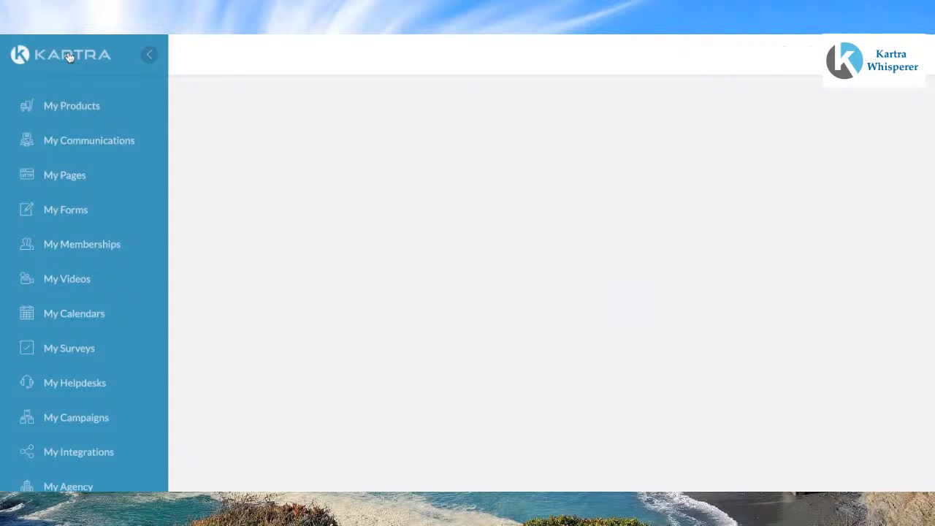
Step: Scroll through the dashboard to review the sales, subscriptions, broadcasts, traffic, helpdesk and calendar panels
{"action": "scroll", "coordinate": [287, 174], "scroll_direction": "down", "scroll_amount": 2}
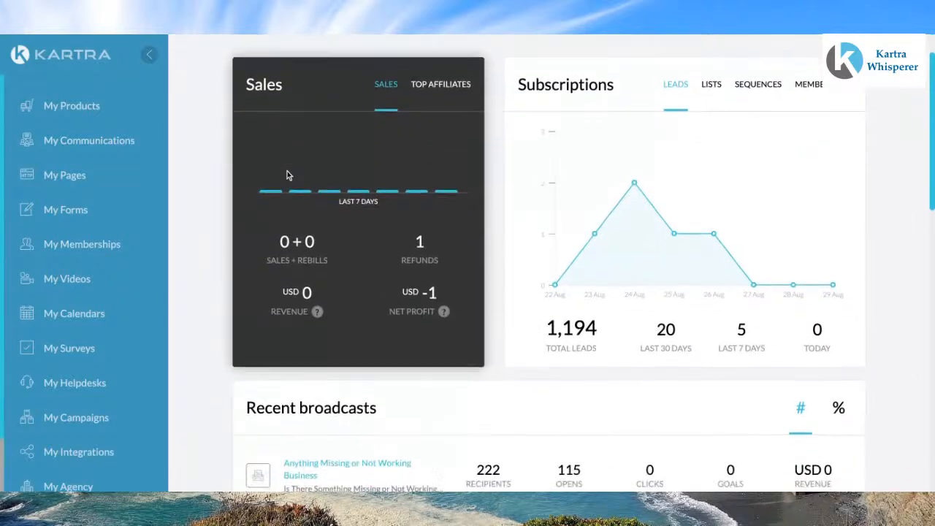
{"action": "scroll", "coordinate": [287, 176], "scroll_direction": "down", "scroll_amount": 2}
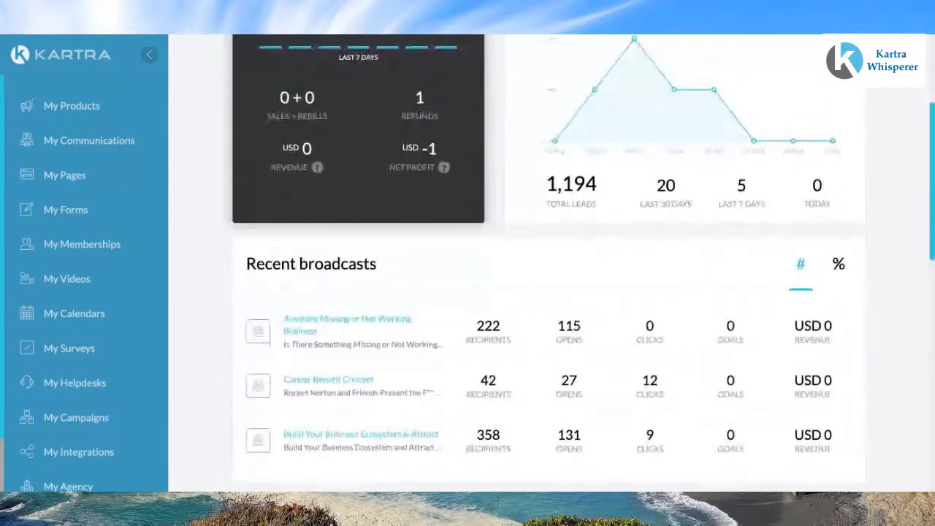
{"action": "scroll", "coordinate": [548, 263], "scroll_direction": "down", "scroll_amount": 2}
{"action": "scroll", "coordinate": [548, 263], "scroll_direction": "up", "scroll_amount": 1}
{"action": "scroll", "coordinate": [548, 263], "scroll_direction": "up", "scroll_amount": 1}
{"action": "scroll", "coordinate": [548, 263], "scroll_direction": "down", "scroll_amount": 1}
{"action": "scroll", "coordinate": [548, 263], "scroll_direction": "down", "scroll_amount": 4}
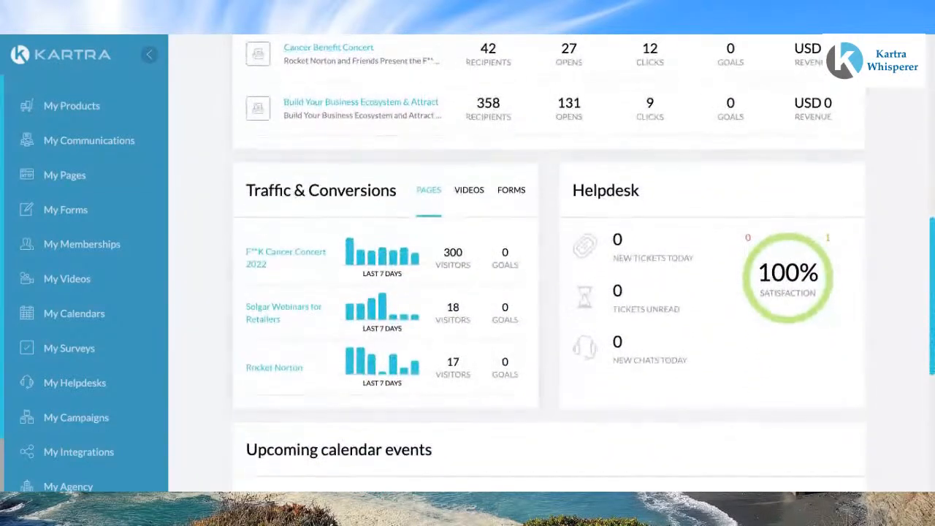
{"action": "mouse_move", "coordinate": [414, 267]}
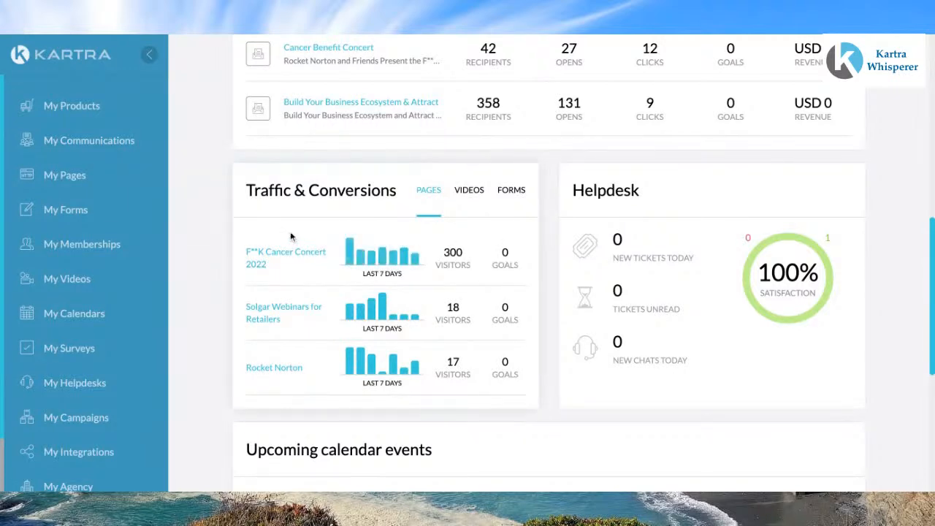
{"action": "scroll", "coordinate": [290, 231], "scroll_direction": "down", "scroll_amount": 1}
{"action": "scroll", "coordinate": [290, 231], "scroll_direction": "down", "scroll_amount": 1}
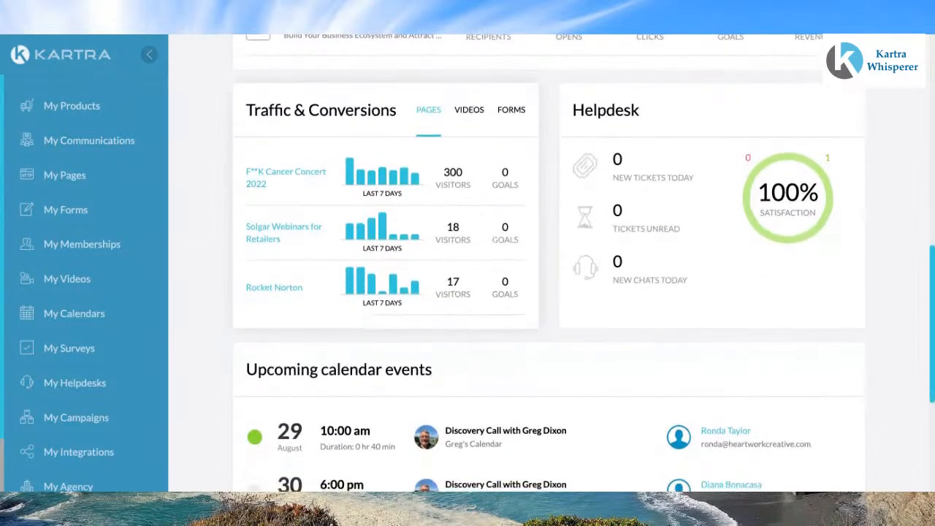
{"action": "scroll", "coordinate": [418, 221], "scroll_direction": "down", "scroll_amount": 1}
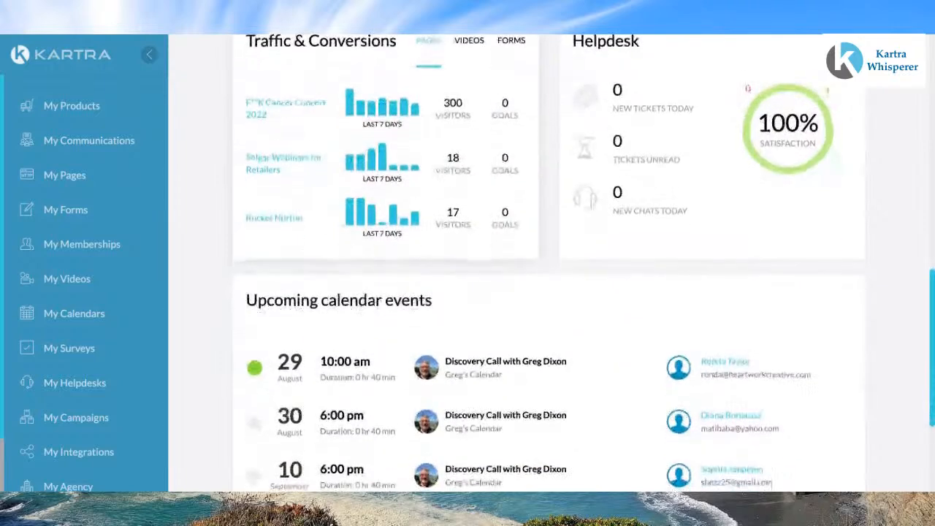
{"action": "mouse_move", "coordinate": [417, 219]}
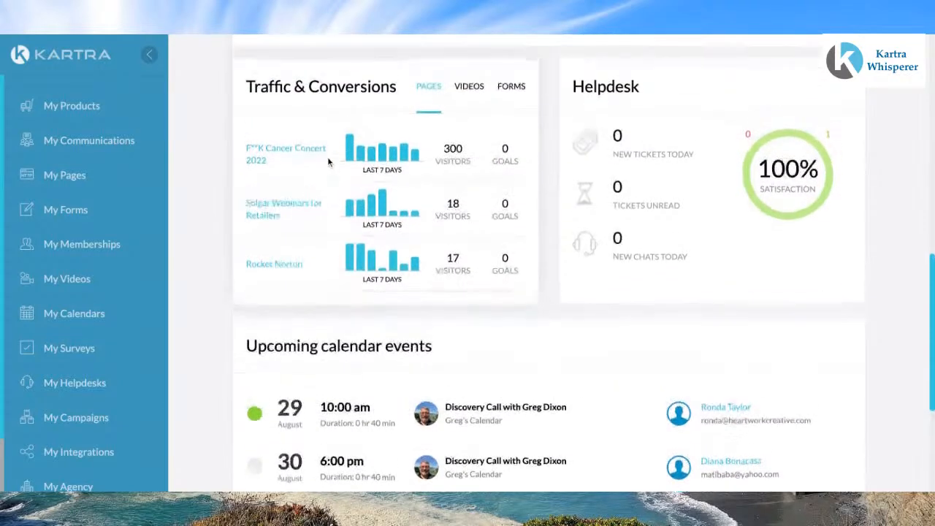
{"action": "scroll", "coordinate": [329, 162], "scroll_direction": "down", "scroll_amount": 2}
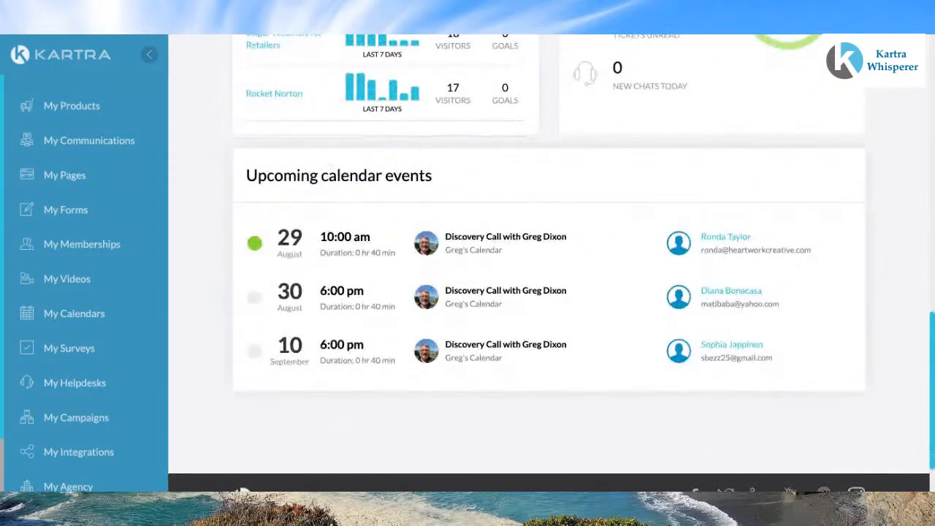
{"action": "scroll", "coordinate": [328, 162], "scroll_direction": "up", "scroll_amount": 3}
{"action": "scroll", "coordinate": [328, 162], "scroll_direction": "up", "scroll_amount": 1}
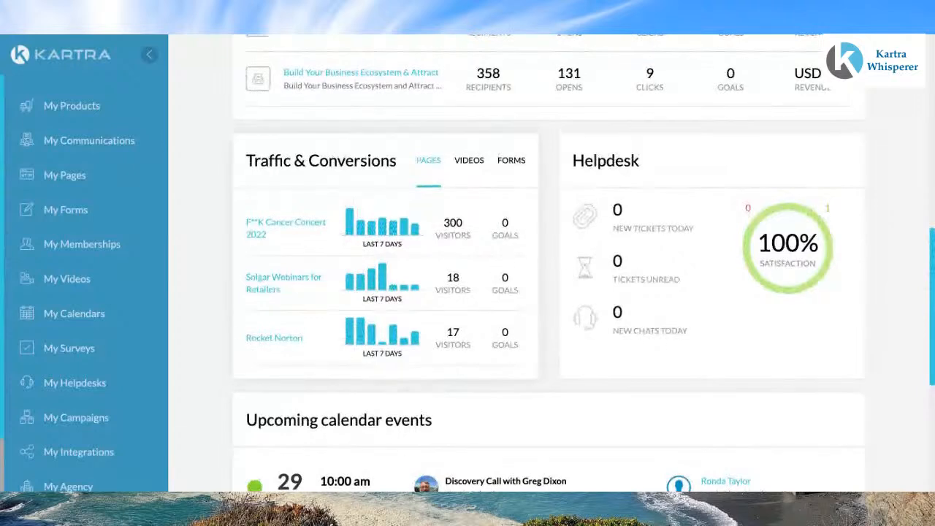
{"action": "scroll", "coordinate": [328, 162], "scroll_direction": "down", "scroll_amount": 1}
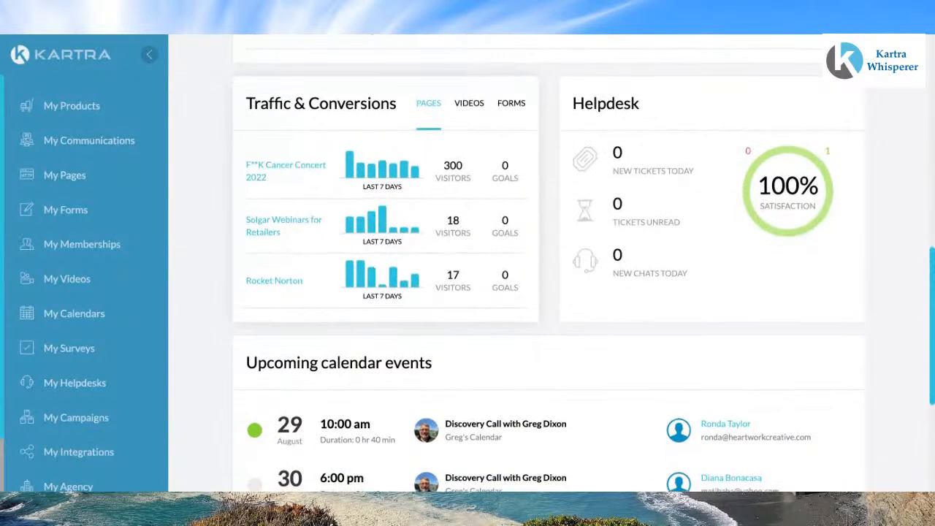
{"action": "scroll", "coordinate": [548, 263], "scroll_direction": "down", "scroll_amount": 2}
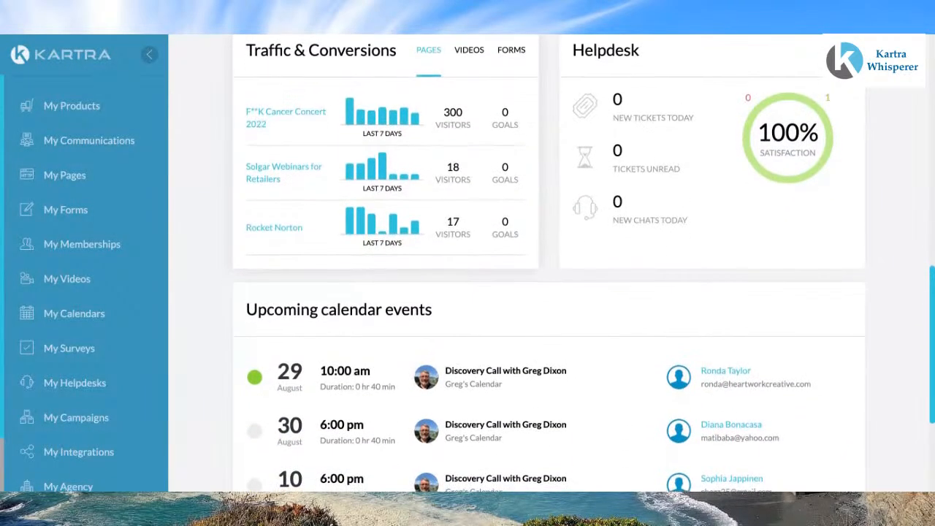
{"action": "scroll", "coordinate": [548, 263], "scroll_direction": "up", "scroll_amount": 5}
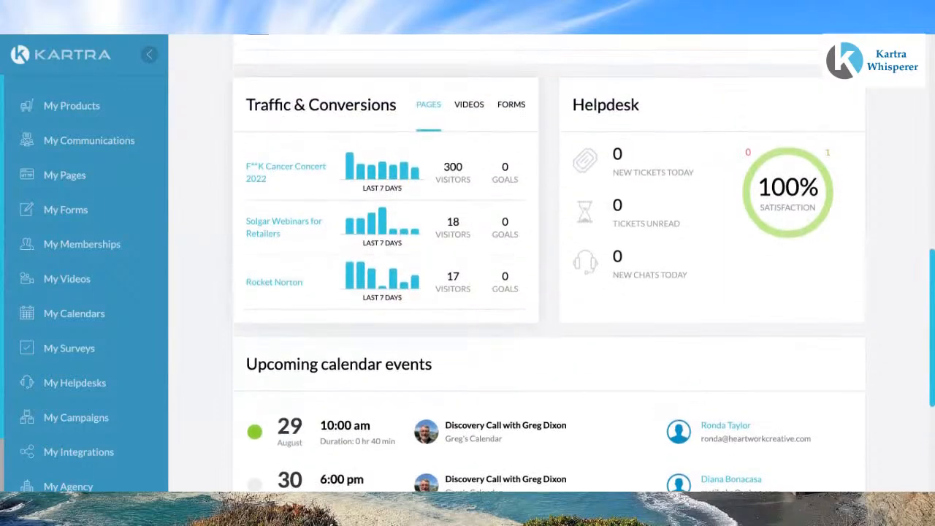
{"action": "scroll", "coordinate": [316, 161], "scroll_direction": "up", "scroll_amount": 5}
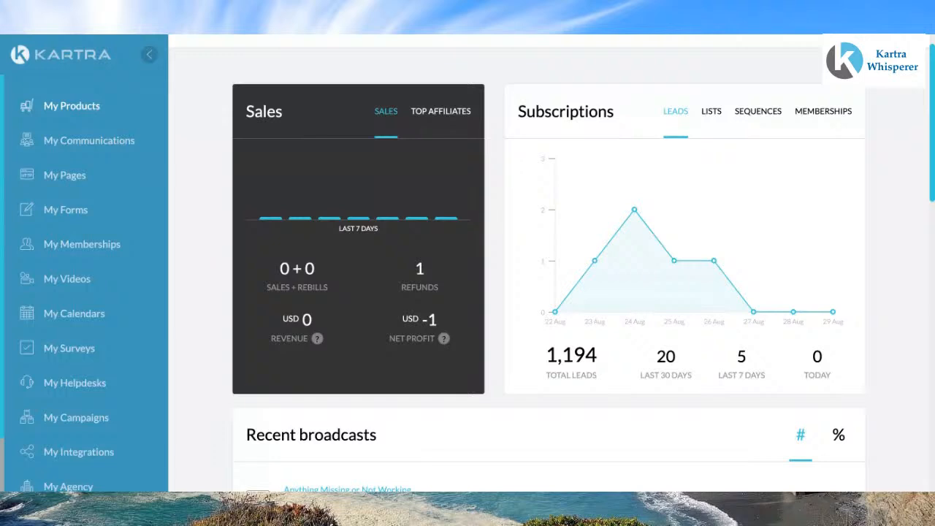
{"action": "left_click", "coordinate": [79, 144]}
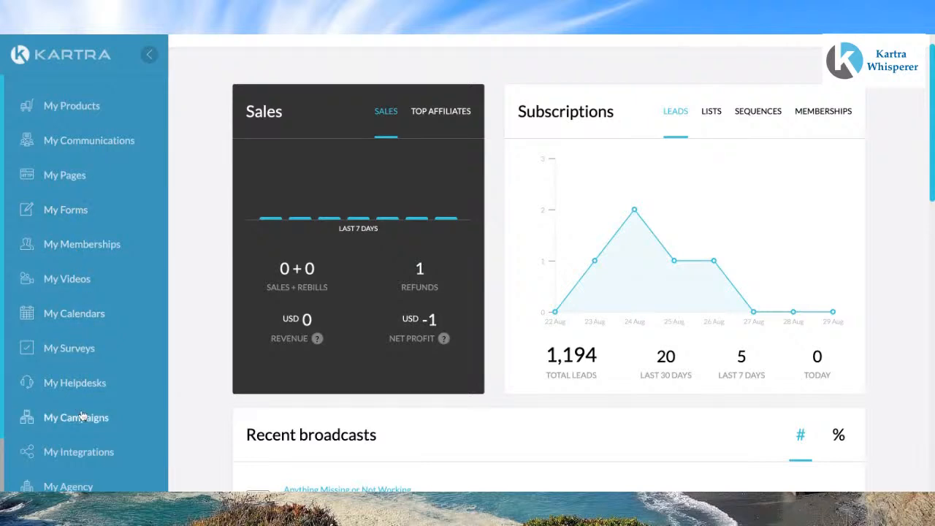
{"action": "scroll", "coordinate": [81, 413], "scroll_direction": "down", "scroll_amount": 1}
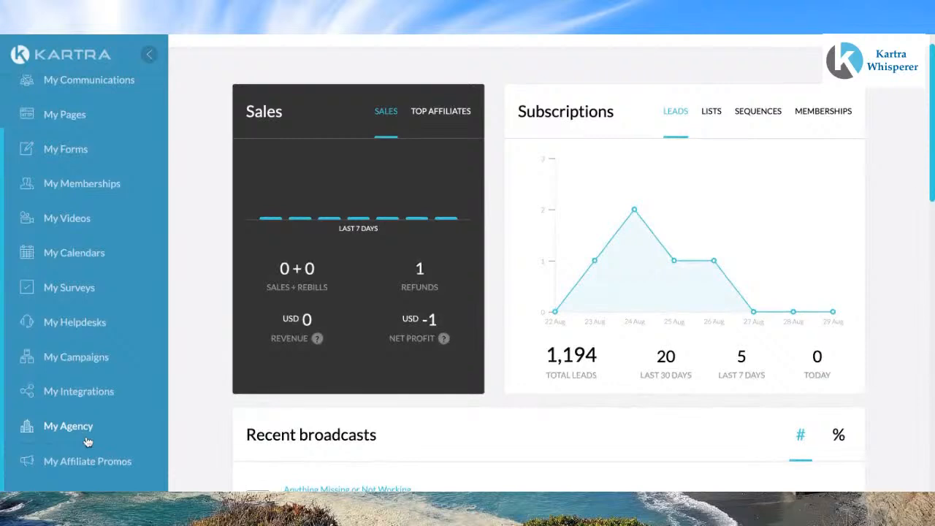
{"action": "scroll", "coordinate": [68, 340], "scroll_direction": "up", "scroll_amount": 1}
{"action": "scroll", "coordinate": [67, 329], "scroll_direction": "up", "scroll_amount": 1}
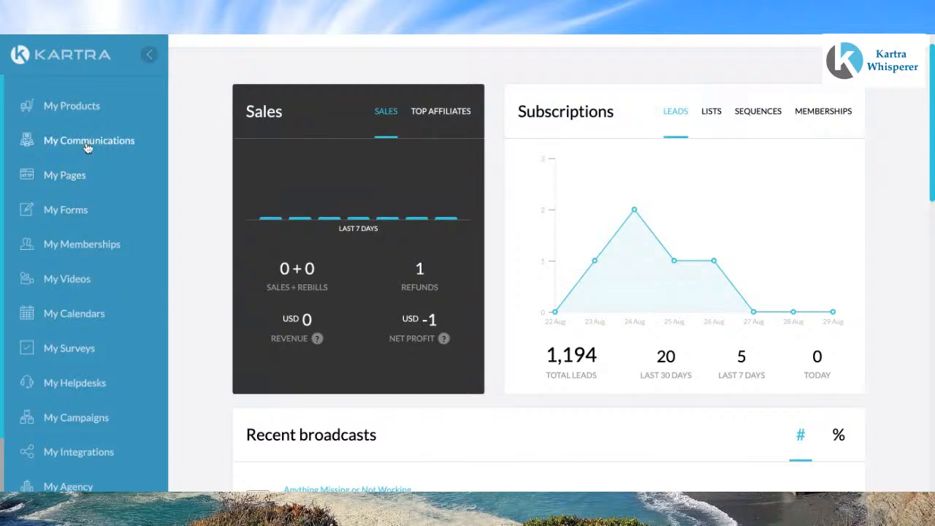
Step: Open the pages area and start creating a new page
{"action": "left_click", "coordinate": [69, 177]}
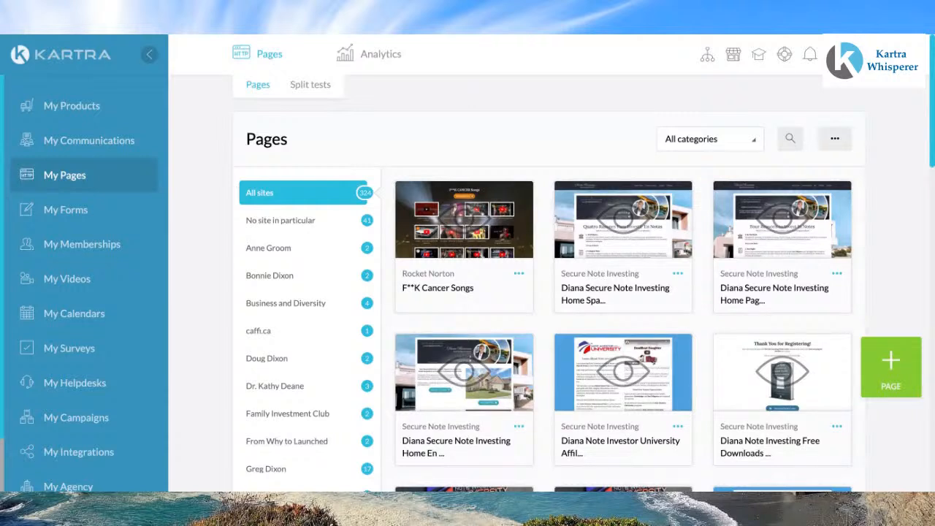
{"action": "left_click", "coordinate": [889, 359]}
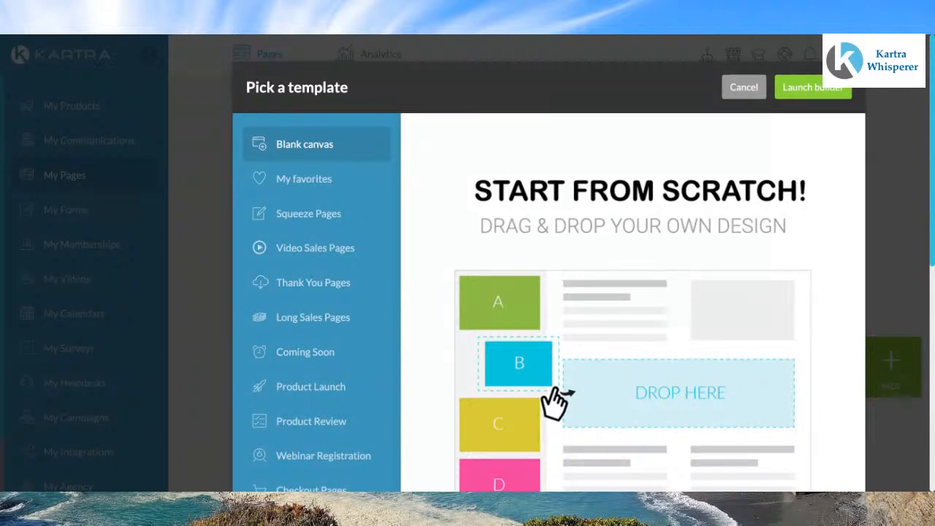
Step: Browse the template categories to compare the available page templates
{"action": "left_click", "coordinate": [325, 185]}
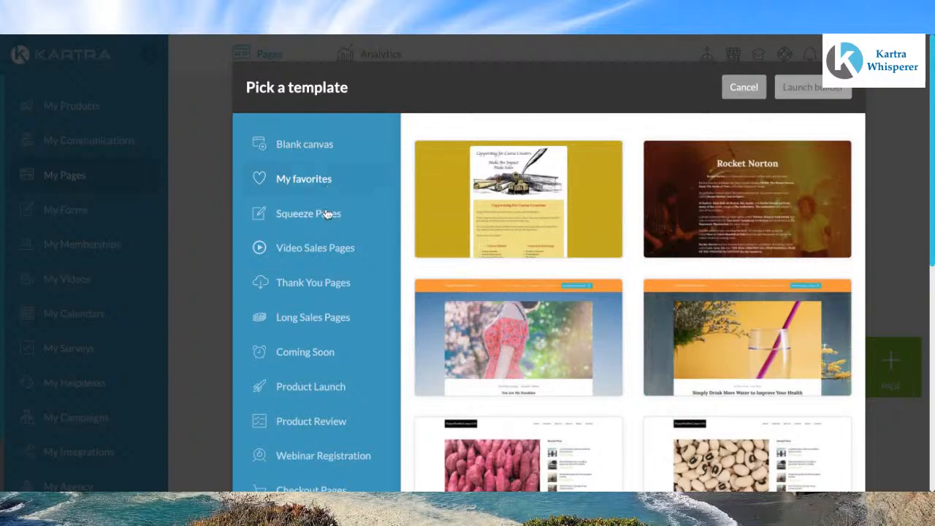
{"action": "left_click", "coordinate": [327, 217]}
{"action": "left_click", "coordinate": [316, 249]}
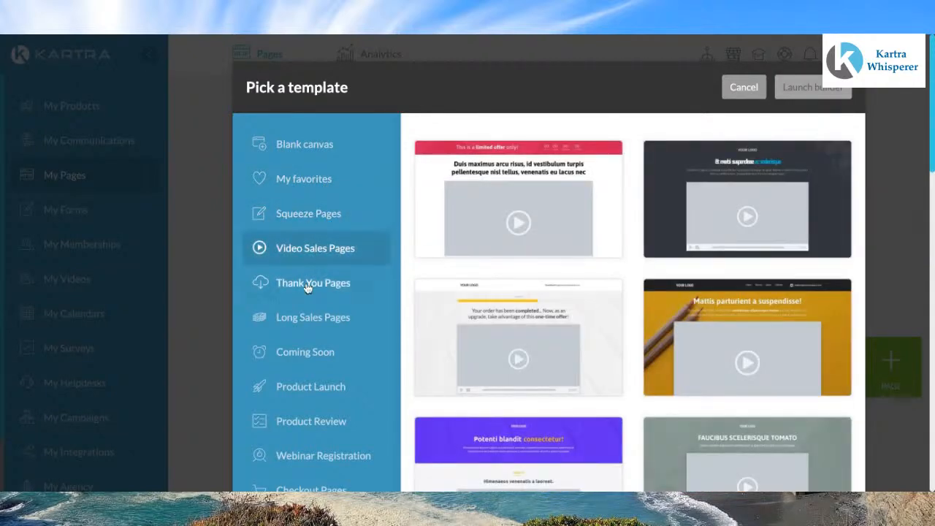
{"action": "left_click", "coordinate": [313, 285]}
{"action": "left_click", "coordinate": [308, 325]}
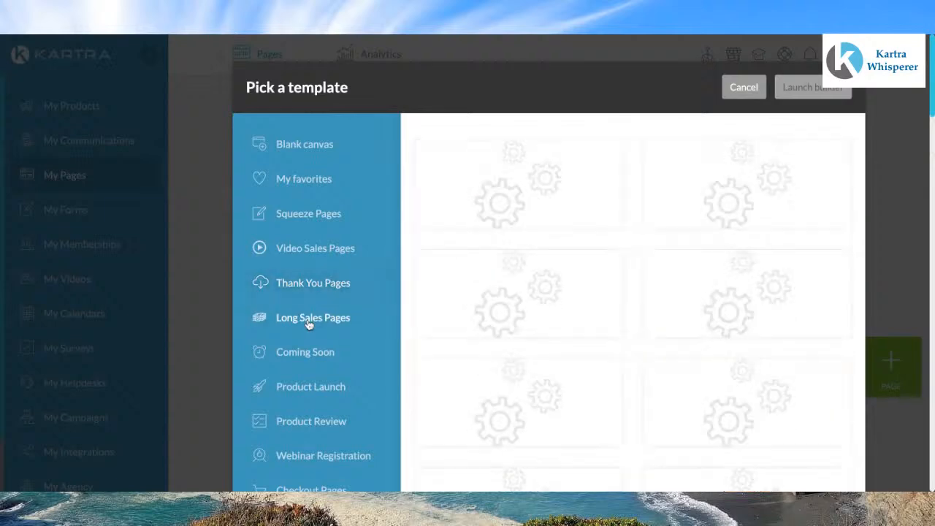
{"action": "left_click", "coordinate": [310, 356]}
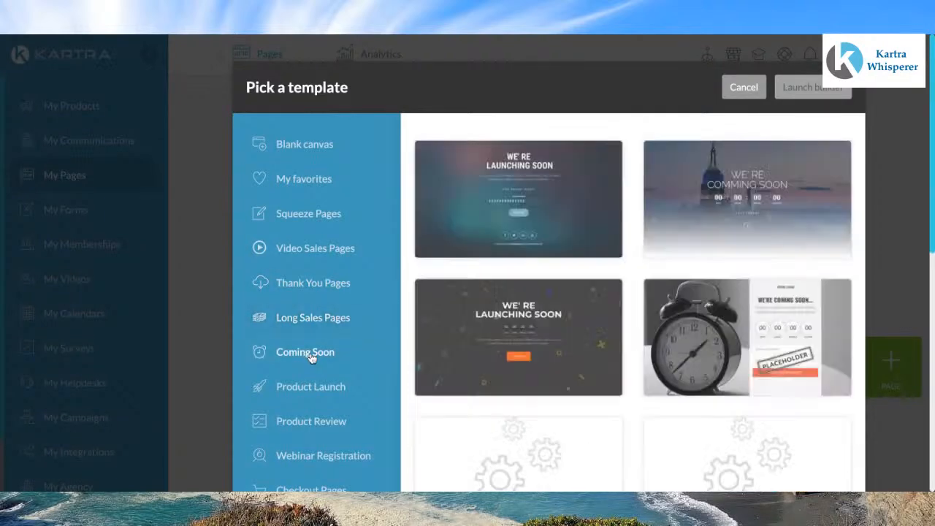
{"action": "left_click", "coordinate": [310, 388]}
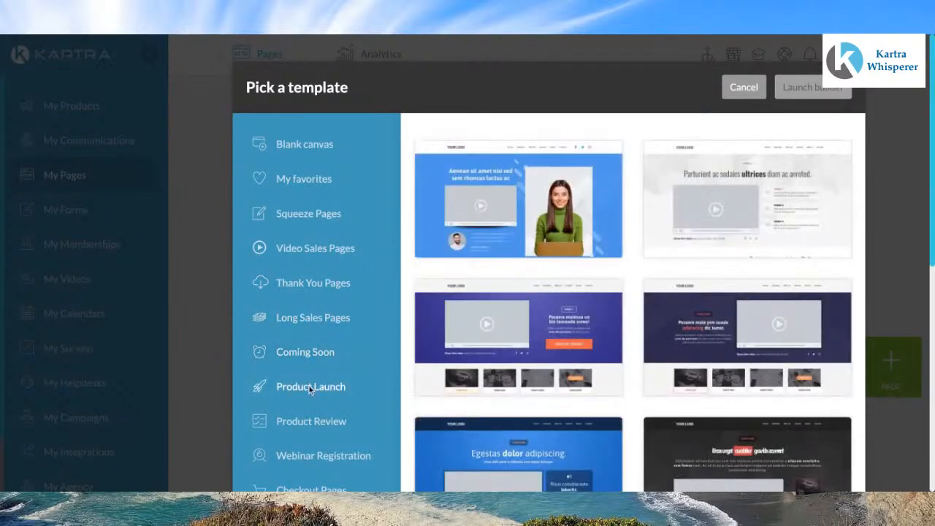
{"action": "left_click", "coordinate": [317, 422]}
{"action": "left_click", "coordinate": [318, 457]}
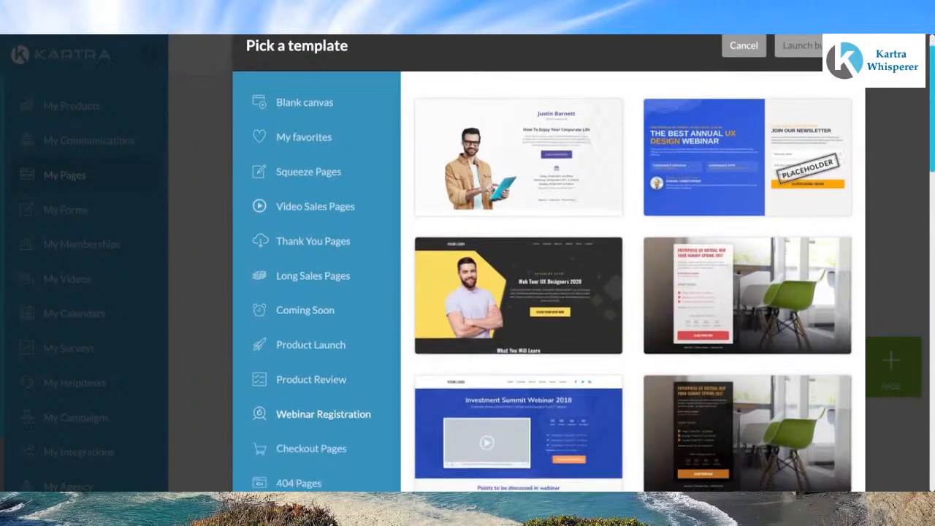
{"action": "scroll", "coordinate": [320, 445], "scroll_direction": "down", "scroll_amount": 1}
{"action": "left_click", "coordinate": [324, 429]}
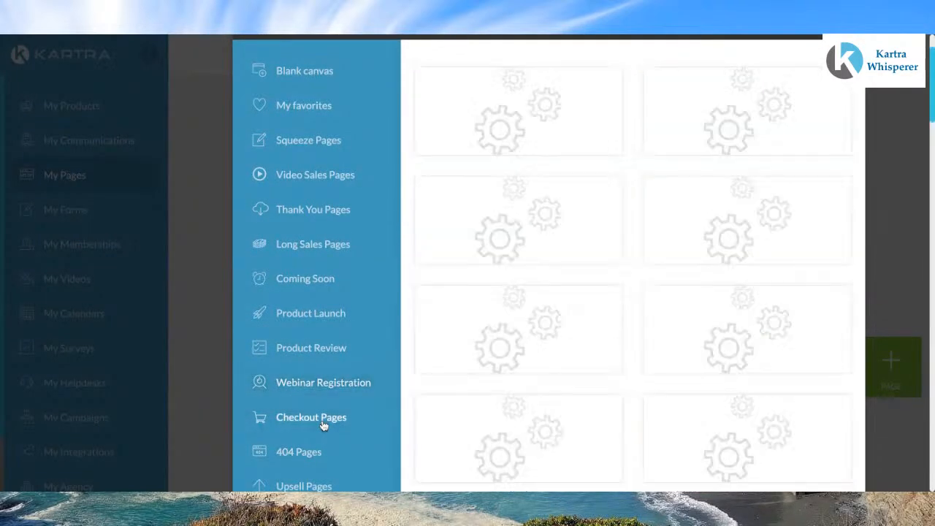
{"action": "scroll", "coordinate": [323, 427], "scroll_direction": "up", "scroll_amount": 1}
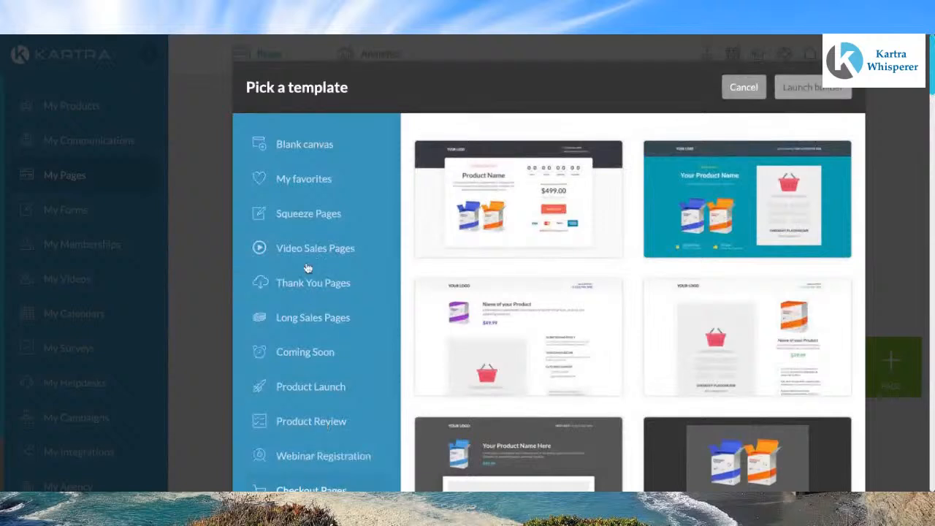
Step: Choose the Blank canvas template and launch the builder
{"action": "left_click", "coordinate": [305, 149]}
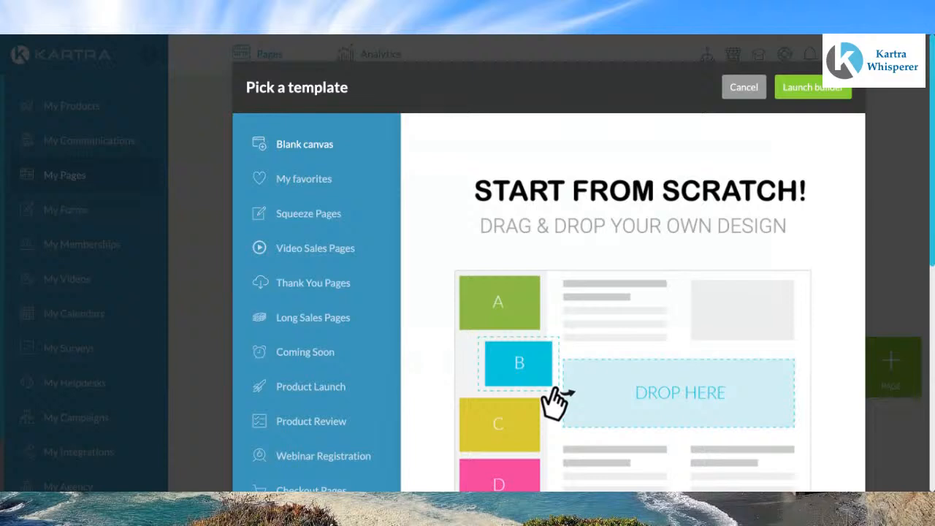
{"action": "left_click", "coordinate": [328, 146]}
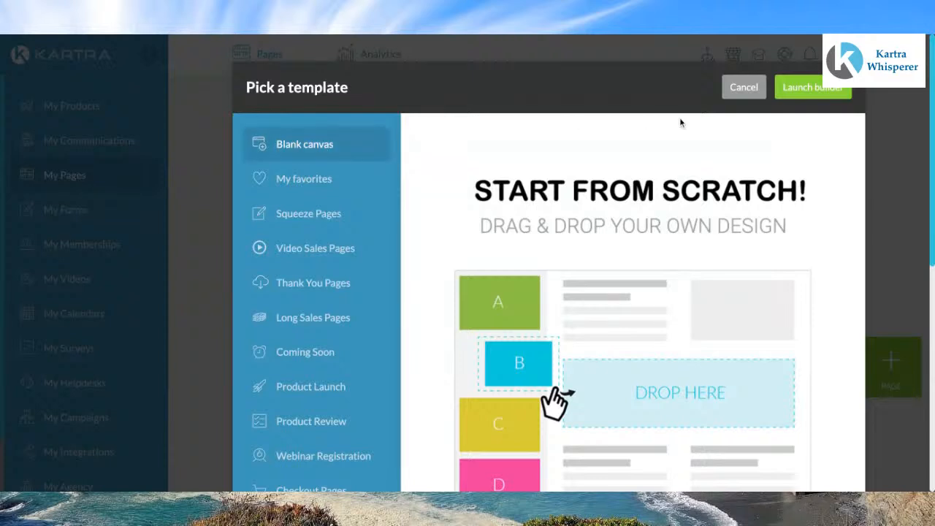
{"action": "left_click", "coordinate": [823, 95]}
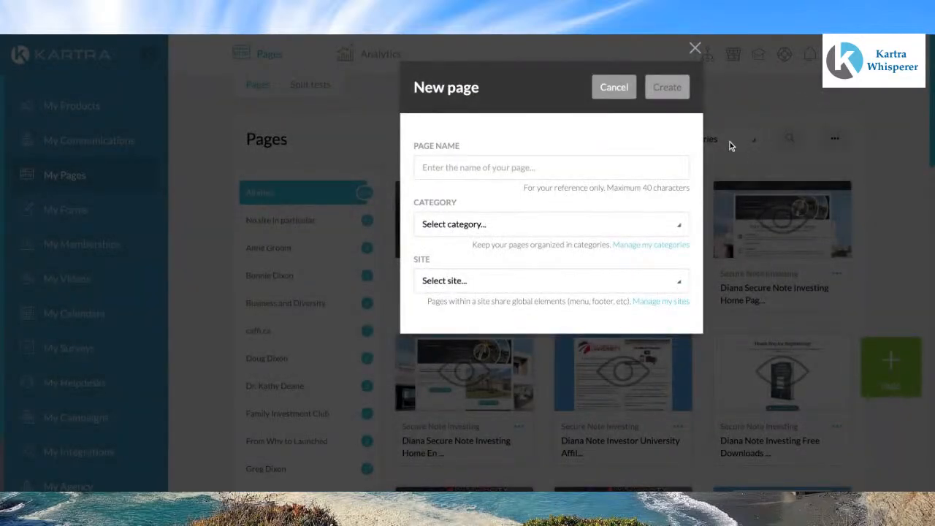
Step: Name the new page "Register fro the Kartra Workshop Series"
{"action": "left_click", "coordinate": [431, 167]}
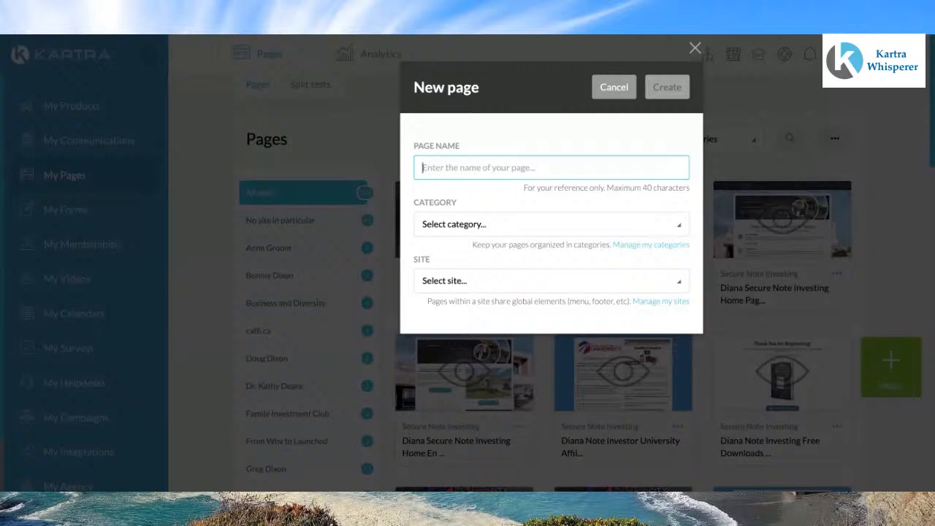
{"action": "type", "text": "Regis"}
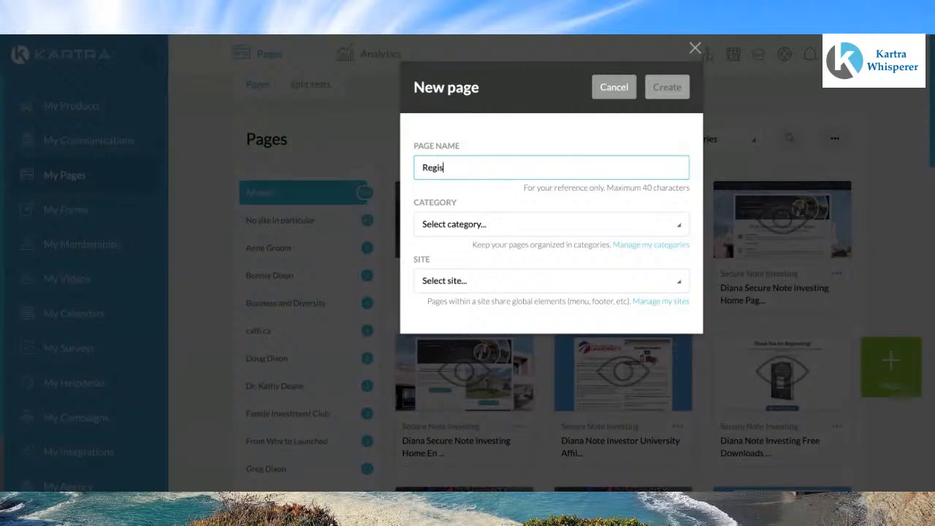
{"action": "type", "text": "ter fro the Kartra Work"}
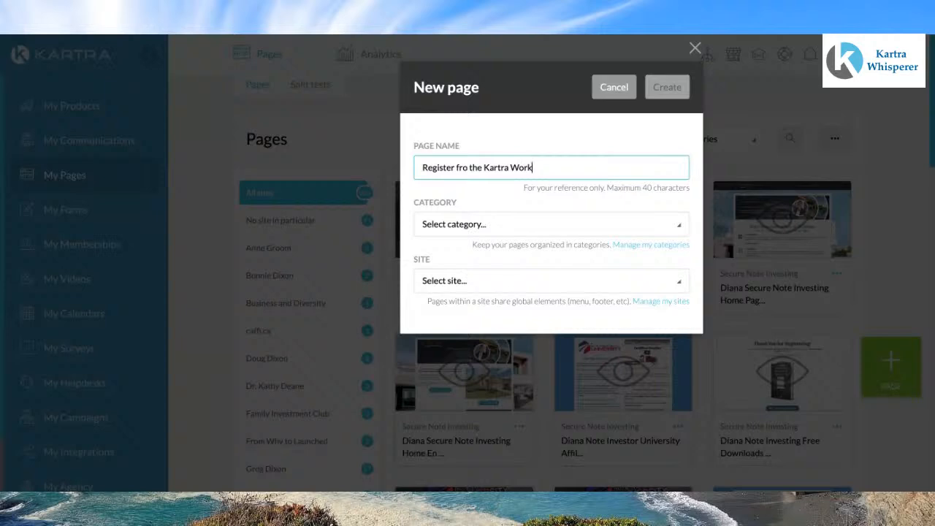
{"action": "type", "text": "shop Series"}
Step: Set the page category to From Why to Launched
{"action": "left_click", "coordinate": [679, 230]}
{"action": "scroll", "coordinate": [533, 314], "scroll_direction": "down", "scroll_amount": 3}
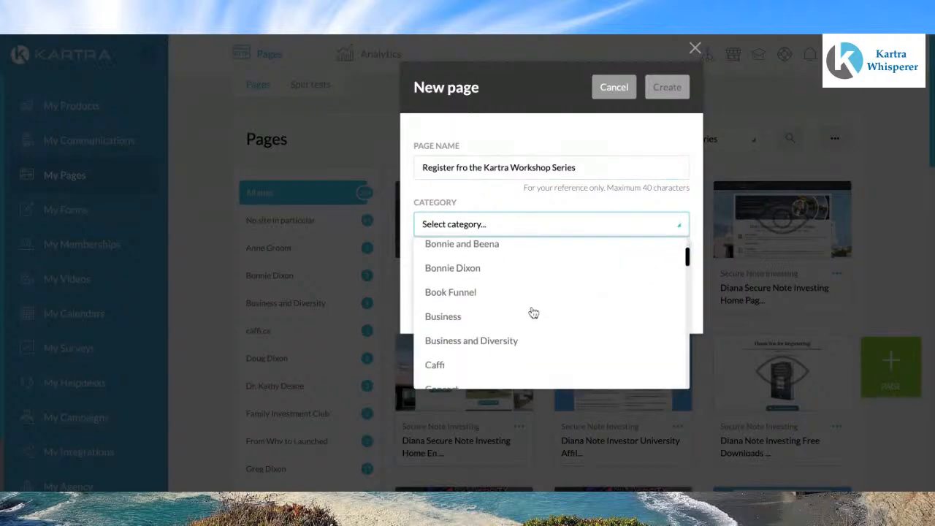
{"action": "scroll", "coordinate": [532, 313], "scroll_direction": "down", "scroll_amount": 5}
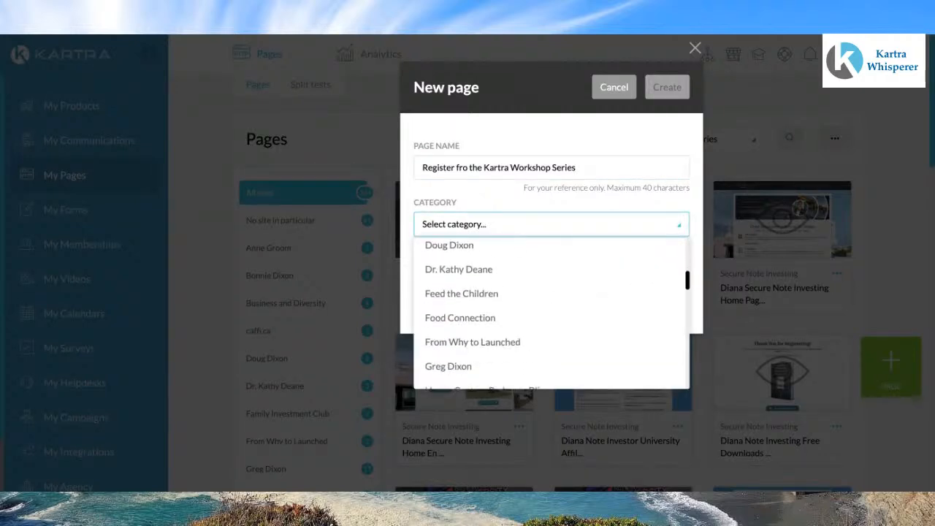
{"action": "left_click", "coordinate": [457, 350]}
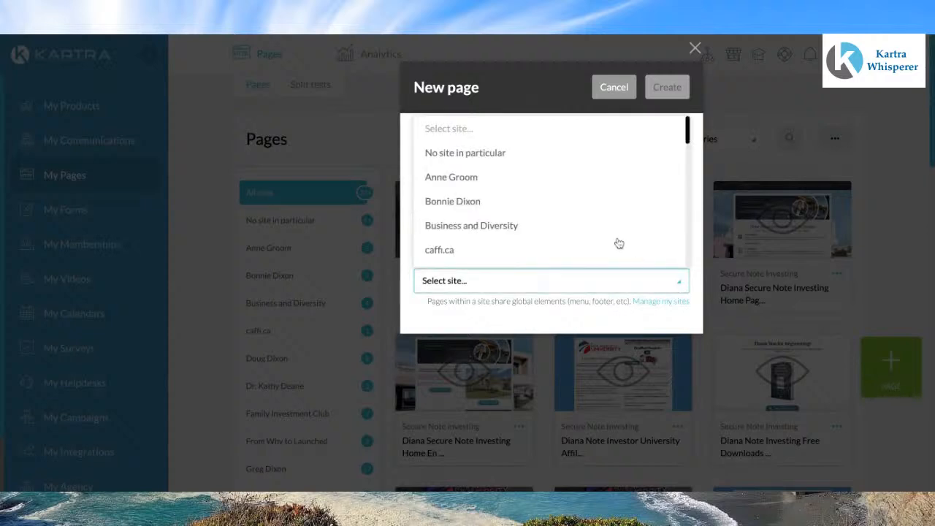
Step: Set the page's site to Greg Dixon
{"action": "scroll", "coordinate": [593, 223], "scroll_direction": "down", "scroll_amount": 3}
{"action": "scroll", "coordinate": [595, 223], "scroll_direction": "down", "scroll_amount": 1}
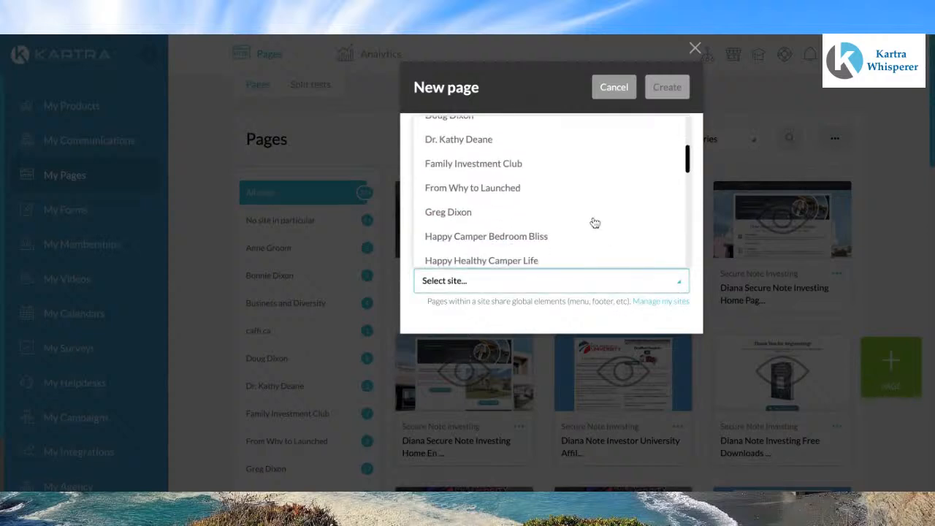
{"action": "left_click", "coordinate": [455, 219]}
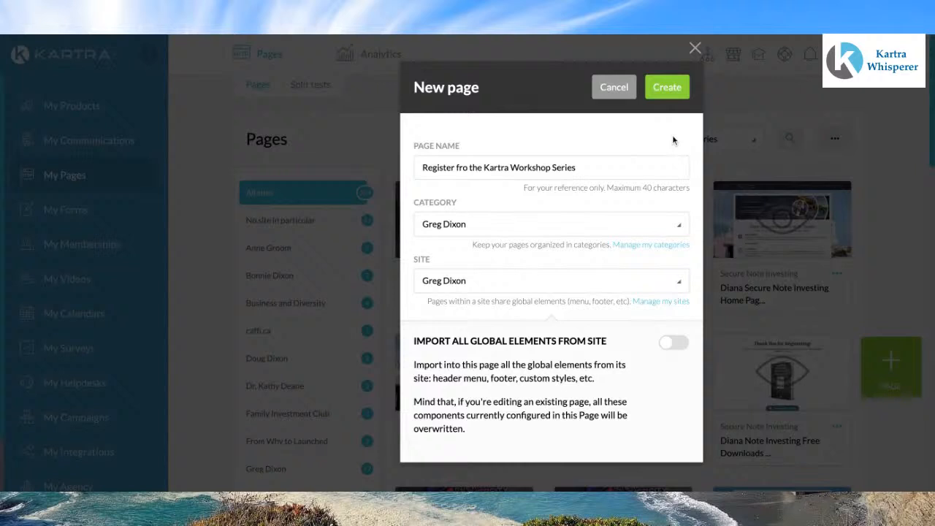
Step: Correct the page name to "Register for the Kartra Workshop Series" and create the page
{"action": "left_click", "coordinate": [467, 168]}
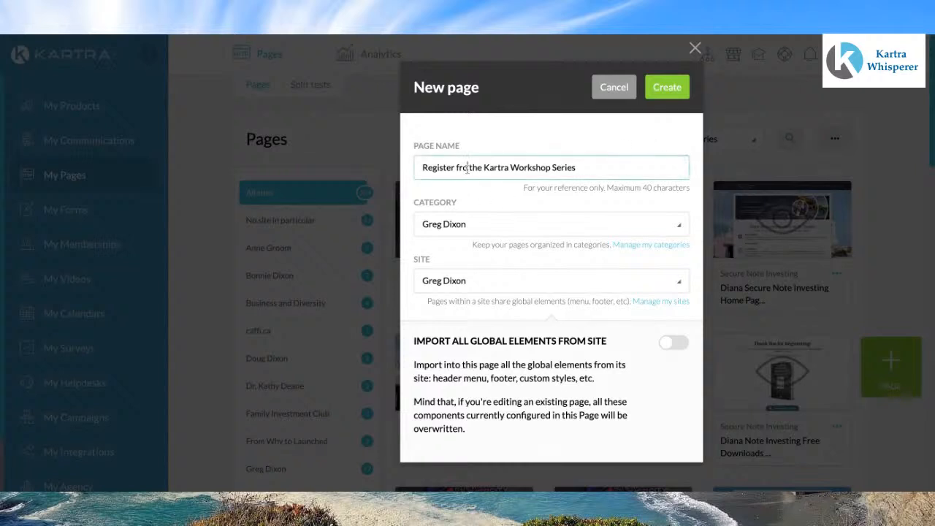
{"action": "key", "text": "BackSpace"}
{"action": "key", "text": "BackSpace"}
{"action": "key", "text": "BackSpace"}
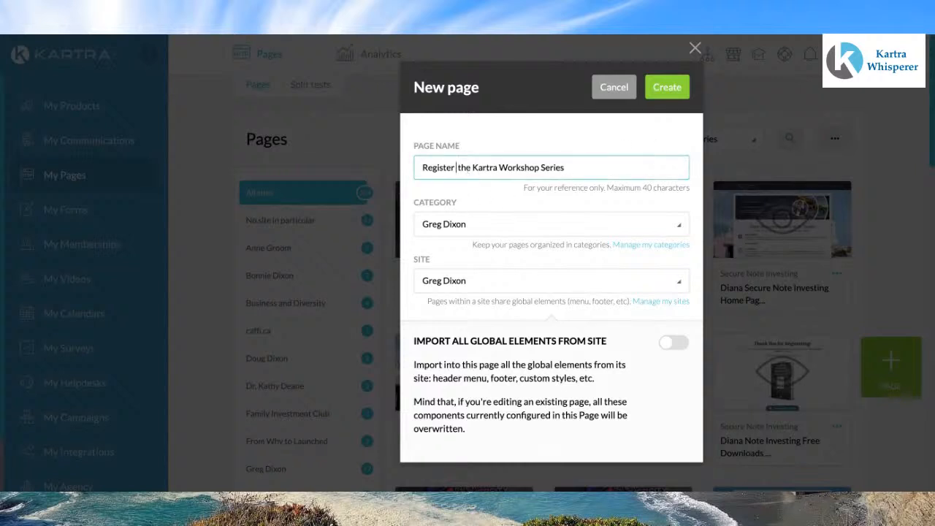
{"action": "type", "text": "for"}
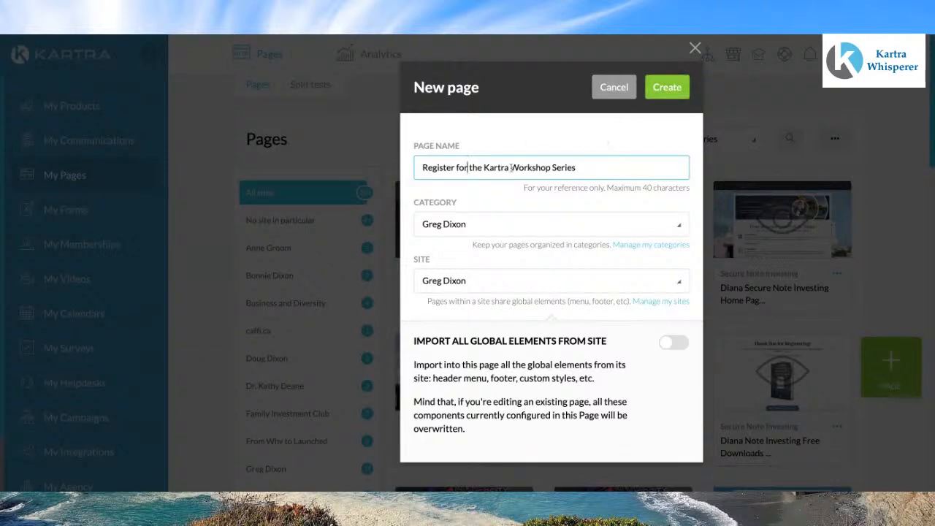
{"action": "left_click", "coordinate": [672, 88]}
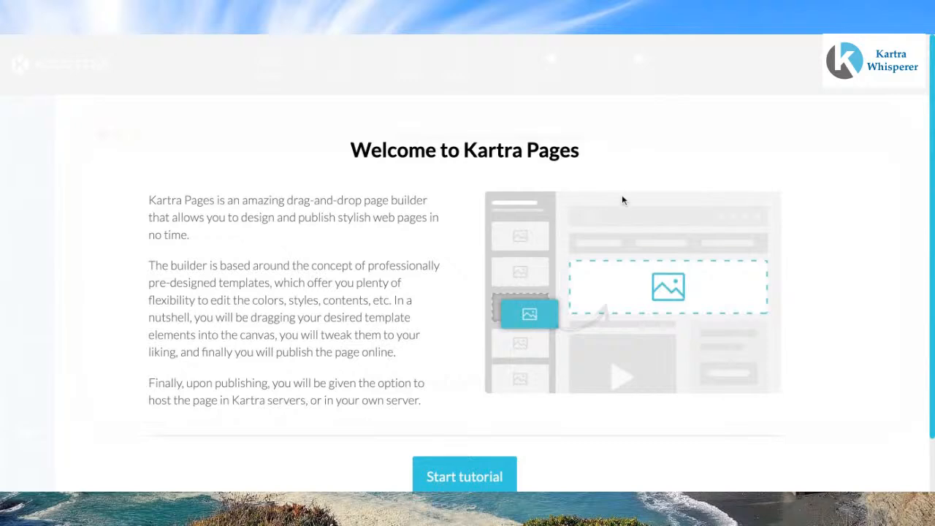
Step: Go through the Kartra Pages builder tutorial from start to finish and begin editing
{"action": "scroll", "coordinate": [628, 364], "scroll_direction": "down", "scroll_amount": 2}
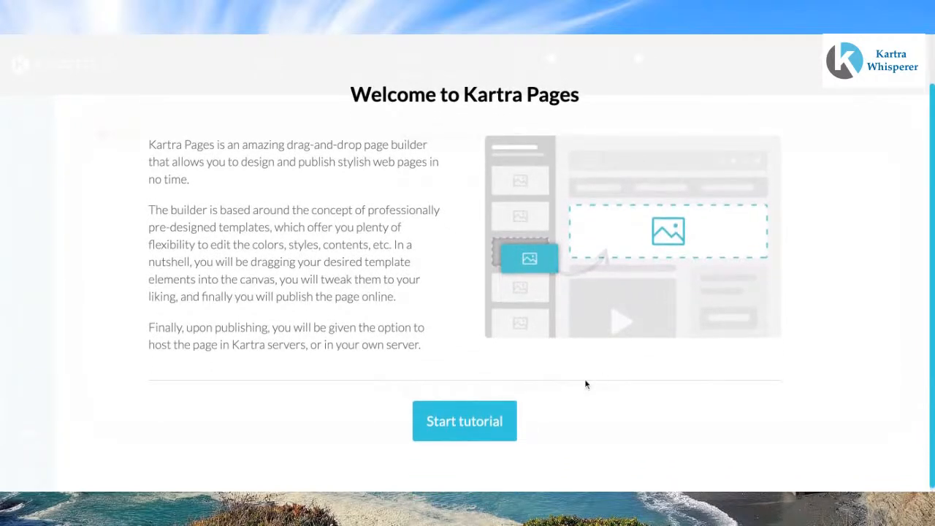
{"action": "left_click", "coordinate": [476, 422]}
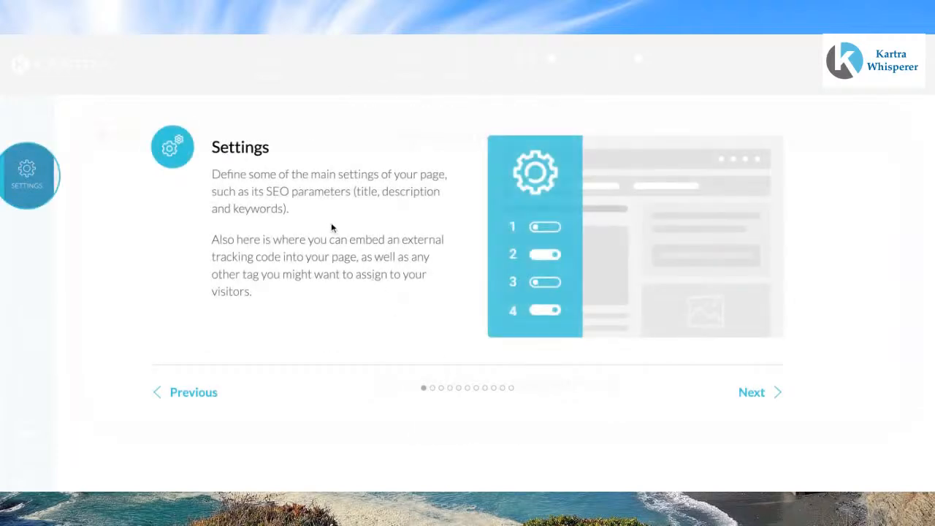
{"action": "left_click", "coordinate": [752, 394]}
{"action": "left_click", "coordinate": [752, 394]}
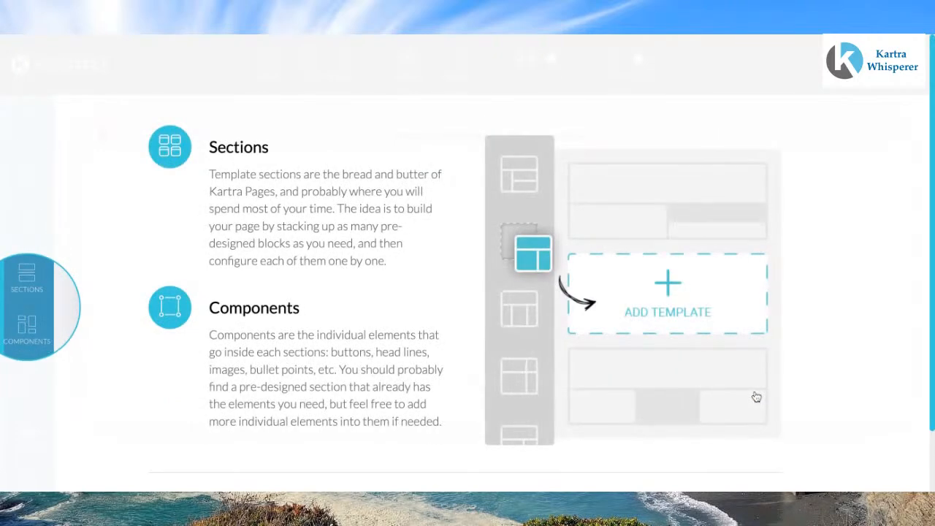
{"action": "scroll", "coordinate": [756, 396], "scroll_direction": "down", "scroll_amount": 1}
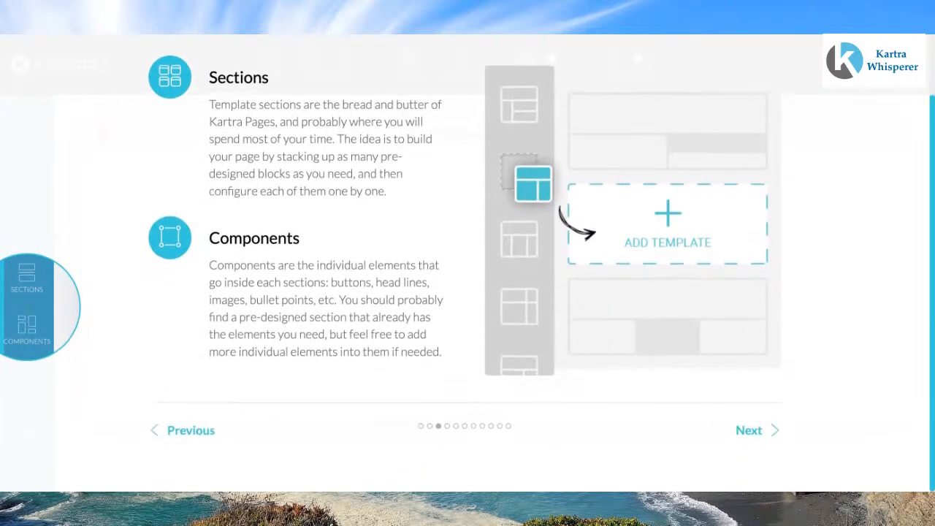
{"action": "left_click", "coordinate": [757, 430]}
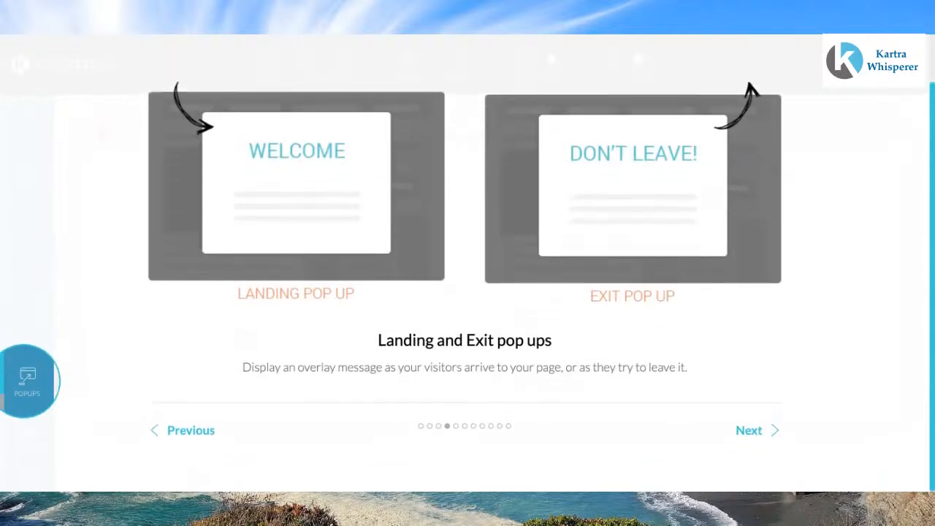
{"action": "left_click", "coordinate": [753, 430]}
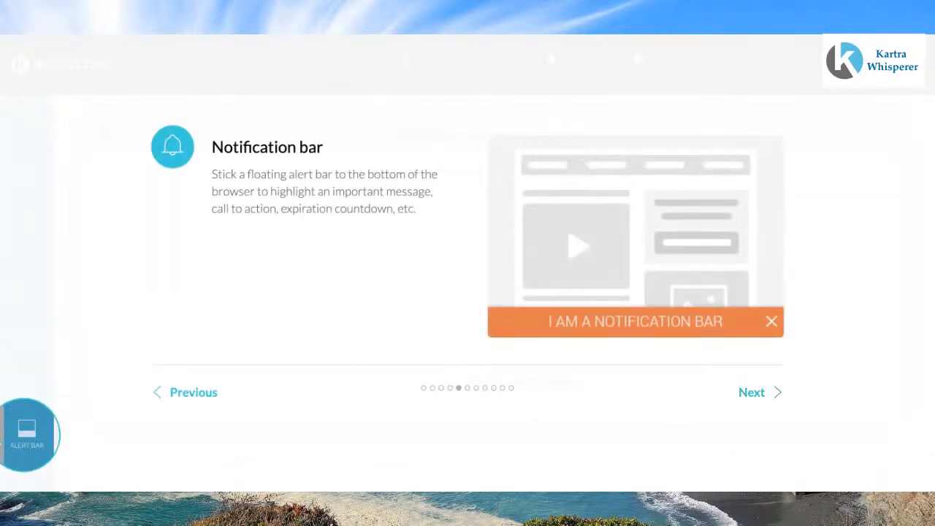
{"action": "left_click", "coordinate": [755, 399]}
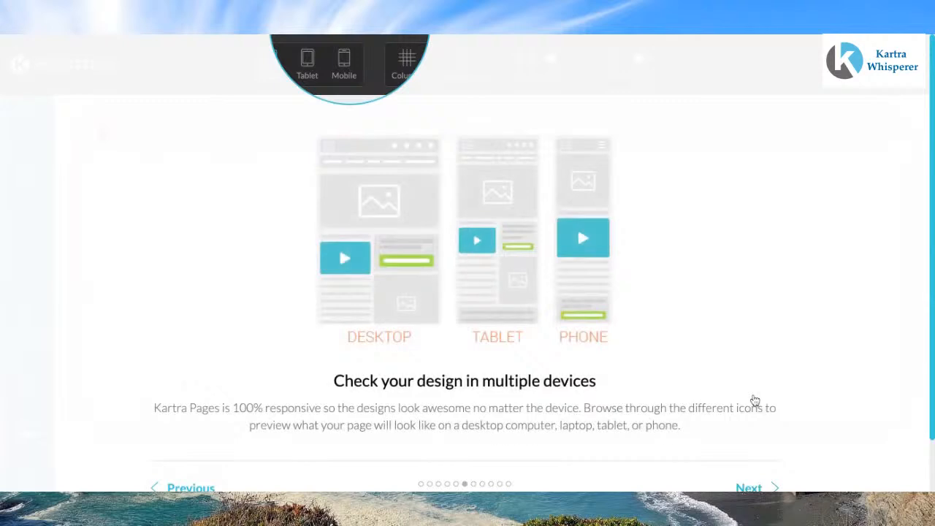
{"action": "left_click", "coordinate": [747, 431]}
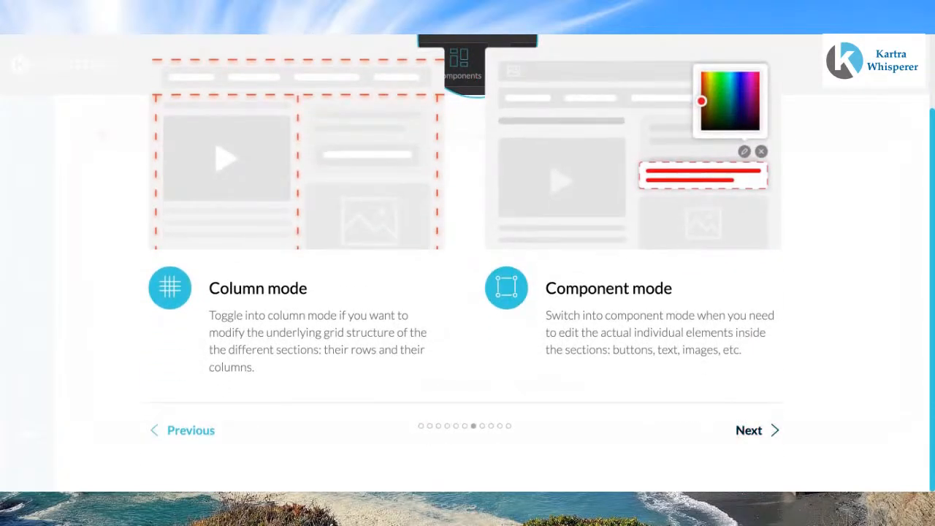
{"action": "left_click", "coordinate": [747, 432]}
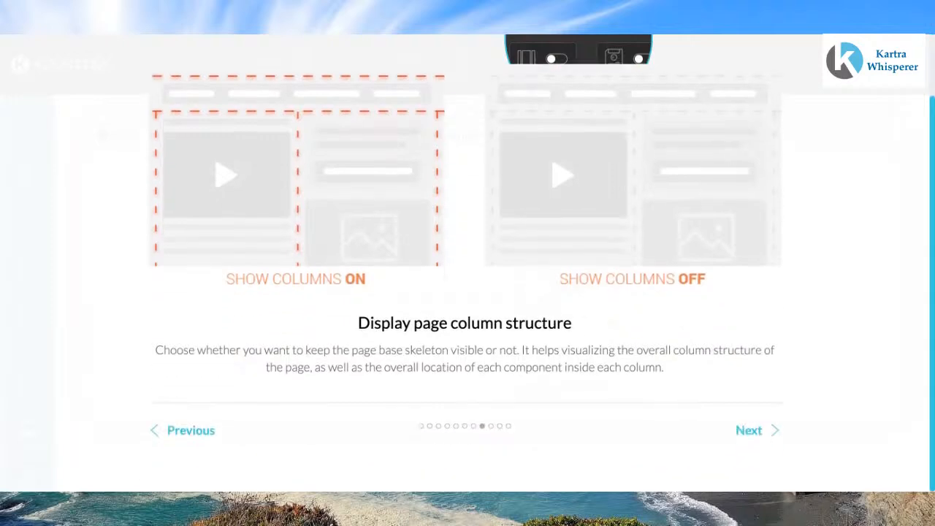
{"action": "left_click", "coordinate": [748, 431]}
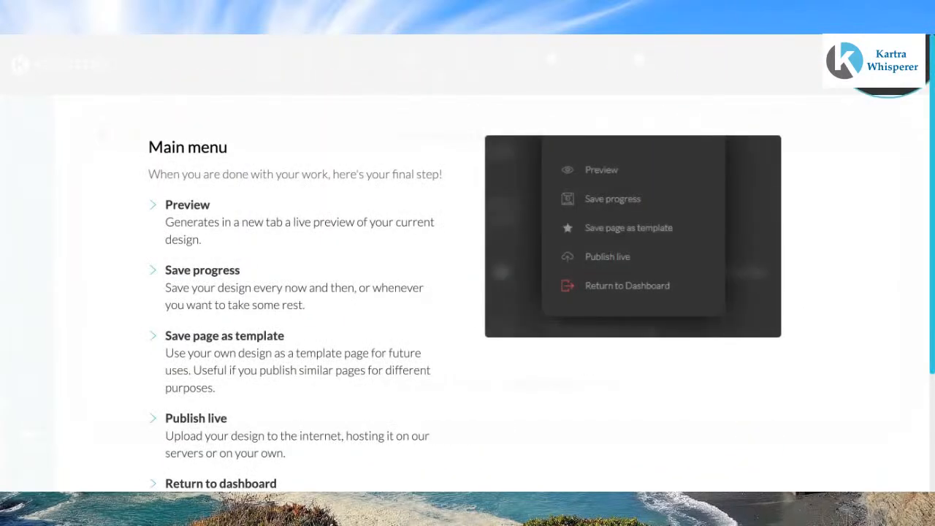
{"action": "scroll", "coordinate": [467, 263], "scroll_direction": "down", "scroll_amount": 3}
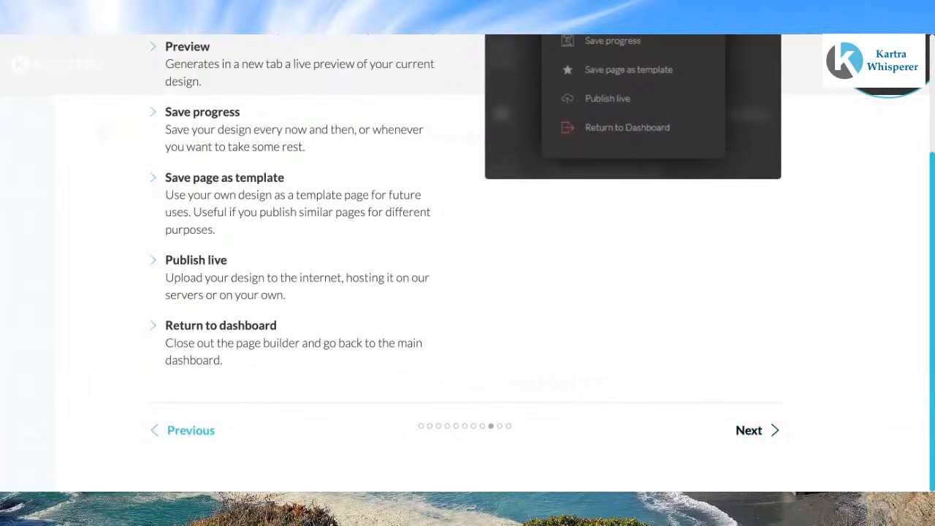
{"action": "left_click", "coordinate": [749, 430]}
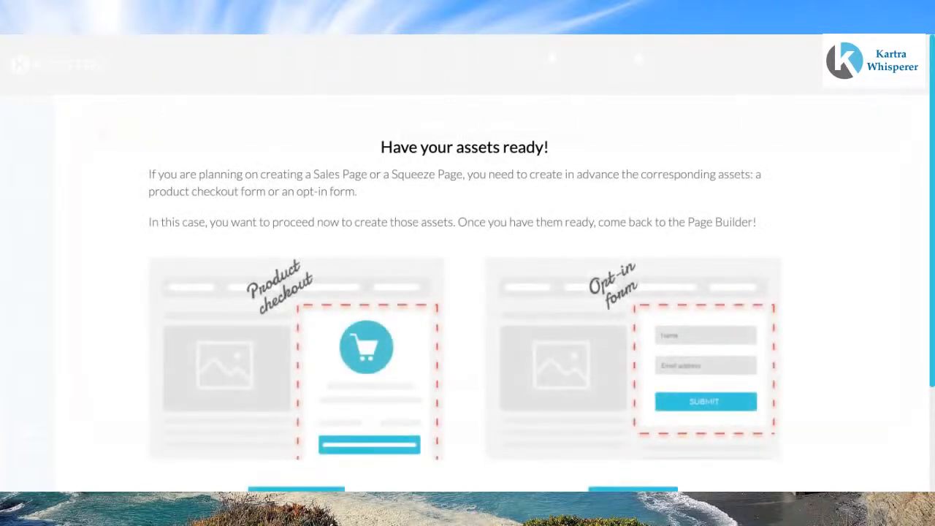
{"action": "scroll", "coordinate": [467, 263], "scroll_direction": "down", "scroll_amount": 2}
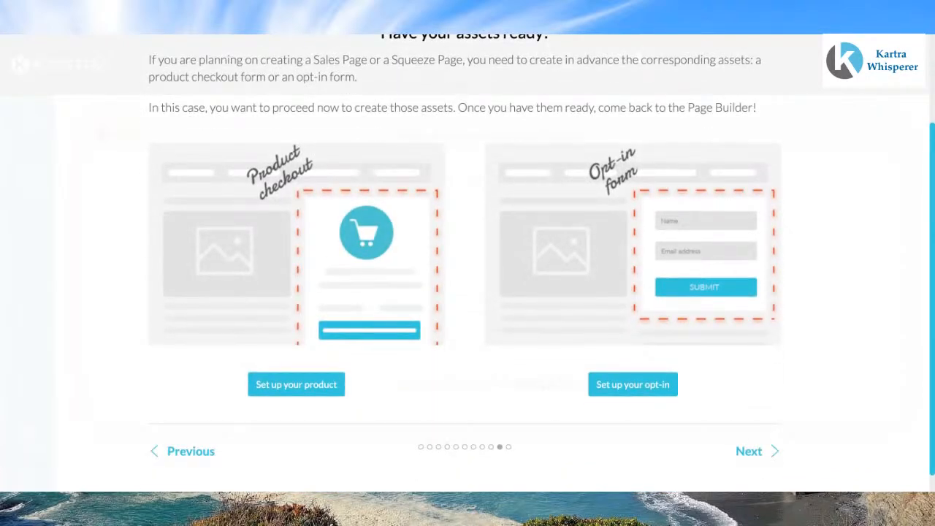
{"action": "left_click", "coordinate": [749, 451]}
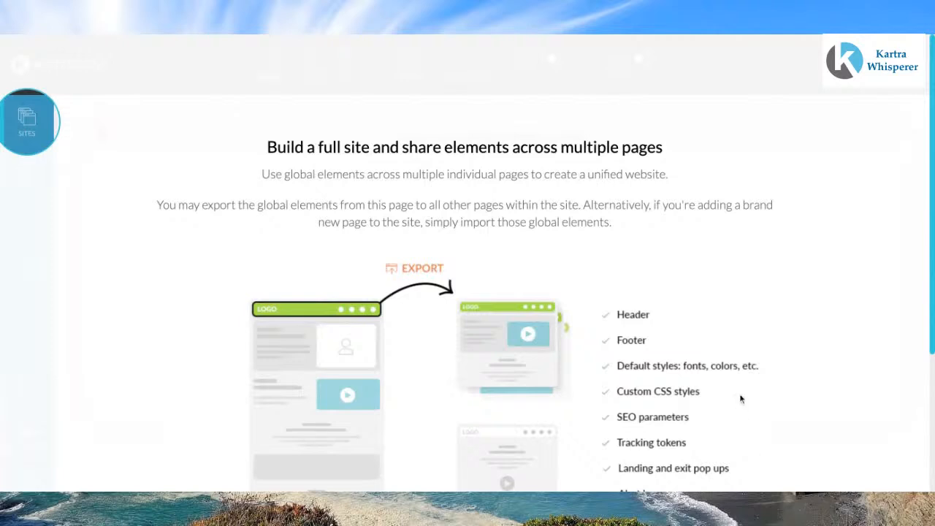
{"action": "scroll", "coordinate": [740, 399], "scroll_direction": "down", "scroll_amount": 3}
{"action": "left_click", "coordinate": [749, 430]}
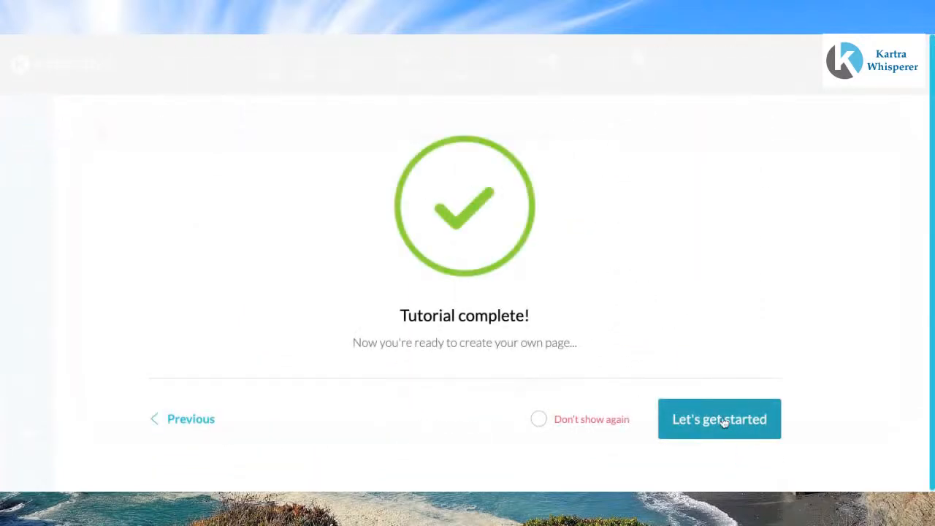
{"action": "left_click", "coordinate": [721, 421]}
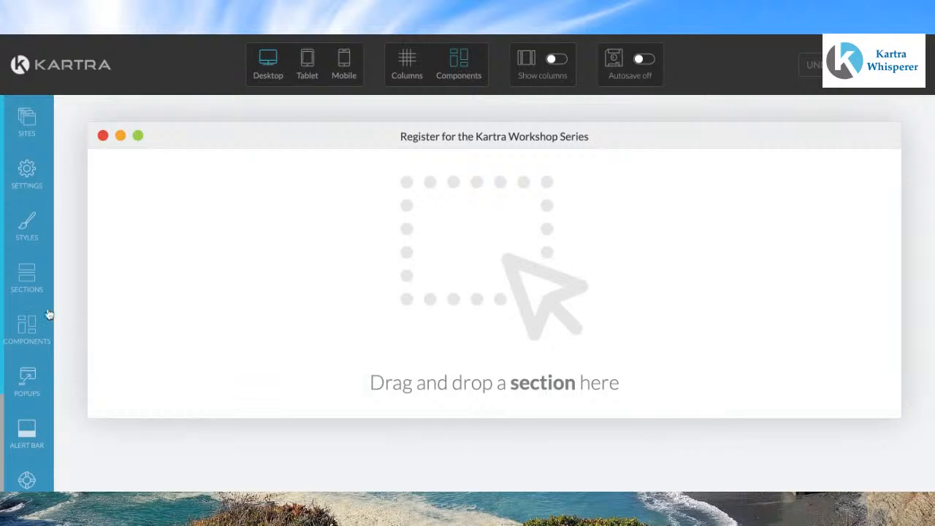
Step: Add an empty section block to the blank page canvas
{"action": "left_click", "coordinate": [26, 280]}
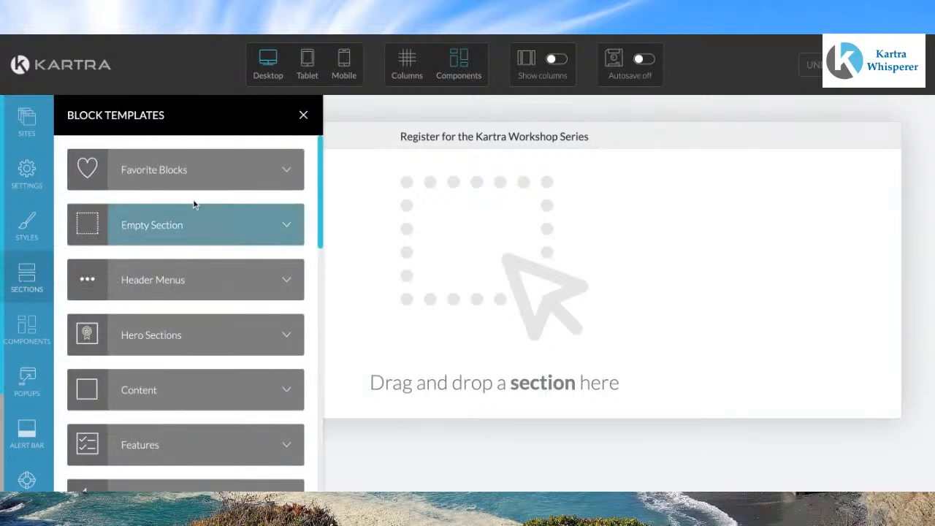
{"action": "left_click", "coordinate": [282, 227]}
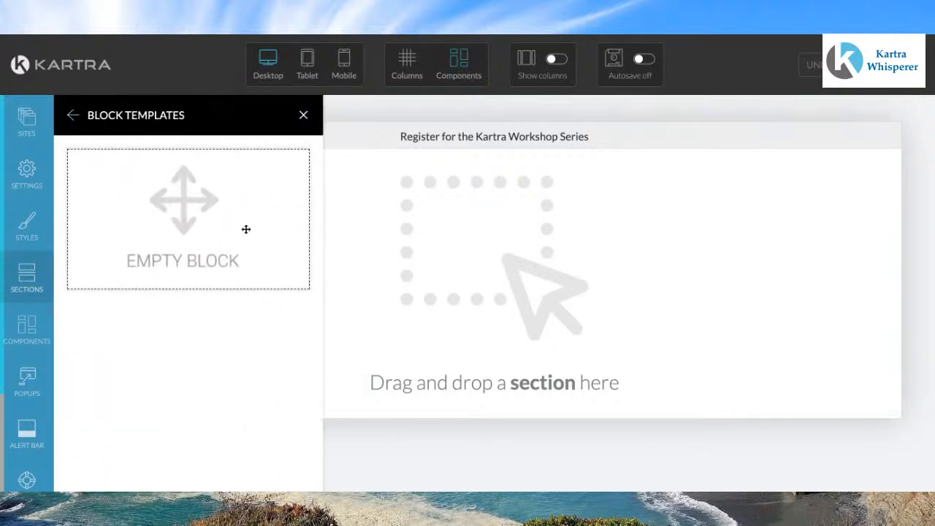
{"action": "left_click_drag", "start_coordinate": [199, 214], "coordinate": [511, 205]}
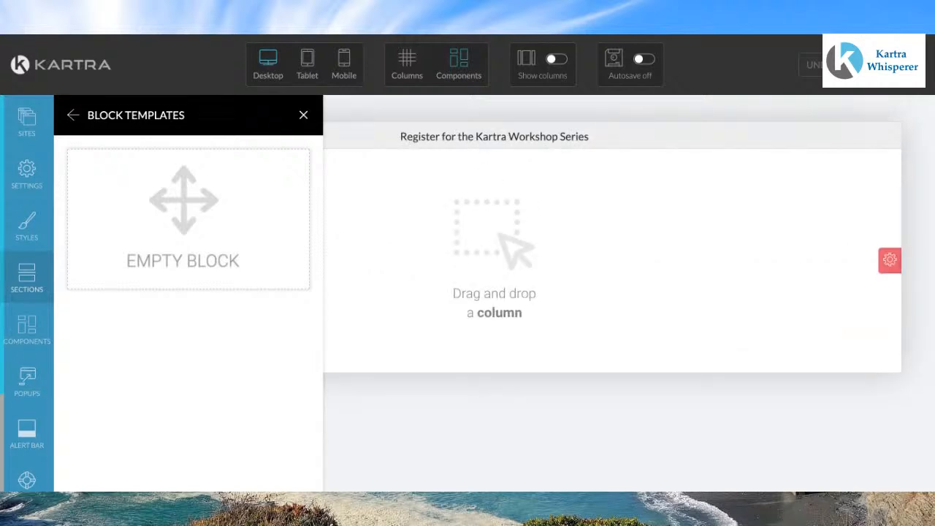
{"action": "left_click", "coordinate": [302, 118]}
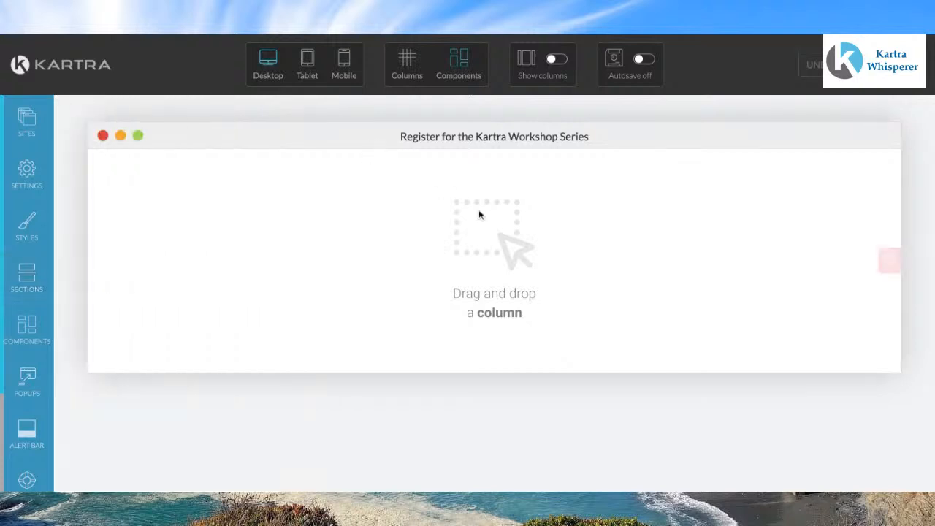
Step: Add a 100% column into the empty section
{"action": "left_click", "coordinate": [40, 332]}
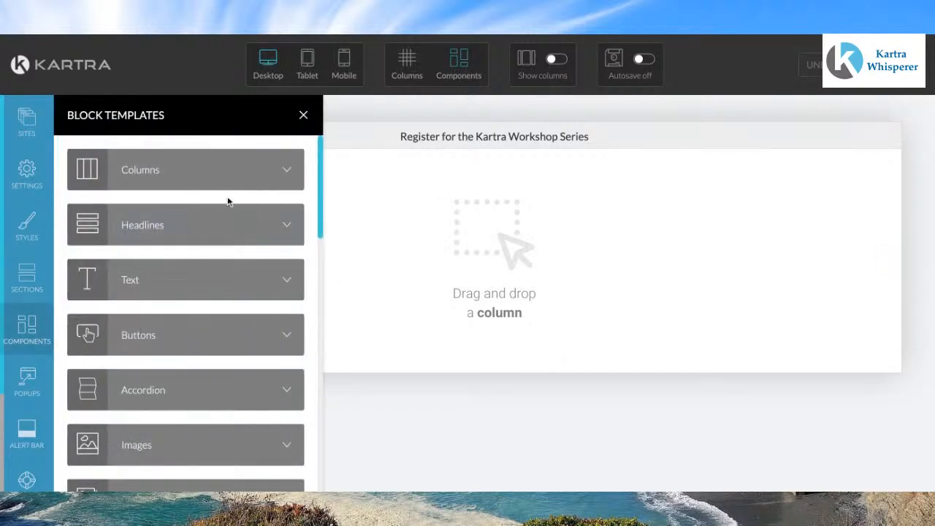
{"action": "left_click", "coordinate": [285, 173]}
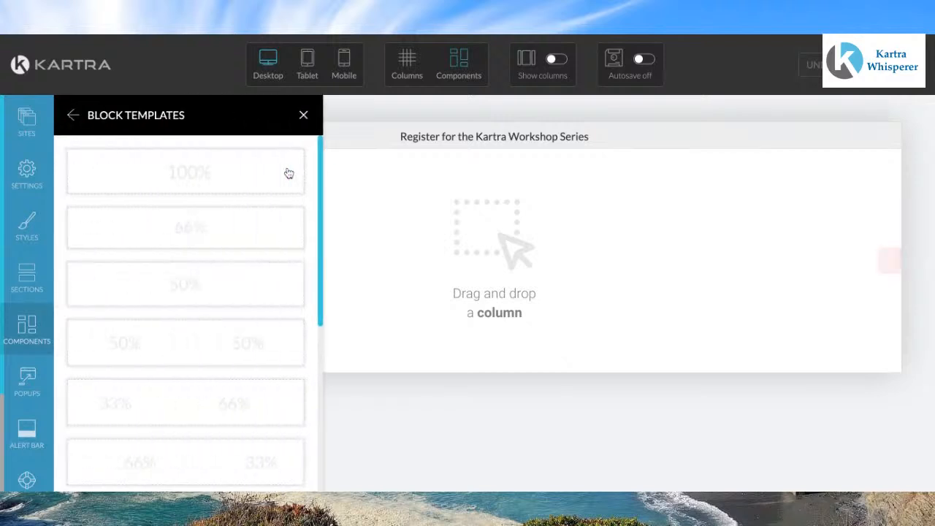
{"action": "left_click_drag", "start_coordinate": [213, 181], "coordinate": [494, 182]}
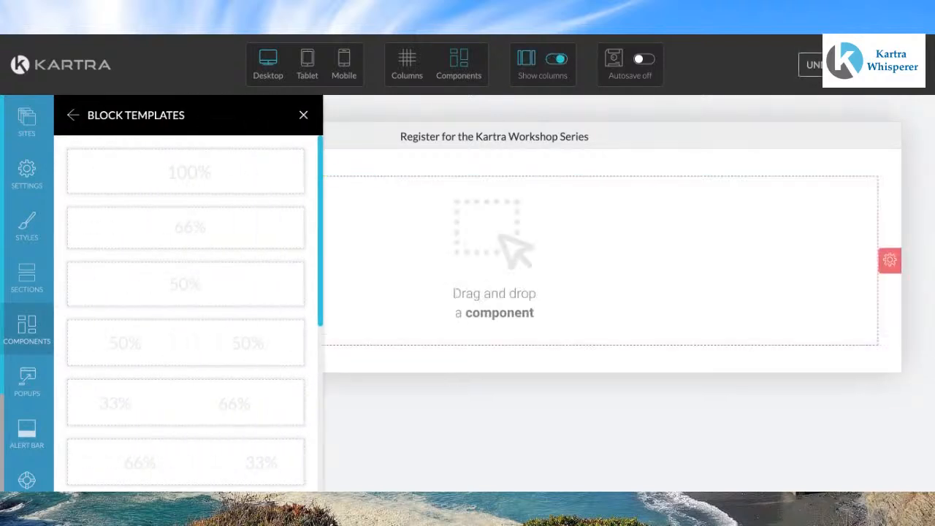
{"action": "left_click", "coordinate": [304, 117]}
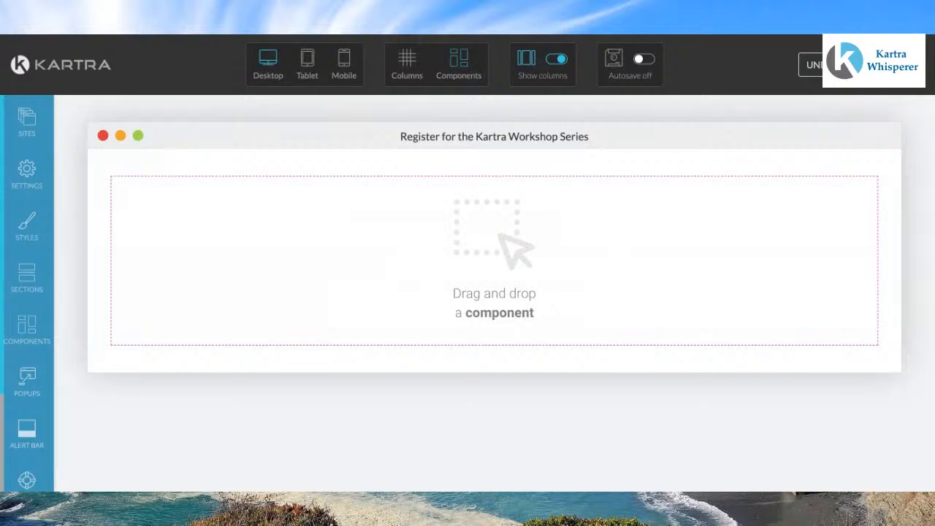
Step: Add a two-column Boxes component into the section
{"action": "left_click", "coordinate": [33, 324]}
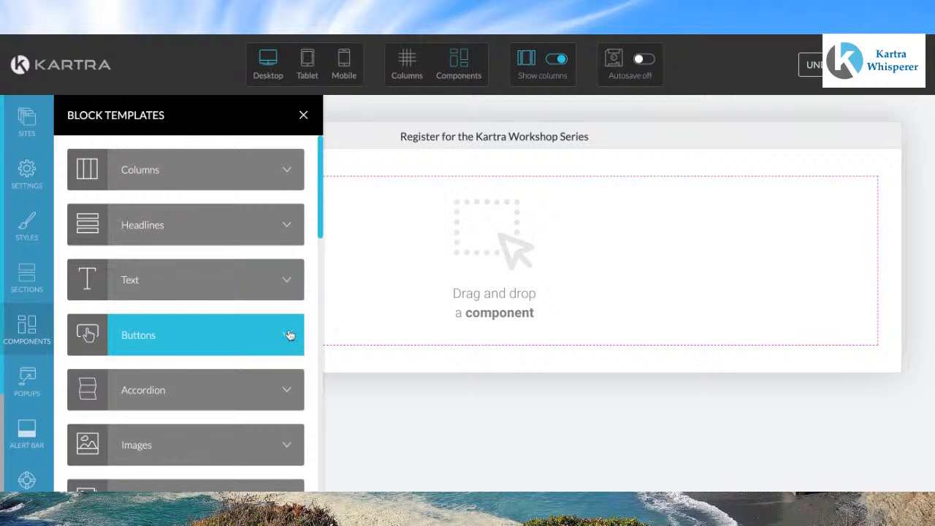
{"action": "scroll", "coordinate": [289, 334], "scroll_direction": "down", "scroll_amount": 3}
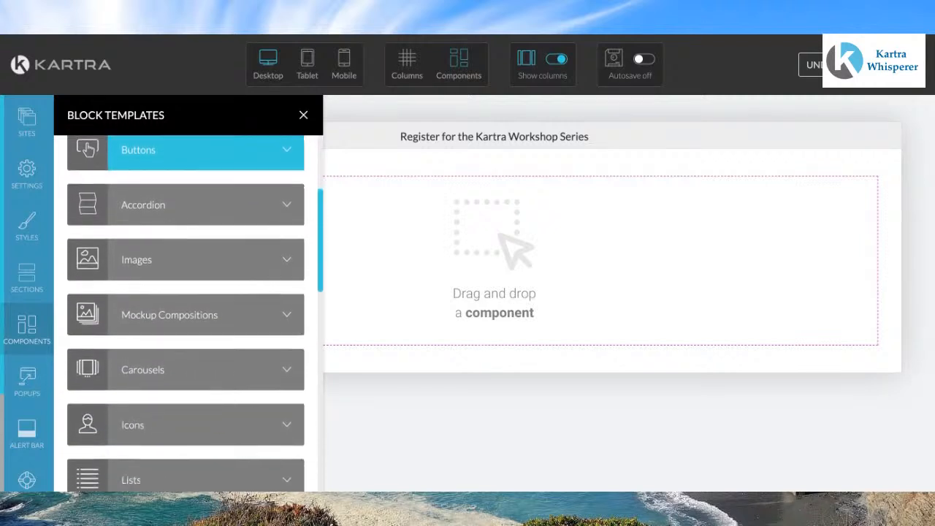
{"action": "scroll", "coordinate": [186, 314], "scroll_direction": "down", "scroll_amount": 3}
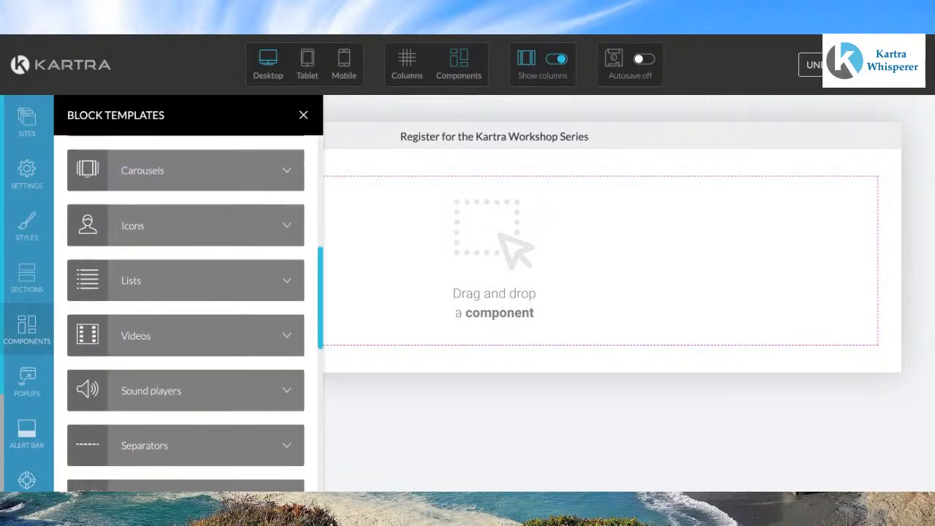
{"action": "scroll", "coordinate": [186, 314], "scroll_direction": "down", "scroll_amount": 3}
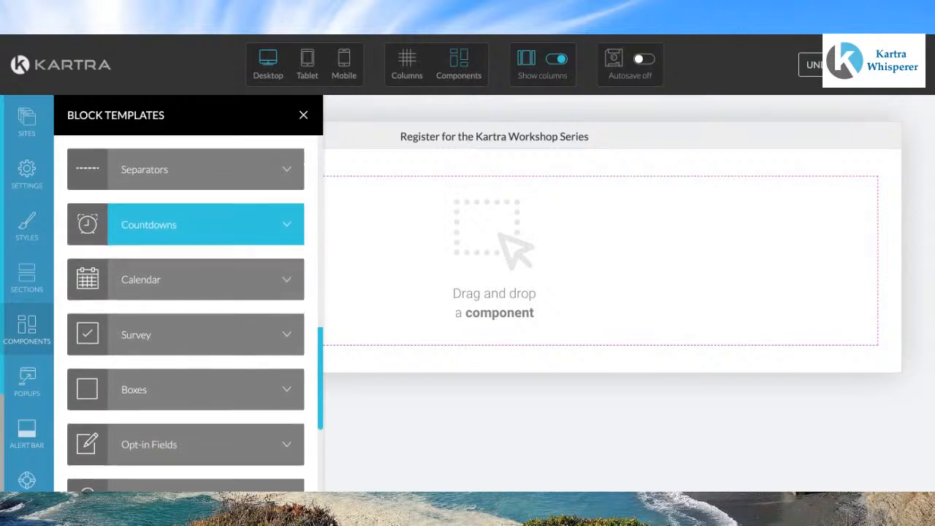
{"action": "left_click", "coordinate": [288, 378]}
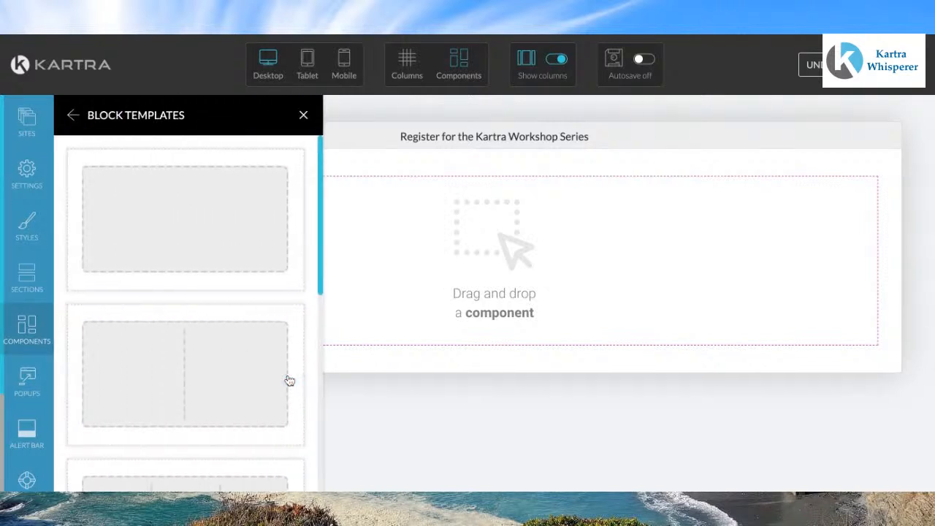
{"action": "left_click", "coordinate": [189, 230]}
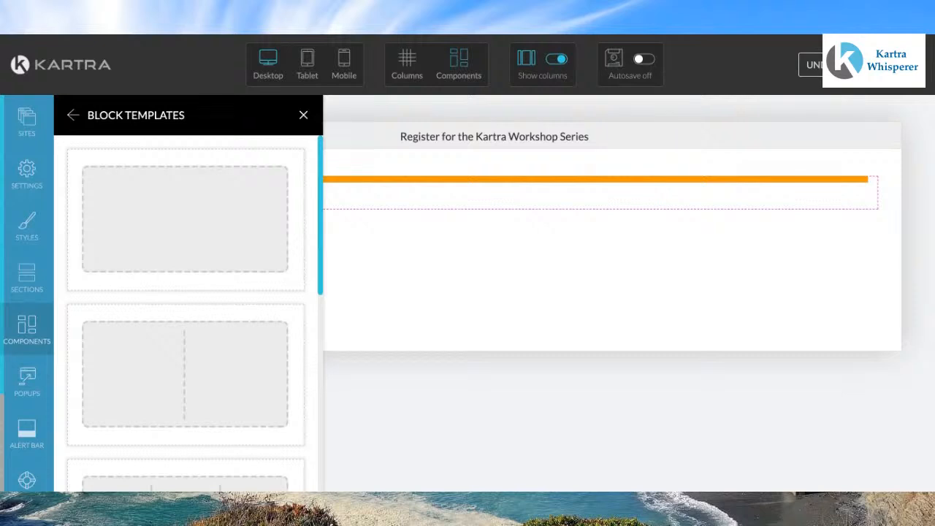
{"action": "left_click_drag", "start_coordinate": [189, 229], "coordinate": [164, 234]}
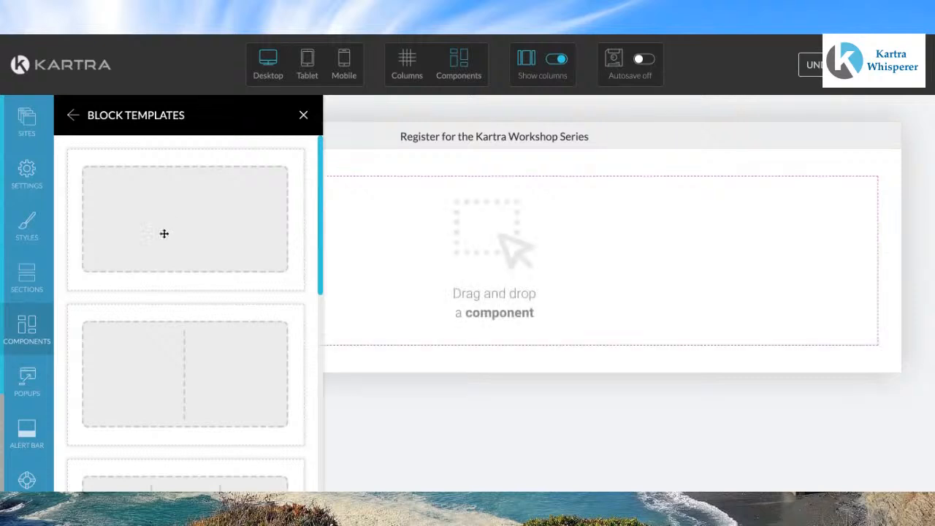
{"action": "left_click", "coordinate": [154, 339]}
{"action": "left_click_drag", "start_coordinate": [154, 339], "coordinate": [468, 348]}
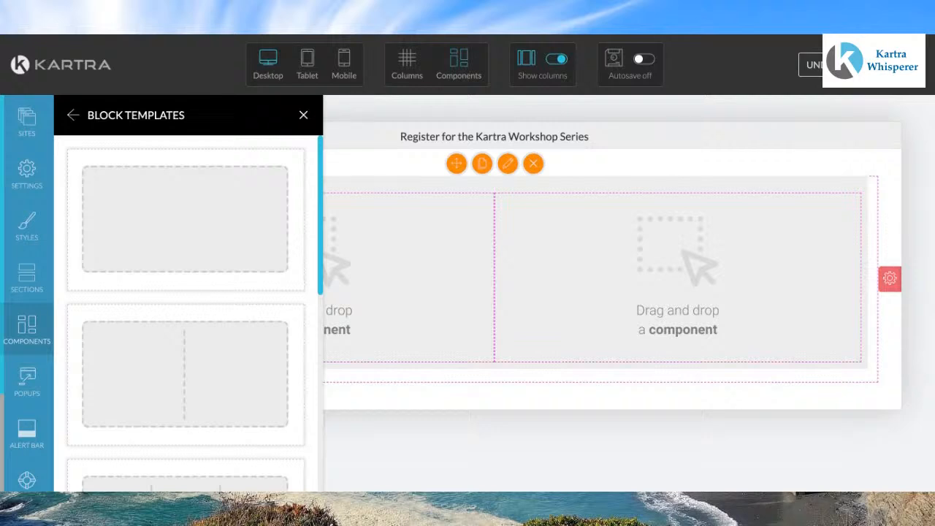
{"action": "left_click", "coordinate": [303, 118]}
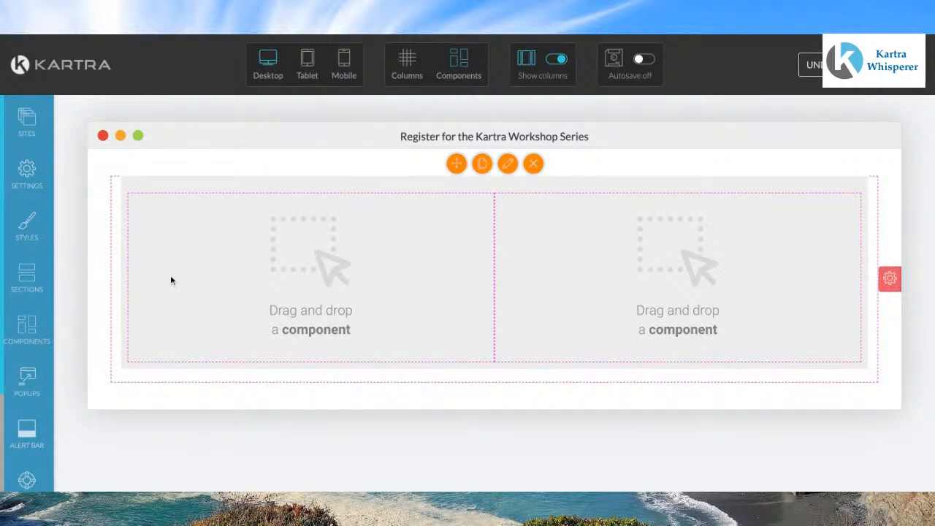
Step: Insert an image component into the left column of the box
{"action": "left_click", "coordinate": [42, 328]}
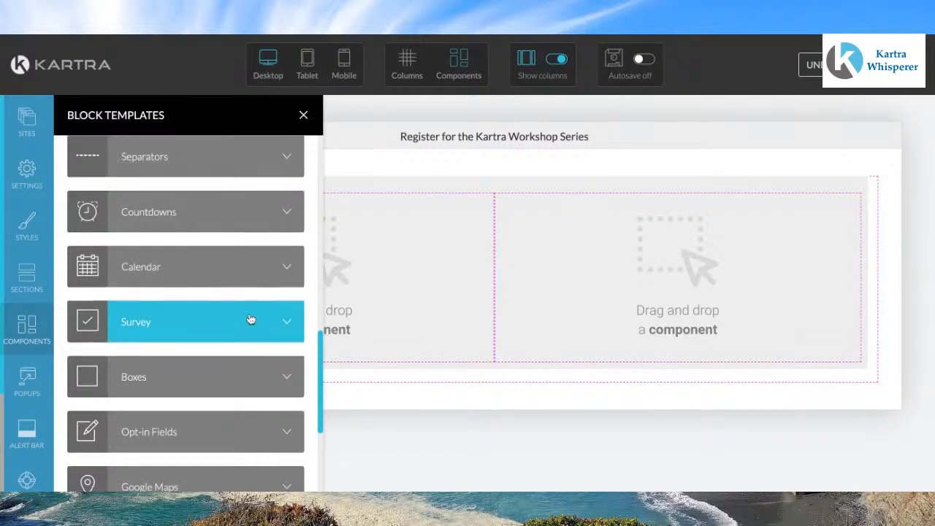
{"action": "scroll", "coordinate": [252, 322], "scroll_direction": "up", "scroll_amount": 3}
{"action": "scroll", "coordinate": [251, 320], "scroll_direction": "up", "scroll_amount": 5}
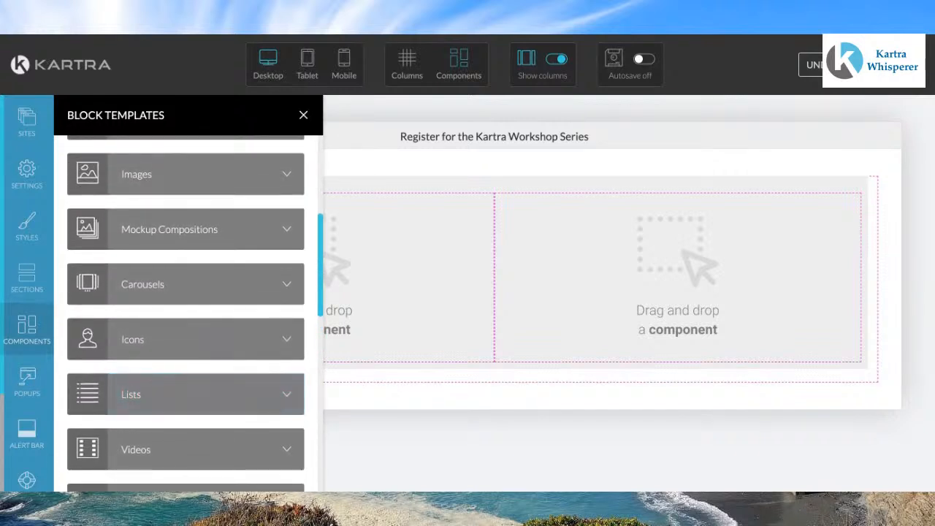
{"action": "scroll", "coordinate": [286, 224], "scroll_direction": "up", "scroll_amount": 2}
{"action": "left_click", "coordinate": [286, 208]}
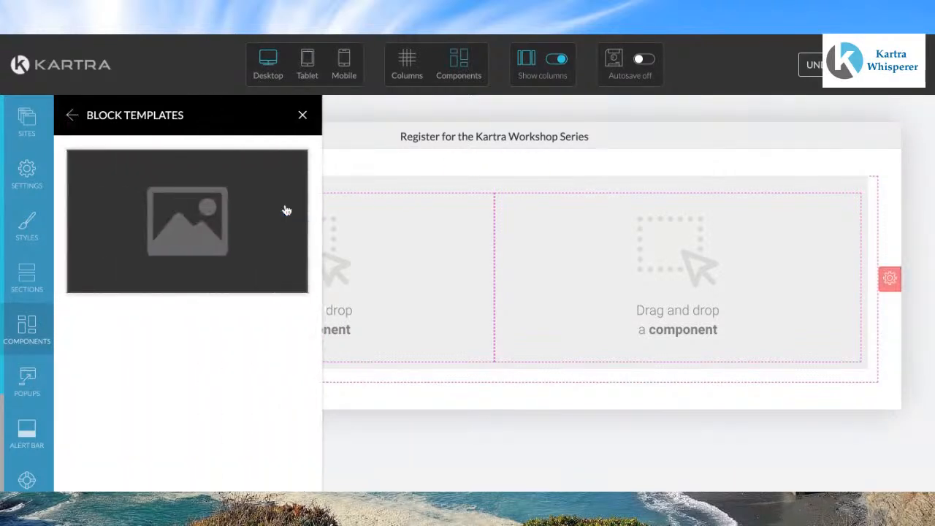
{"action": "left_click", "coordinate": [190, 209]}
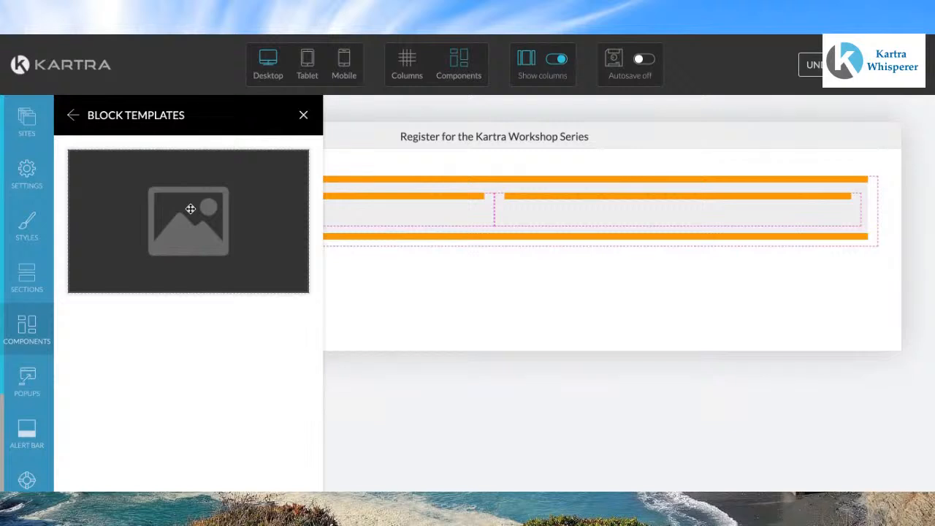
{"action": "left_click", "coordinate": [303, 114]}
{"action": "mouse_move", "coordinate": [297, 256]}
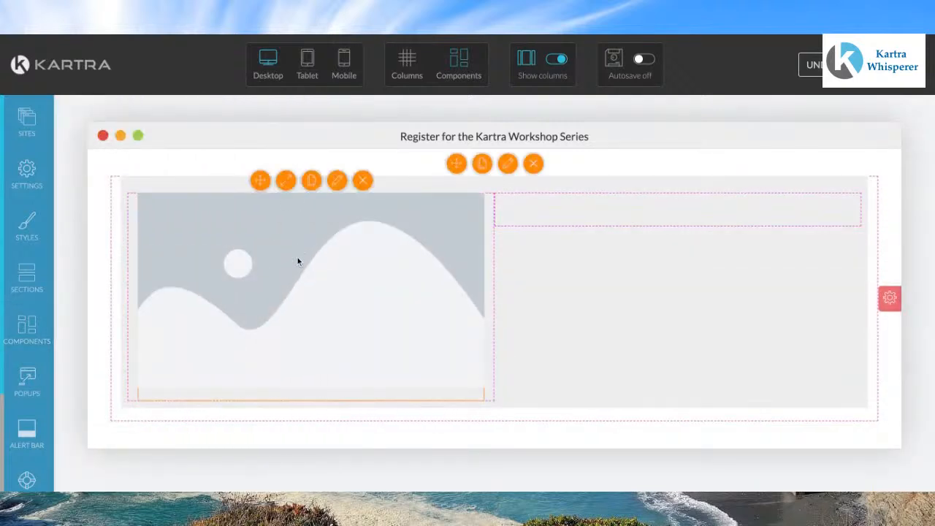
Step: Try moving the image into the right column and back to the left column
{"action": "left_click", "coordinate": [338, 181]}
{"action": "mouse_move", "coordinate": [166, 230]}
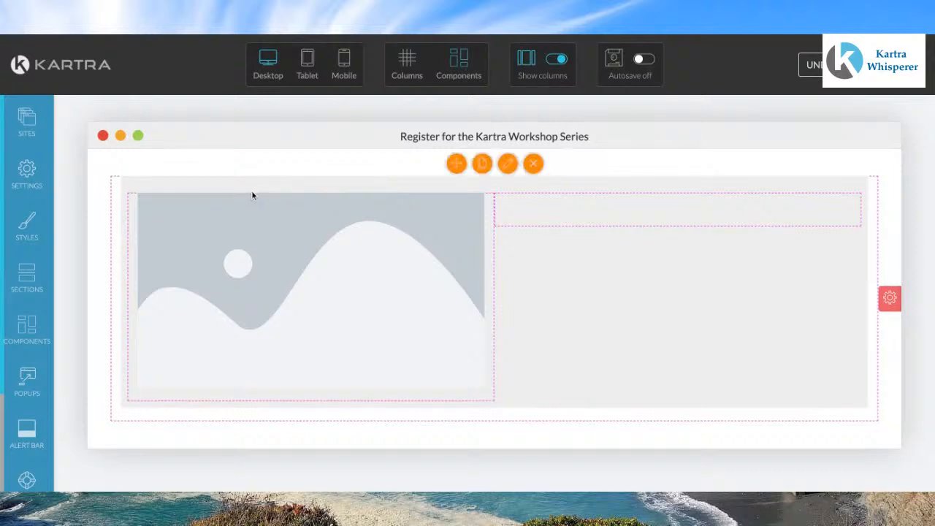
{"action": "mouse_move", "coordinate": [310, 202]}
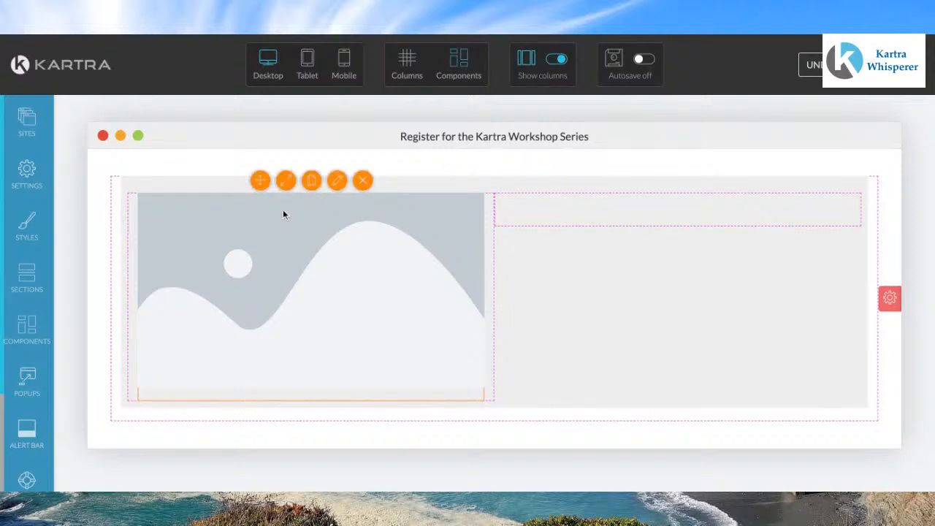
{"action": "left_click_drag", "start_coordinate": [259, 180], "coordinate": [261, 181]}
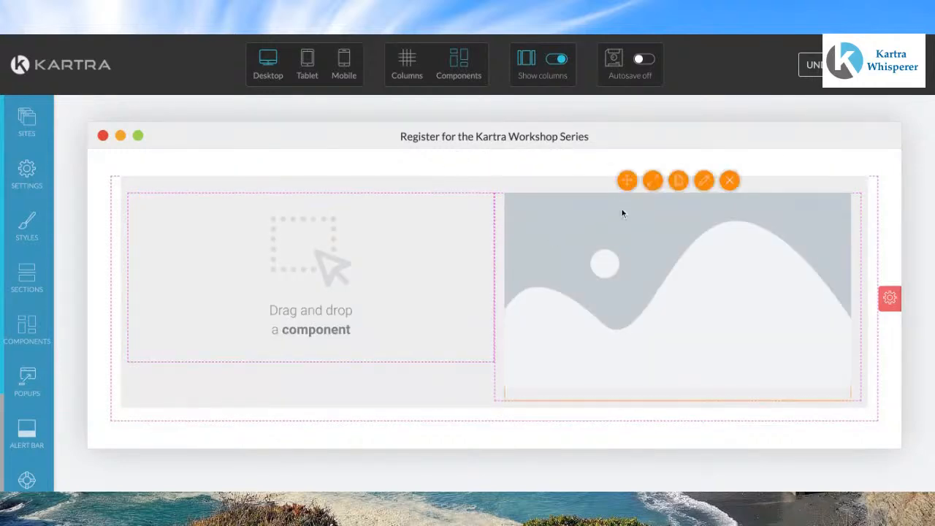
{"action": "left_click_drag", "start_coordinate": [626, 180], "coordinate": [247, 199]}
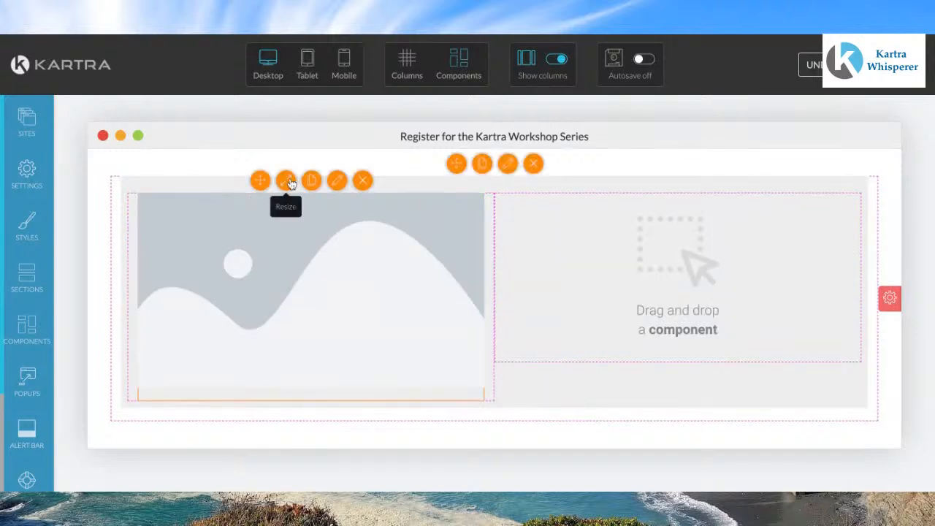
Step: Upload the workshop banner image from the computer and select it as the image component's picture
{"action": "left_click", "coordinate": [339, 183]}
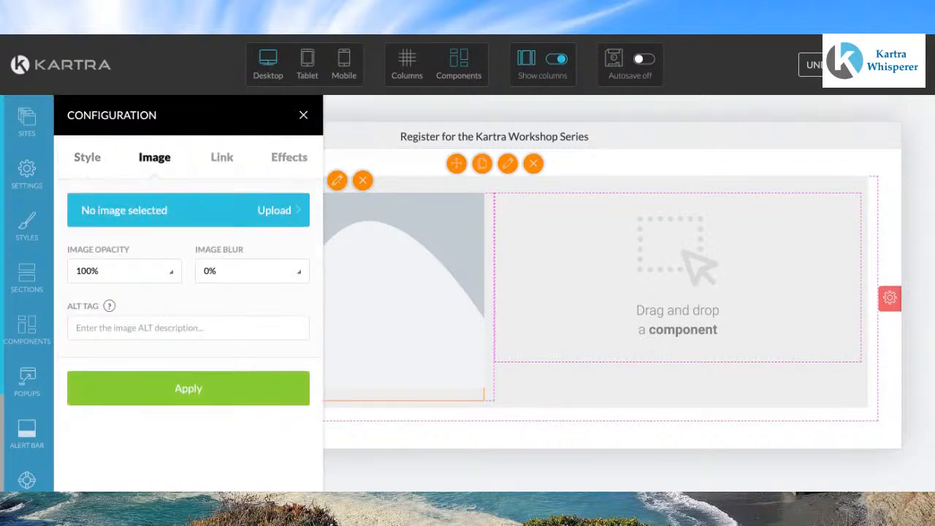
{"action": "left_click", "coordinate": [117, 213]}
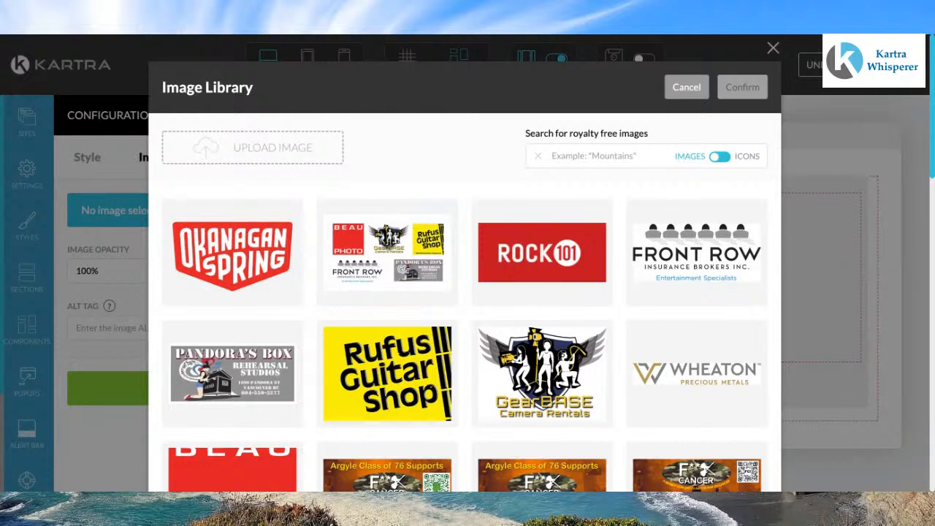
{"action": "scroll", "coordinate": [464, 292], "scroll_direction": "down", "scroll_amount": 2}
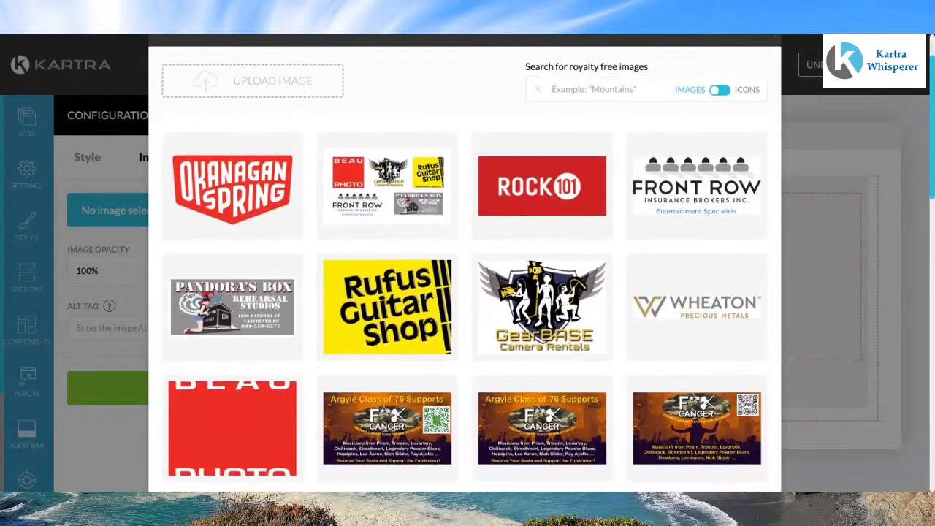
{"action": "scroll", "coordinate": [232, 410], "scroll_direction": "down", "scroll_amount": 2}
{"action": "scroll", "coordinate": [232, 409], "scroll_direction": "up", "scroll_amount": 2}
{"action": "scroll", "coordinate": [232, 409], "scroll_direction": "up", "scroll_amount": 2}
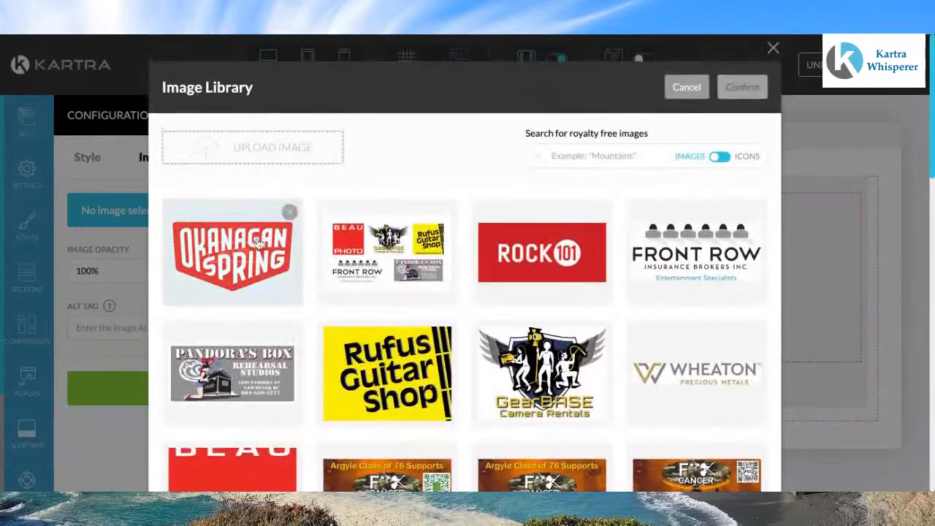
{"action": "left_click", "coordinate": [253, 151]}
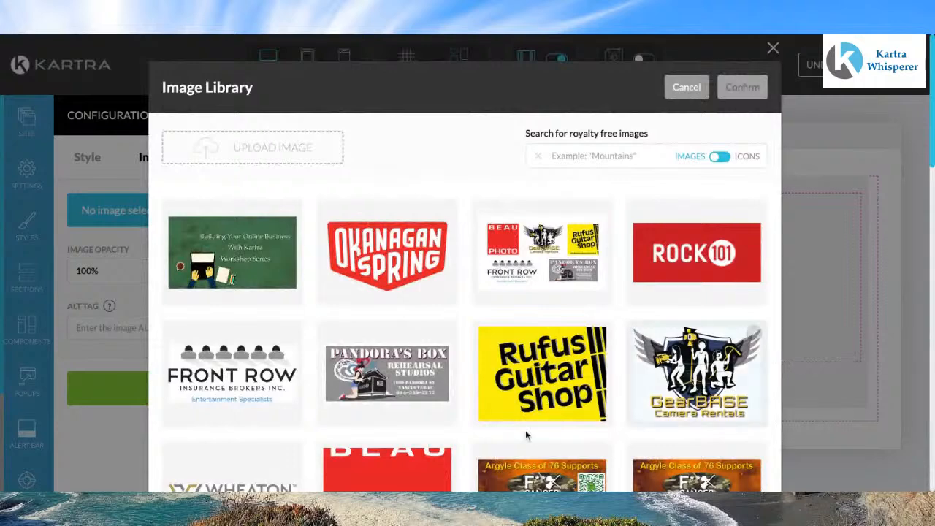
{"action": "left_click", "coordinate": [246, 252]}
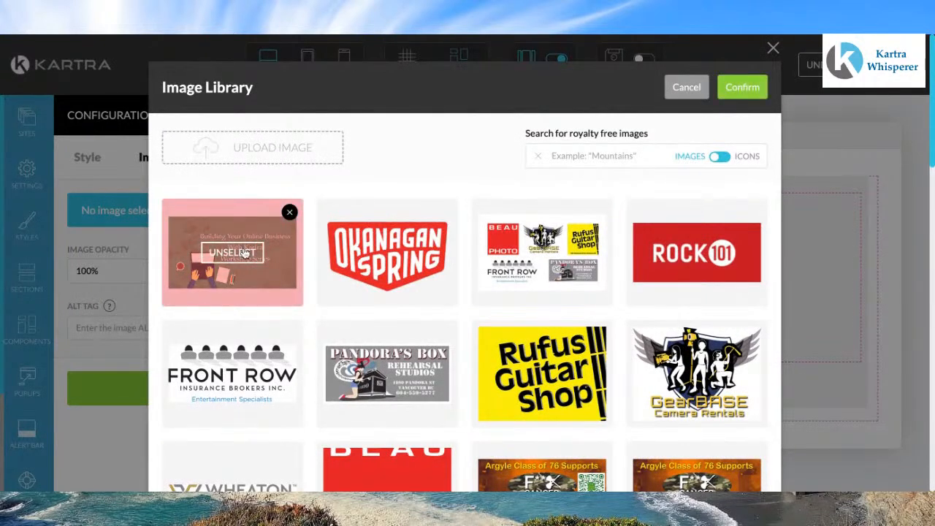
{"action": "left_click", "coordinate": [744, 89]}
Step: Set the image's alt tag to "Building Your Online Business" and apply the settings
{"action": "left_click", "coordinate": [140, 325]}
{"action": "type", "text": "Bu"}
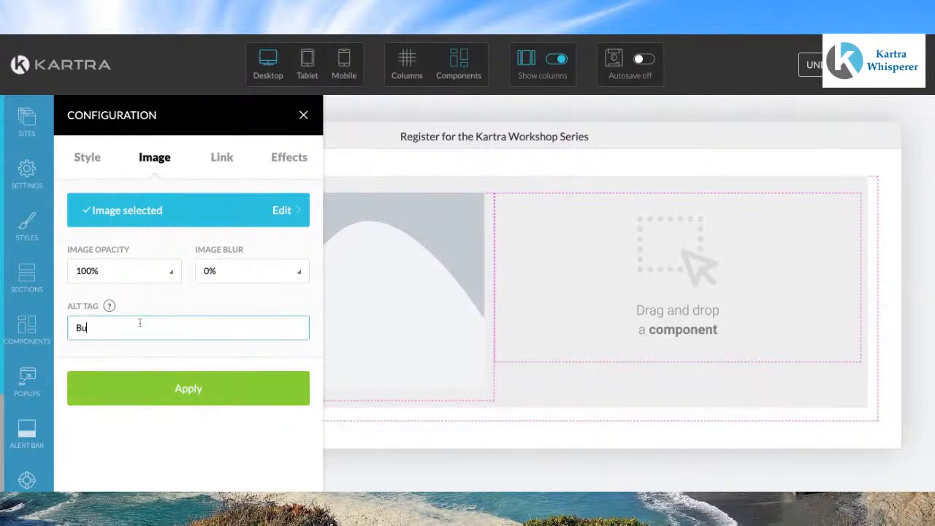
{"action": "type", "text": "ilding Your Online Bus"}
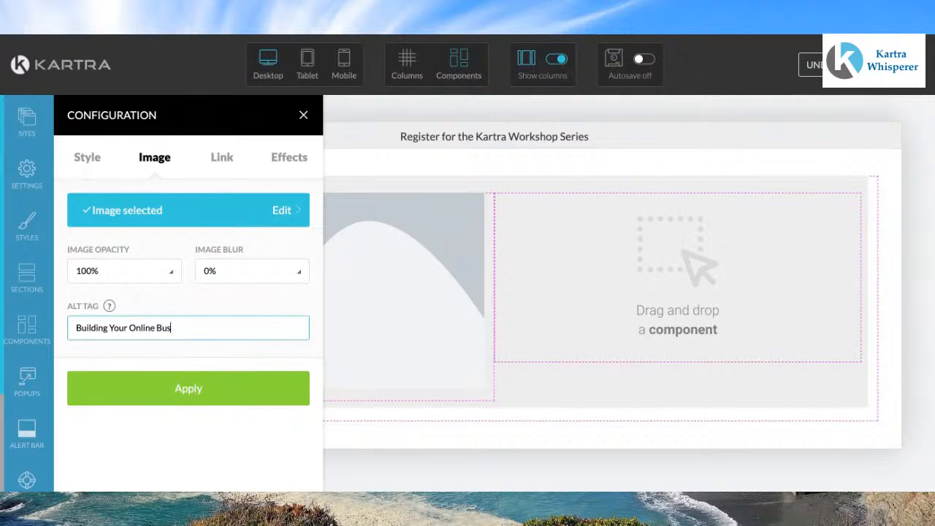
{"action": "type", "text": "iness"}
{"action": "left_click", "coordinate": [195, 390]}
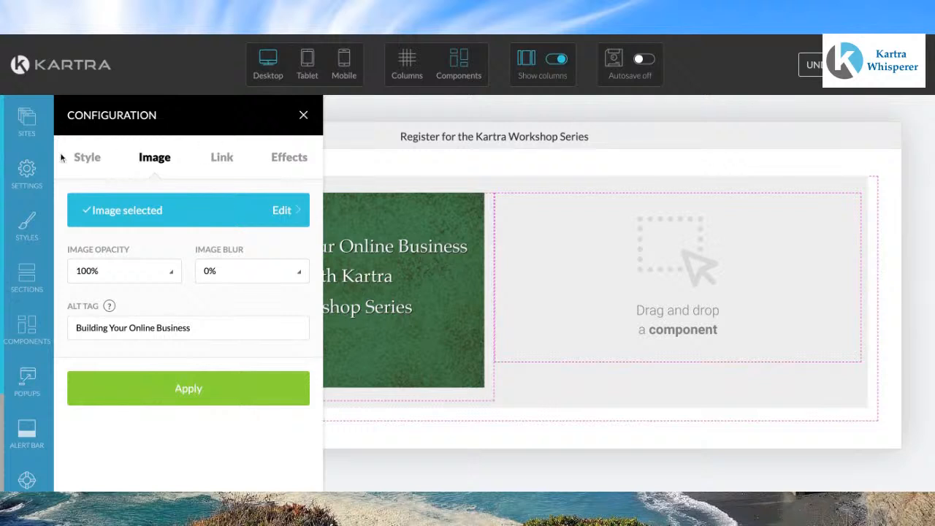
Step: Center-align the image, apply the style, and shrink the image slightly within the left column
{"action": "left_click", "coordinate": [84, 165]}
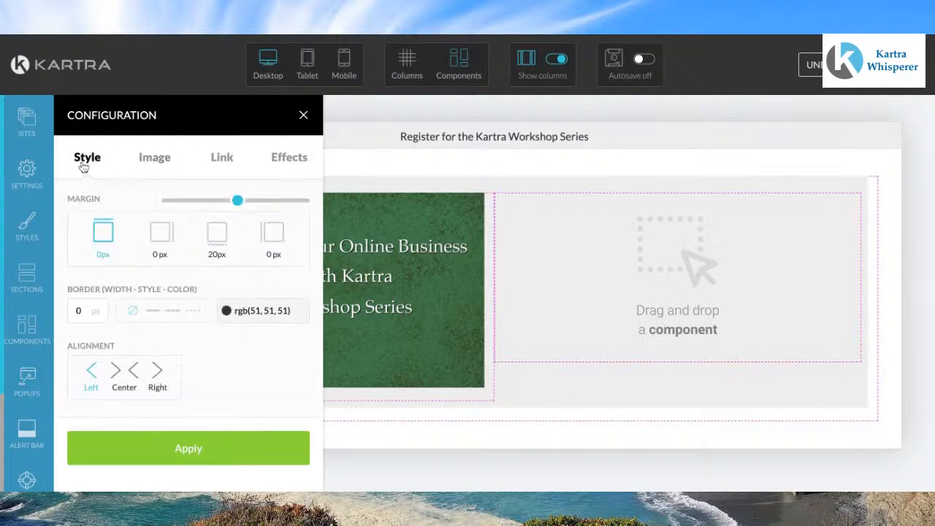
{"action": "left_click", "coordinate": [122, 382]}
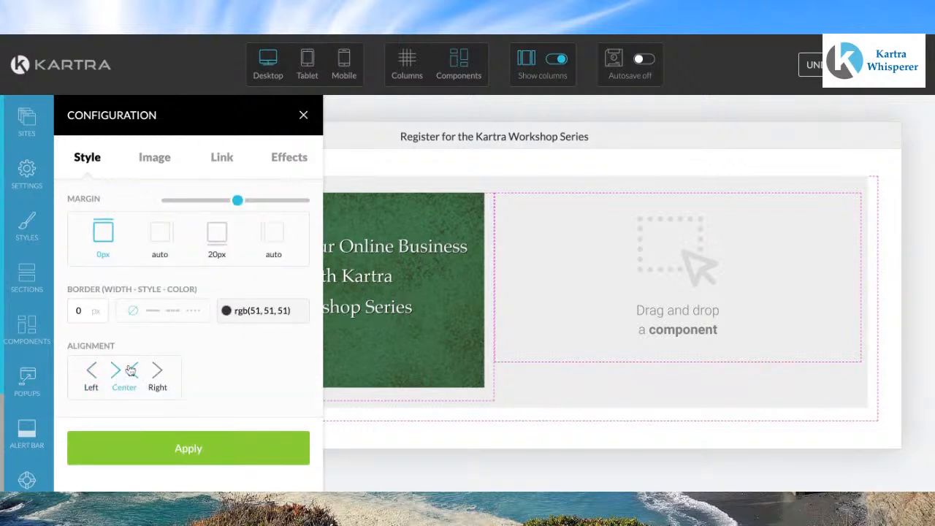
{"action": "left_click", "coordinate": [165, 455]}
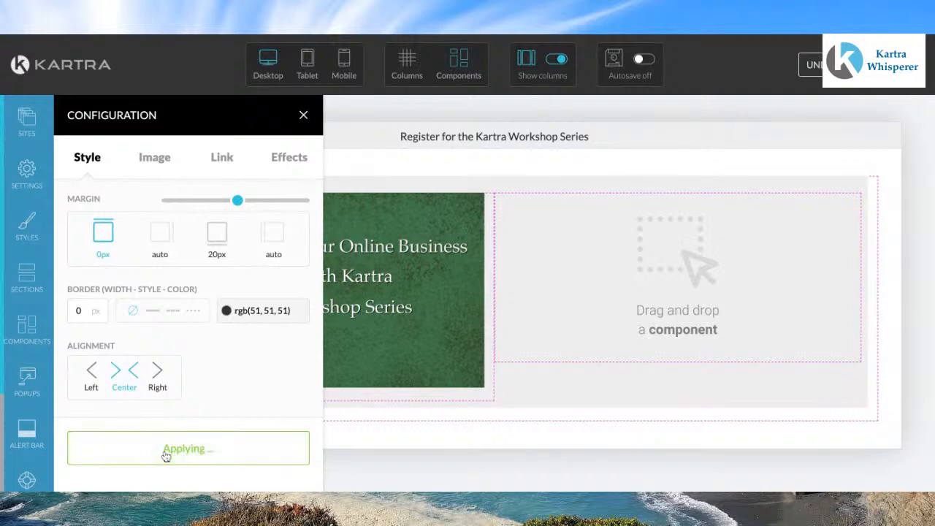
{"action": "left_click", "coordinate": [303, 116]}
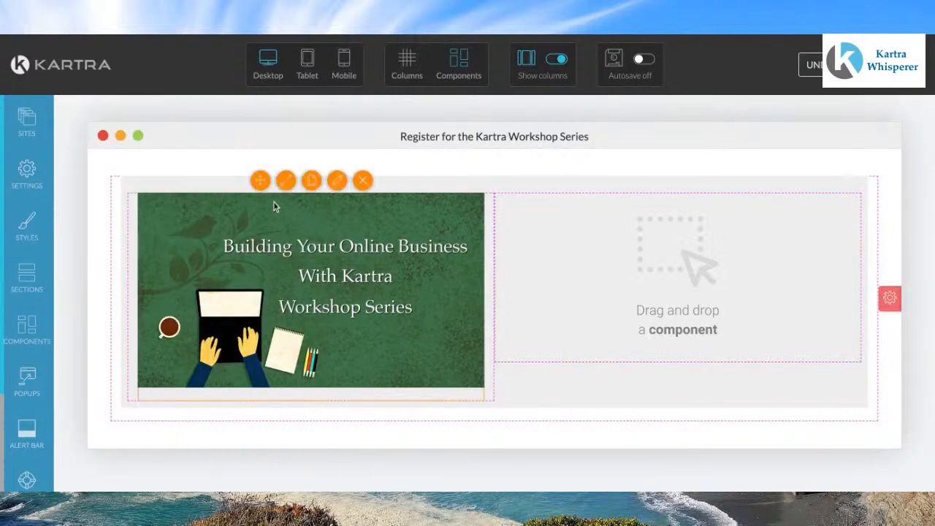
{"action": "left_click", "coordinate": [286, 181]}
{"action": "left_click_drag", "start_coordinate": [338, 203], "coordinate": [333, 203]}
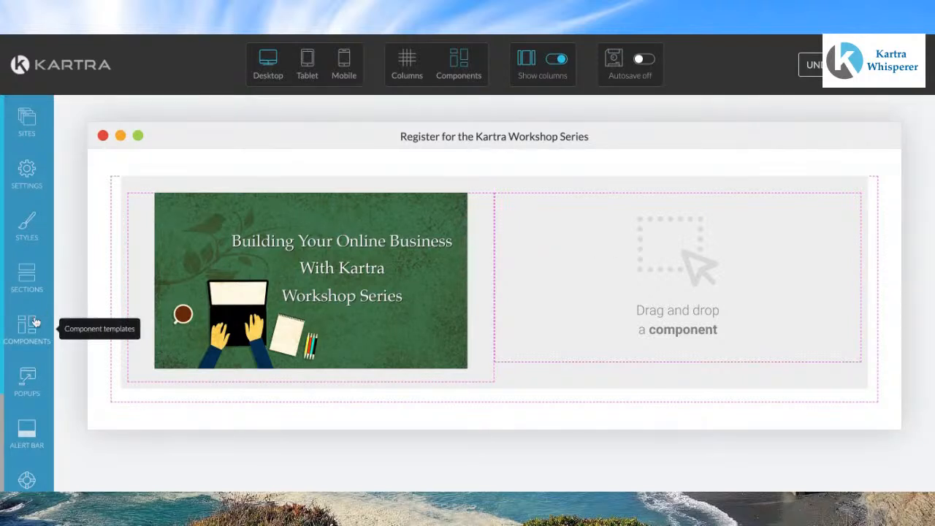
Step: Add a text block component from the component templates into the right column of the two-column box
{"action": "left_click", "coordinate": [33, 330]}
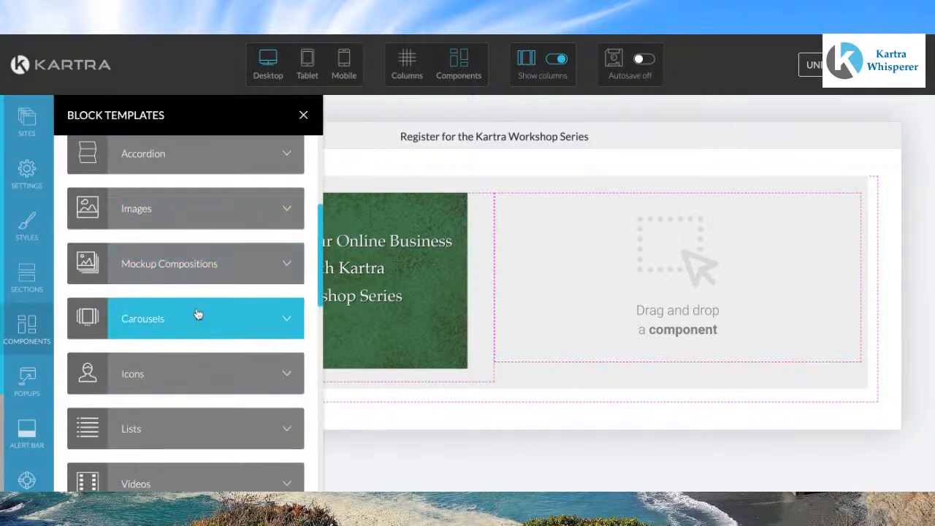
{"action": "scroll", "coordinate": [197, 314], "scroll_direction": "up", "scroll_amount": 3}
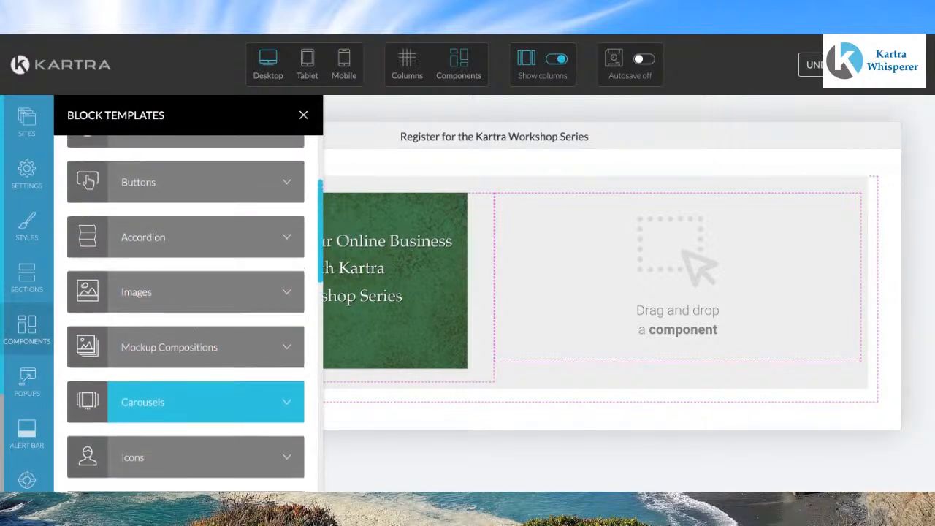
{"action": "left_click", "coordinate": [284, 175]}
{"action": "left_click_drag", "start_coordinate": [282, 174], "coordinate": [558, 198]}
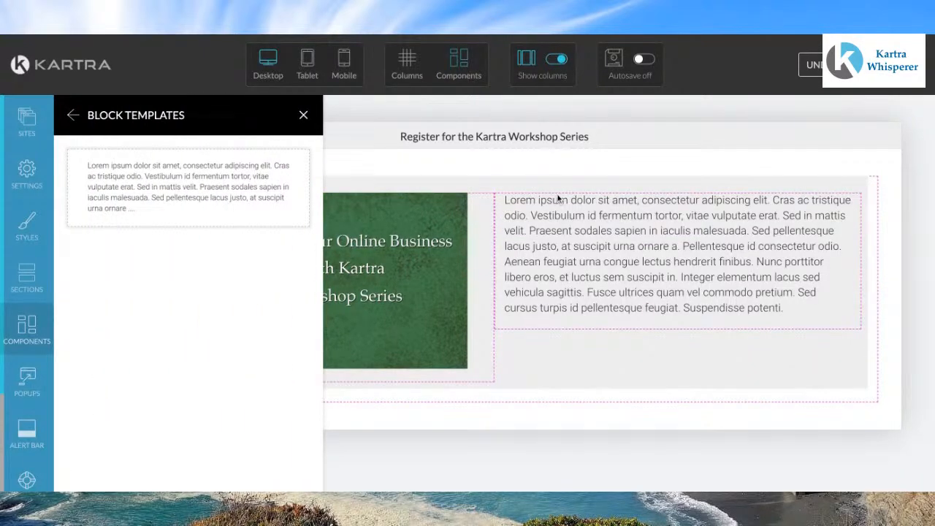
{"action": "left_click", "coordinate": [303, 115]}
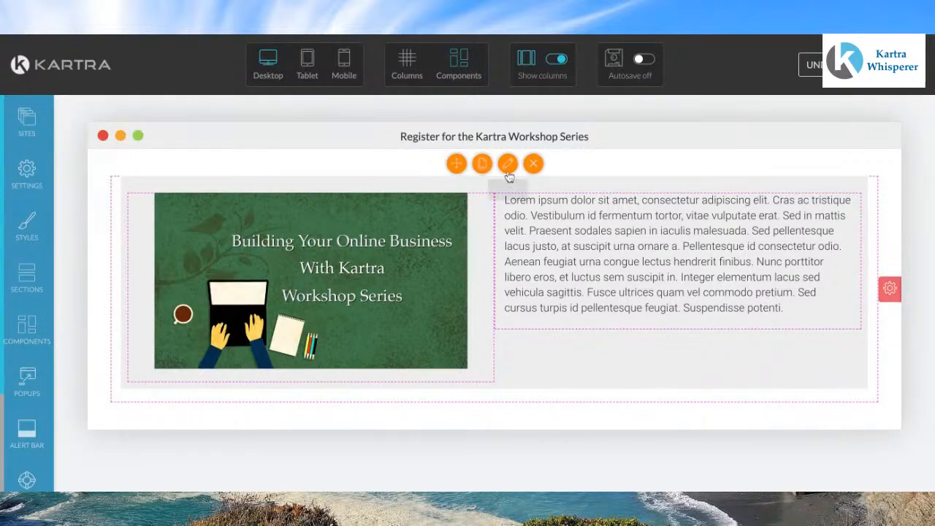
{"action": "left_click", "coordinate": [509, 165]}
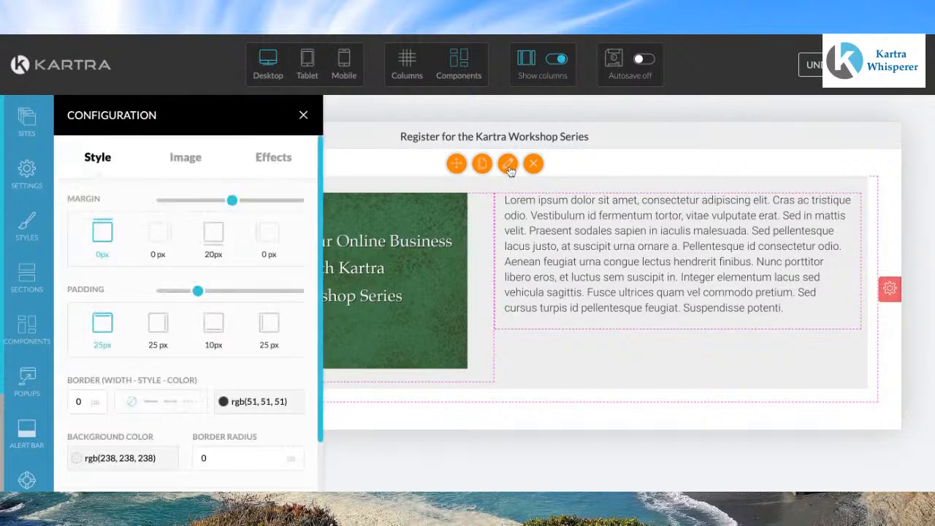
{"action": "left_click", "coordinate": [304, 116]}
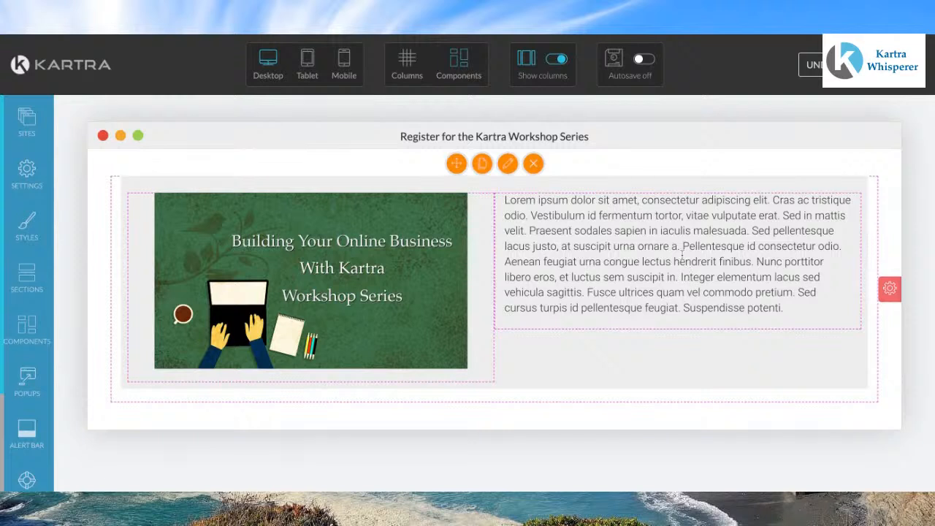
Step: Select all of the text block's placeholder text and set its font to Lora and pick a text colour
{"action": "left_click", "coordinate": [692, 199]}
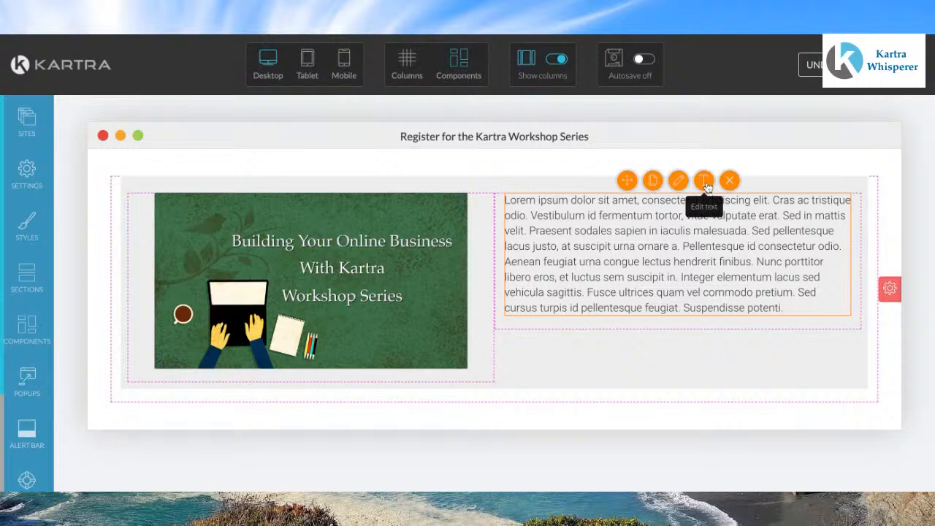
{"action": "left_click", "coordinate": [706, 186]}
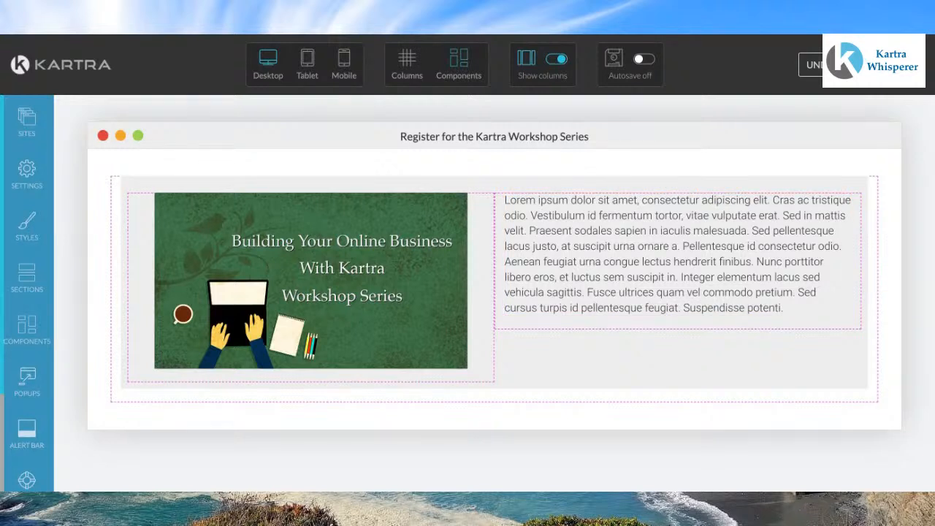
{"action": "key", "text": "ctrl+a"}
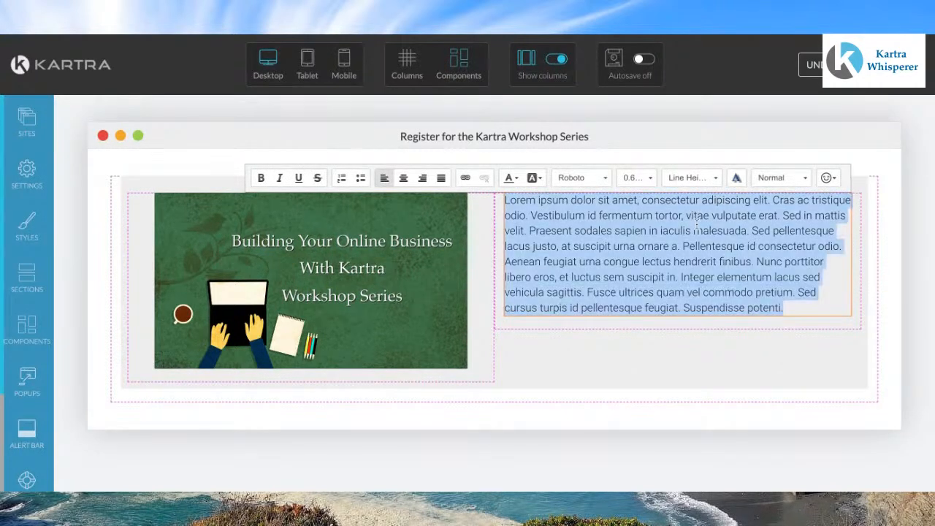
{"action": "left_click", "coordinate": [605, 181]}
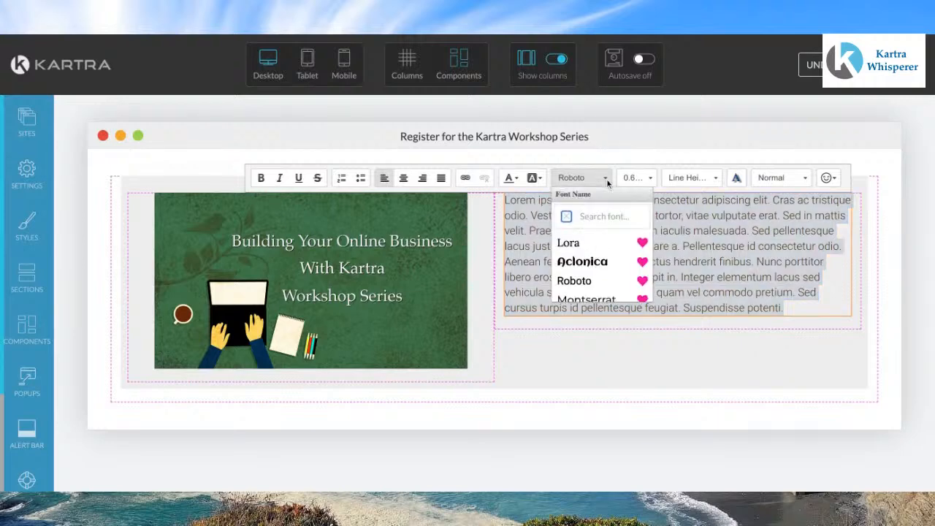
{"action": "left_click", "coordinate": [570, 245]}
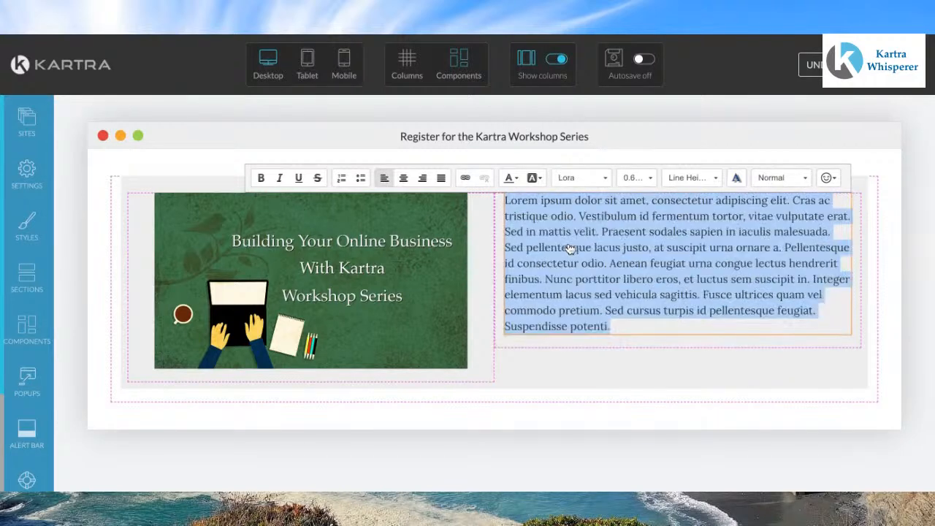
{"action": "left_click", "coordinate": [513, 179]}
{"action": "left_click", "coordinate": [576, 241]}
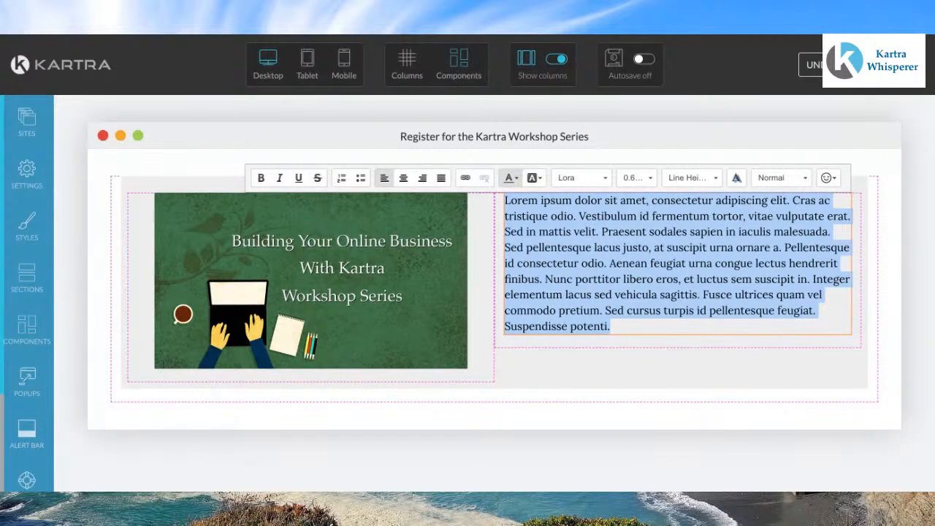
Step: Replace the placeholder text with "Register for the Building Your Online Business with Kartra Workshop Series."
{"action": "type", "text": "B"}
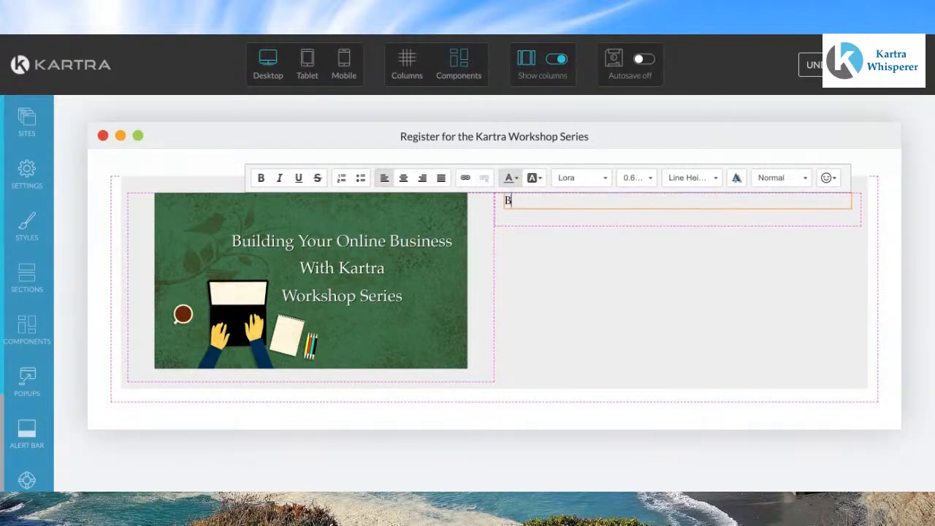
{"action": "key", "text": "BackSpace"}
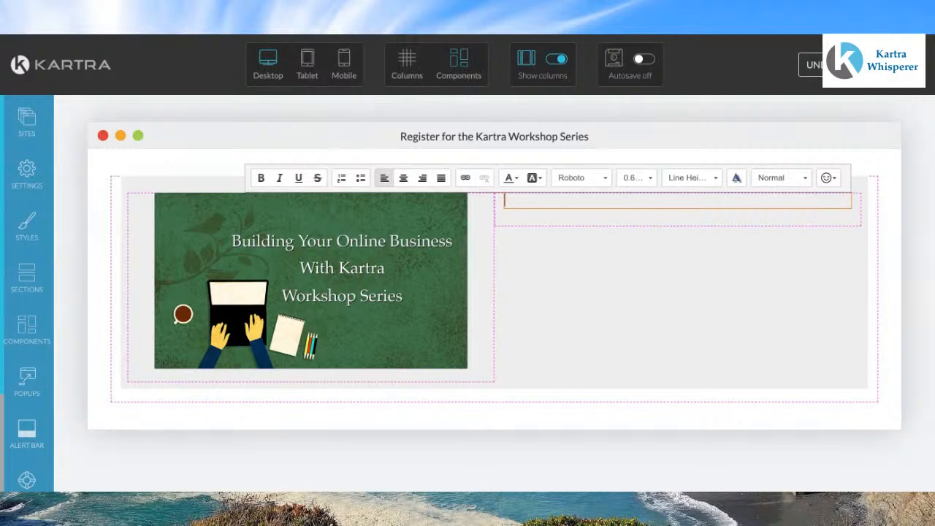
{"action": "type", "text": "Reger"}
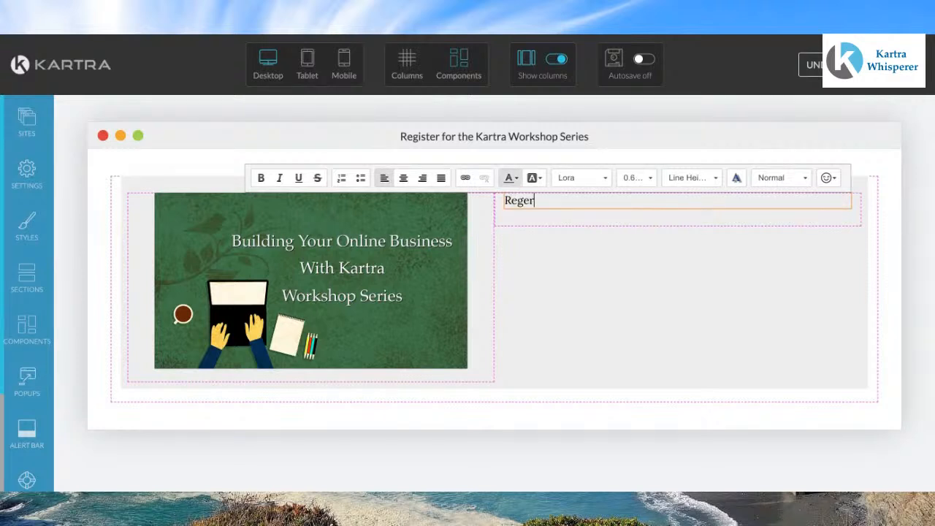
{"action": "key", "text": "BackSpace"}
{"action": "key", "text": "BackSpace"}
{"action": "type", "text": "ister for the Bi"}
{"action": "key", "text": "BackSpace"}
{"action": "type", "text": "uildong"}
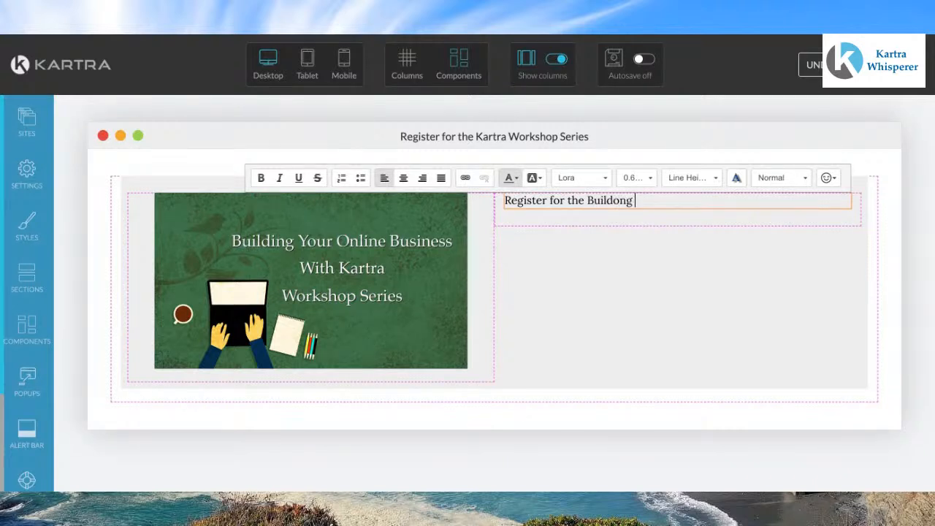
{"action": "key", "text": "BackSpace"}
{"action": "key", "text": "BackSpace"}
{"action": "key", "text": "BackSpace"}
{"action": "key", "text": "BackSpace"}
{"action": "type", "text": "ing U"}
{"action": "key", "text": "BackSpace"}
{"action": "type", "text": "Your O"}
{"action": "type", "text": "nlin"}
{"action": "type", "text": "e"}
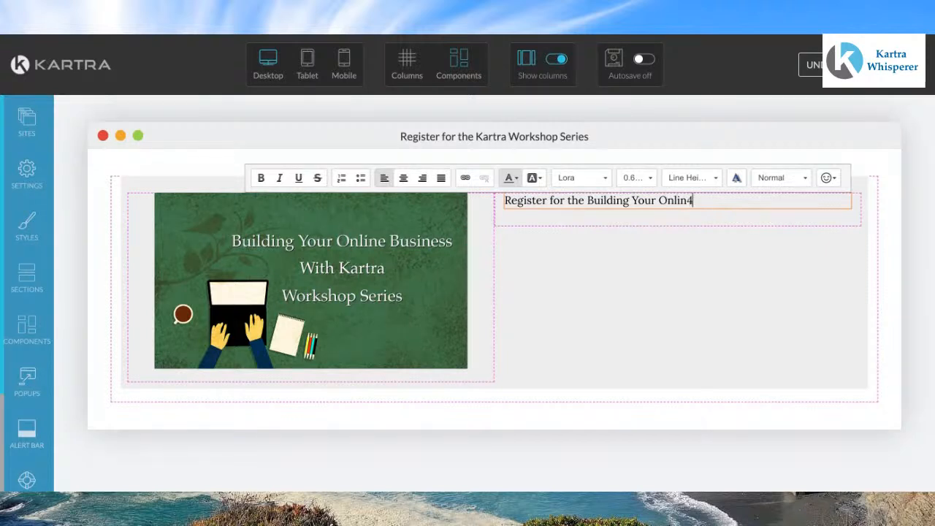
{"action": "key", "text": "BackSpace"}
{"action": "type", "text": "e Business with Kartra Worksh"}
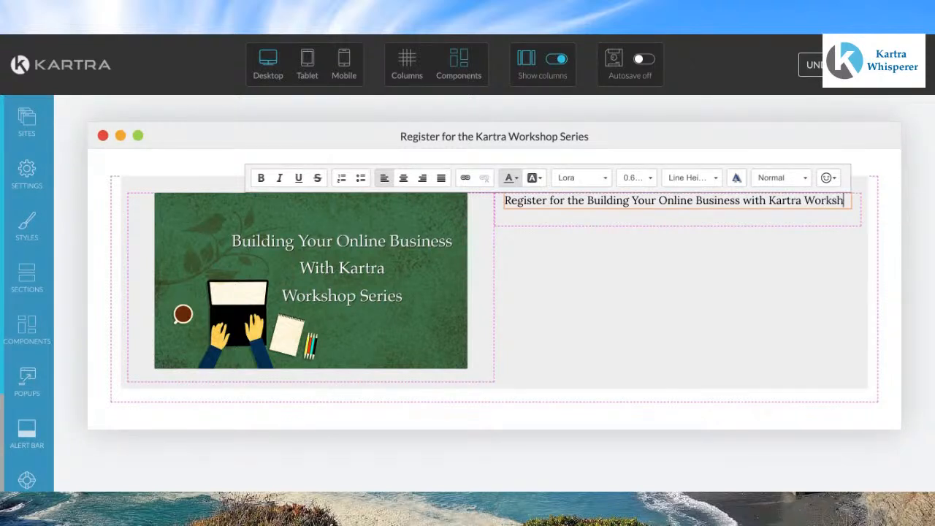
{"action": "type", "text": "op Series."}
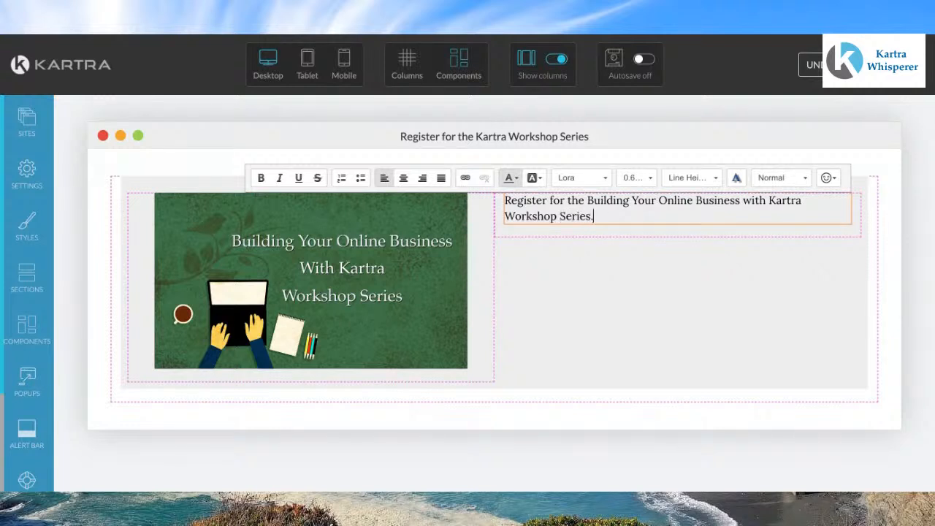
Step: Add a line "You will learn how to:" below a blank line and start a bulleted list under it
{"action": "key", "text": "Return"}
{"action": "key", "text": "Return"}
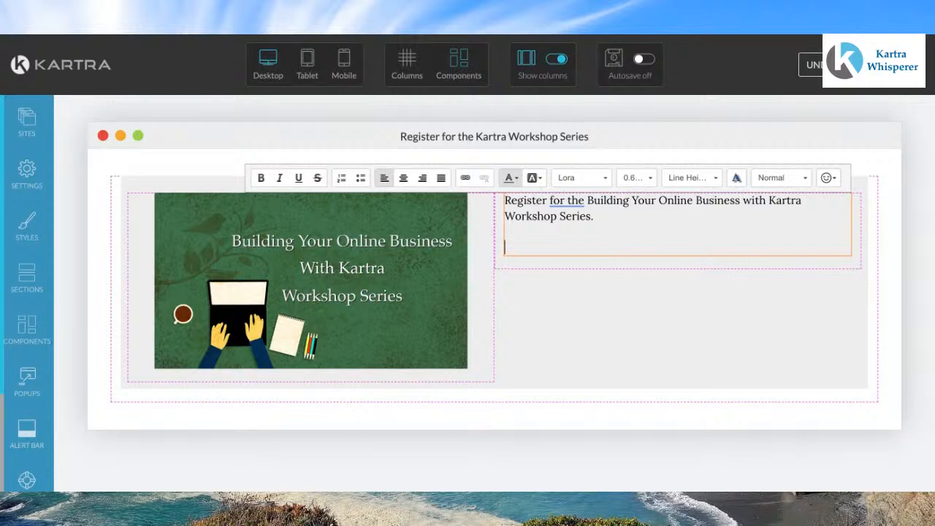
{"action": "type", "text": "You will learn:"}
{"action": "key", "text": "Return"}
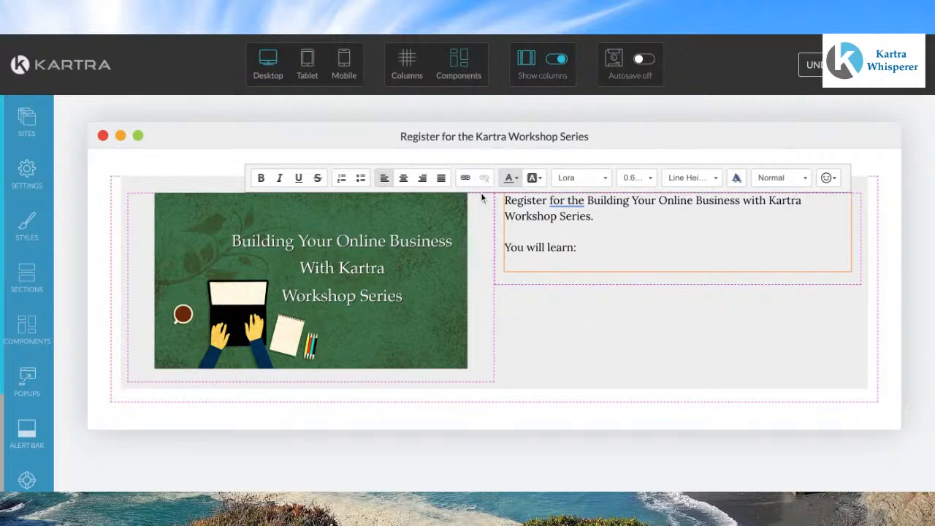
{"action": "left_click", "coordinate": [361, 179]}
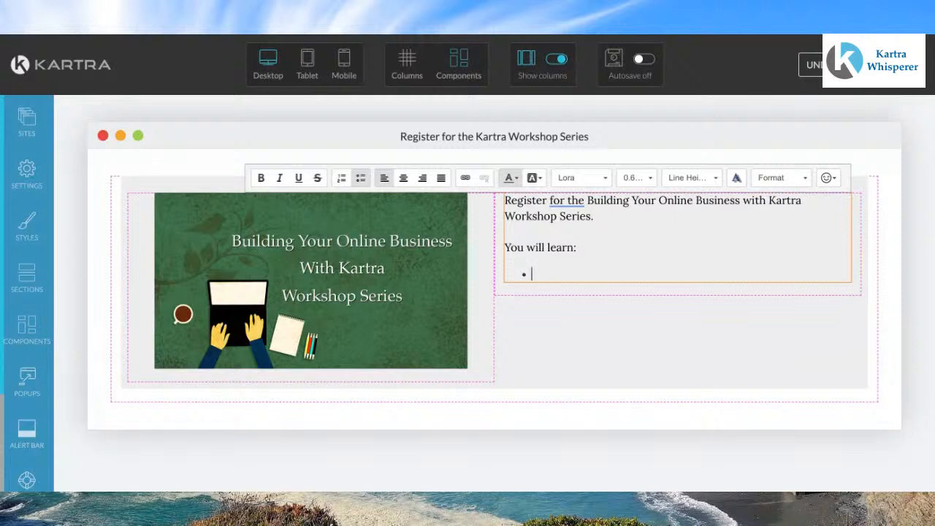
{"action": "left_click", "coordinate": [575, 249]}
{"action": "type", "text": "how to"}
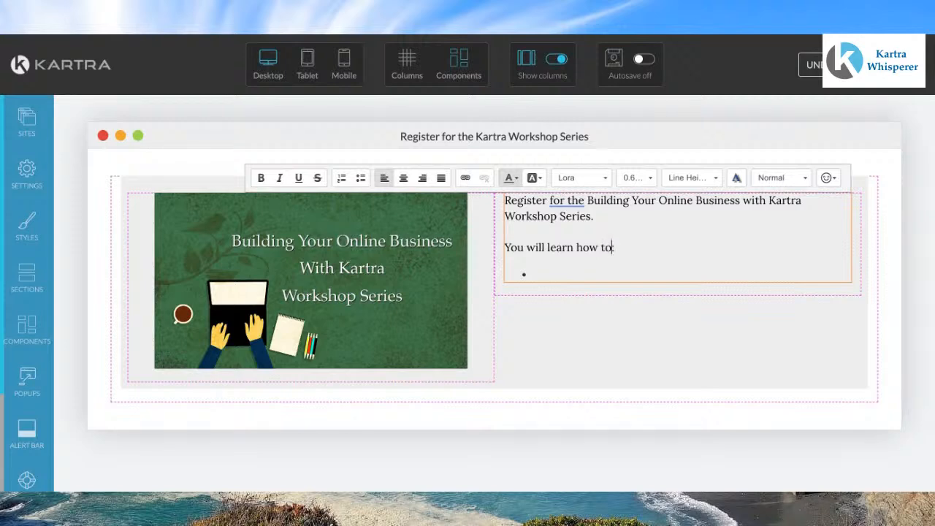
Step: Enter "Build Landing Pages" as the first bullet and start a new bullet
{"action": "left_click", "coordinate": [558, 270]}
{"action": "type", "text": "Build"}
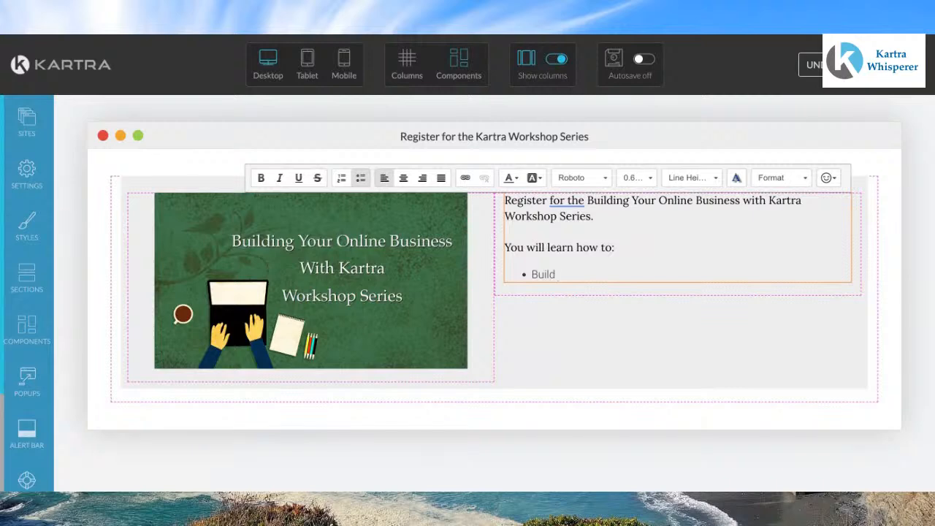
{"action": "type", "text": " Landing Pages"}
{"action": "key", "text": "Return"}
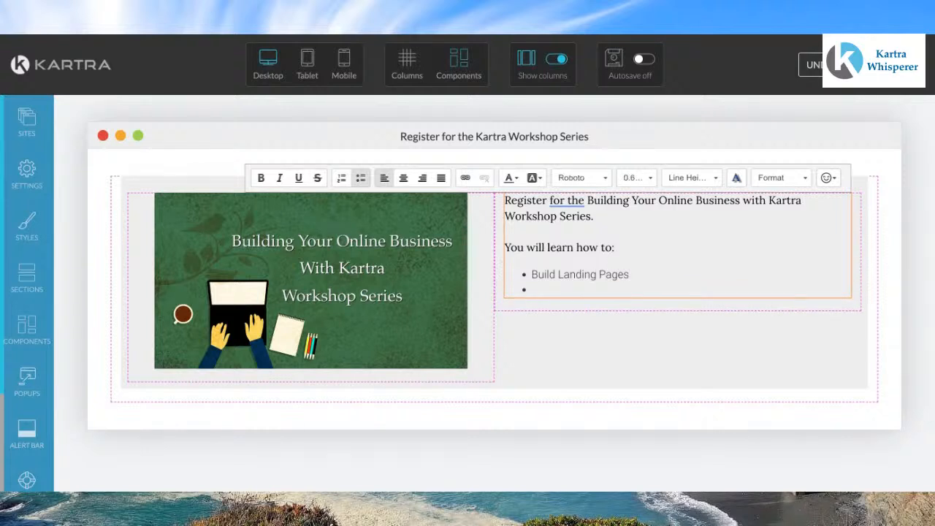
Step: Add bullets "Optin Forms", "Product Sales", "Sales Funnels" and "Email Sequences" to the list
{"action": "type", "text": "Optin Forms"}
{"action": "key", "text": "Return"}
{"action": "type", "text": "Product"}
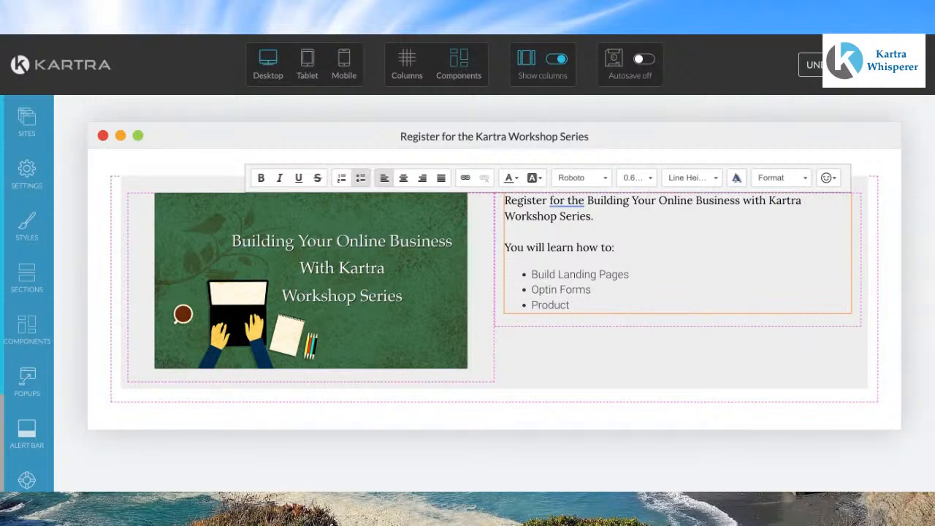
{"action": "type", "text": " F"}
{"action": "key", "text": "BackSpace"}
{"action": "type", "text": "Sales"}
{"action": "key", "text": "Return"}
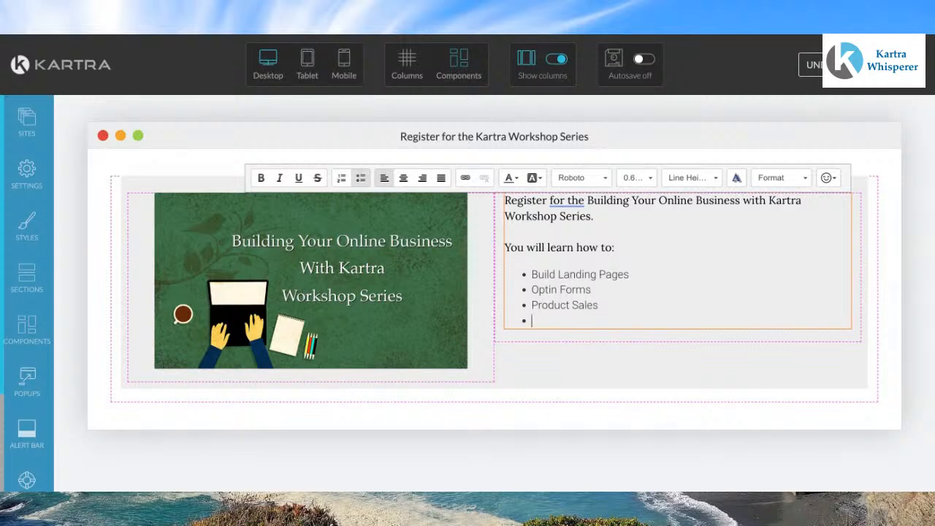
{"action": "type", "text": "Sales Funnels"}
{"action": "key", "text": "Return"}
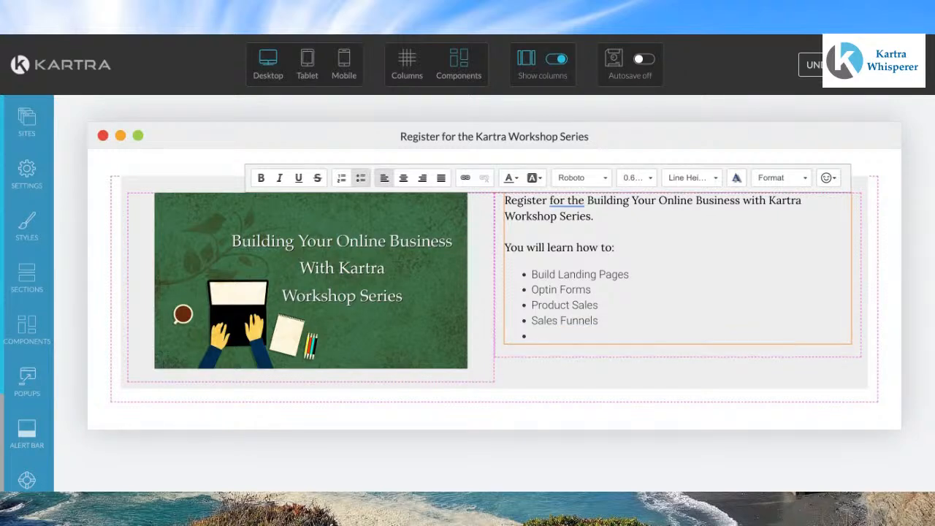
{"action": "type", "text": "Email Sequences"}
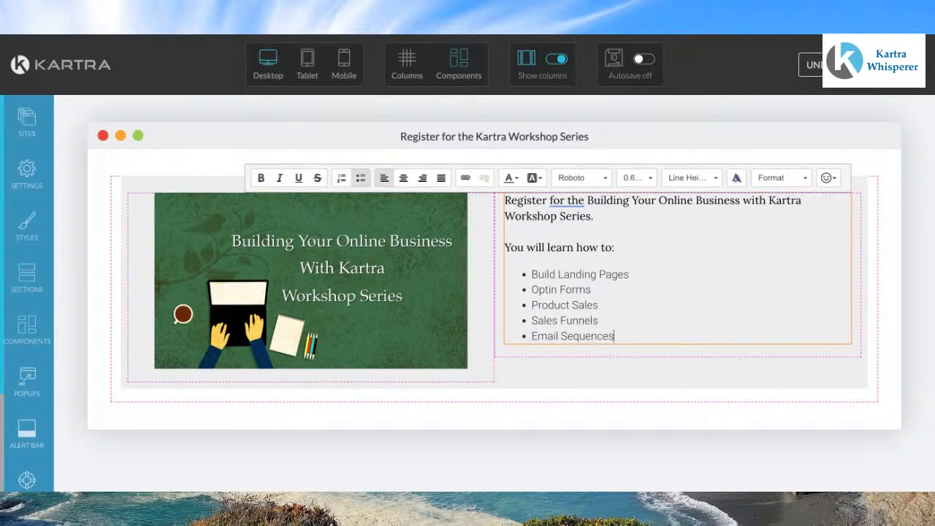
{"action": "key", "text": "Return"}
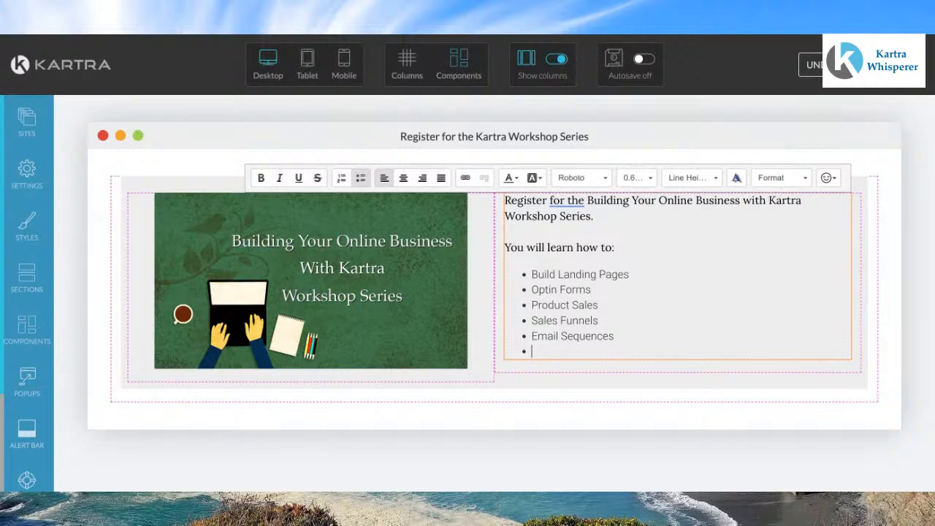
Step: Add bullets "Email Broadcasts", "Video Hosting" and "Helpdesks" to complete the list
{"action": "type", "text": "Email Broadcasts"}
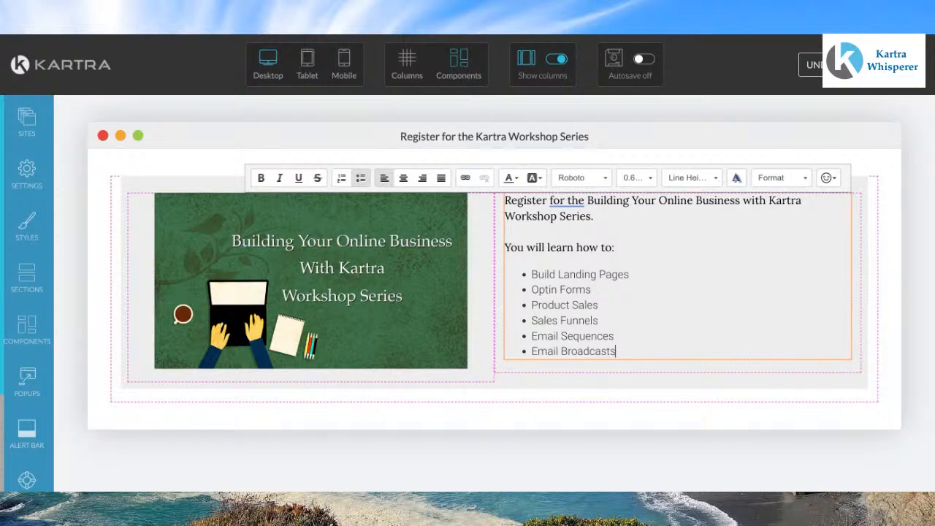
{"action": "key", "text": "Return"}
{"action": "type", "text": "Video Hos"}
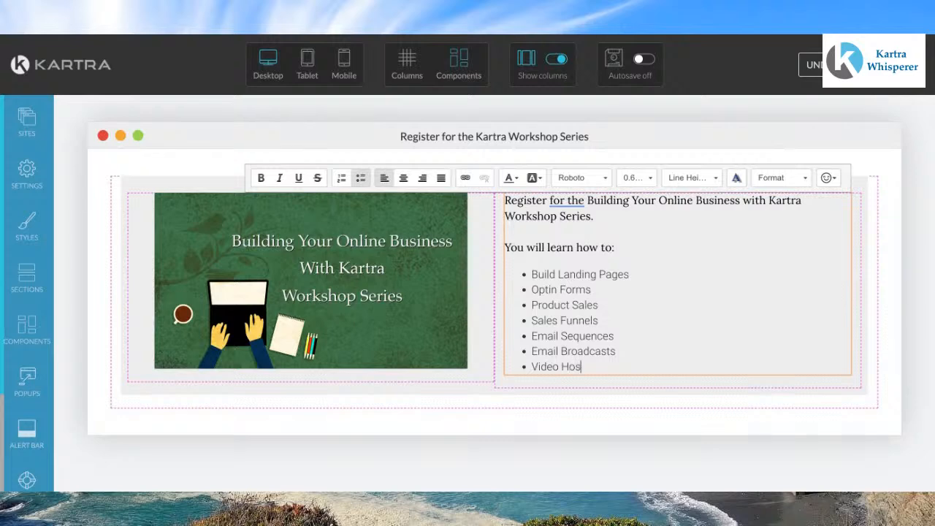
{"action": "type", "text": "ting"}
{"action": "key", "text": "Return"}
{"action": "type", "text": "Help"}
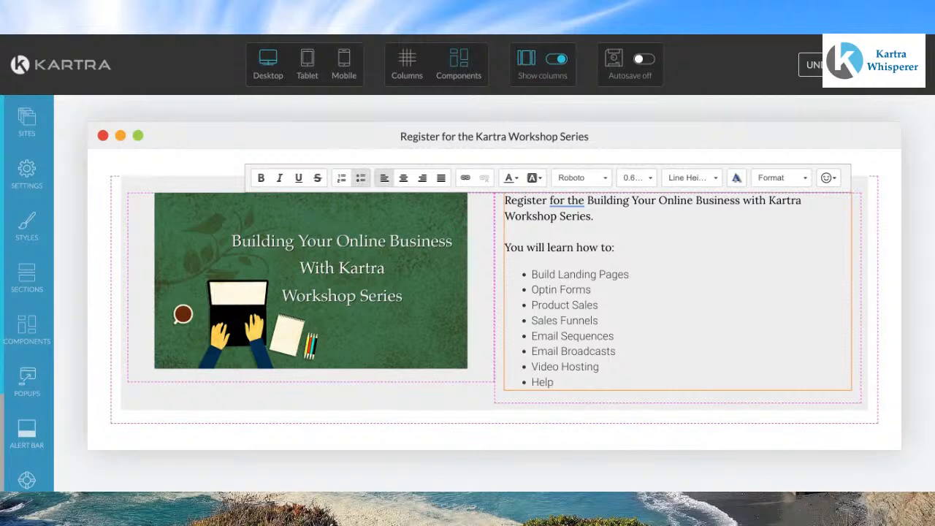
{"action": "type", "text": "desks"}
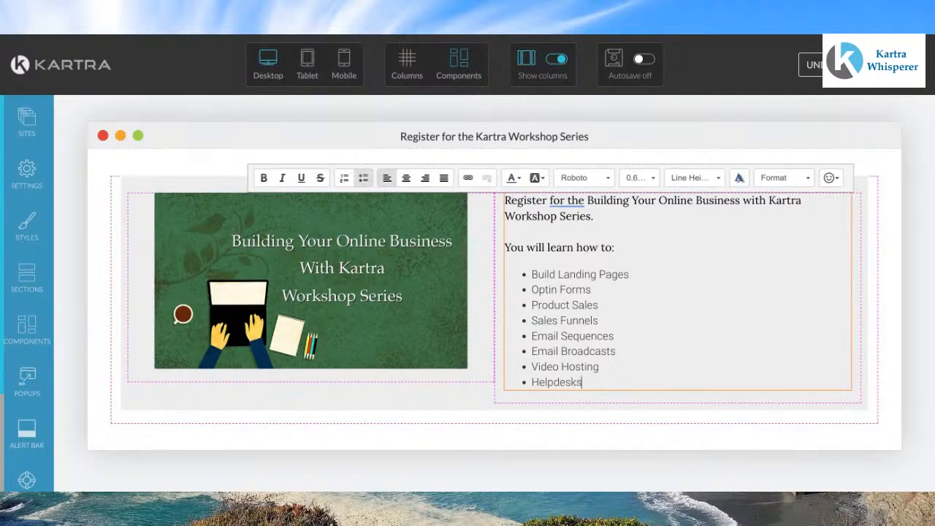
{"action": "left_click", "coordinate": [716, 298]}
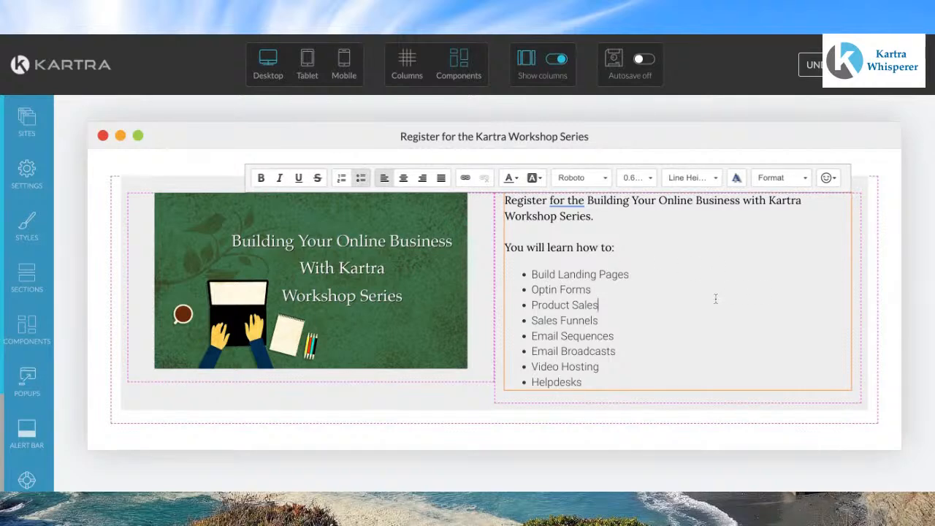
Step: Add a final bullet "Affiliate Programs" after "Helpdesks" in the list
{"action": "left_click", "coordinate": [419, 265]}
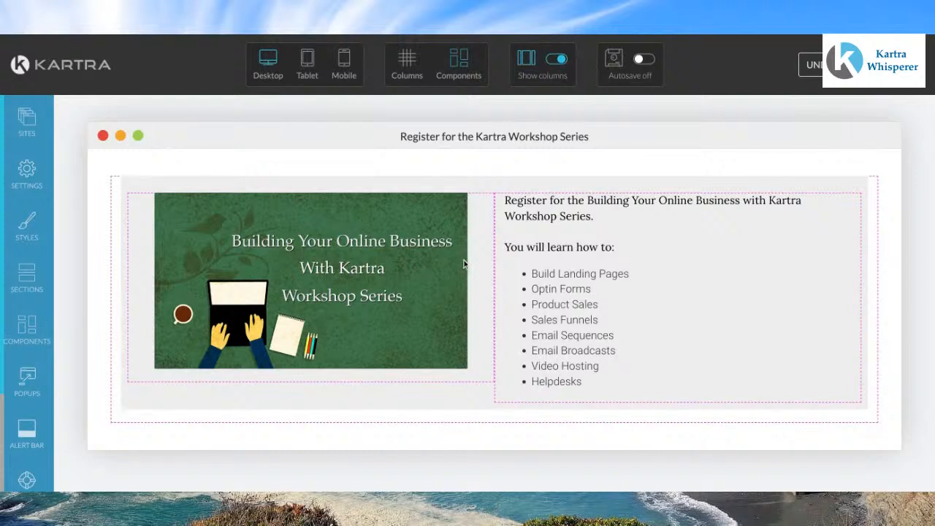
{"action": "left_click", "coordinate": [591, 382]}
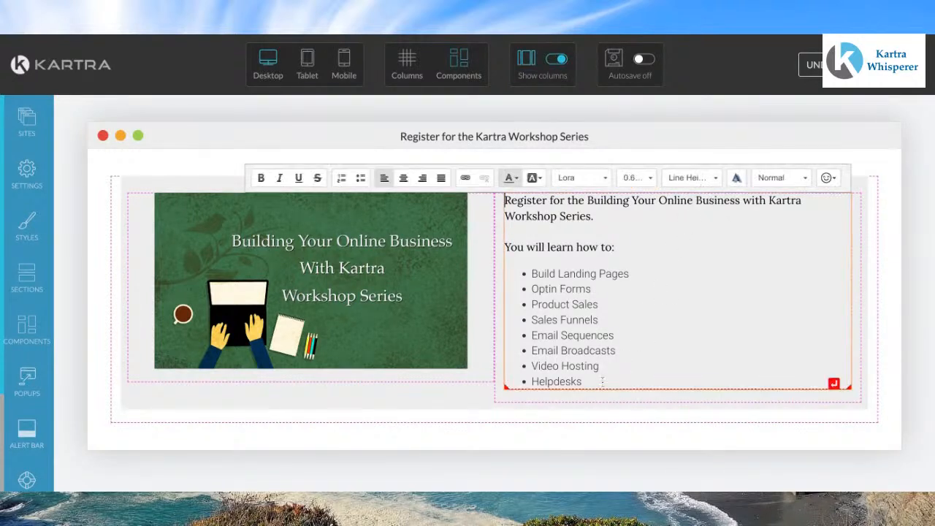
{"action": "left_click", "coordinate": [590, 381]}
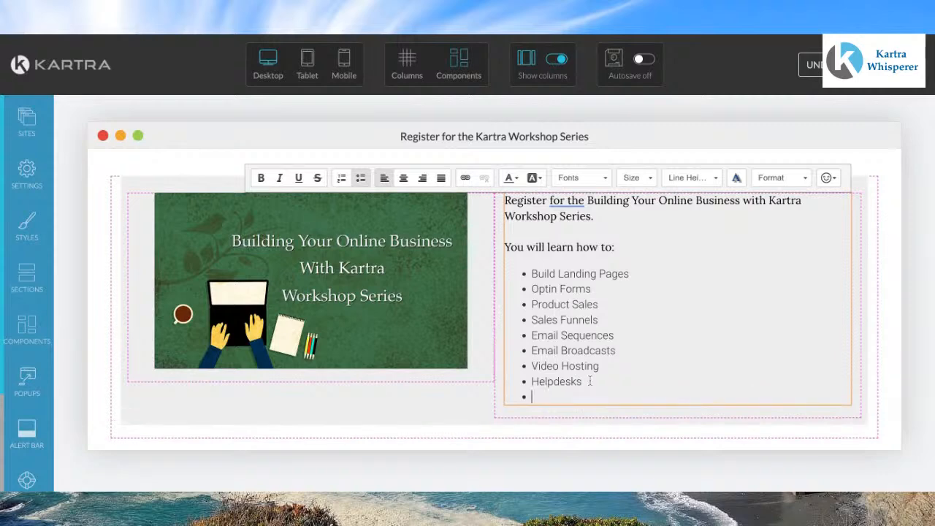
{"action": "key", "text": "Return"}
{"action": "type", "text": "ffiliate"}
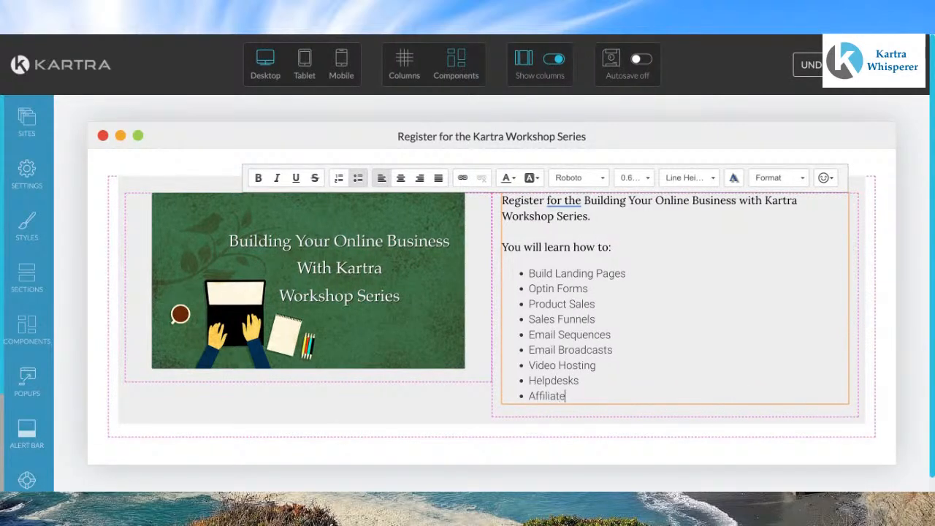
{"action": "type", "text": " Programs"}
Step: Bold the title "Building Your Online Business with Kartra Workshop Series" in the opening sentence
{"action": "mouse_move", "coordinate": [564, 201]}
{"action": "left_click", "coordinate": [568, 220]}
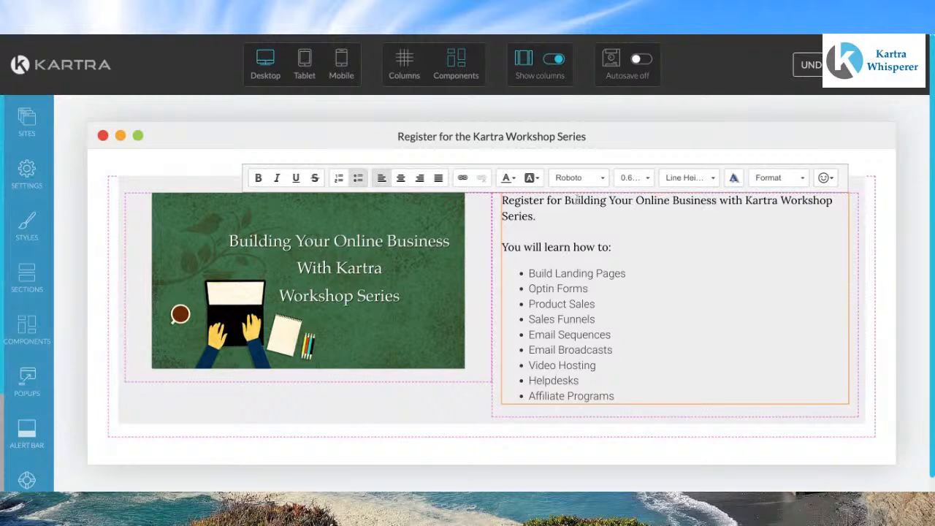
{"action": "left_click", "coordinate": [567, 200]}
{"action": "key", "text": "shift+Down"}
{"action": "key", "text": "shift+Left"}
{"action": "key", "text": "shift+Left"}
{"action": "key", "text": "shift+Left"}
{"action": "key", "text": "shift+Right"}
{"action": "key", "text": "shift+Right"}
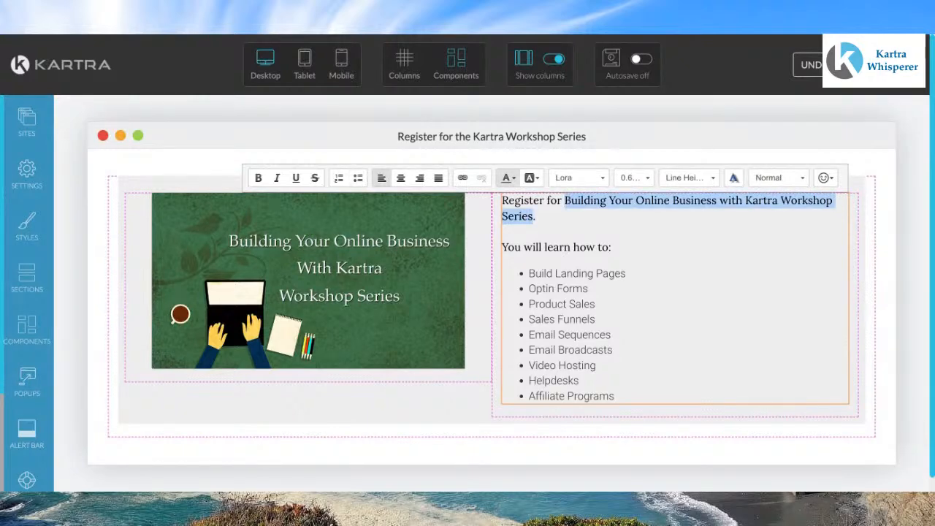
{"action": "key", "text": "ctrl+b"}
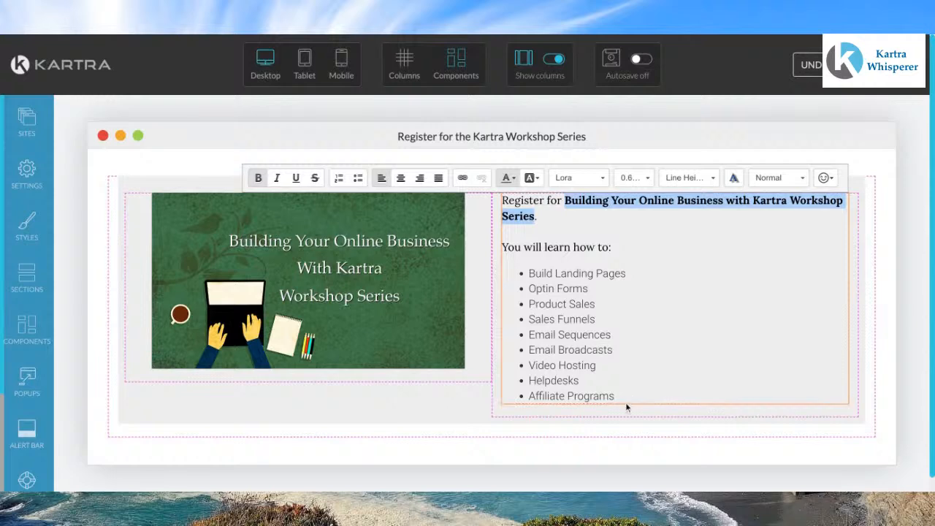
Step: Select all the bulleted items and change their font to Lora
{"action": "left_click", "coordinate": [614, 246]}
{"action": "key", "text": "shift+Down"}
{"action": "key", "text": "shift+Down"}
{"action": "key", "text": "shift+Down"}
{"action": "key", "text": "shift+Down"}
{"action": "key", "text": "shift+Down"}
{"action": "key", "text": "shift+Down"}
{"action": "key", "text": "shift+Down"}
{"action": "key", "text": "shift+Down"}
{"action": "key", "text": "shift+Down"}
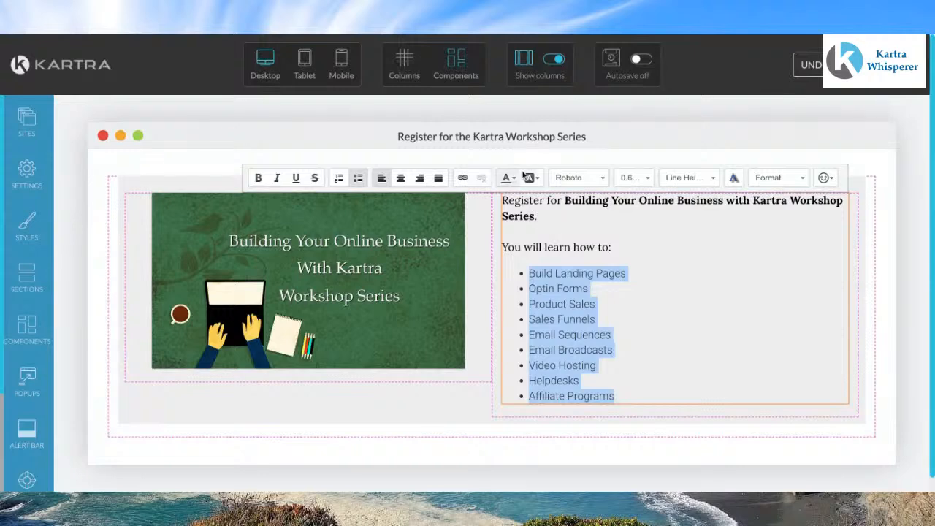
{"action": "left_click", "coordinate": [575, 178]}
{"action": "left_click", "coordinate": [577, 243]}
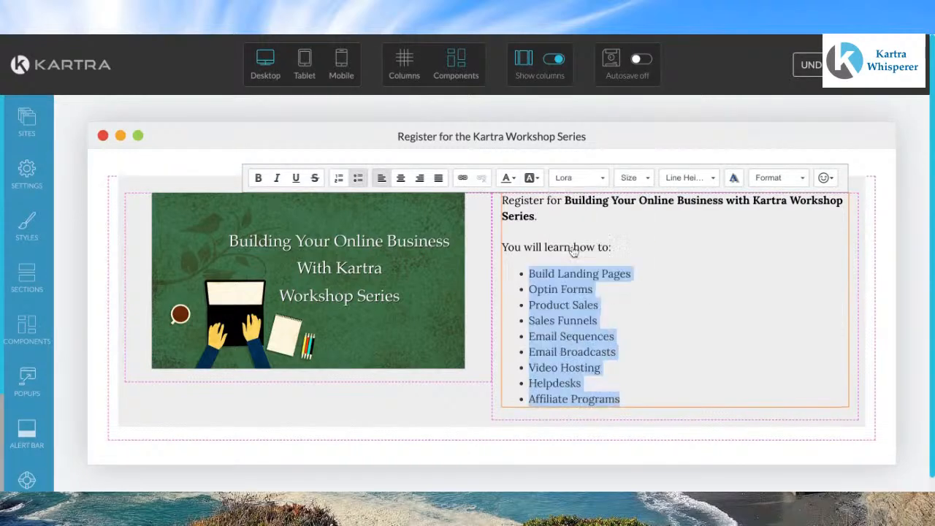
{"action": "left_click", "coordinate": [508, 178]}
{"action": "left_click", "coordinate": [575, 244]}
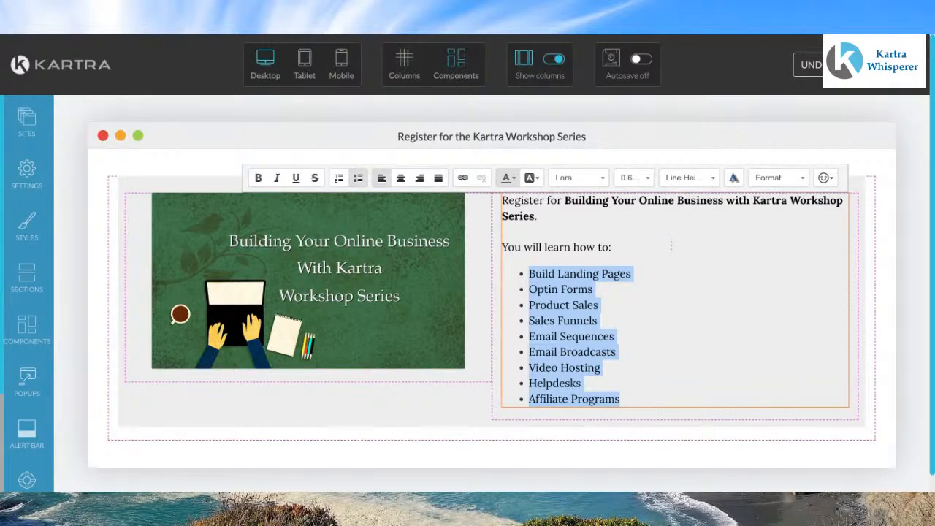
{"action": "left_click", "coordinate": [643, 394]}
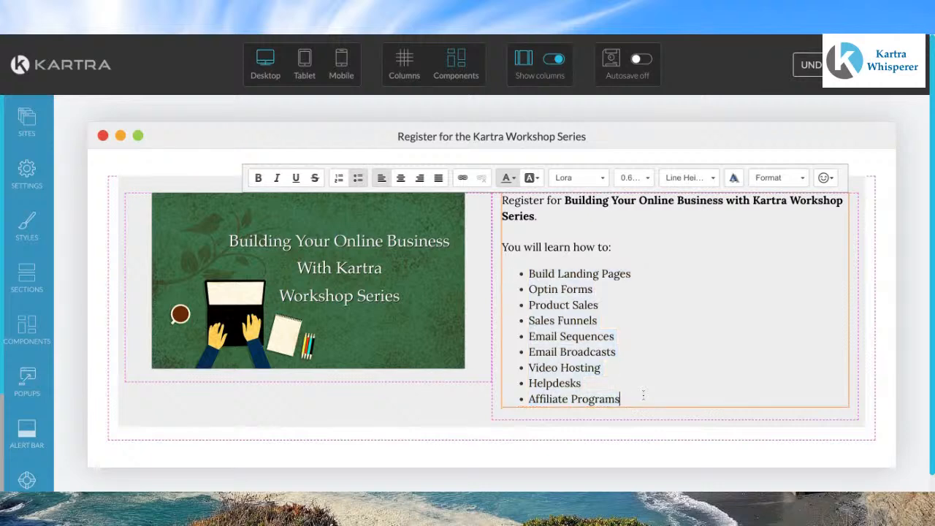
Step: Add a paragraph below the list: "You will receive invitations to future workshops and replays for the workshops."
{"action": "key", "text": "Return"}
{"action": "key", "text": "Return"}
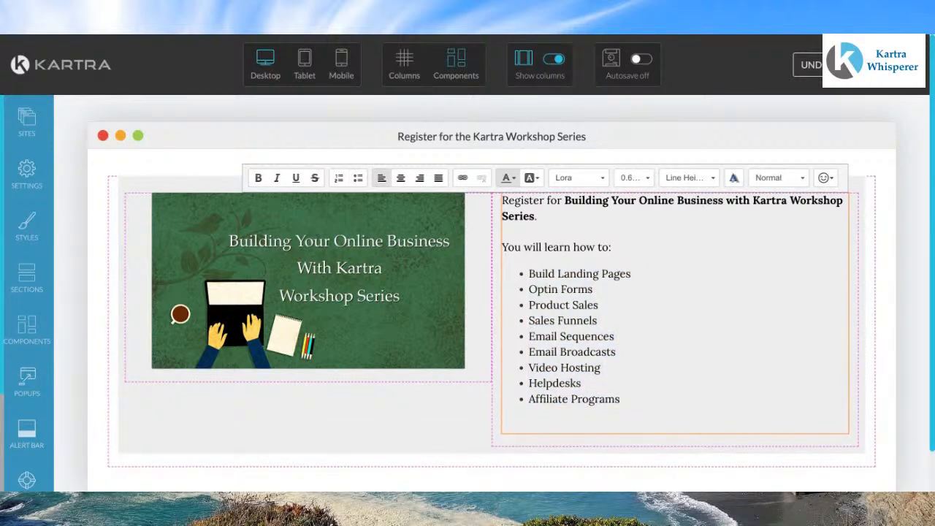
{"action": "type", "text": "You will receive inv"}
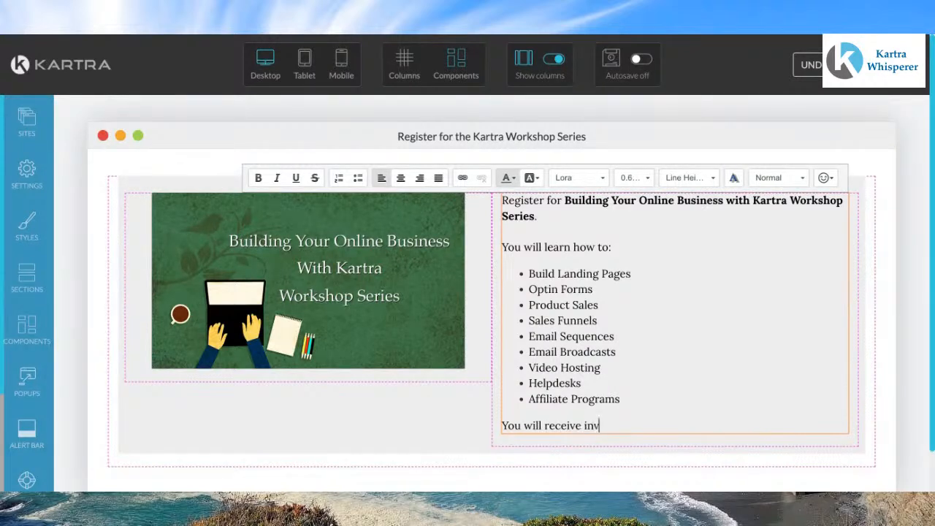
{"action": "type", "text": "itations to future "}
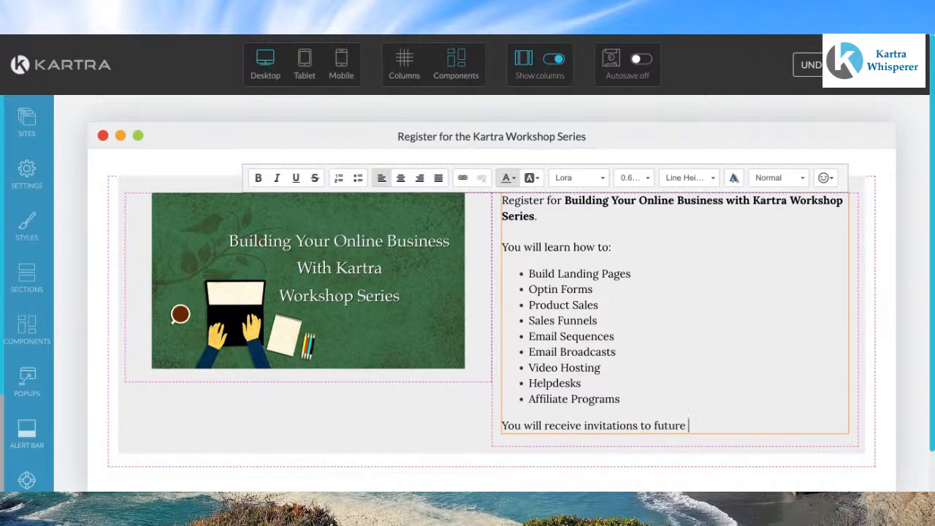
{"action": "type", "text": "workshops an"}
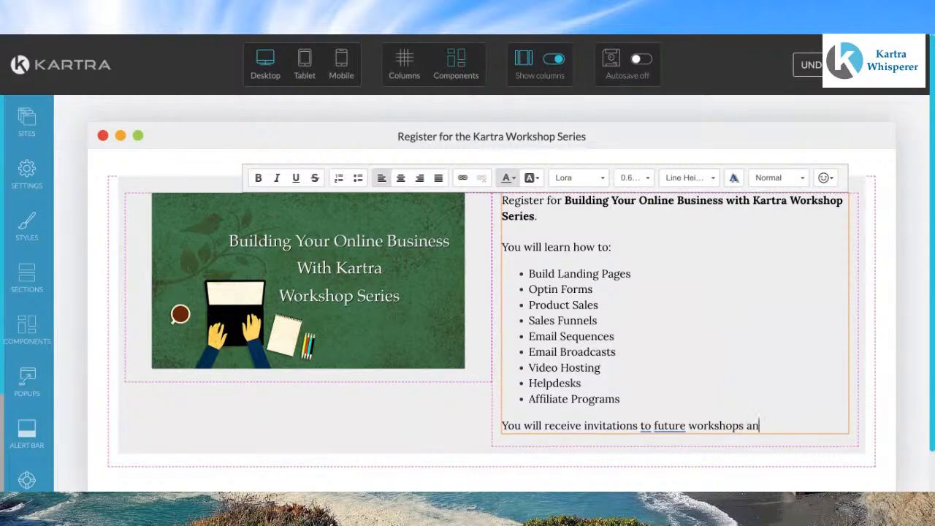
{"action": "type", "text": "d replays for "}
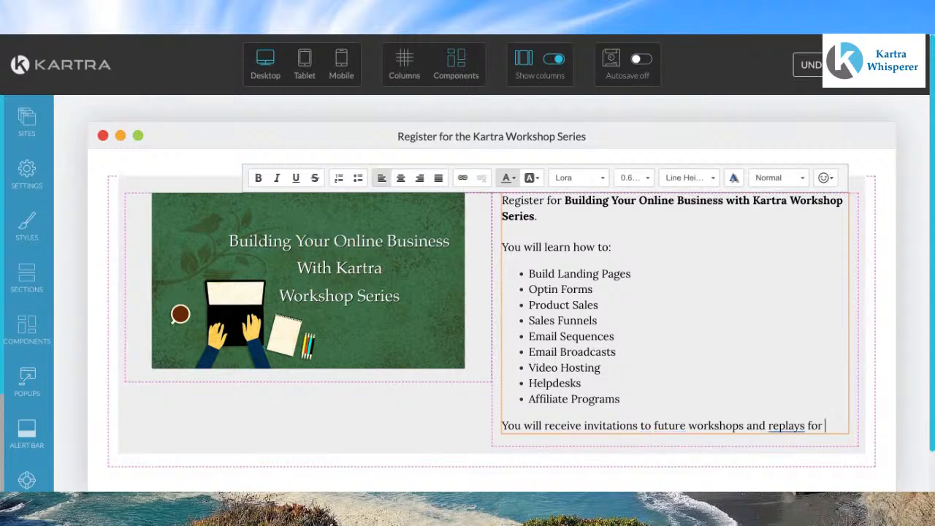
{"action": "type", "text": "the wo"}
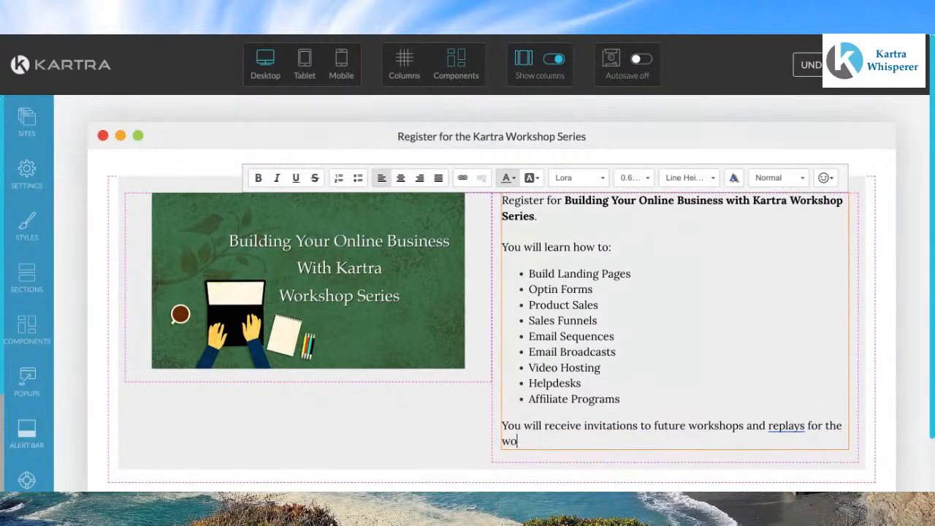
{"action": "type", "text": "rkshops"}
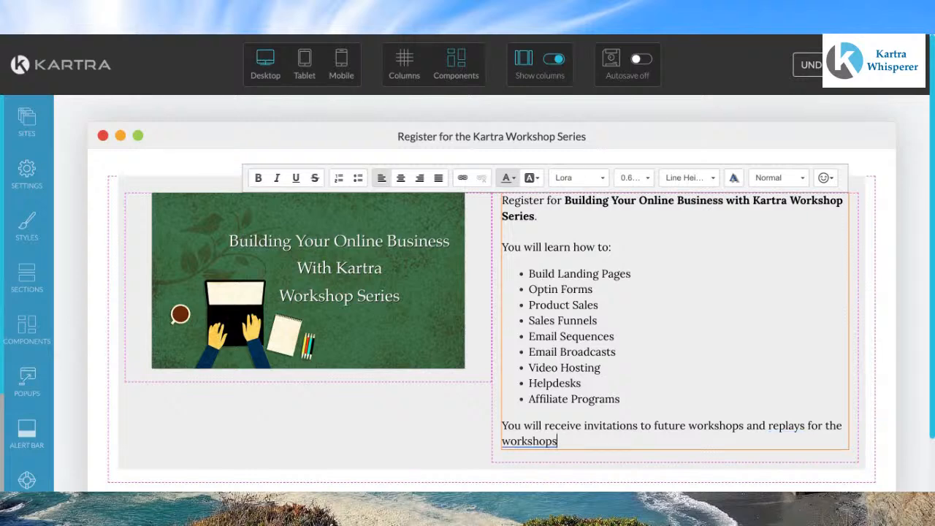
{"action": "type", "text": "."}
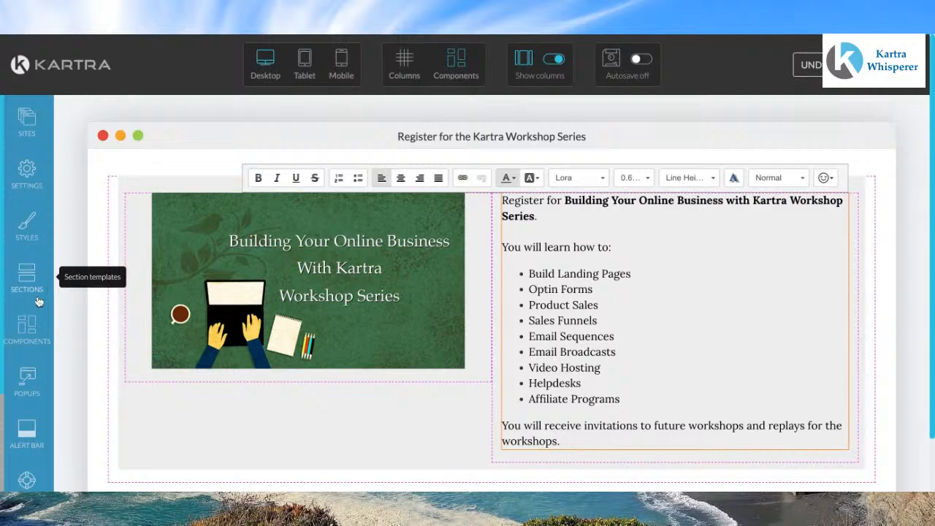
Step: Add a rounded button with an arrow icon below the banner image in the left column
{"action": "left_click", "coordinate": [35, 325]}
{"action": "left_click", "coordinate": [288, 234]}
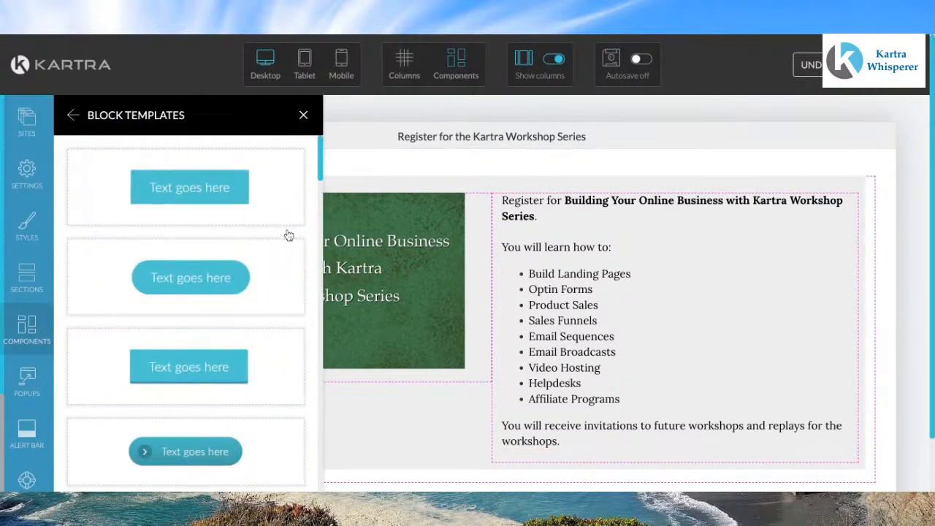
{"action": "scroll", "coordinate": [263, 342], "scroll_direction": "down", "scroll_amount": 1}
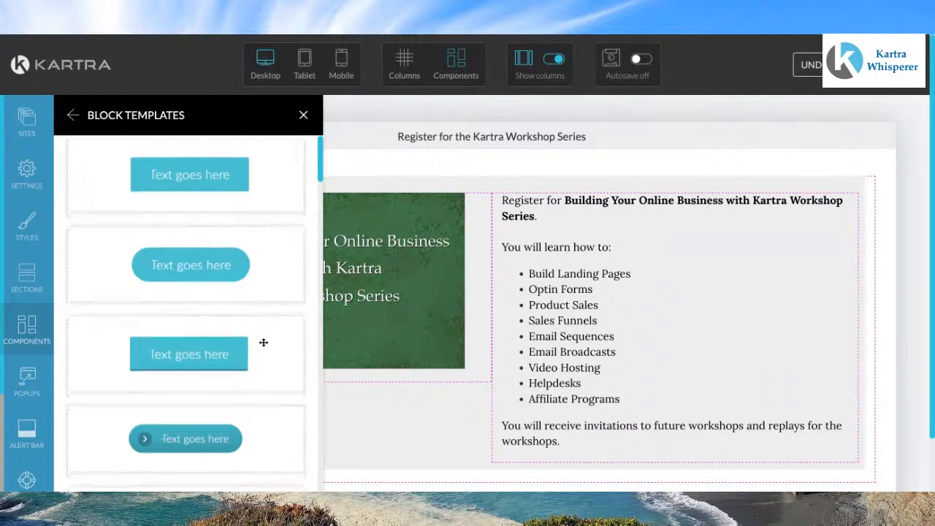
{"action": "scroll", "coordinate": [263, 342], "scroll_direction": "down", "scroll_amount": 5}
{"action": "scroll", "coordinate": [186, 314], "scroll_direction": "down", "scroll_amount": 7}
{"action": "scroll", "coordinate": [187, 314], "scroll_direction": "down", "scroll_amount": 5}
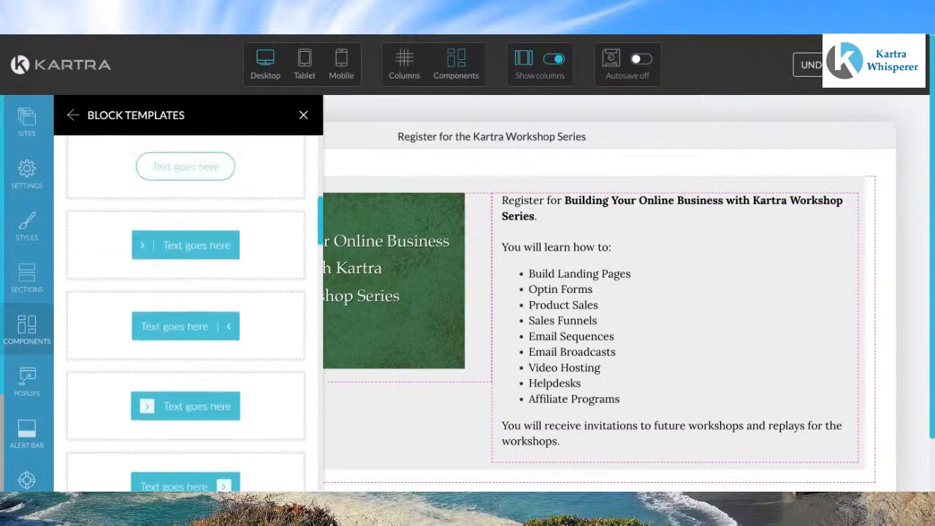
{"action": "scroll", "coordinate": [187, 315], "scroll_direction": "up", "scroll_amount": 5}
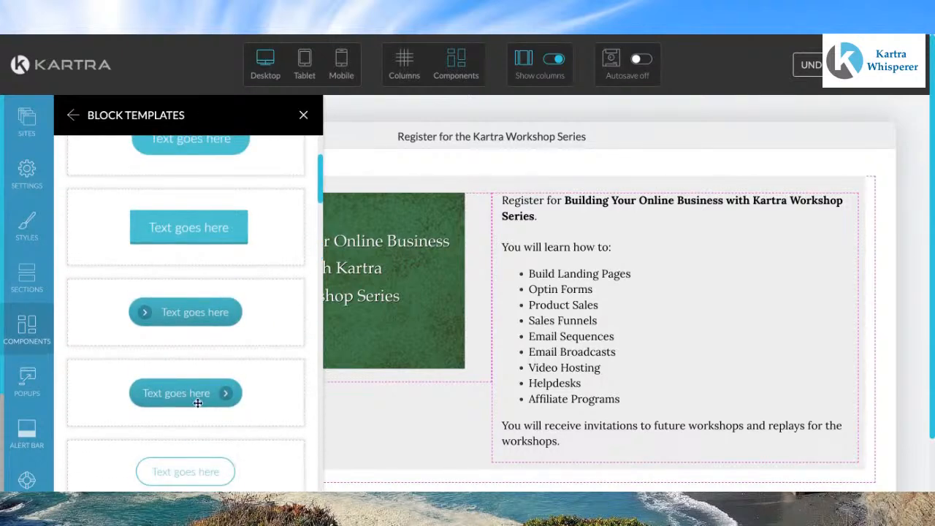
{"action": "left_click_drag", "start_coordinate": [196, 400], "coordinate": [349, 374]}
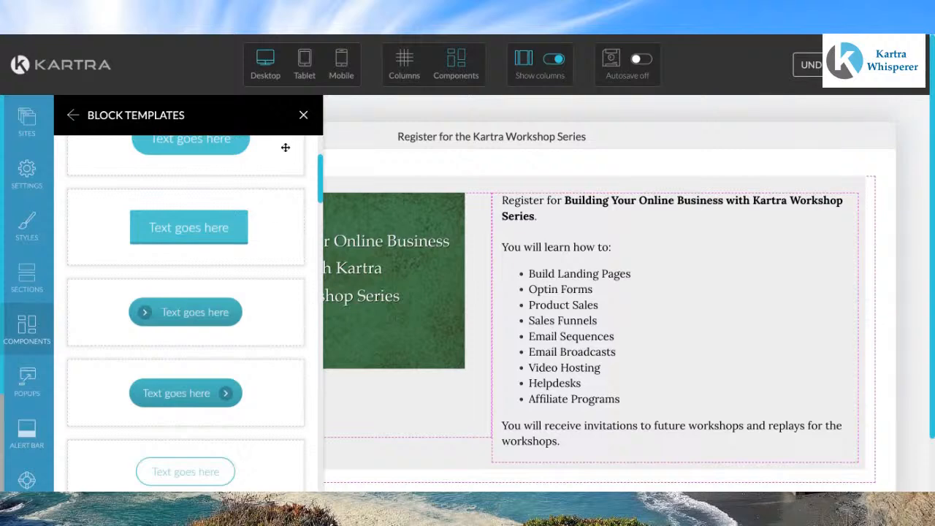
{"action": "left_click", "coordinate": [303, 117]}
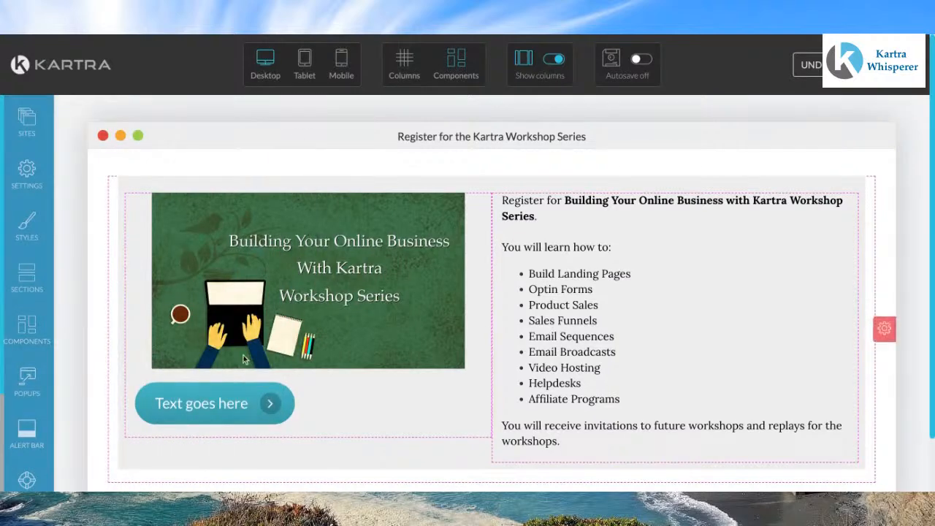
Step: Center the button and set its background colour to rgb(20, 98, 140), then apply
{"action": "mouse_move", "coordinate": [228, 418]}
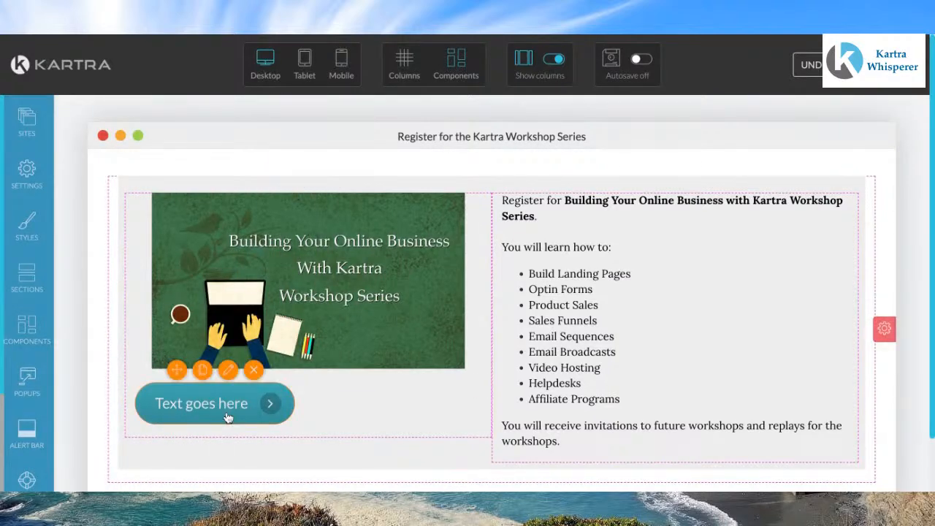
{"action": "left_click", "coordinate": [228, 371]}
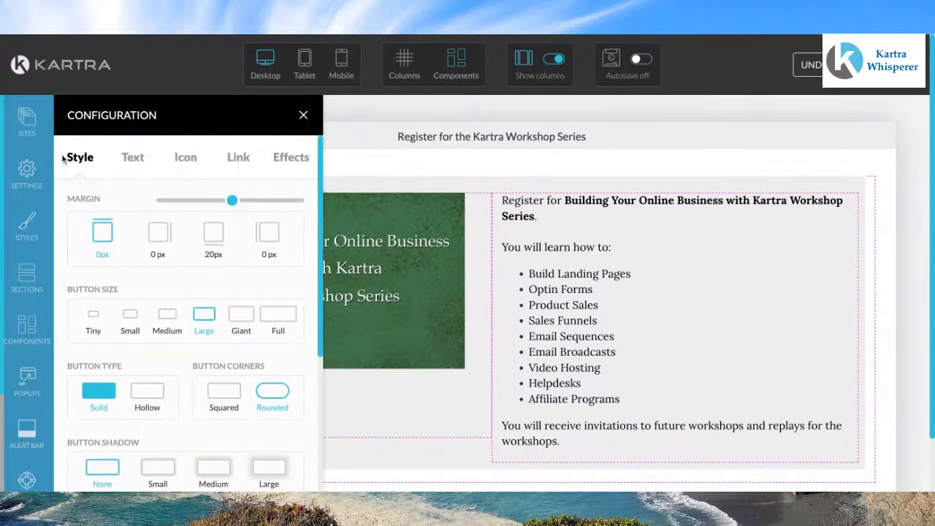
{"action": "scroll", "coordinate": [146, 363], "scroll_direction": "down", "scroll_amount": 1}
{"action": "scroll", "coordinate": [147, 364], "scroll_direction": "down", "scroll_amount": 2}
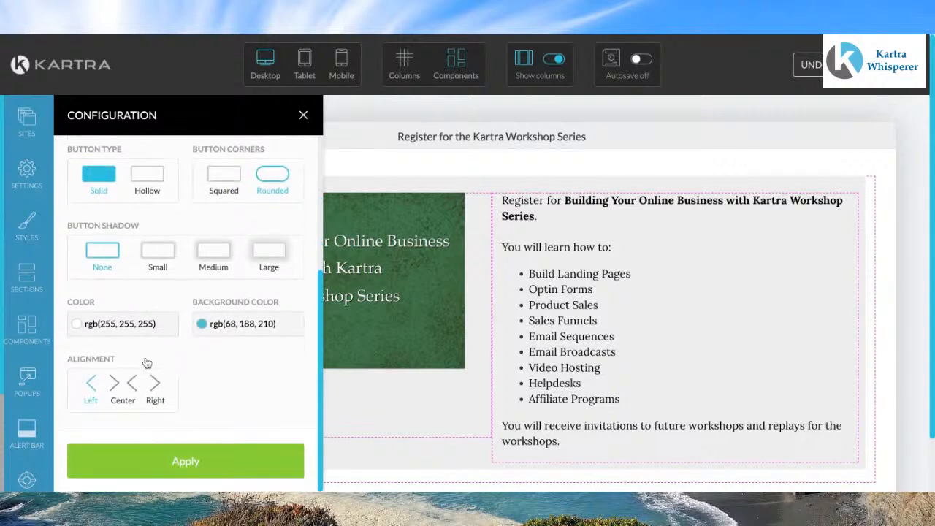
{"action": "left_click", "coordinate": [175, 470]}
{"action": "left_click", "coordinate": [223, 330]}
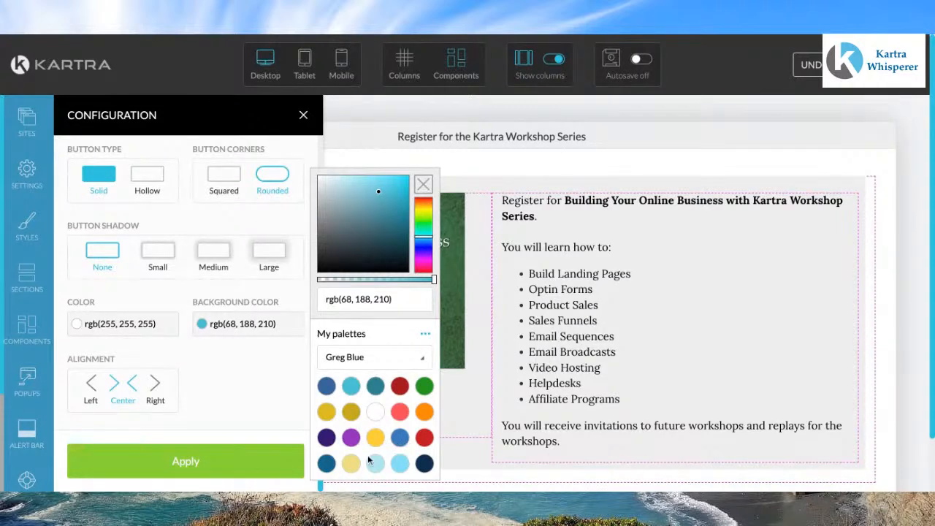
{"action": "left_click", "coordinate": [326, 465]}
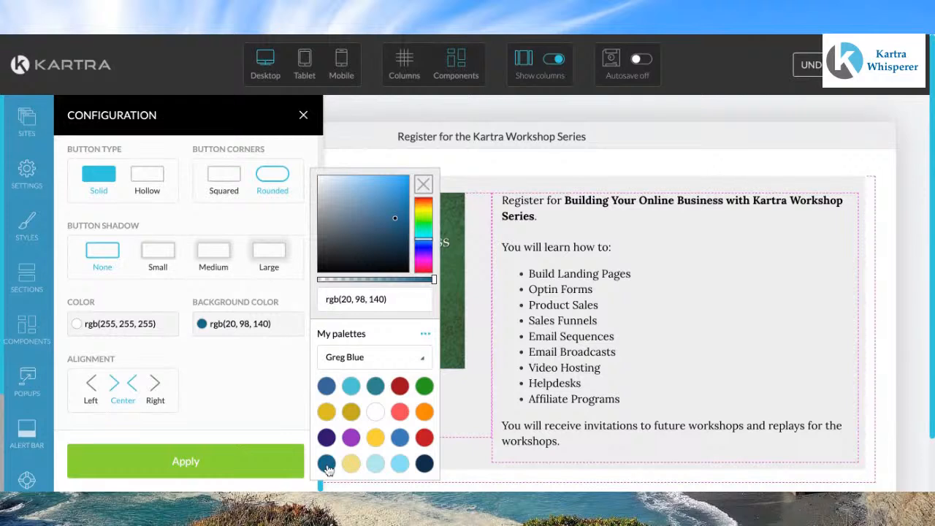
{"action": "left_click", "coordinate": [217, 473]}
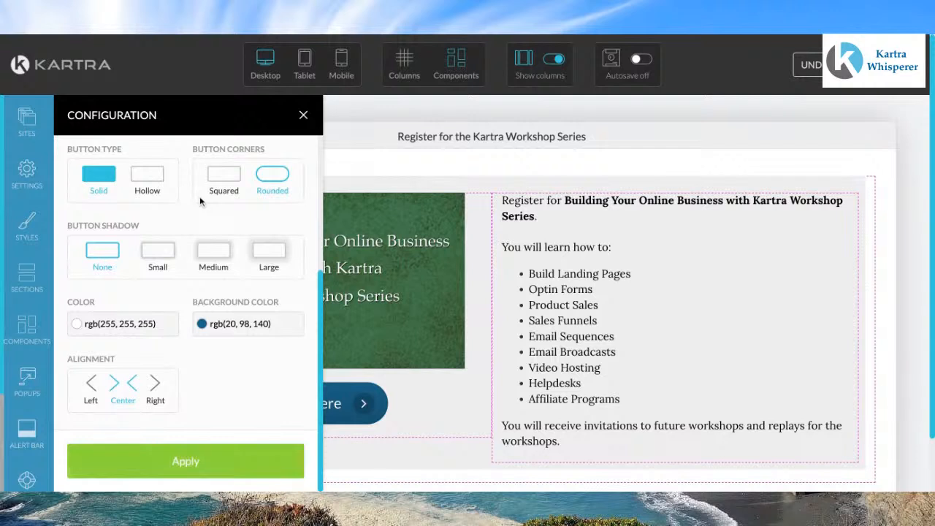
Step: Change the button's text to "Register Now"
{"action": "scroll", "coordinate": [200, 195], "scroll_direction": "up", "scroll_amount": 5}
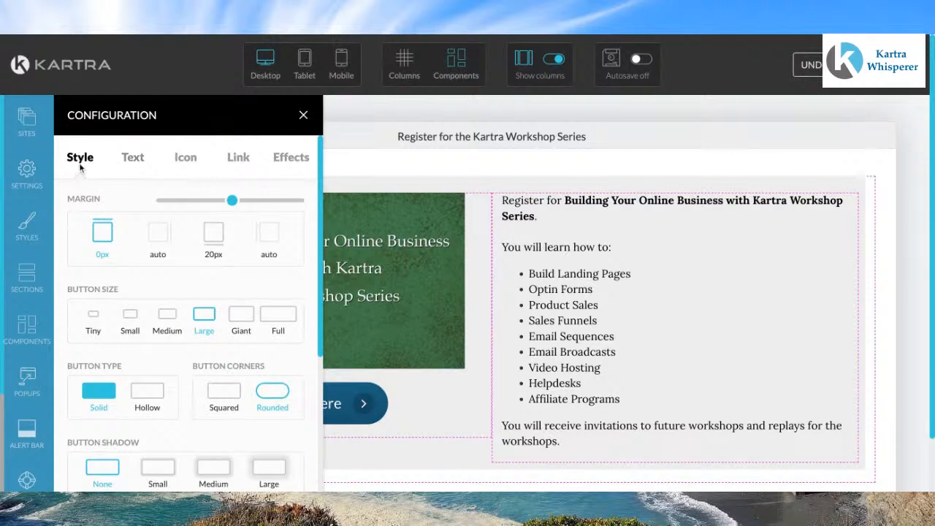
{"action": "left_click", "coordinate": [136, 159]}
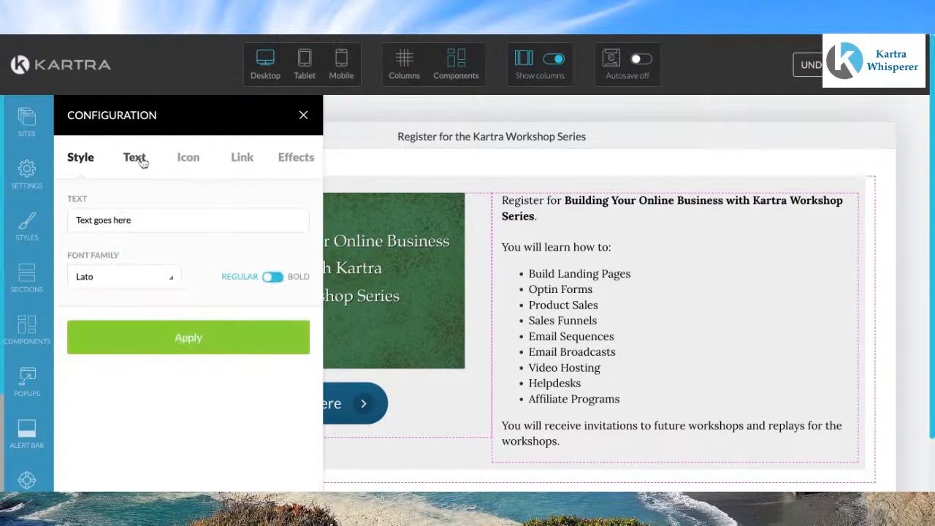
{"action": "triple_click", "coordinate": [150, 222]}
{"action": "type", "text": "Re"}
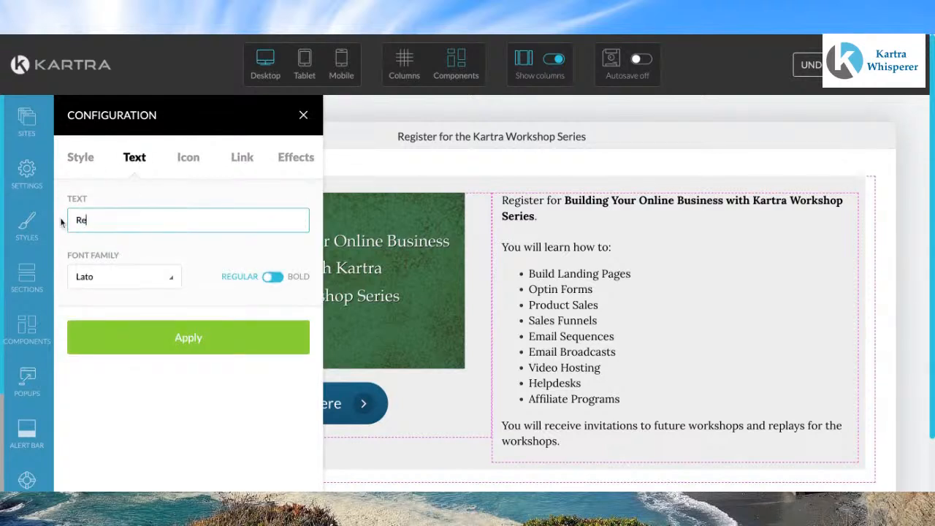
{"action": "type", "text": "gister Now"}
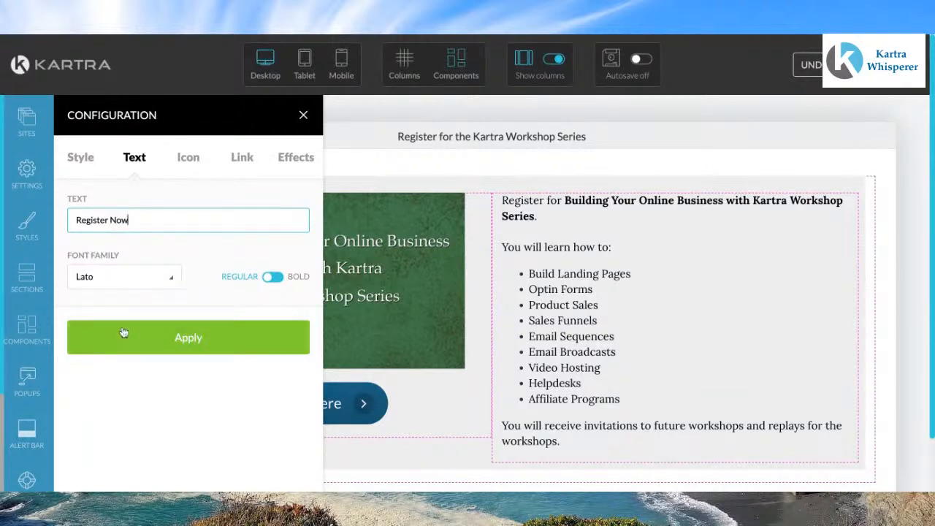
Step: Set the button's font family to Lora, apply the change and close the configuration
{"action": "left_click", "coordinate": [168, 282]}
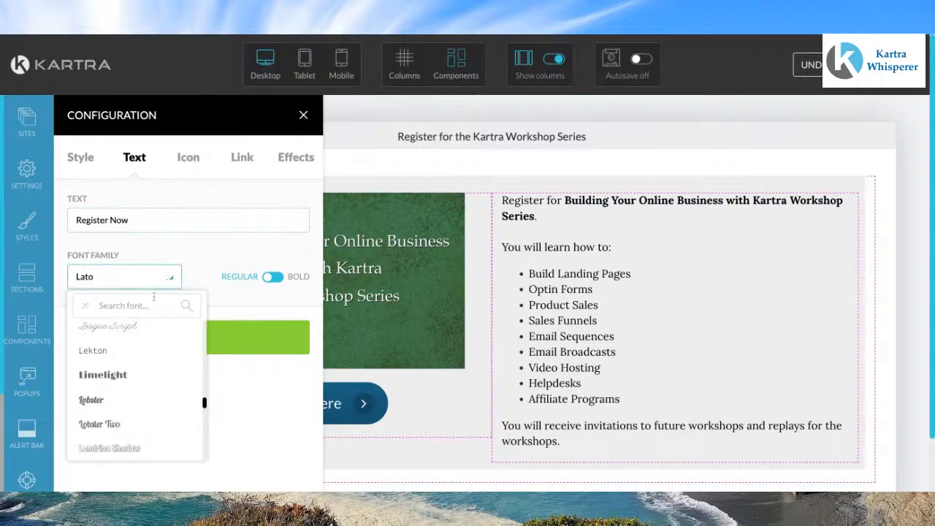
{"action": "scroll", "coordinate": [108, 391], "scroll_direction": "down", "scroll_amount": 1}
{"action": "scroll", "coordinate": [108, 391], "scroll_direction": "down", "scroll_amount": 1}
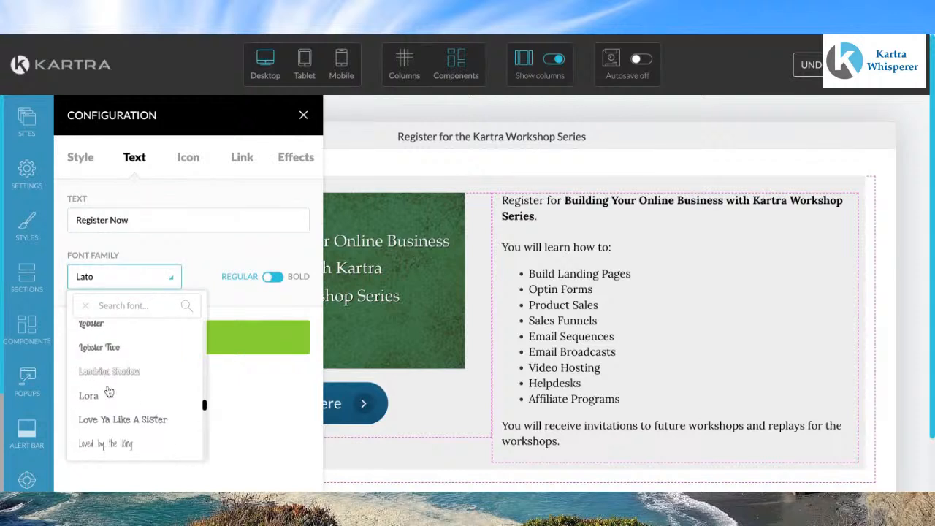
{"action": "left_click", "coordinate": [95, 392]}
{"action": "left_click", "coordinate": [191, 340]}
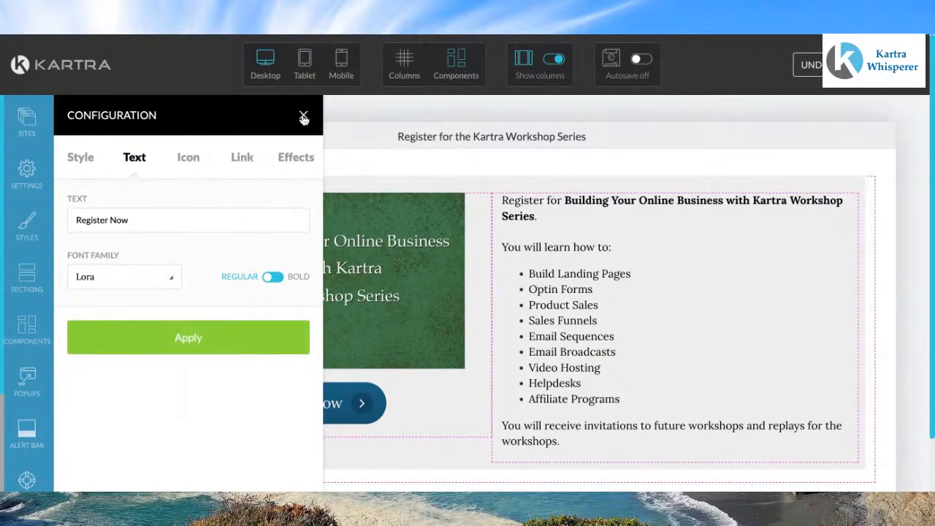
{"action": "left_click", "coordinate": [303, 118]}
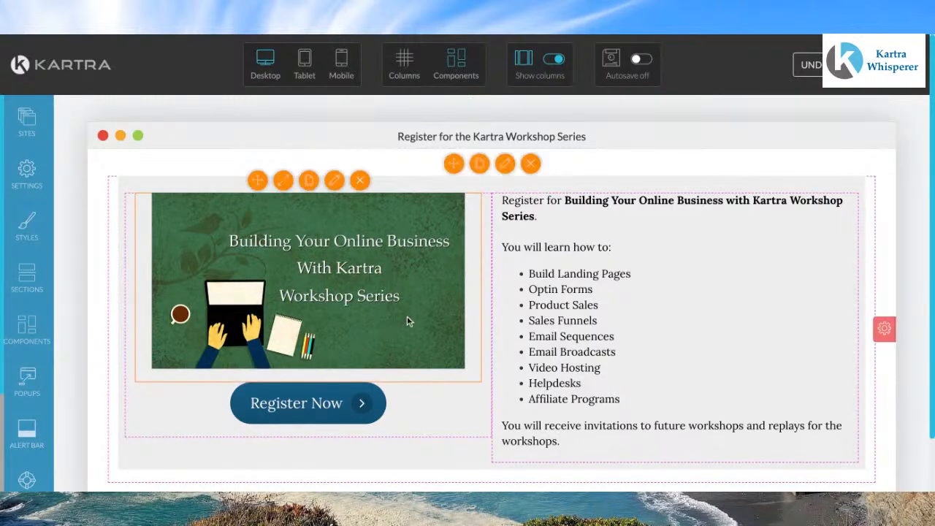
Step: Open the section's background image settings and search the royalty-free image library for sky, picking a cloudy sky image
{"action": "scroll", "coordinate": [409, 321], "scroll_direction": "down", "scroll_amount": 1}
{"action": "scroll", "coordinate": [410, 322], "scroll_direction": "up", "scroll_amount": 1}
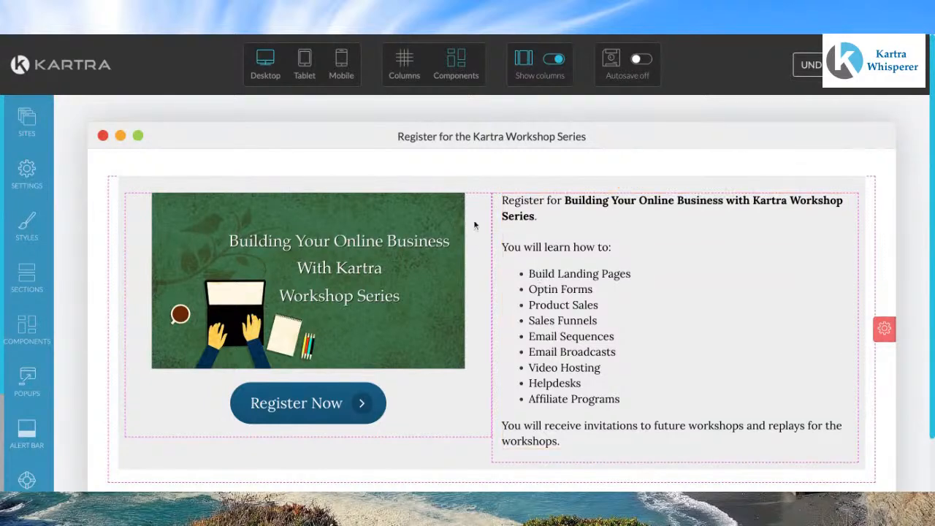
{"action": "mouse_move", "coordinate": [481, 183]}
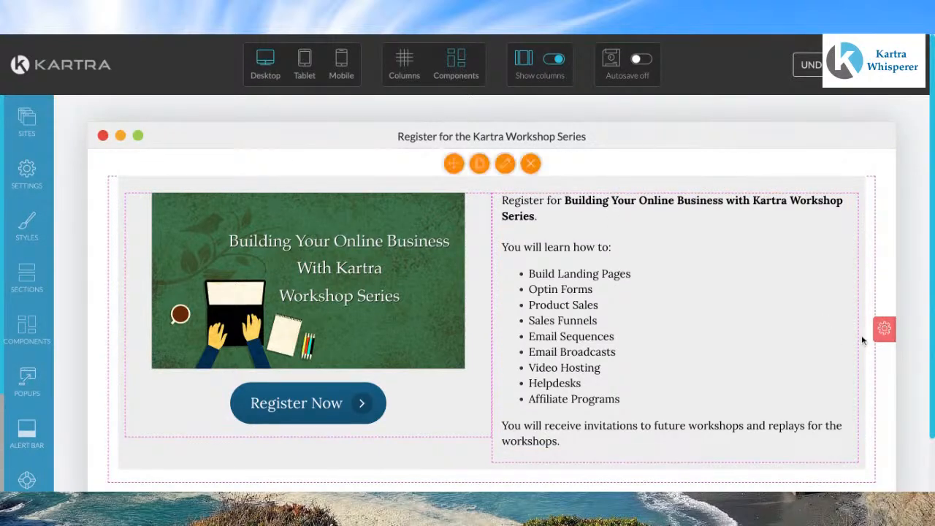
{"action": "mouse_move", "coordinate": [886, 332]}
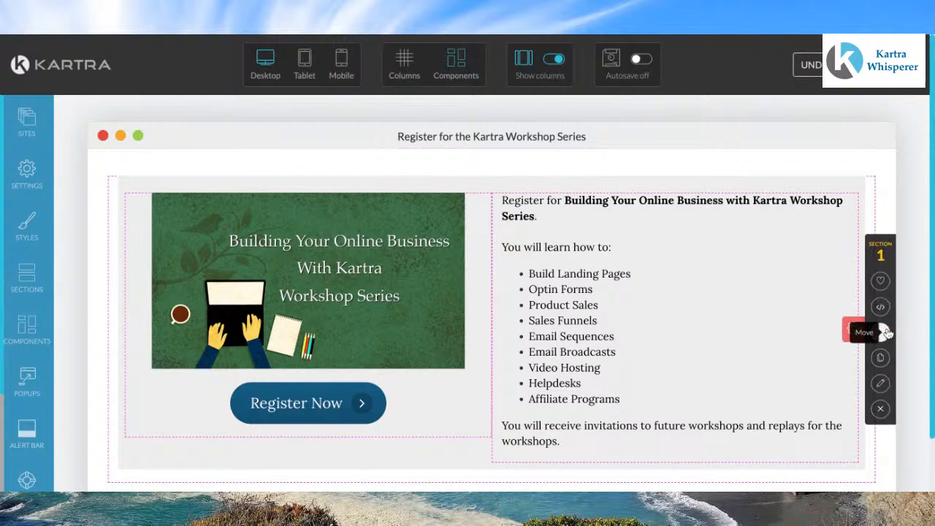
{"action": "left_click", "coordinate": [880, 385]}
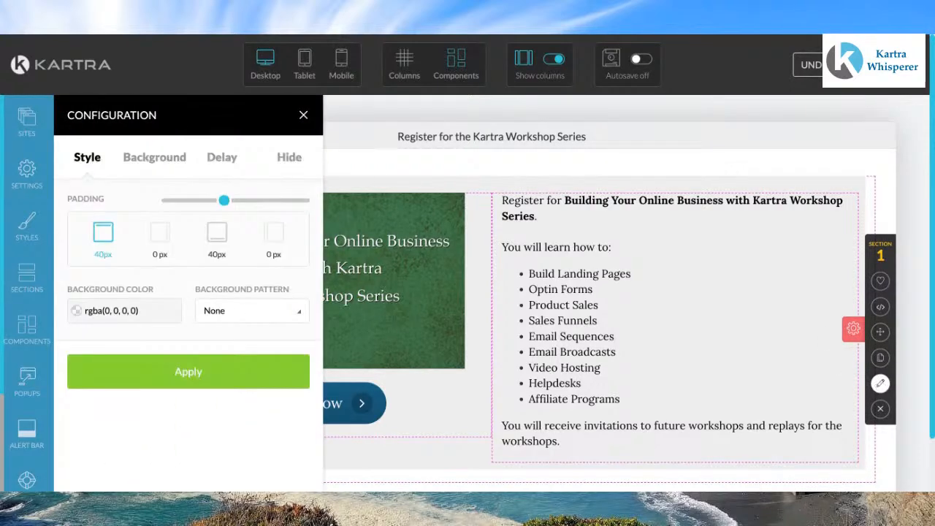
{"action": "left_click", "coordinate": [152, 161]}
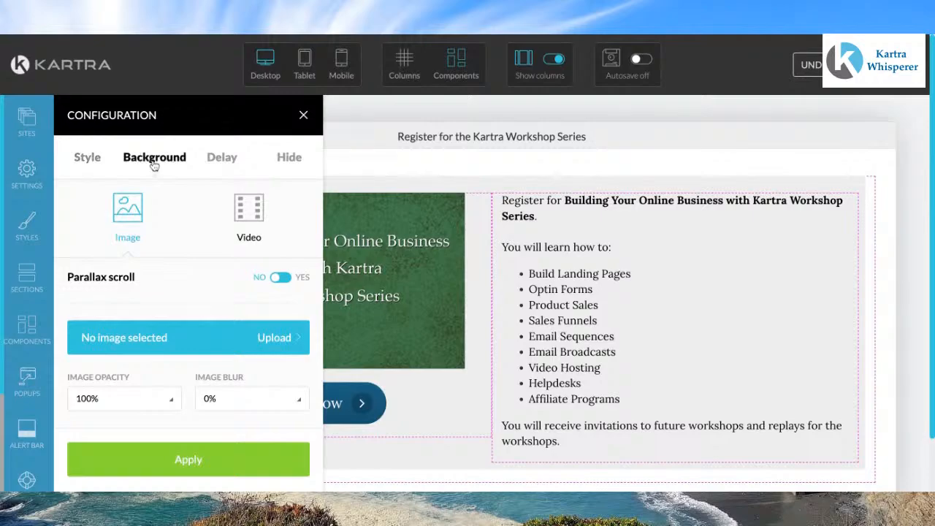
{"action": "left_click", "coordinate": [156, 337]}
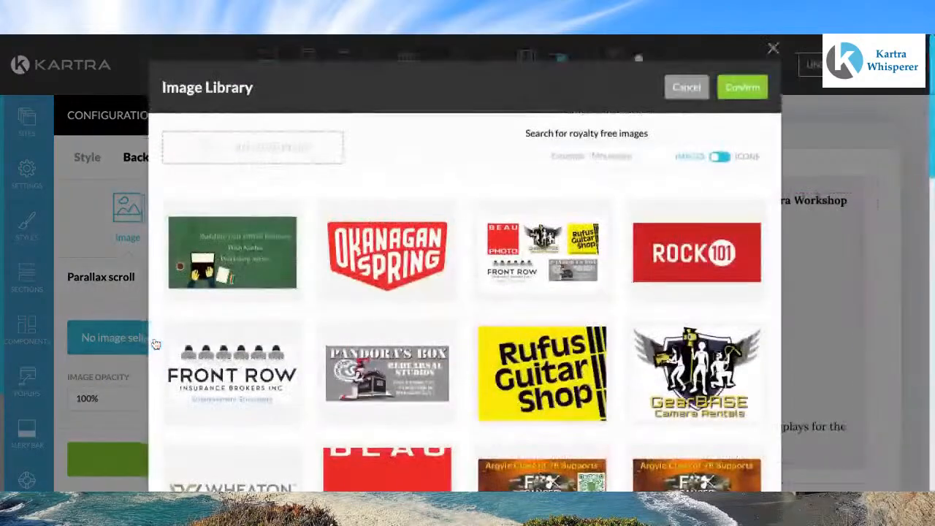
{"action": "scroll", "coordinate": [343, 313], "scroll_direction": "down", "scroll_amount": 10}
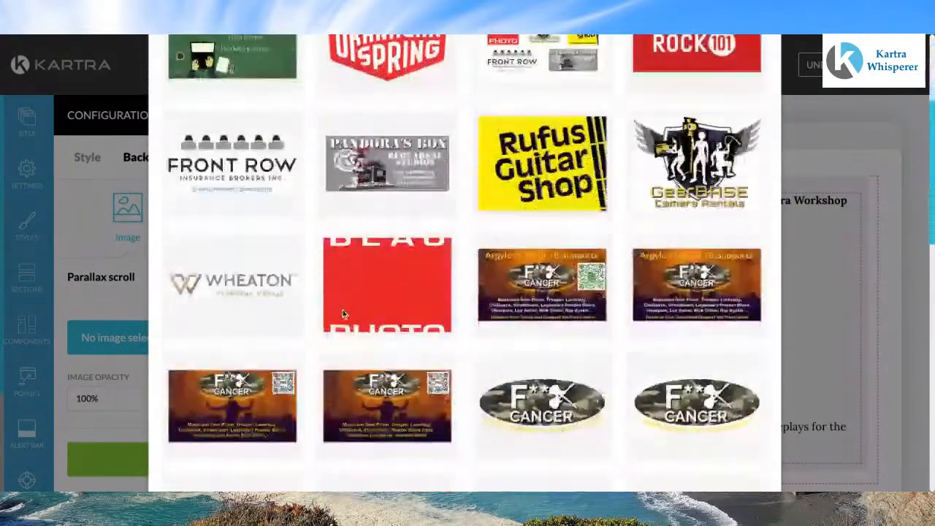
{"action": "scroll", "coordinate": [387, 228], "scroll_direction": "down", "scroll_amount": 3}
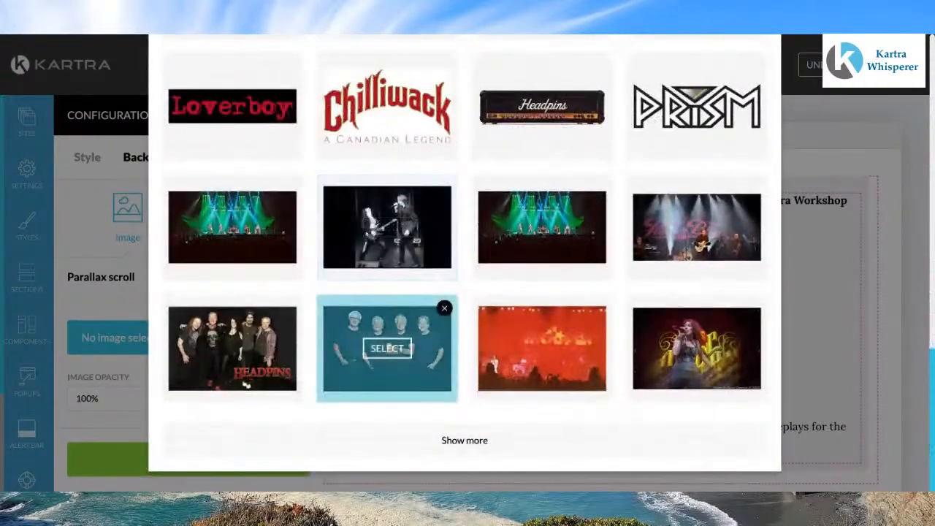
{"action": "scroll", "coordinate": [387, 351], "scroll_direction": "up", "scroll_amount": 8}
{"action": "scroll", "coordinate": [574, 219], "scroll_direction": "up", "scroll_amount": 4}
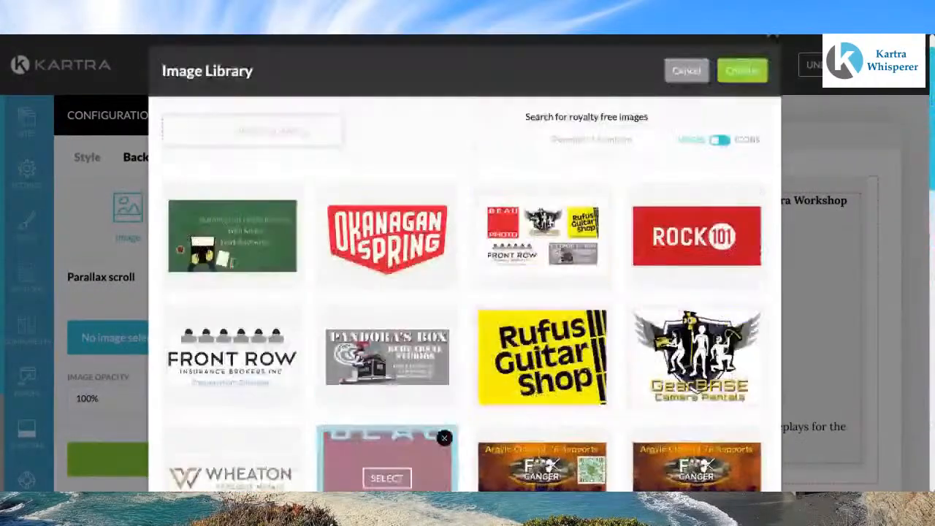
{"action": "left_click", "coordinate": [581, 161]}
{"action": "type", "text": "sky"}
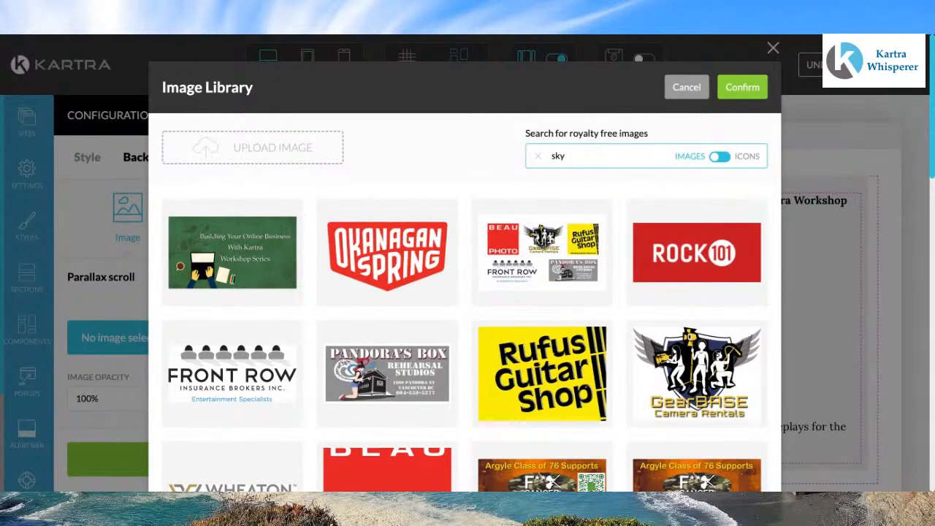
{"action": "key", "text": "Return"}
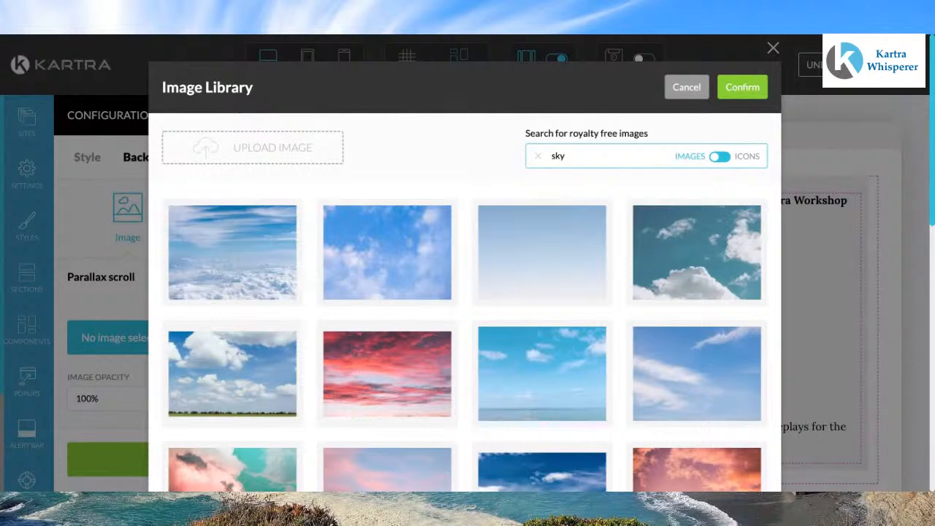
{"action": "left_click", "coordinate": [237, 260]}
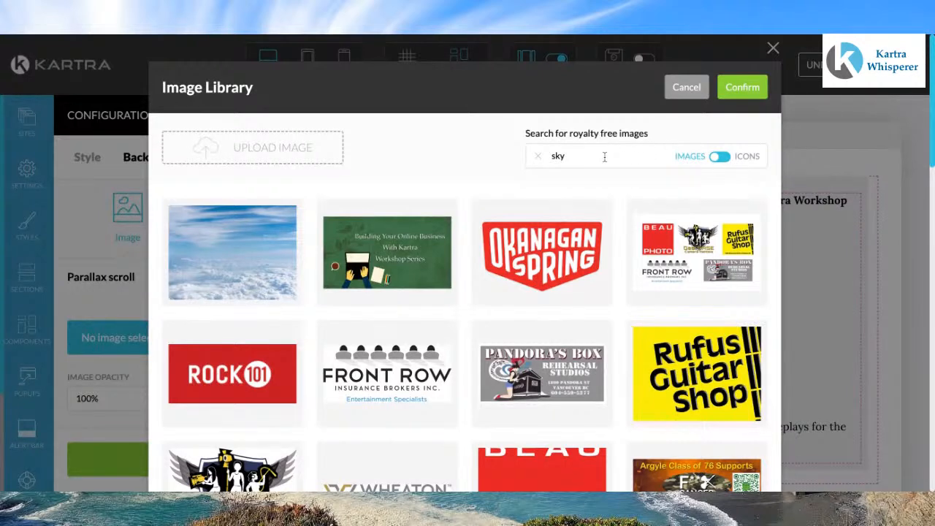
{"action": "left_click", "coordinate": [742, 87]}
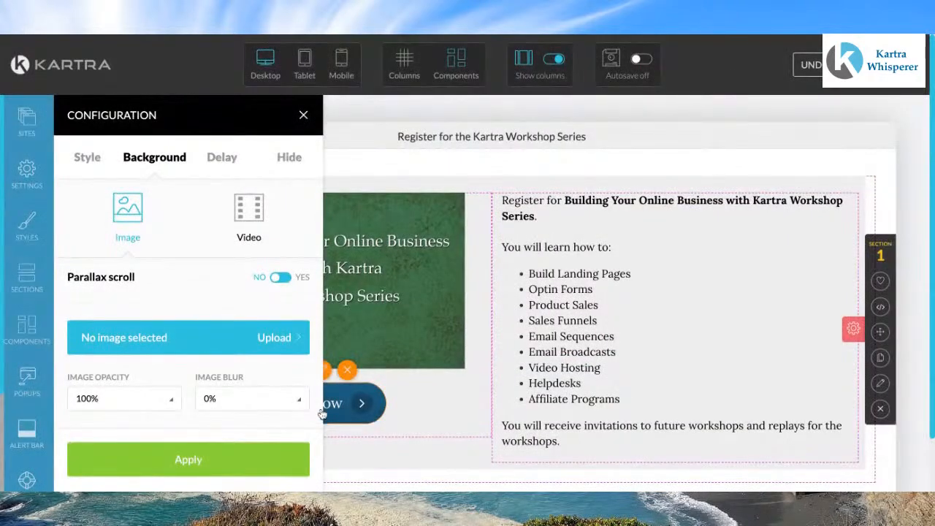
{"action": "left_click", "coordinate": [188, 460]}
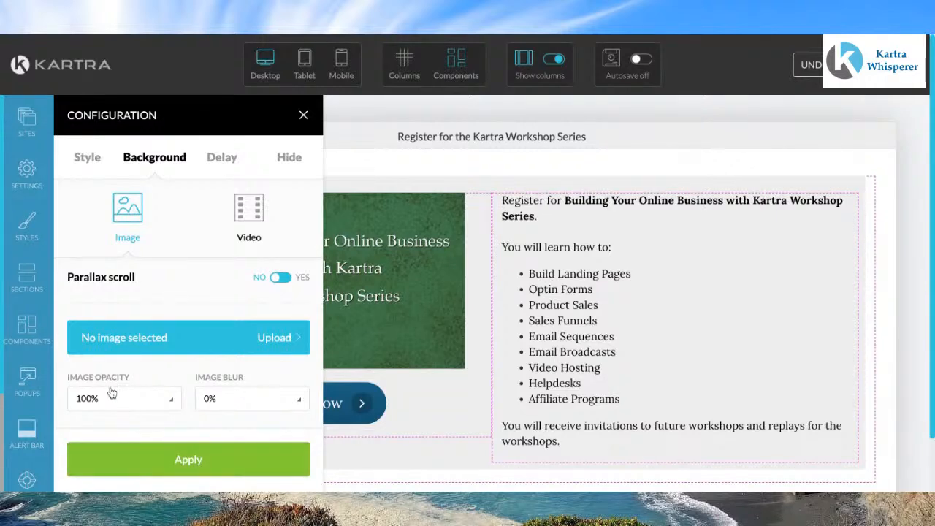
Step: Set the section's background to the cloudy sky image, apply it and close the configuration
{"action": "left_click", "coordinate": [104, 347]}
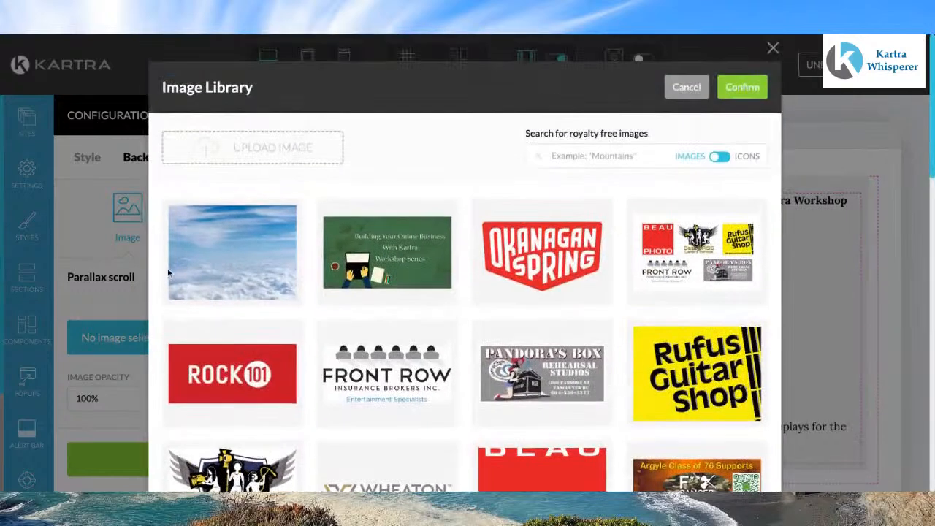
{"action": "left_click", "coordinate": [232, 252]}
{"action": "left_click", "coordinate": [742, 88]}
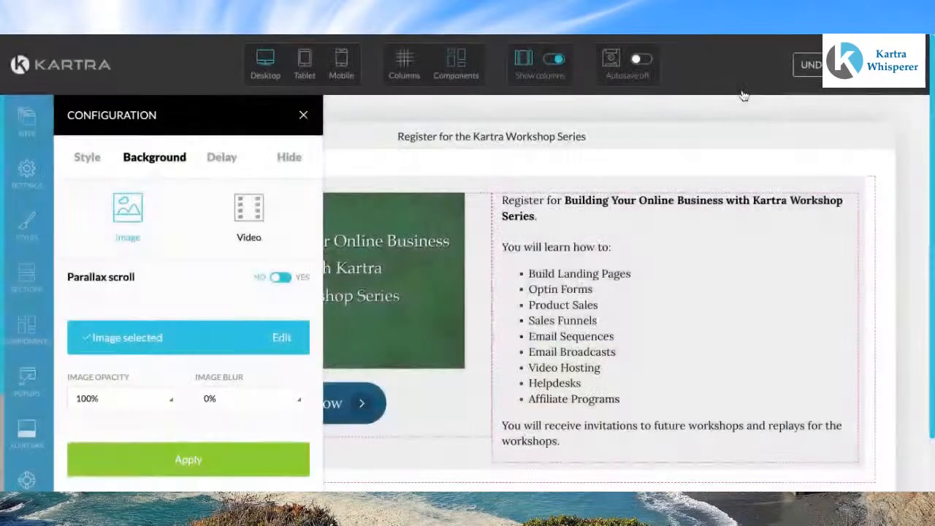
{"action": "left_click", "coordinate": [219, 461]}
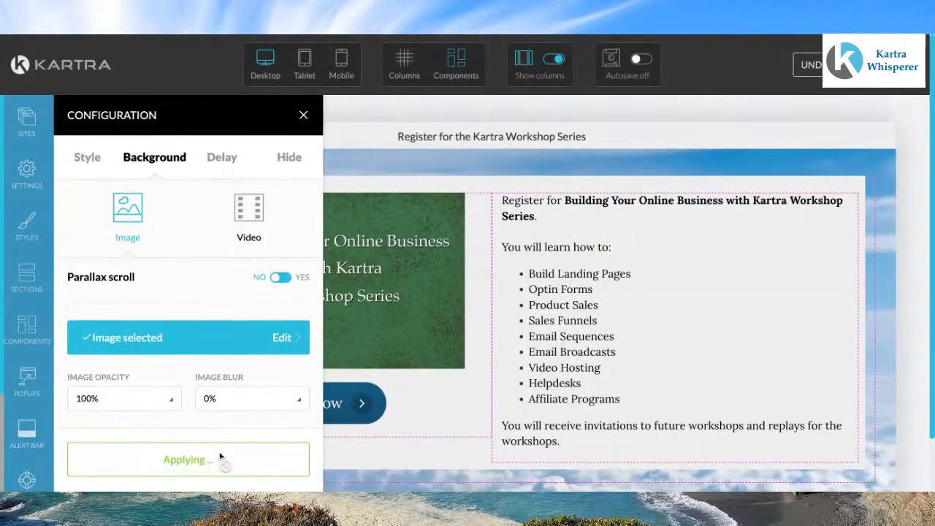
{"action": "left_click", "coordinate": [304, 118]}
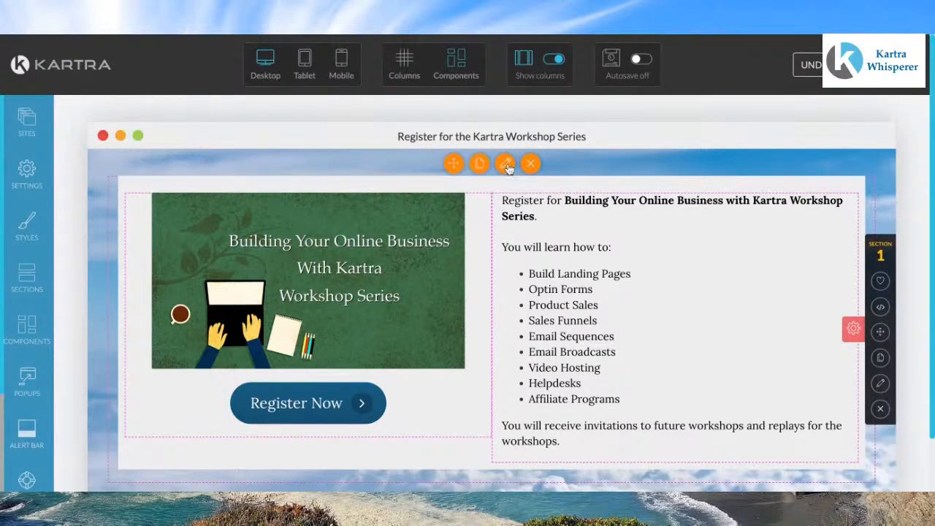
Step: Set the row's background colour to white, rgb(255, 255, 255), apply it and close the configuration
{"action": "left_click", "coordinate": [507, 166]}
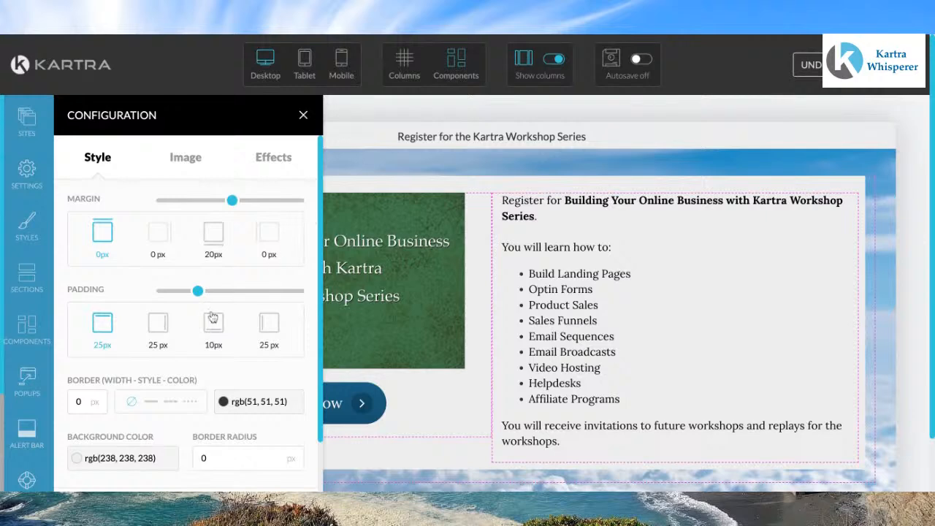
{"action": "left_click", "coordinate": [144, 456]}
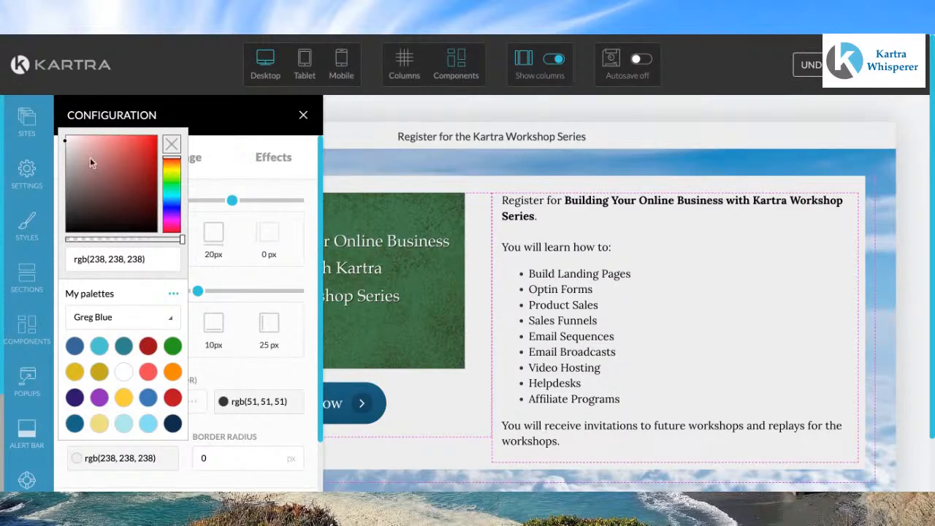
{"action": "left_click_drag", "start_coordinate": [68, 144], "coordinate": [66, 143]}
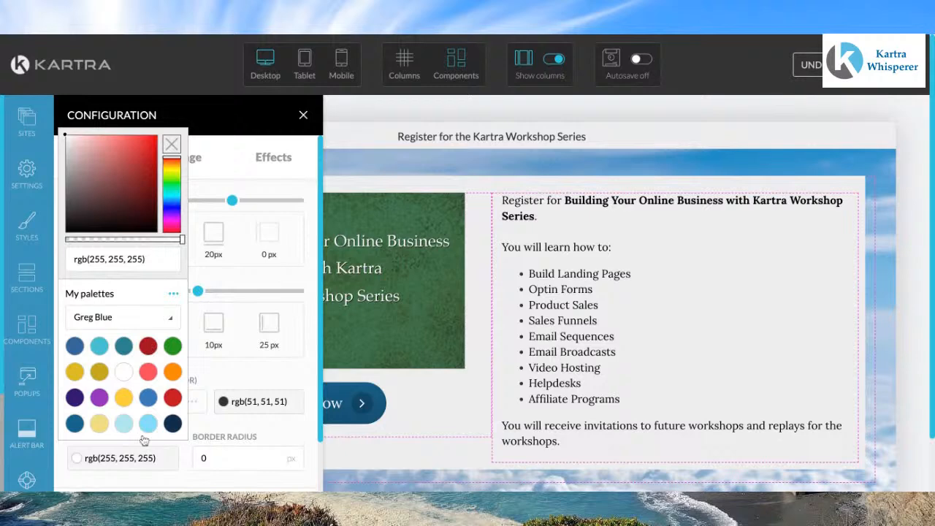
{"action": "scroll", "coordinate": [144, 440], "scroll_direction": "down", "scroll_amount": 1}
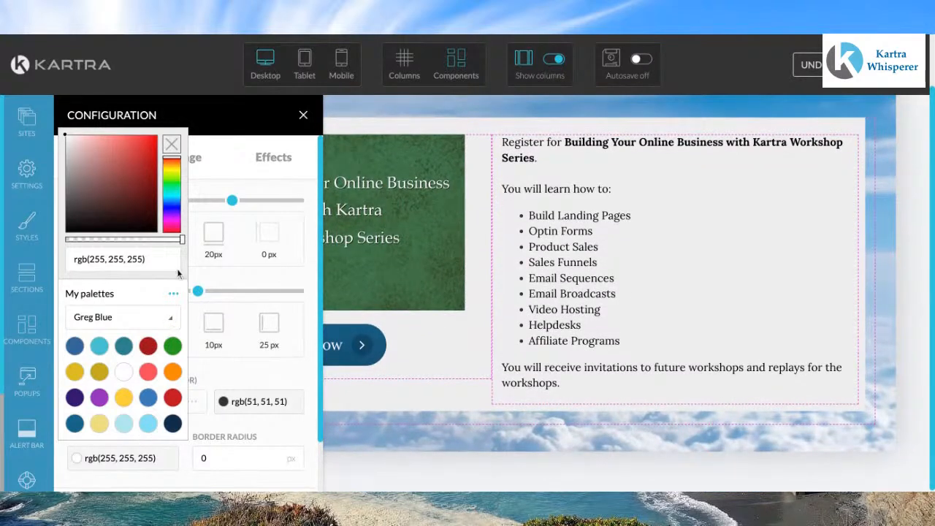
{"action": "mouse_move", "coordinate": [182, 239]}
{"action": "left_mouse_down"}
{"action": "mouse_move", "coordinate": [174, 240]}
{"action": "mouse_move", "coordinate": [182, 240]}
{"action": "left_mouse_up"}
{"action": "scroll", "coordinate": [234, 360], "scroll_direction": "down", "scroll_amount": 2}
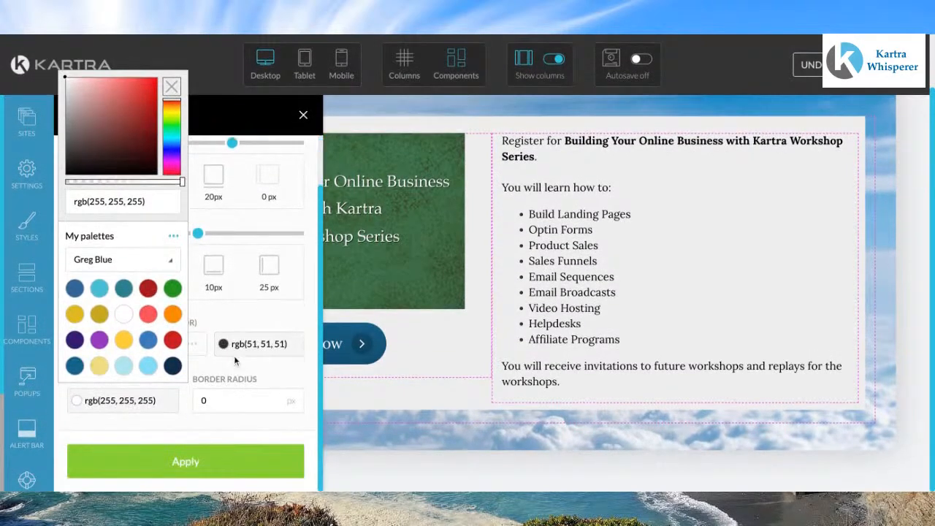
{"action": "left_click", "coordinate": [221, 473]}
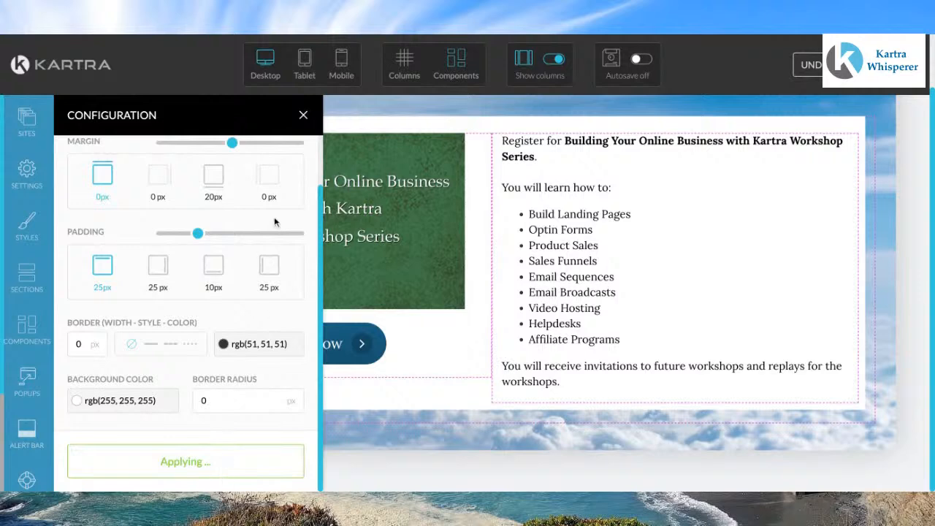
{"action": "left_click", "coordinate": [303, 115]}
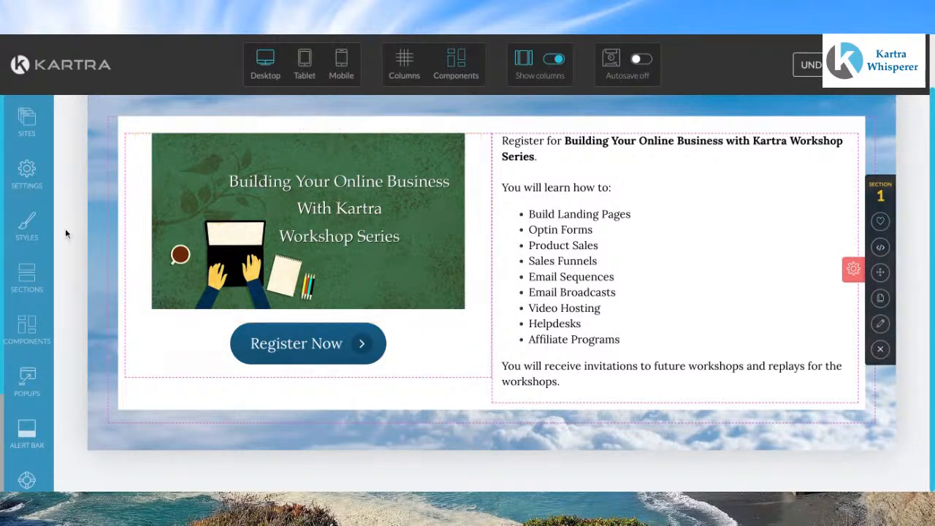
Step: Open the page's SEO parameters and enter a meta description inviting visitors to join the host for a series on building your online business with Kartra
{"action": "left_click", "coordinate": [24, 175]}
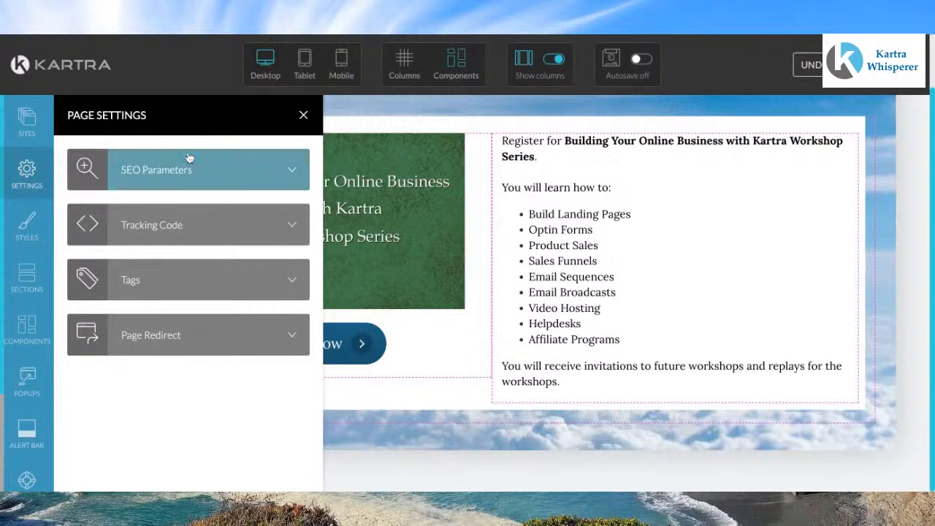
{"action": "left_click", "coordinate": [207, 169]}
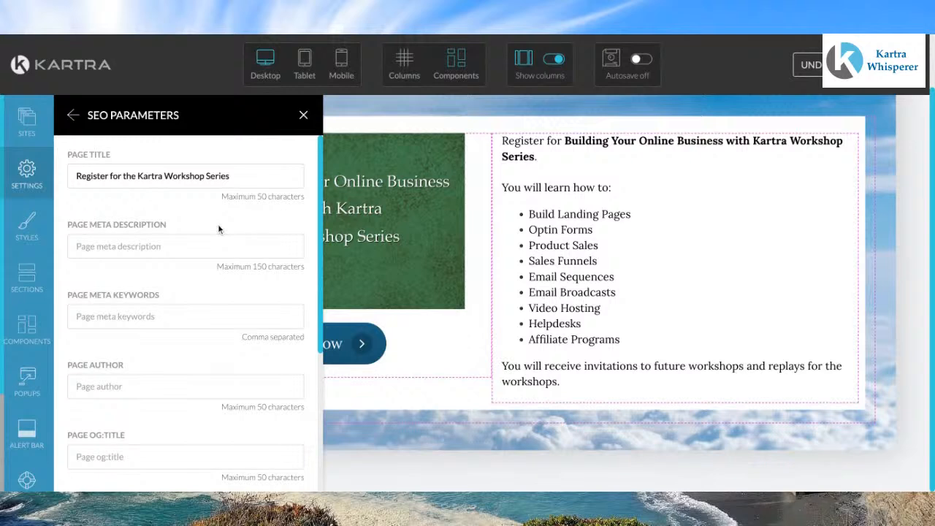
{"action": "left_click", "coordinate": [120, 246]}
{"action": "type", "text": "Jon"}
{"action": "type", "text": "in"}
{"action": "type", "text": " Greg"}
{"action": "type", "text": " Dixon"}
{"action": "type", "text": " for a"}
{"action": "type", "text": " se"}
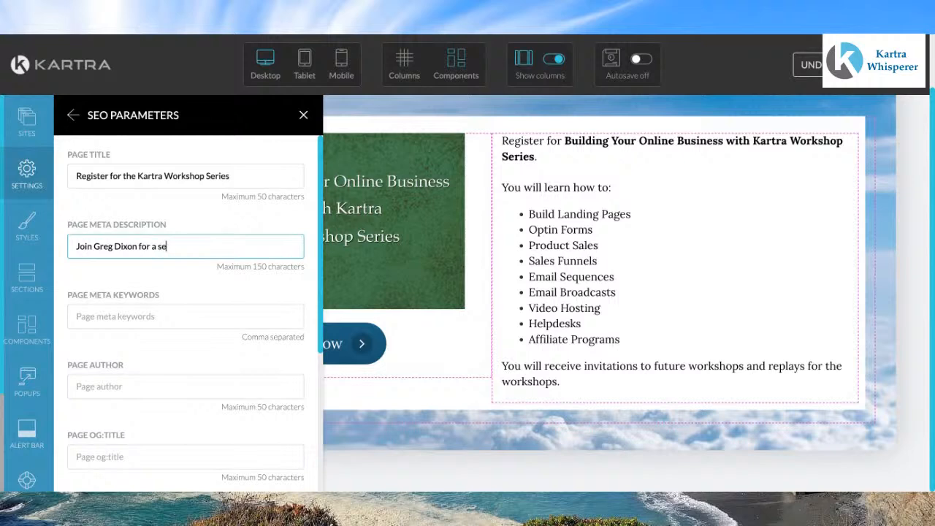
{"action": "type", "text": "ries on"}
{"action": "type", "text": " building"}
{"action": "type", "text": " ypor"}
{"action": "type", "text": "our "}
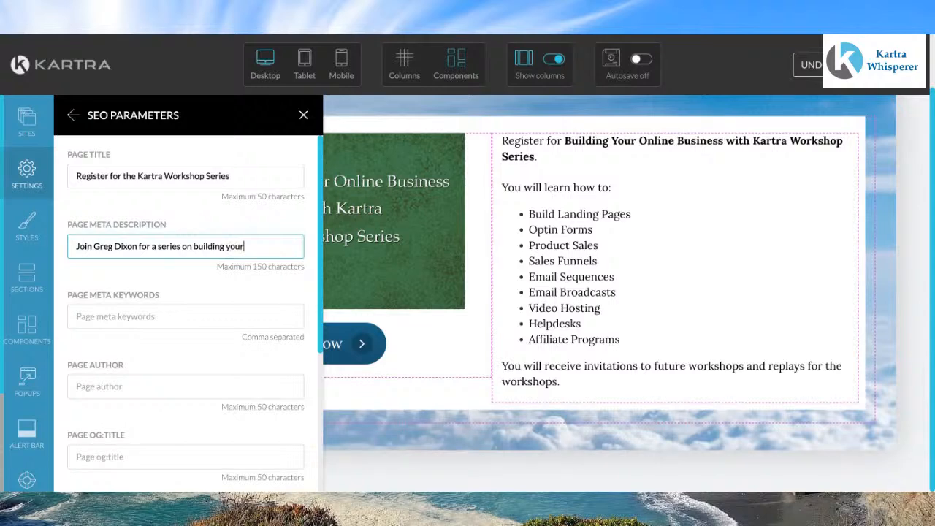
{"action": "type", "text": "online business"}
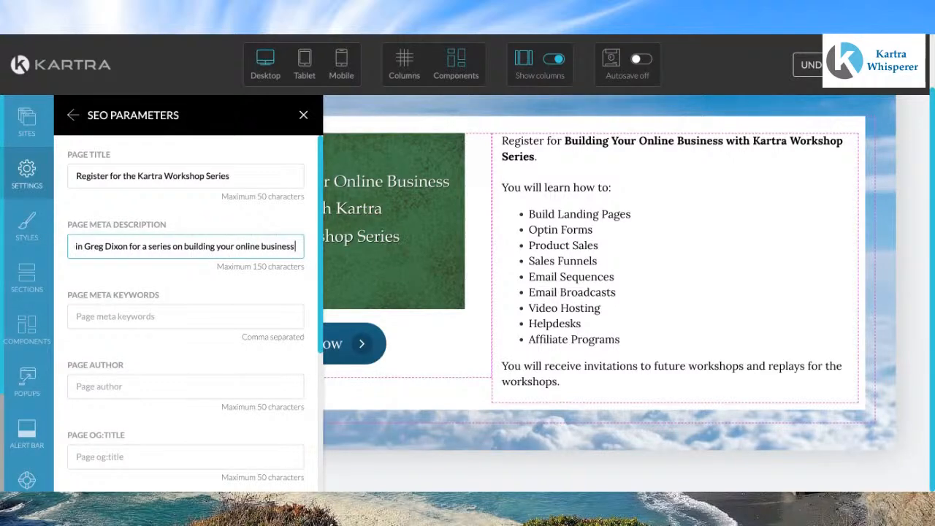
{"action": "type", "text": " with"}
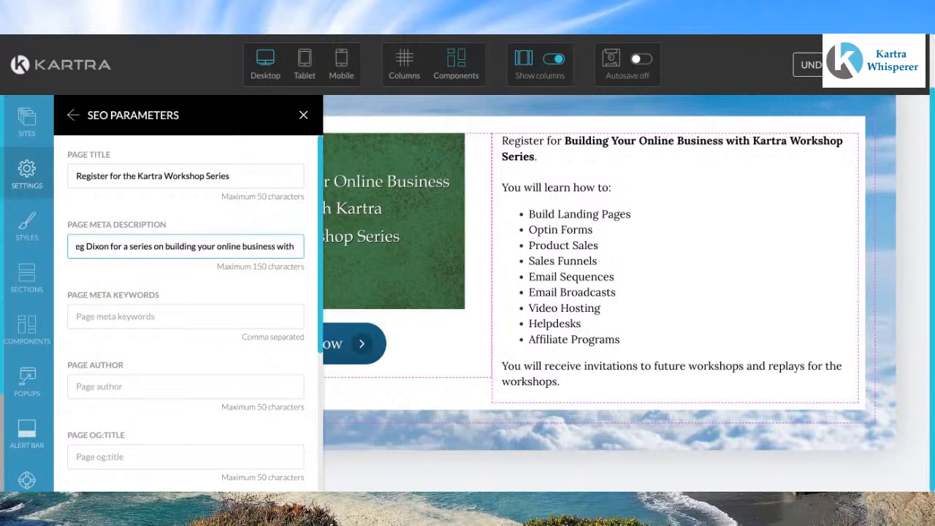
{"action": "type", "text": " K"}
{"action": "key", "text": "BackSpace"}
{"action": "type", "text": "Kar"}
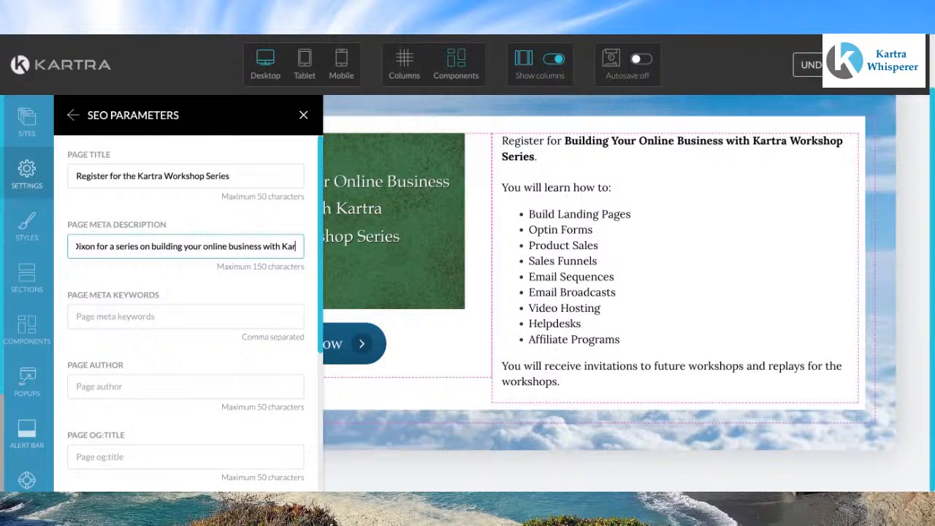
{"action": "type", "text": "tra"}
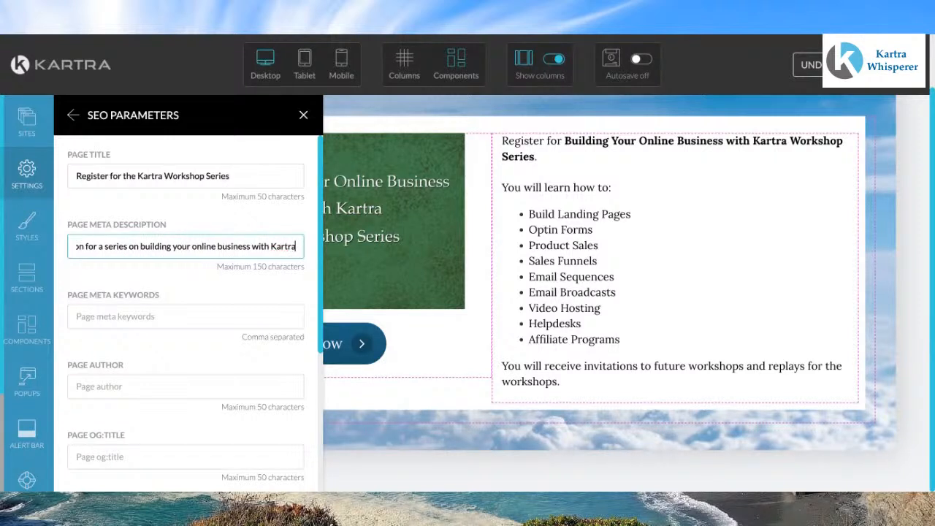
{"action": "type", "text": "."}
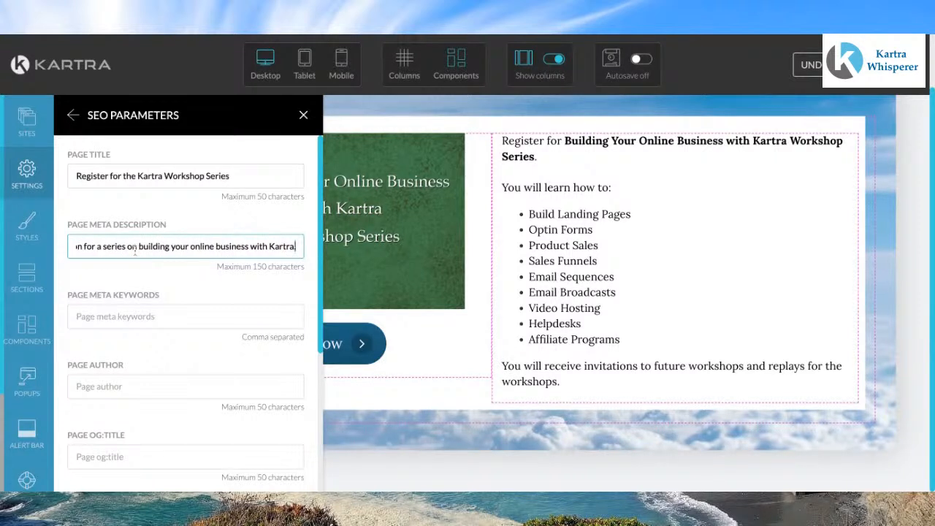
Step: Copy the page title "Register for the Kartra Workshop Series" into the OG title field
{"action": "left_click_drag", "start_coordinate": [235, 176], "coordinate": [70, 171]}
{"action": "key", "text": "ctrl+c"}
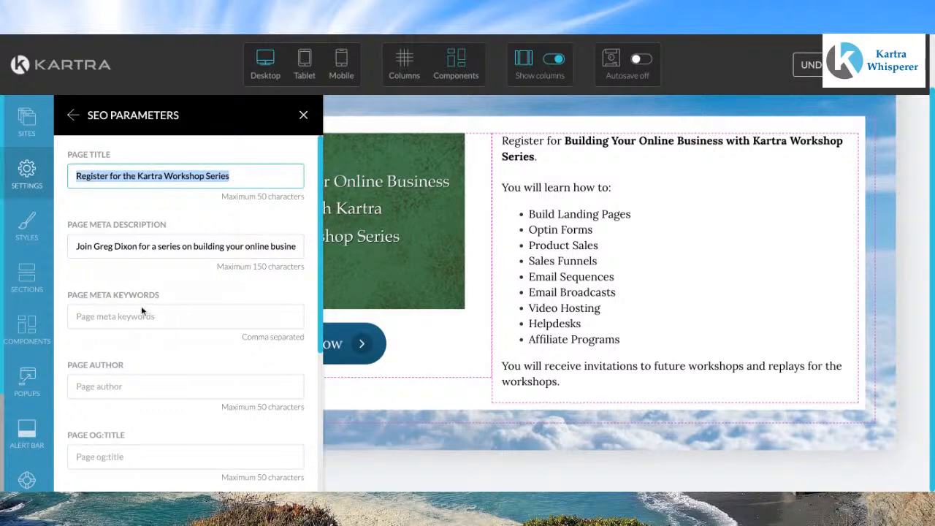
{"action": "left_click", "coordinate": [126, 453]}
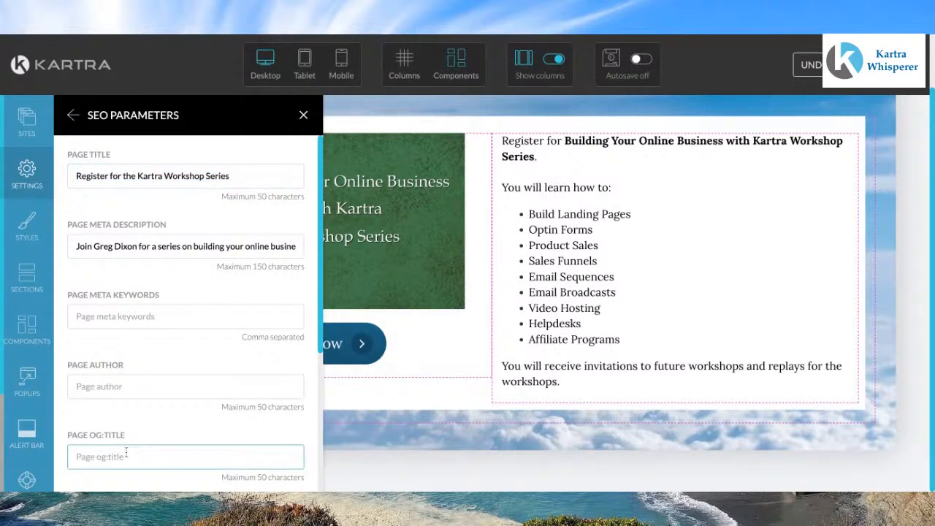
{"action": "key", "text": "ctrl+v"}
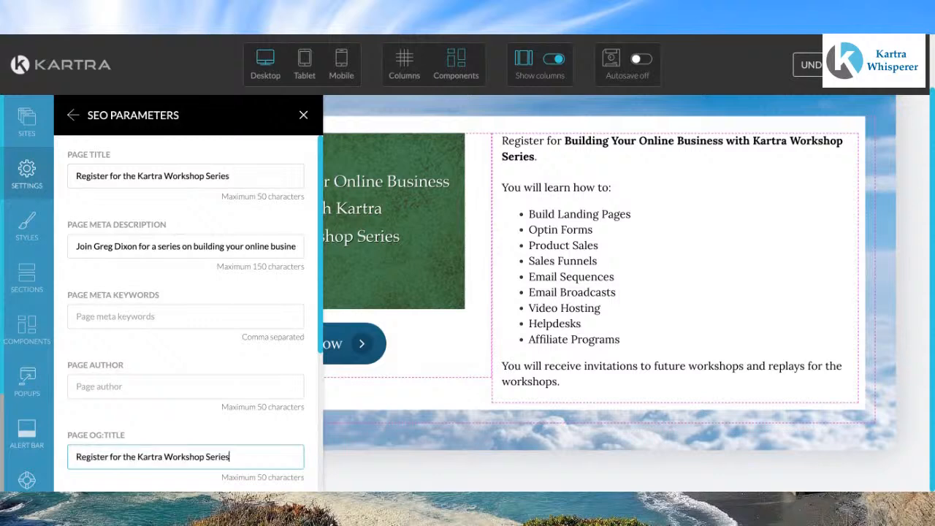
Step: Copy the meta description text into the OG description field
{"action": "triple_click", "coordinate": [71, 247]}
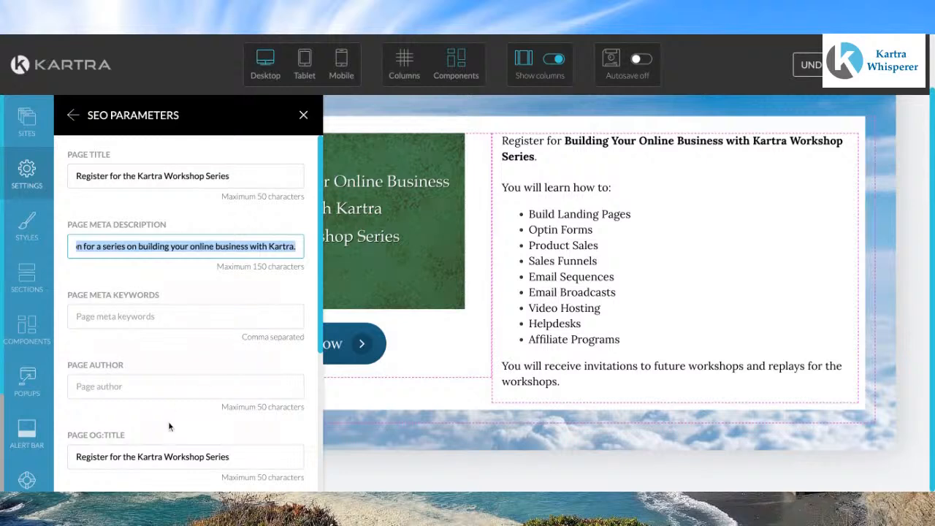
{"action": "scroll", "coordinate": [168, 421], "scroll_direction": "down", "scroll_amount": 2}
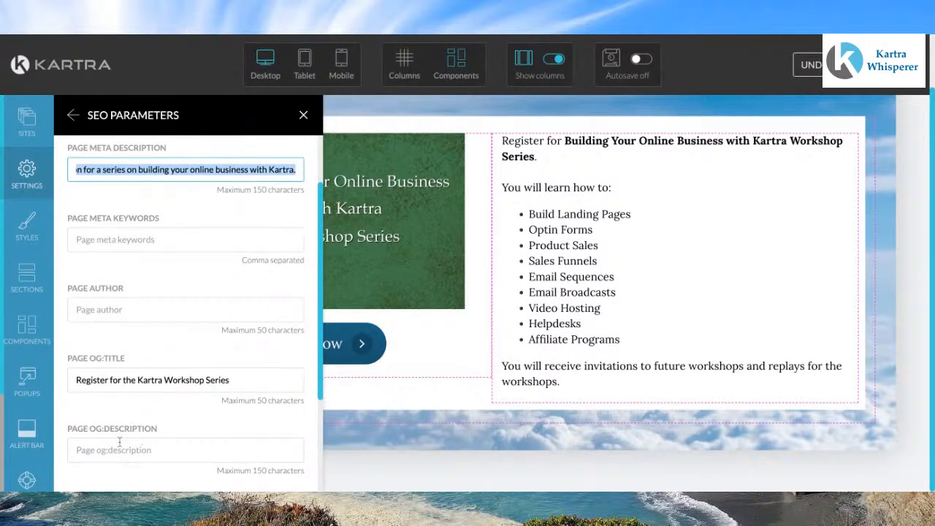
{"action": "left_click", "coordinate": [119, 444]}
{"action": "key", "text": "ctrl+v"}
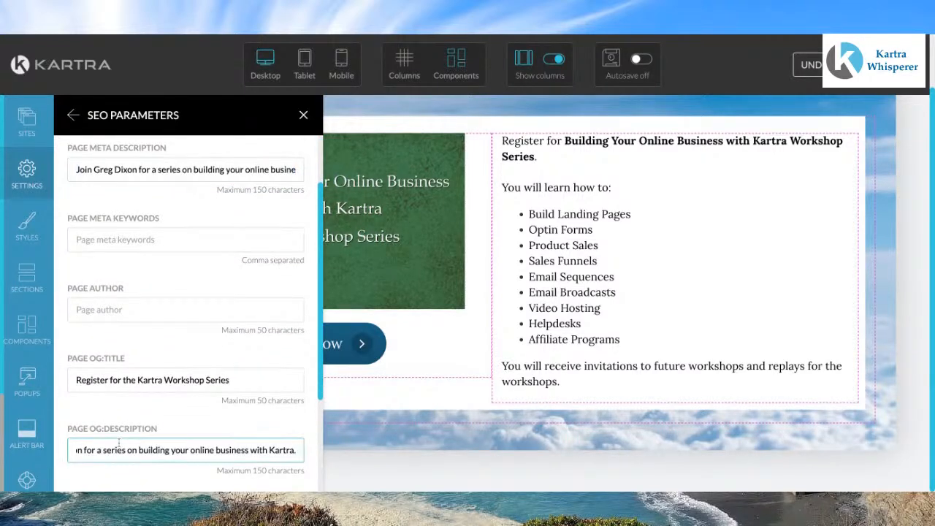
Step: Enter the host's full name as the page author
{"action": "left_click", "coordinate": [120, 313]}
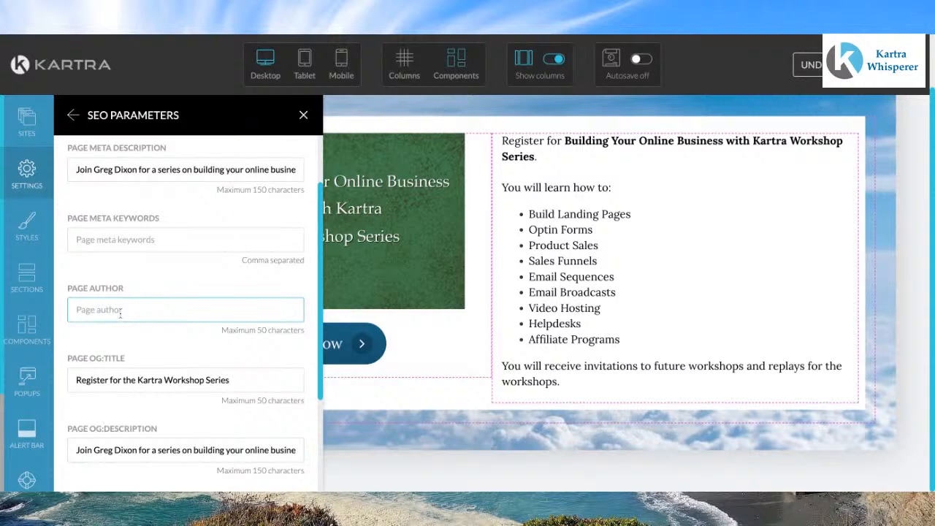
{"action": "type", "text": "Greg Dixon"}
{"action": "scroll", "coordinate": [156, 268], "scroll_direction": "up", "scroll_amount": 2}
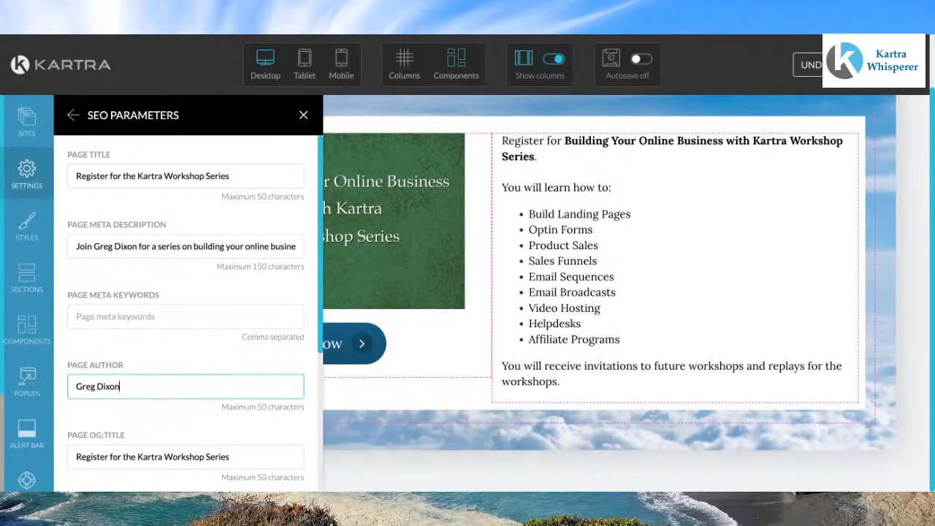
{"action": "scroll", "coordinate": [186, 314], "scroll_direction": "down", "scroll_amount": 5}
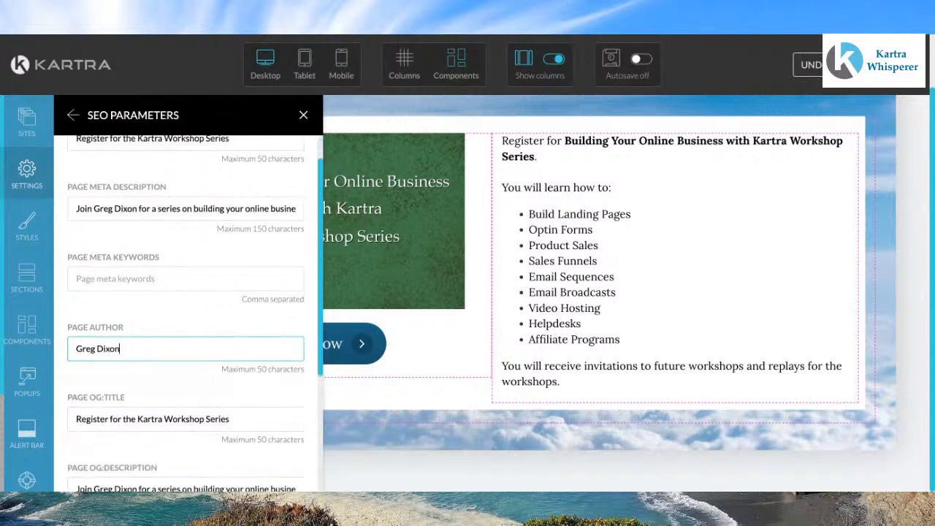
{"action": "scroll", "coordinate": [161, 279], "scroll_direction": "down", "scroll_amount": 1}
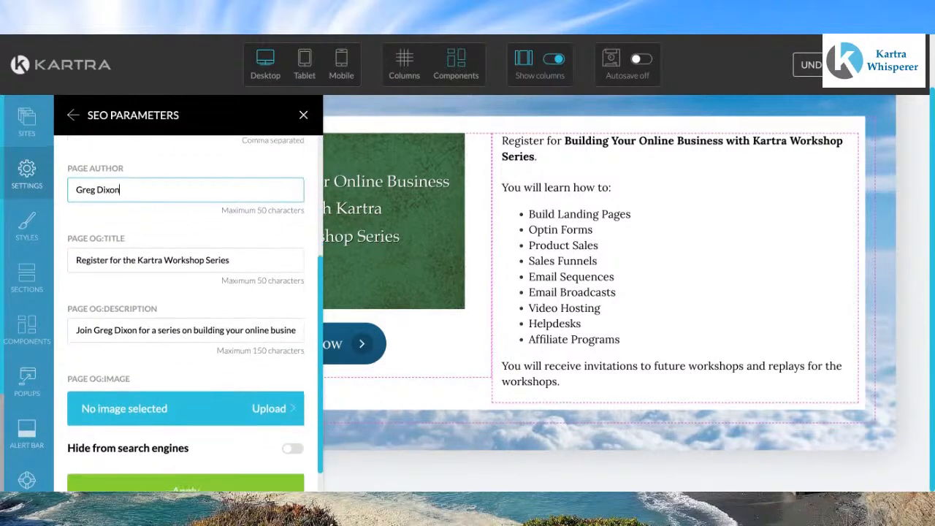
Step: Choose the workshop series banner from the image library as the OG image, apply the SEO settings and close the panel
{"action": "left_click", "coordinate": [164, 414]}
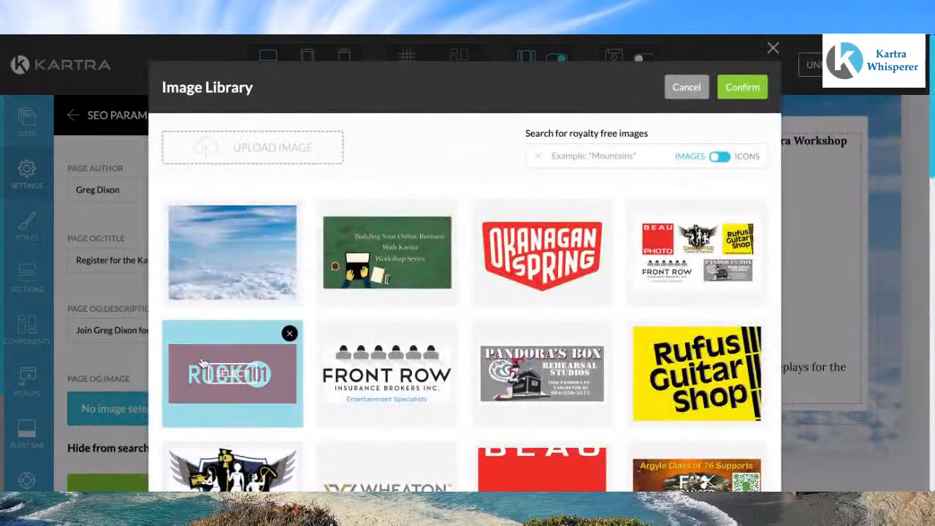
{"action": "left_click", "coordinate": [388, 253]}
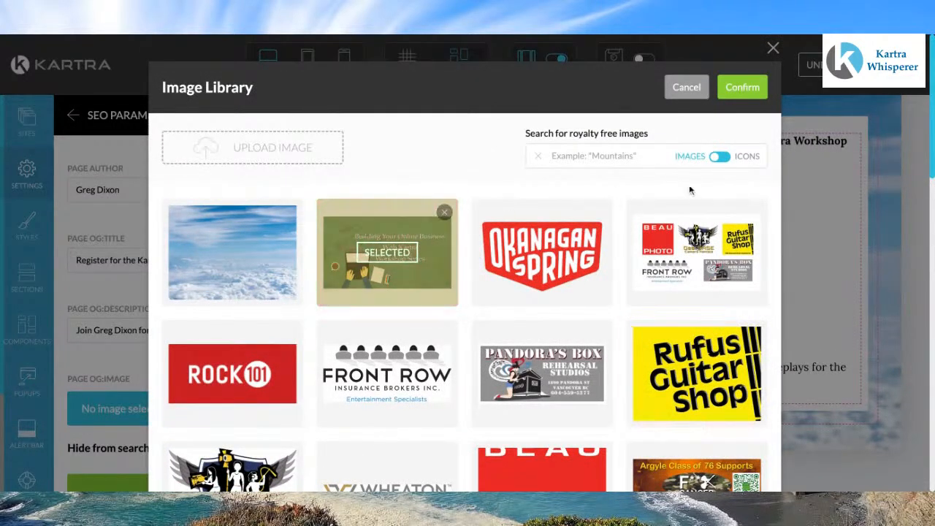
{"action": "left_click", "coordinate": [750, 92]}
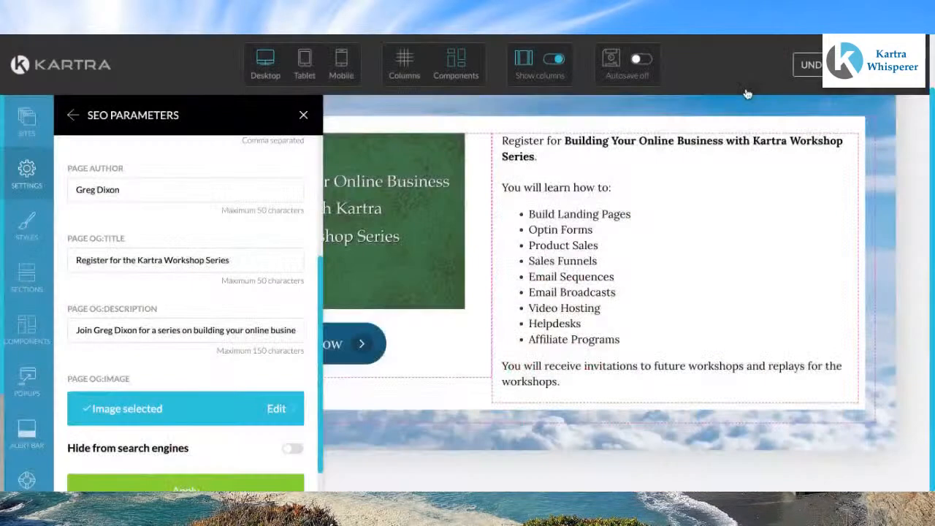
{"action": "scroll", "coordinate": [200, 259], "scroll_direction": "down", "scroll_amount": 1}
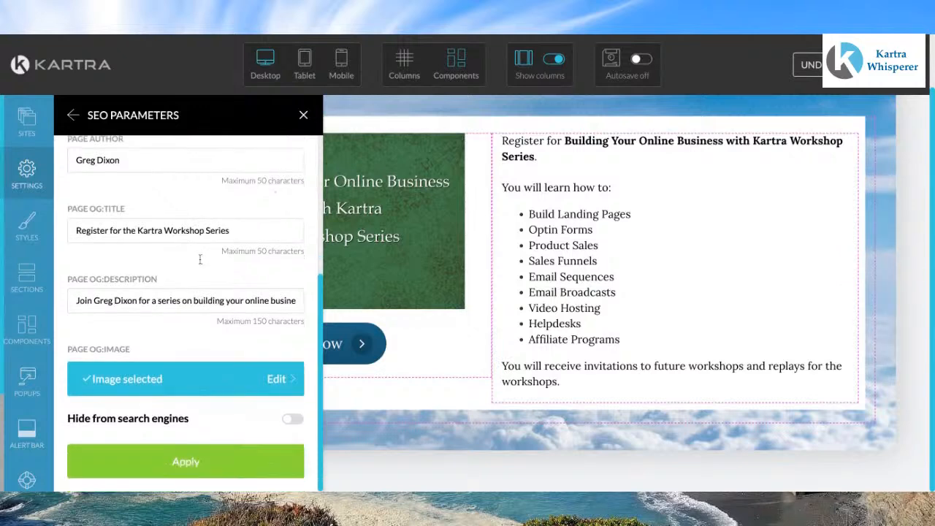
{"action": "left_click", "coordinate": [210, 463]}
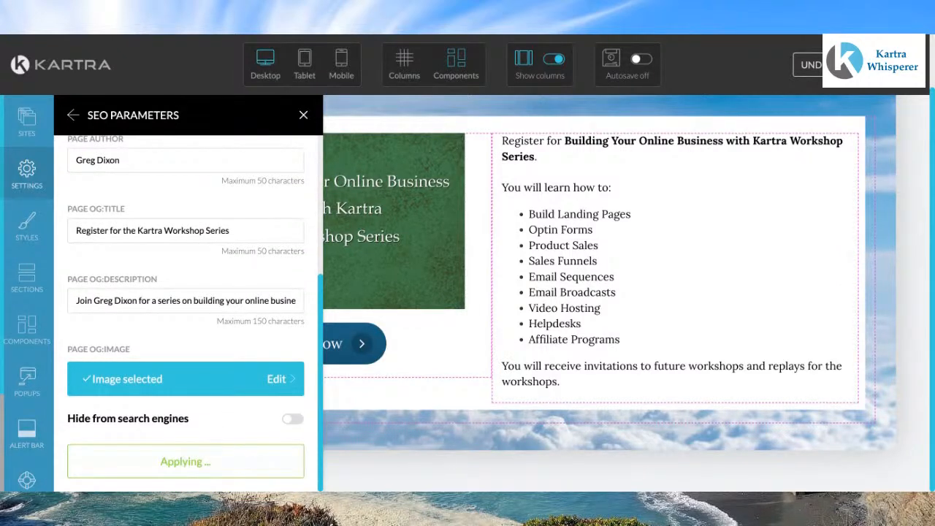
{"action": "left_click", "coordinate": [300, 117]}
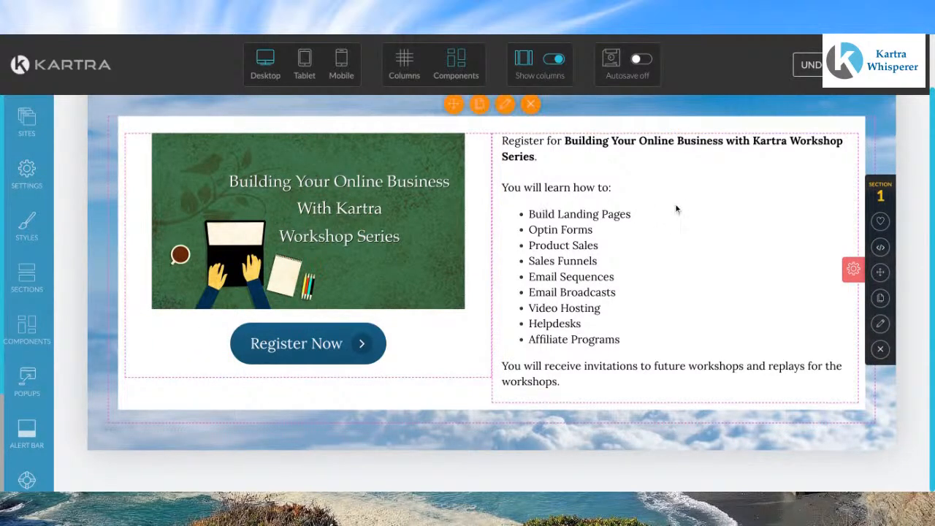
Step: Publish the page live and choose to get the page link
{"action": "left_click", "coordinate": [904, 65]}
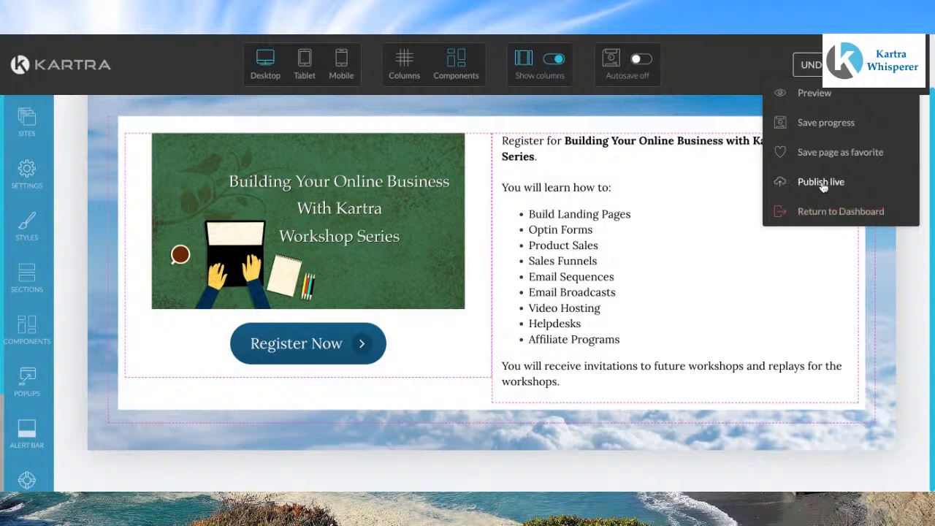
{"action": "left_click", "coordinate": [822, 182]}
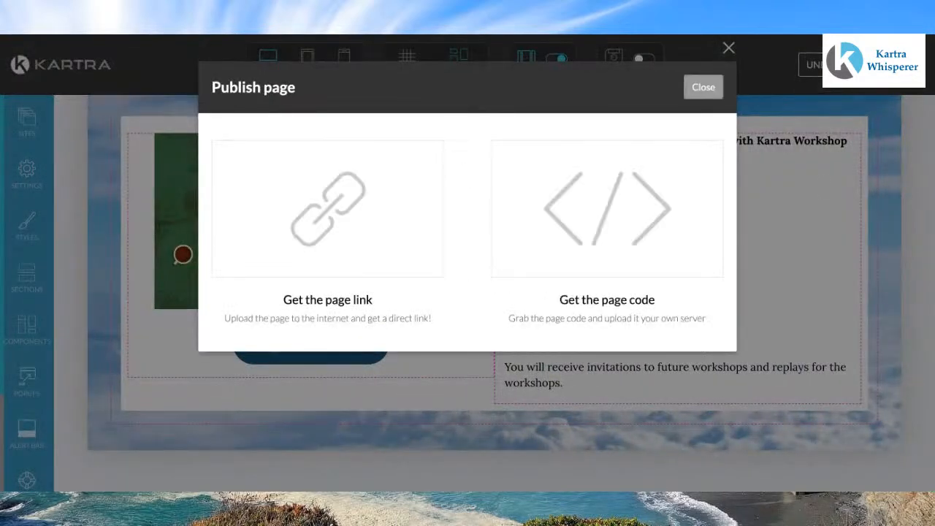
{"action": "left_click", "coordinate": [363, 225]}
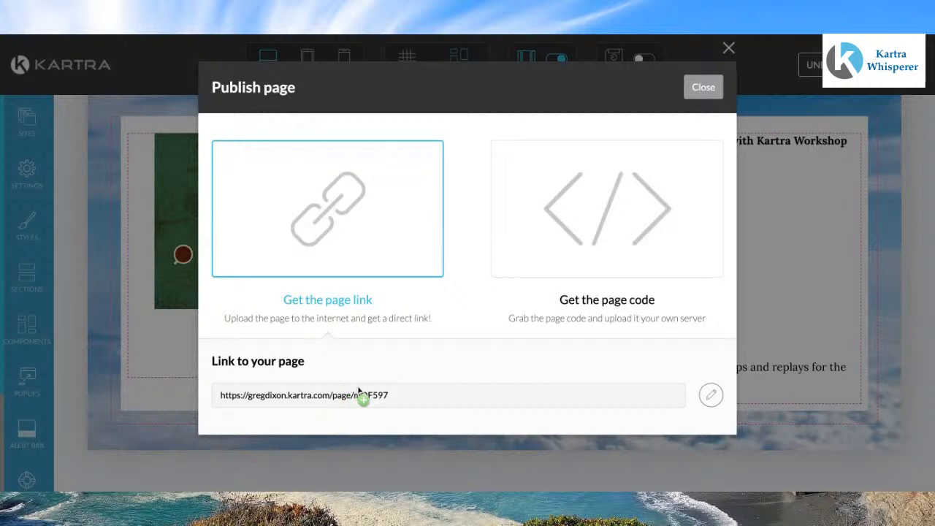
{"action": "left_click", "coordinate": [711, 396]}
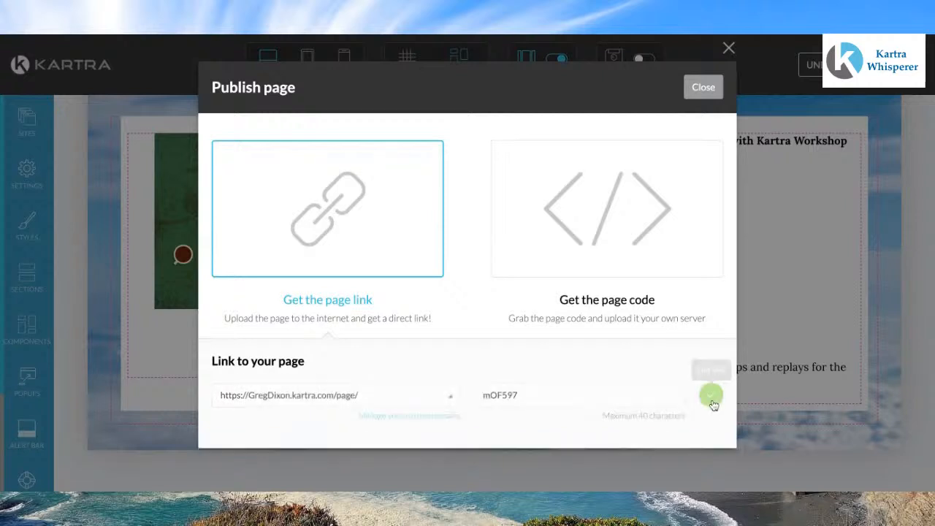
{"action": "left_click", "coordinate": [448, 398]}
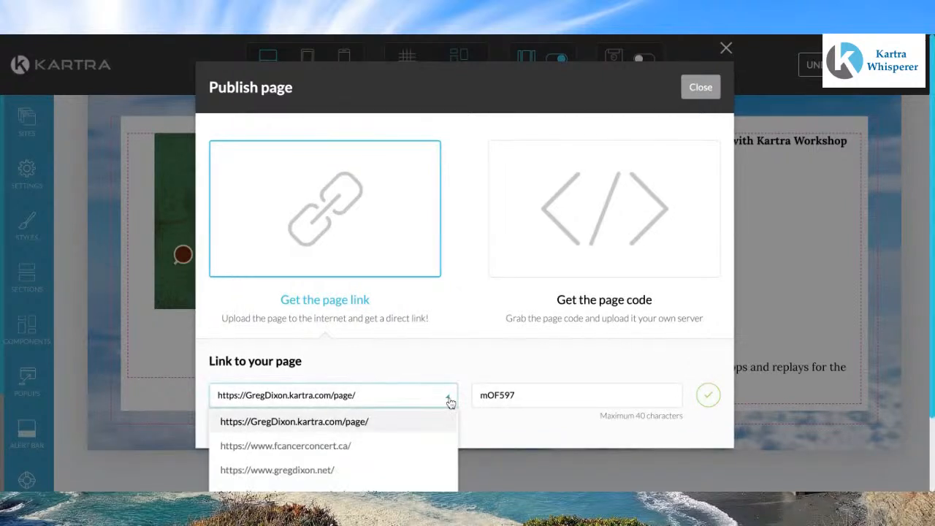
{"action": "left_click", "coordinate": [304, 473]}
{"action": "left_click", "coordinate": [542, 394]}
{"action": "double_click", "coordinate": [543, 393]}
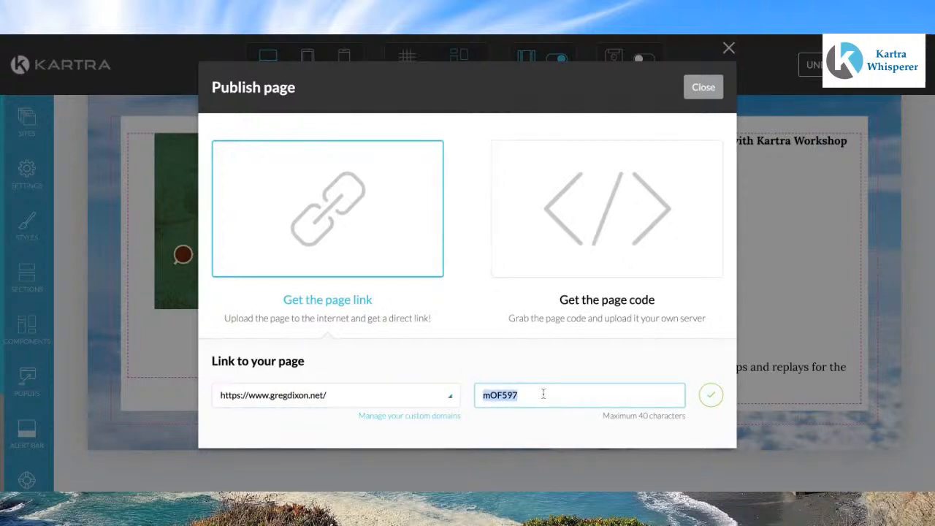
{"action": "type", "text": "v"}
{"action": "key", "text": "BackSpace"}
{"action": "type", "text": "buildingyouronlinebusiness"}
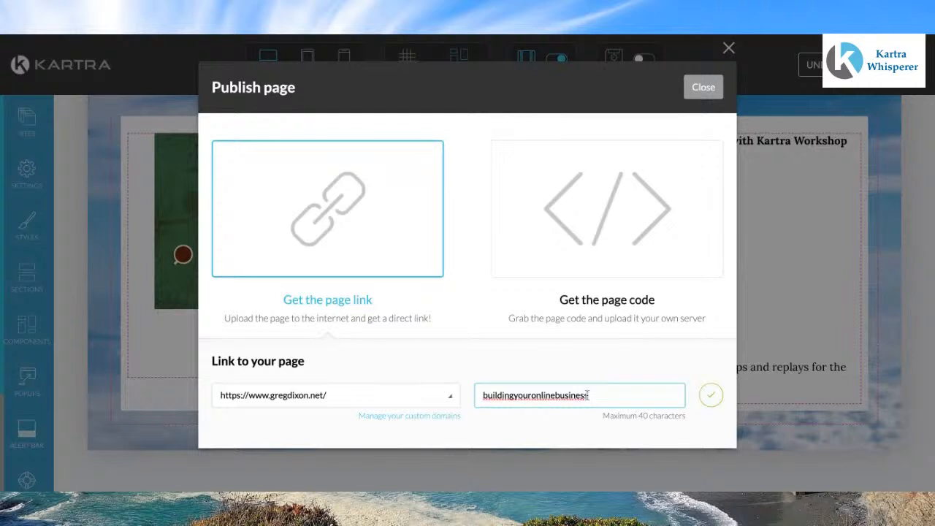
{"action": "left_click", "coordinate": [710, 397]}
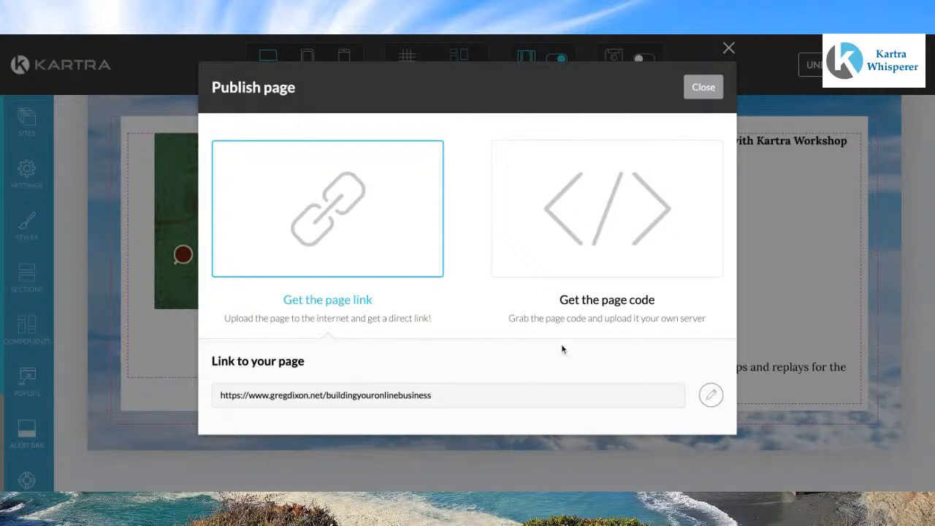
Step: Close the publish dialog and return to the dashboard
{"action": "left_click", "coordinate": [705, 88]}
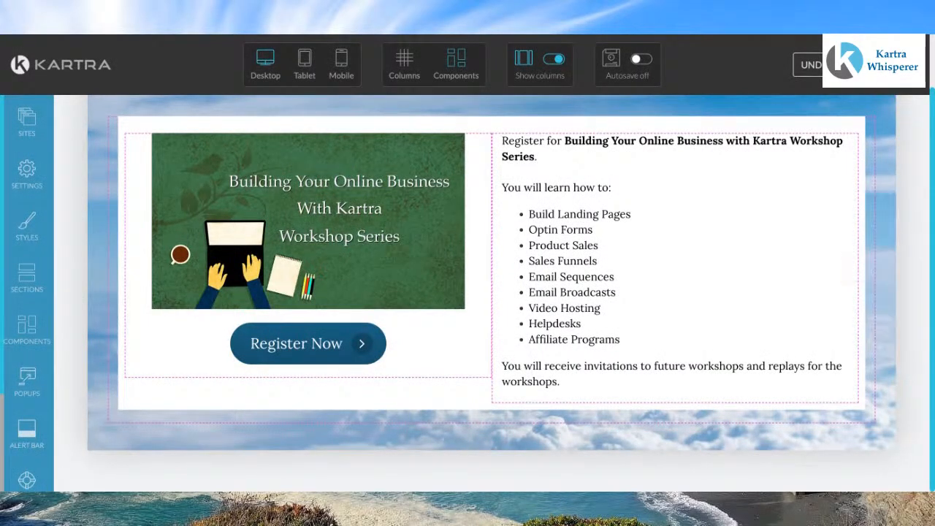
{"action": "left_click", "coordinate": [903, 65]}
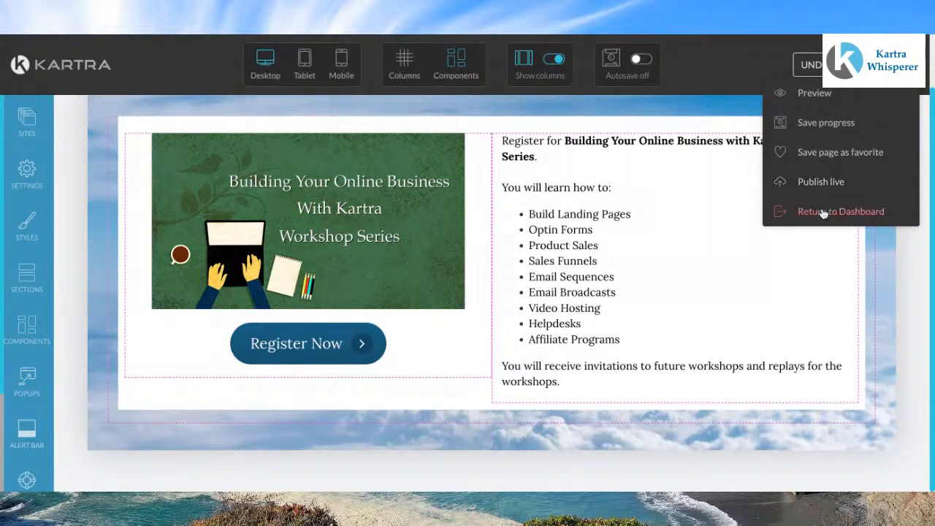
{"action": "left_click", "coordinate": [824, 212]}
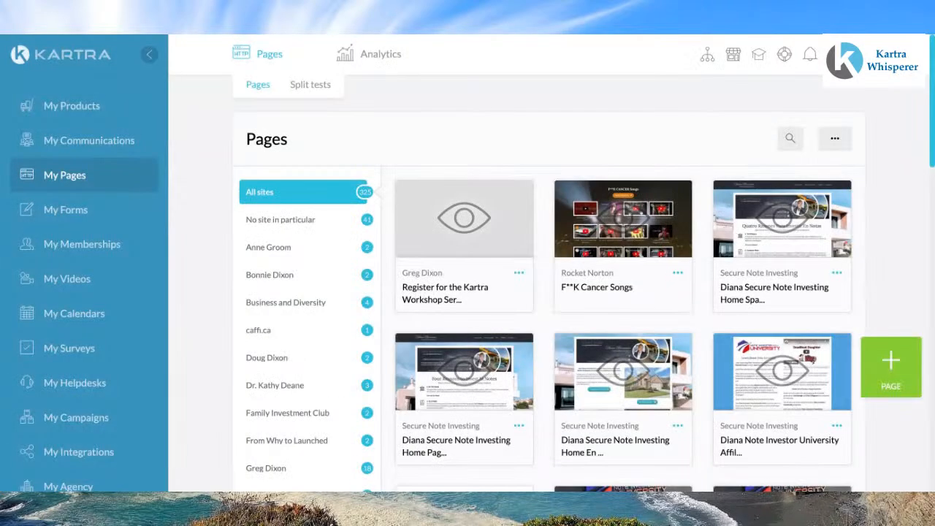
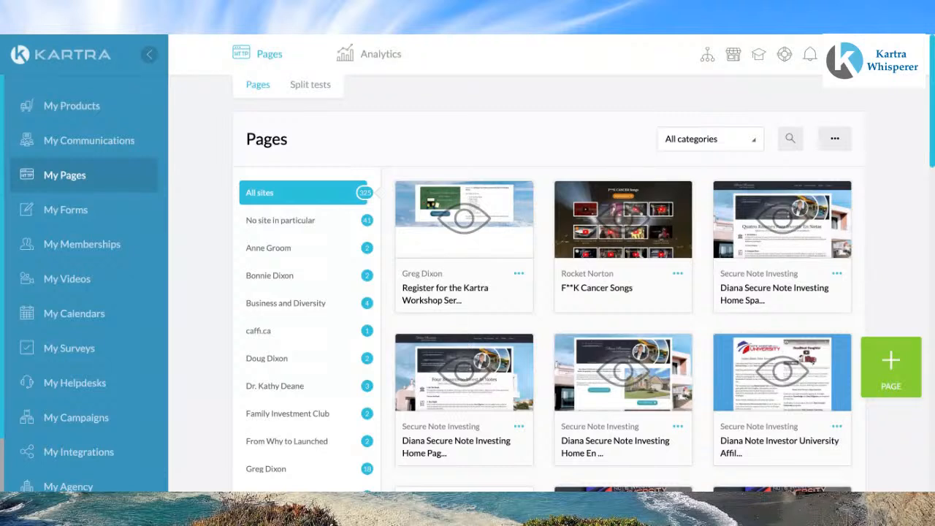
Step: Clone the registration page, naming the copy "Register for the Kartra Workshop Thanks"
{"action": "left_click", "coordinate": [519, 273]}
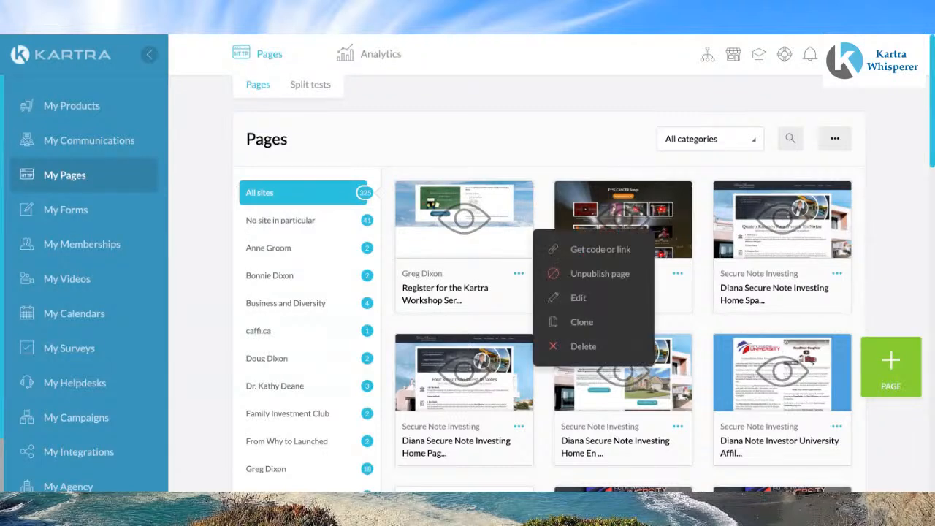
{"action": "left_click", "coordinate": [582, 325]}
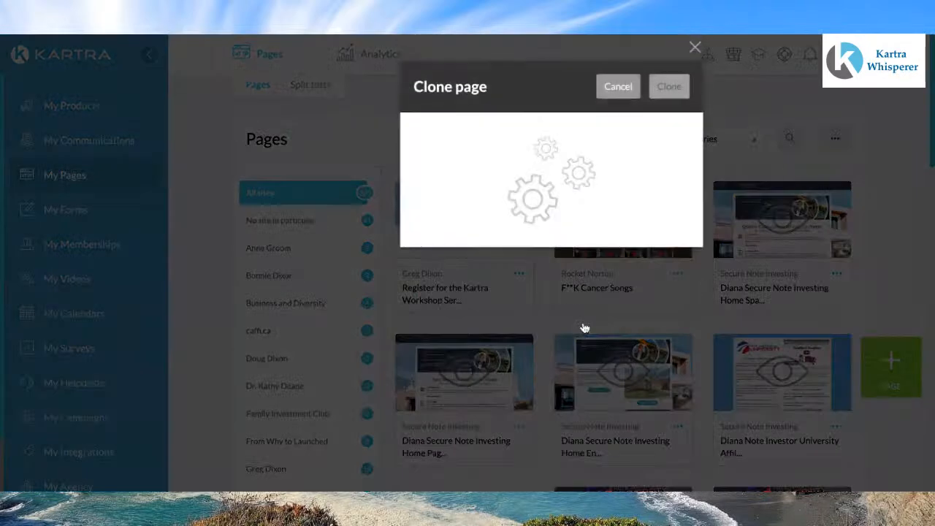
{"action": "left_click", "coordinate": [616, 167]}
{"action": "key", "text": "BackSpace"}
{"action": "key", "text": "BackSpace"}
{"action": "key", "text": "BackSpace"}
{"action": "key", "text": "BackSpace"}
{"action": "key", "text": "BackSpace"}
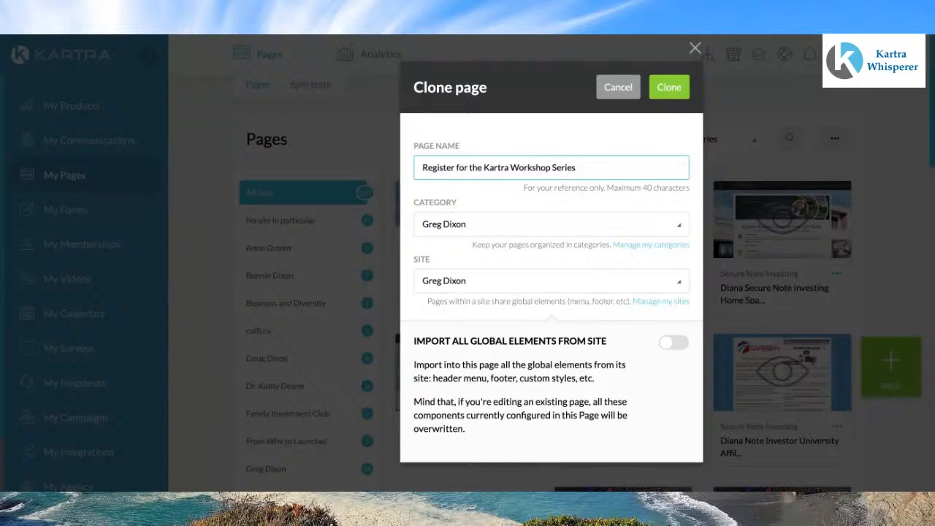
{"action": "key", "text": "BackSpace"}
{"action": "key", "text": "BackSpace"}
{"action": "key", "text": "BackSpace"}
{"action": "type", "text": "Thanks"}
{"action": "left_click", "coordinate": [671, 92]}
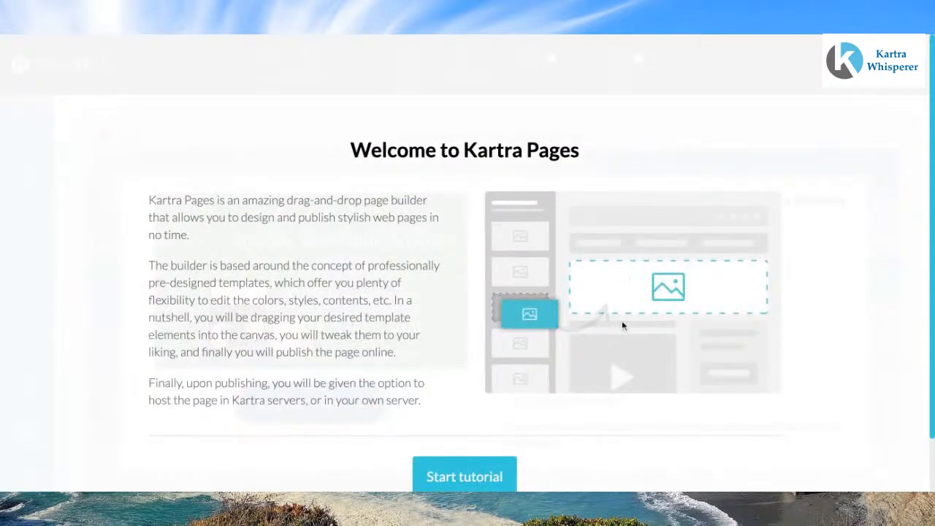
Step: Step through the page builder tutorial and dismiss it to start editing
{"action": "scroll", "coordinate": [516, 424], "scroll_direction": "down", "scroll_amount": 1}
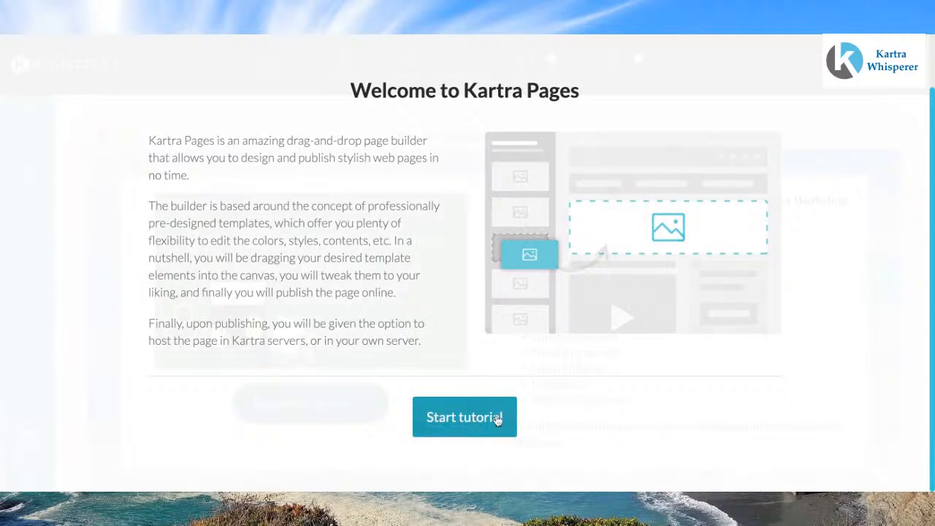
{"action": "left_click", "coordinate": [497, 419]}
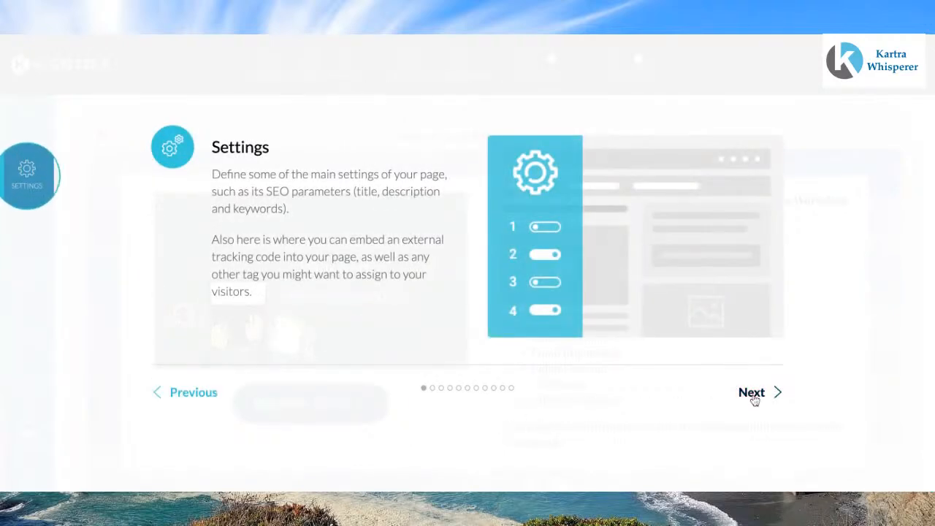
{"action": "left_click", "coordinate": [753, 397]}
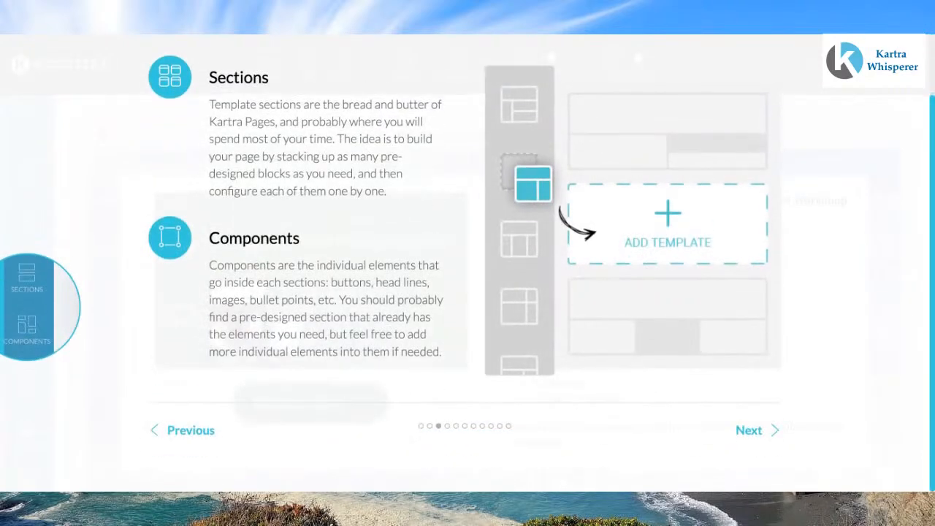
{"action": "left_click", "coordinate": [748, 431]}
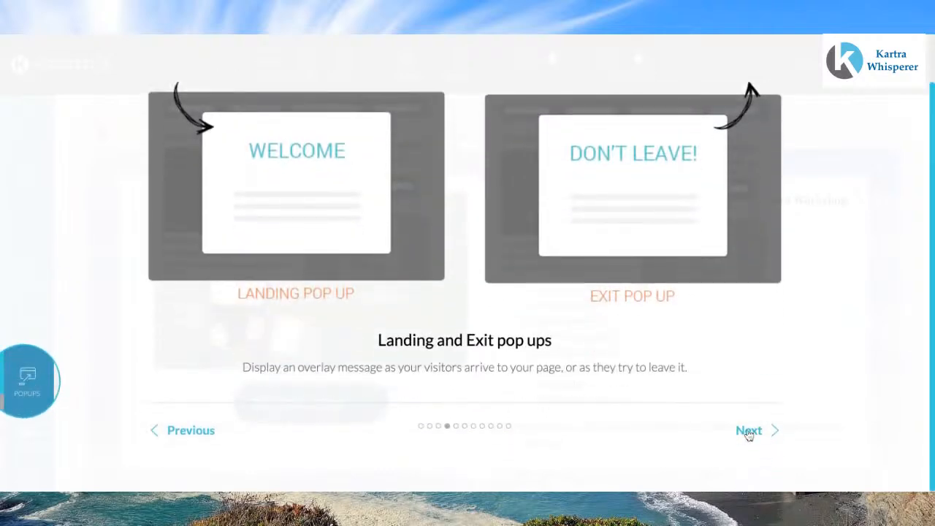
{"action": "left_click", "coordinate": [748, 431]}
{"action": "left_click", "coordinate": [753, 393]}
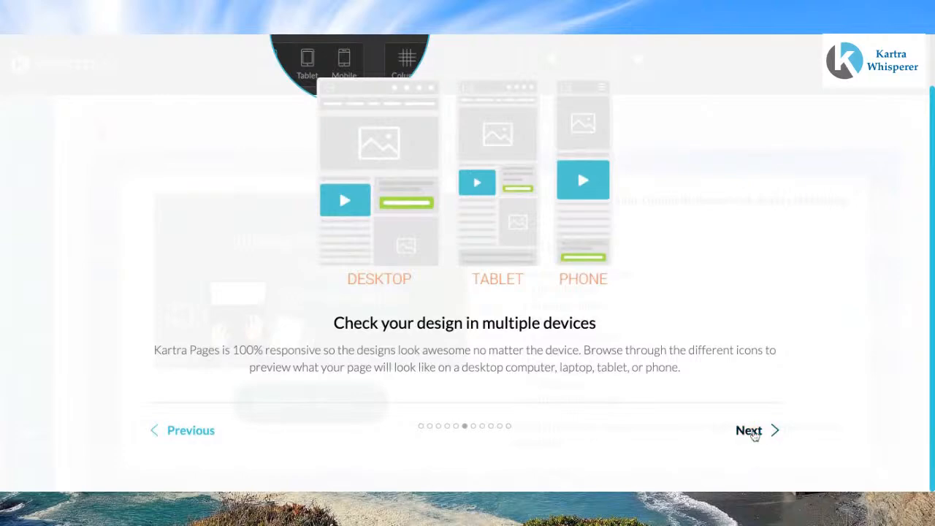
{"action": "left_click", "coordinate": [753, 432]}
{"action": "left_click", "coordinate": [755, 433]}
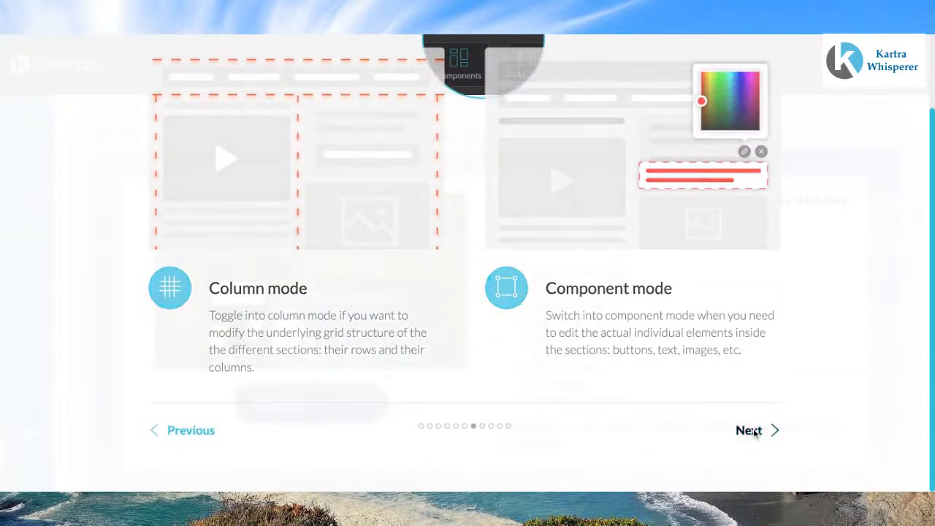
{"action": "left_click", "coordinate": [755, 431]}
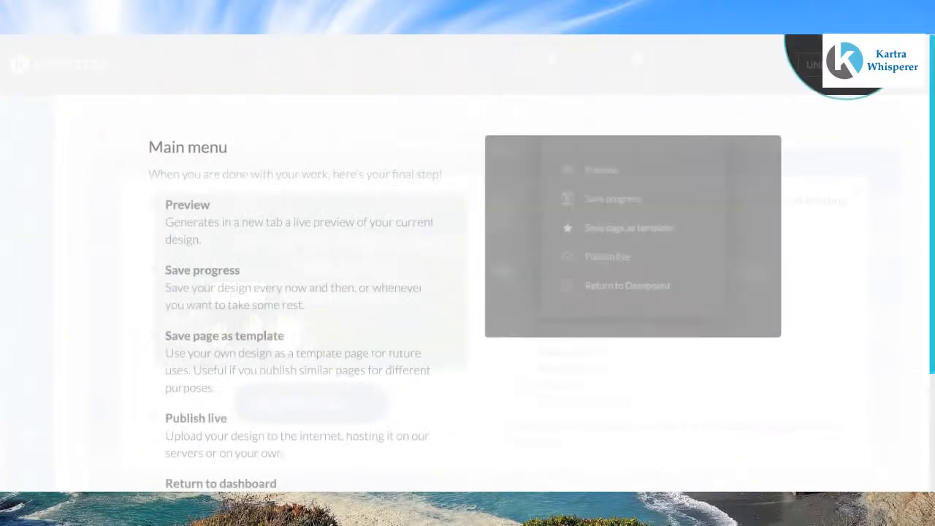
{"action": "scroll", "coordinate": [756, 431], "scroll_direction": "down", "scroll_amount": 3}
{"action": "left_click", "coordinate": [755, 431]}
{"action": "scroll", "coordinate": [756, 431], "scroll_direction": "down", "scroll_amount": 3}
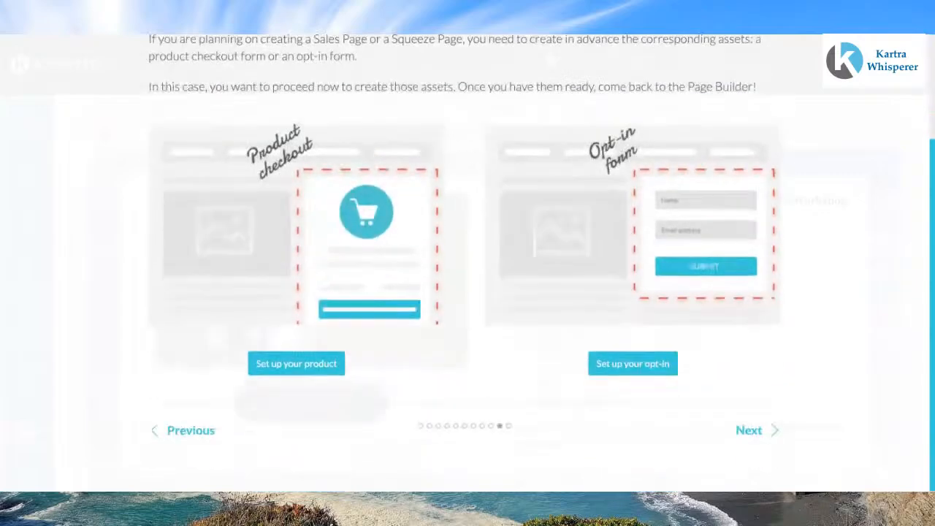
{"action": "left_click", "coordinate": [754, 431]}
{"action": "scroll", "coordinate": [755, 431], "scroll_direction": "down", "scroll_amount": 3}
{"action": "left_click", "coordinate": [753, 429]}
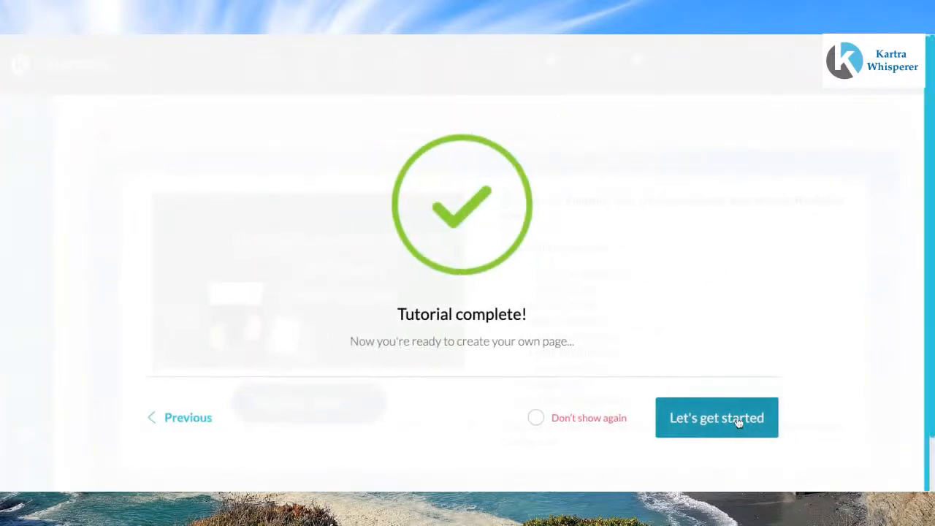
{"action": "left_click", "coordinate": [735, 420]}
{"action": "scroll", "coordinate": [739, 423], "scroll_direction": "down", "scroll_amount": 2}
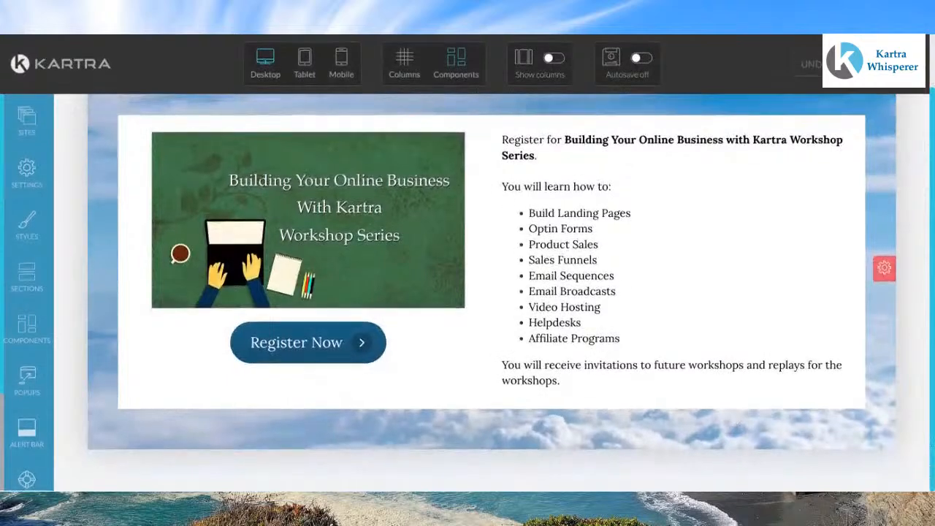
Step: Change the text block's opening to "Thanks for Registering for" before the workshop series title
{"action": "scroll", "coordinate": [492, 292], "scroll_direction": "up", "scroll_amount": 2}
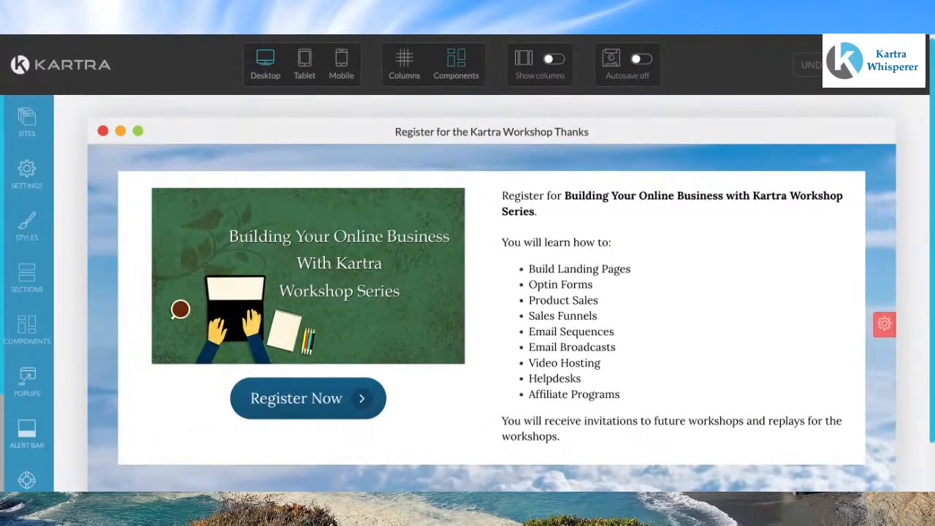
{"action": "scroll", "coordinate": [491, 292], "scroll_direction": "down", "scroll_amount": 1}
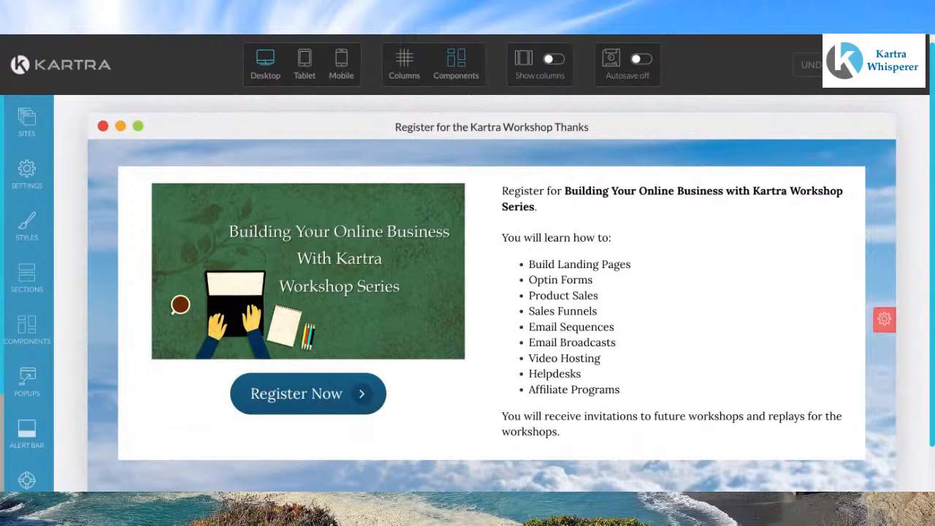
{"action": "mouse_move", "coordinate": [573, 266]}
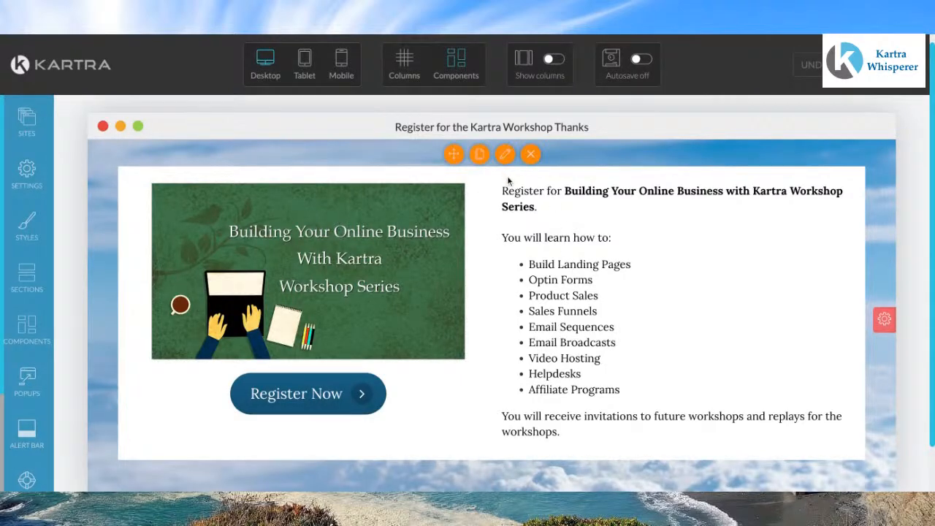
{"action": "mouse_move", "coordinate": [609, 207]}
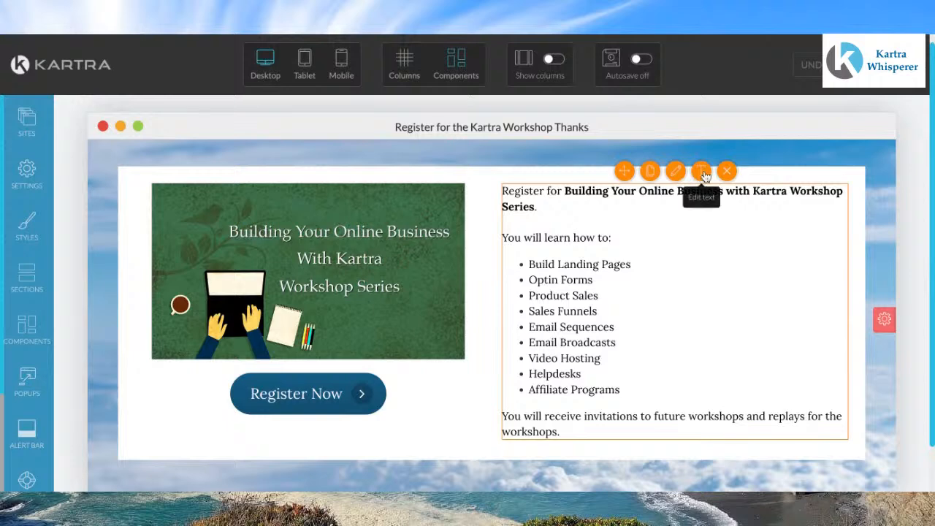
{"action": "left_click", "coordinate": [527, 194]}
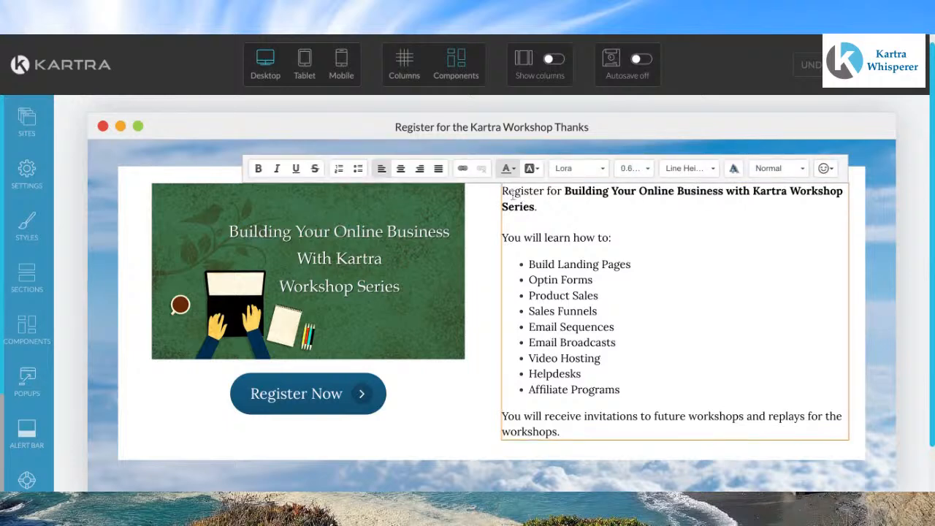
{"action": "left_click", "coordinate": [503, 192]}
{"action": "type", "text": "Than"}
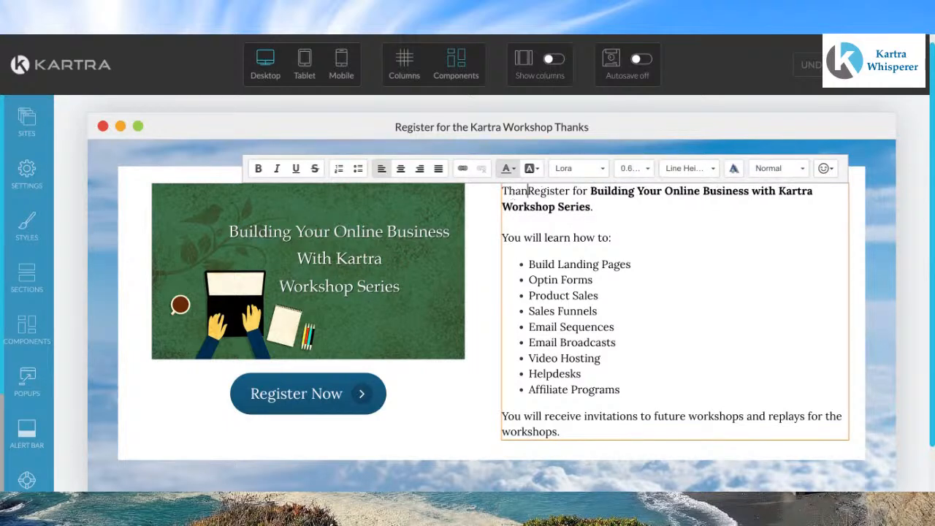
{"action": "type", "text": "ks f"}
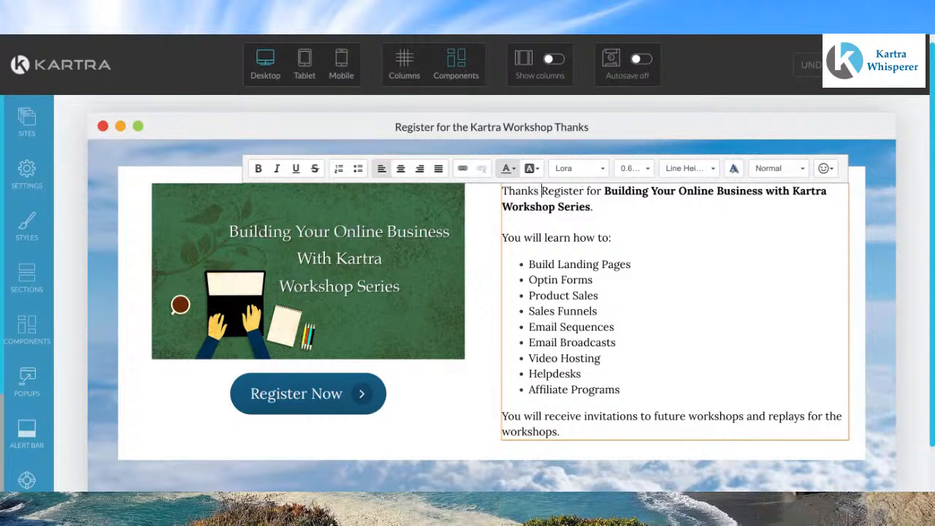
{"action": "type", "text": "or"}
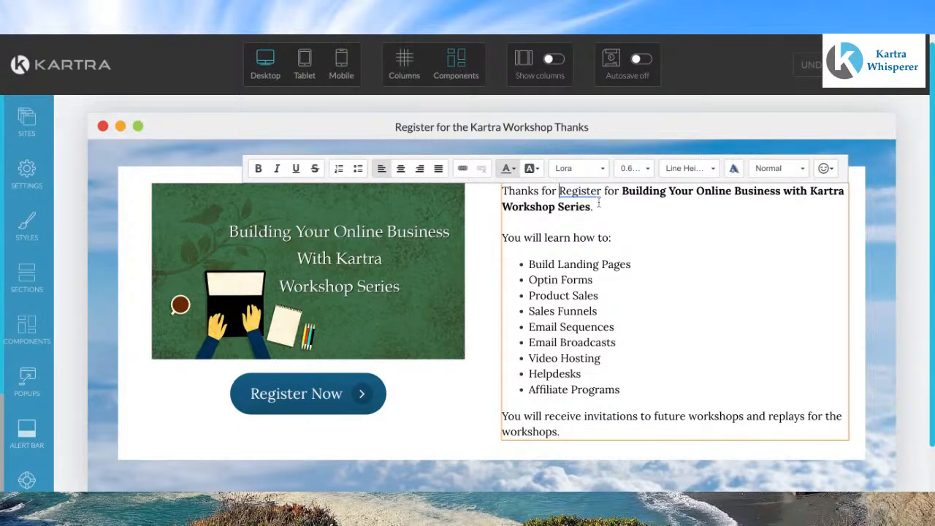
{"action": "left_click", "coordinate": [589, 213]}
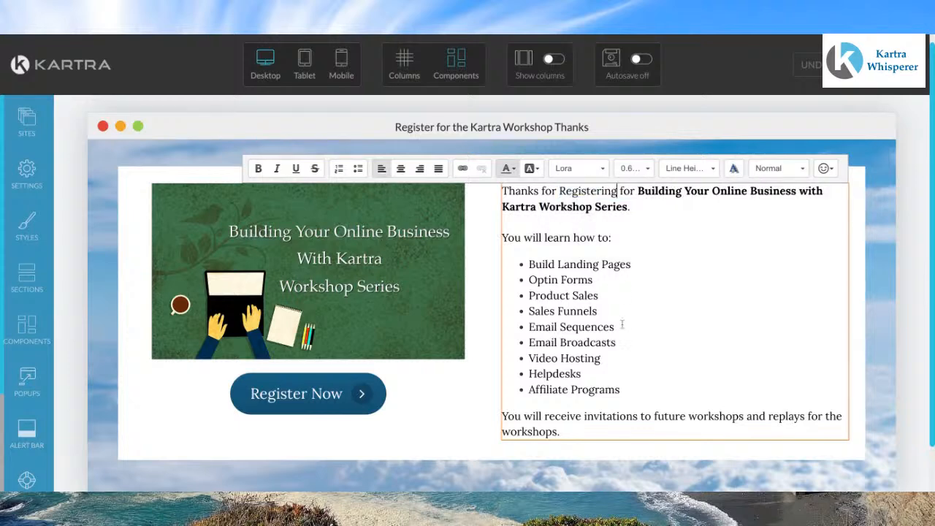
Step: Delete the learning list and closing paragraph from the text block
{"action": "left_click", "coordinate": [576, 426]}
{"action": "key", "text": "shift+Up"}
{"action": "key", "text": "shift+Up"}
{"action": "key", "text": "shift+Up"}
{"action": "key", "text": "shift+Up"}
{"action": "key", "text": "shift+Up"}
{"action": "key", "text": "shift+Up"}
{"action": "key", "text": "shift+Up"}
{"action": "key", "text": "shift+Up"}
{"action": "key", "text": "shift+Up"}
{"action": "key", "text": "shift+Up"}
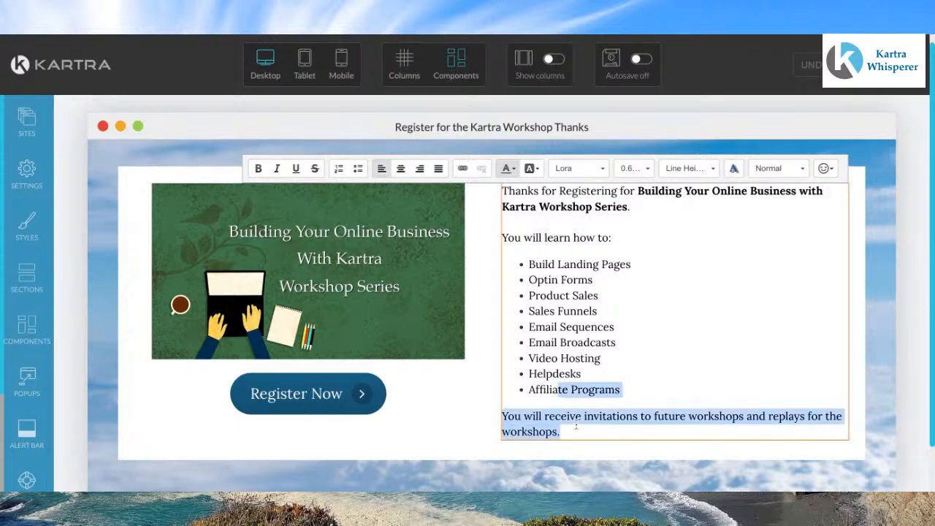
{"action": "key", "text": "shift+Up"}
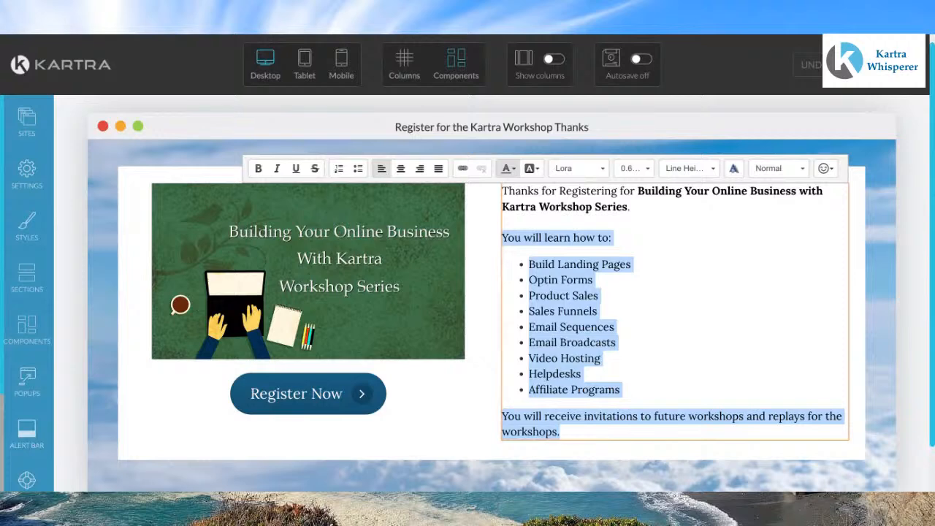
{"action": "key", "text": "BackSpace"}
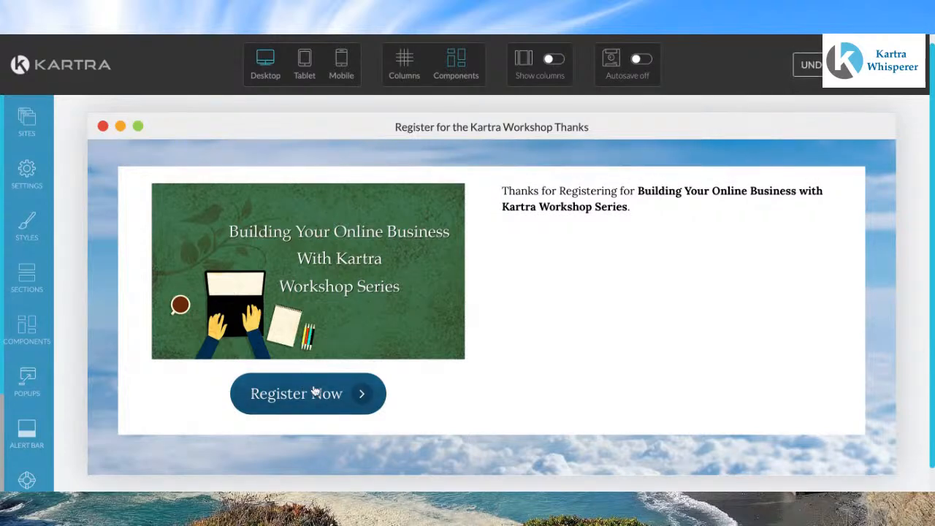
Step: Move the Register Now button into the right column below the thank-you text
{"action": "mouse_move", "coordinate": [313, 388]}
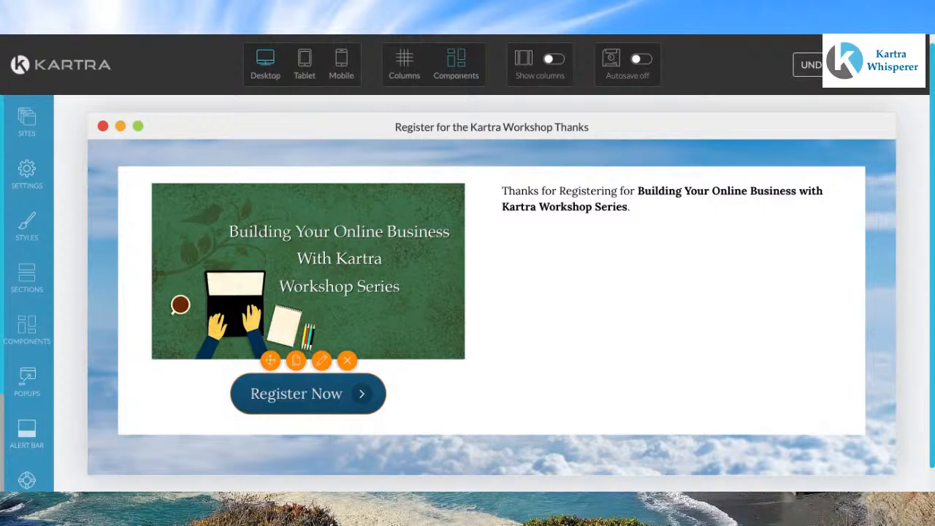
{"action": "left_click_drag", "start_coordinate": [270, 360], "coordinate": [271, 366]}
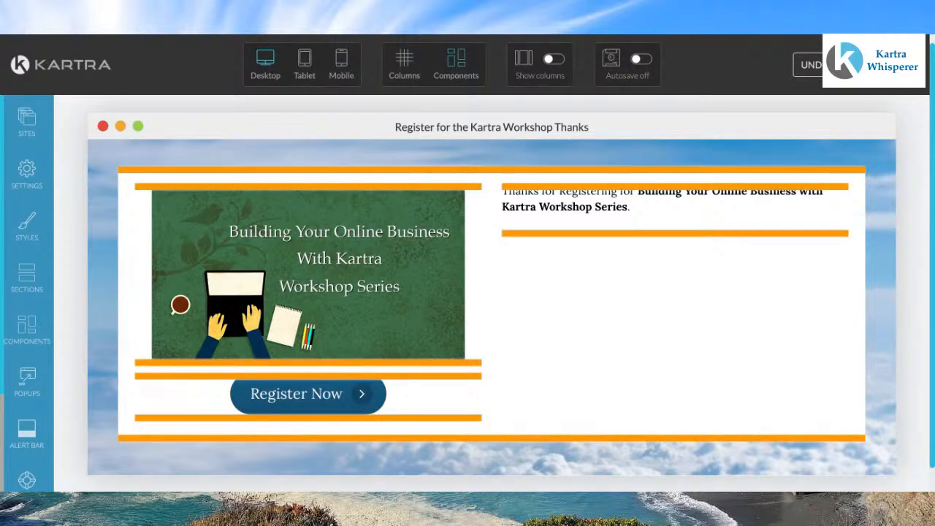
{"action": "left_click_drag", "start_coordinate": [673, 252], "coordinate": [674, 236]}
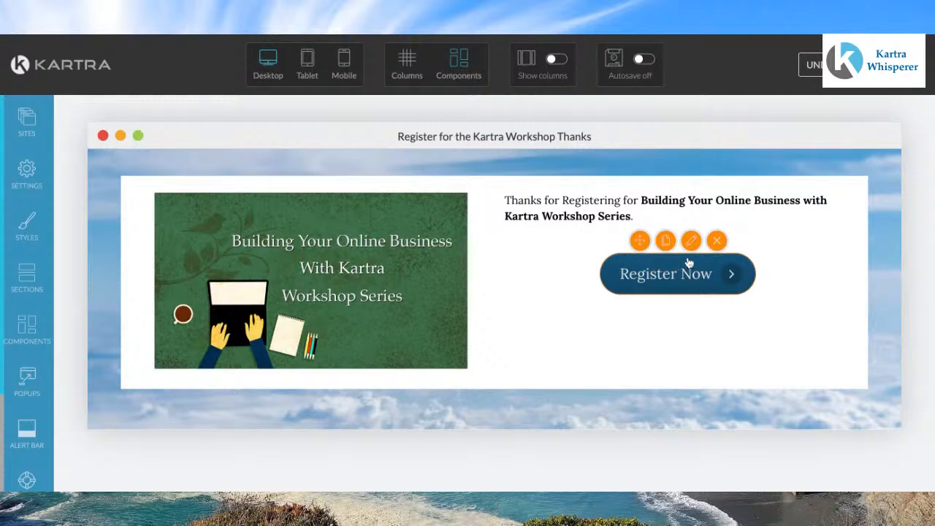
Step: Open the button's configuration and set its text to "Chat with" followed by the host's name
{"action": "left_click", "coordinate": [692, 241]}
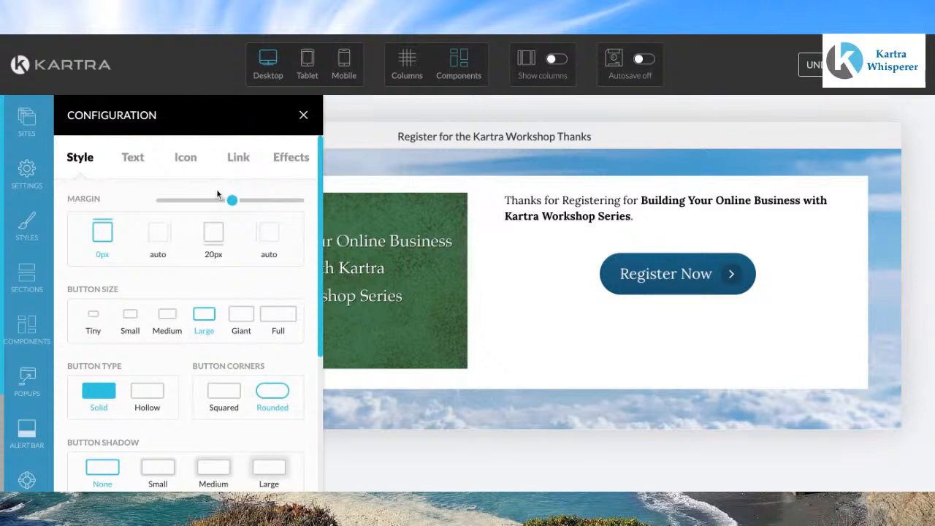
{"action": "left_click", "coordinate": [132, 160]}
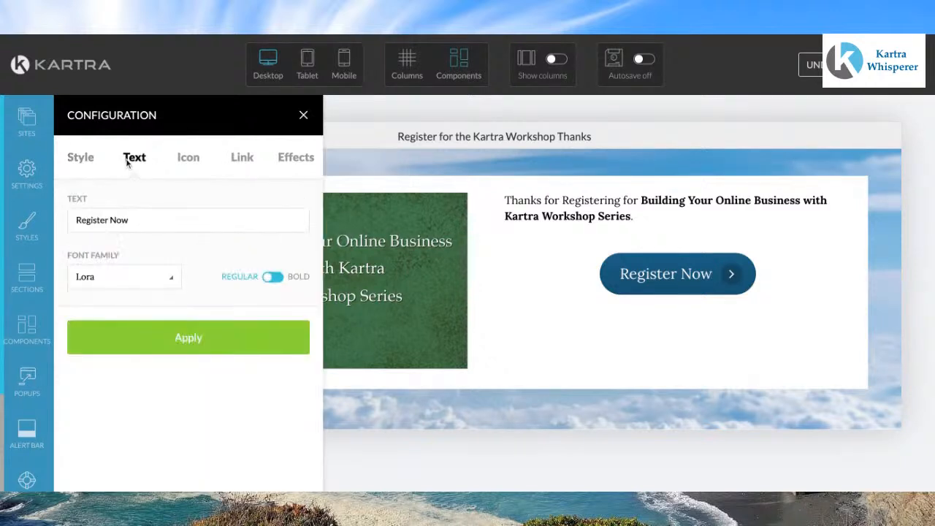
{"action": "triple_click", "coordinate": [136, 221]}
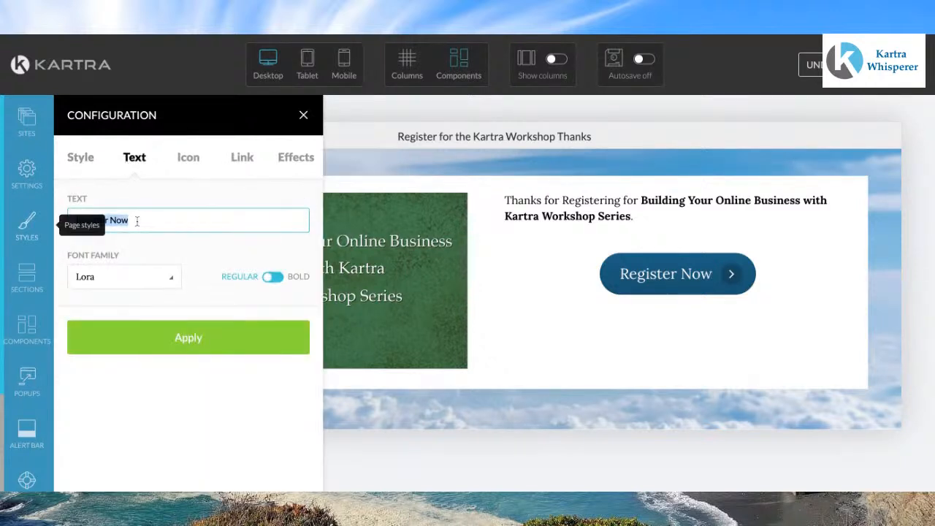
{"action": "key", "text": "BackSpace"}
{"action": "type", "text": "Chat with Greg Dixon"}
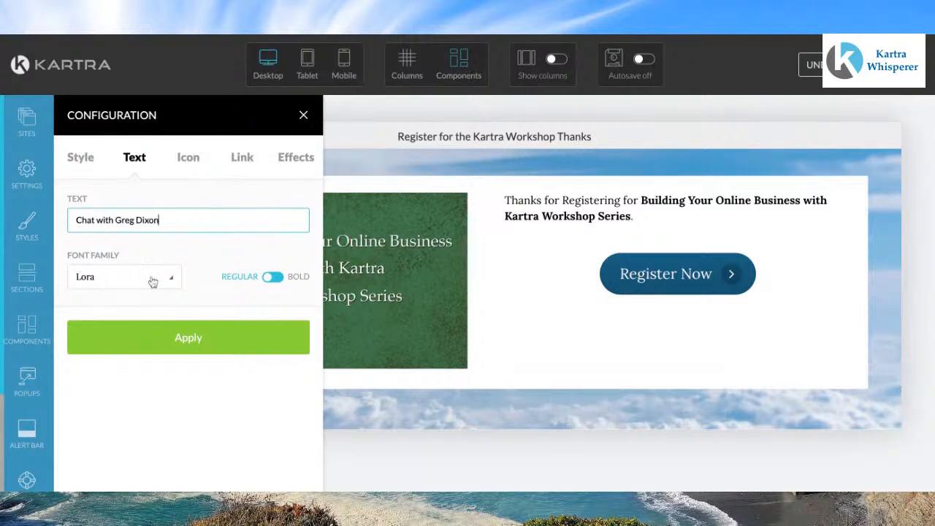
Step: Give the button a calendar icon and apply the change
{"action": "left_click", "coordinate": [190, 159]}
{"action": "left_click", "coordinate": [167, 270]}
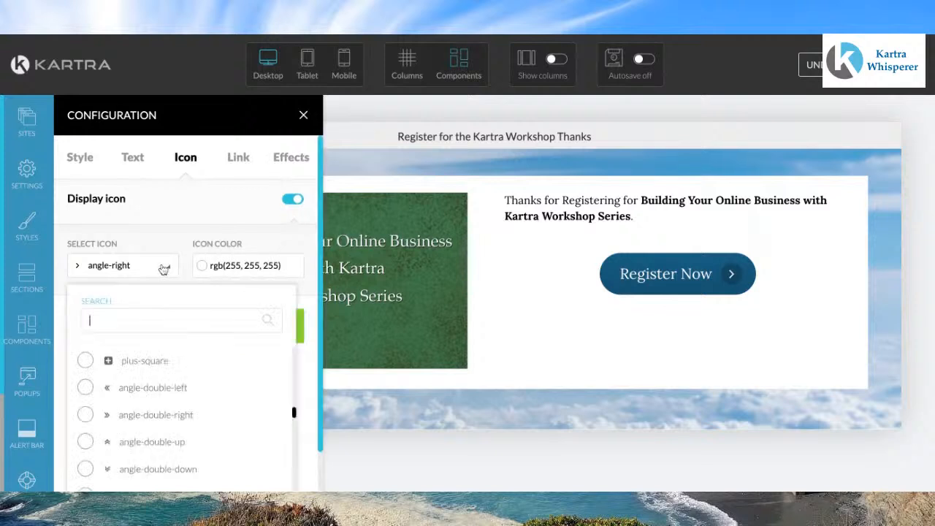
{"action": "type", "text": "cal"}
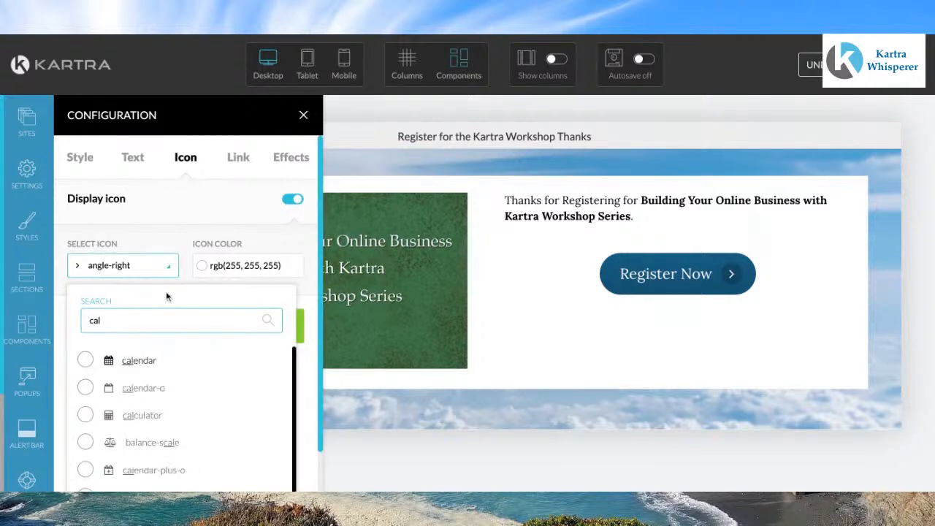
{"action": "left_click", "coordinate": [139, 360]}
{"action": "left_click", "coordinate": [165, 343]}
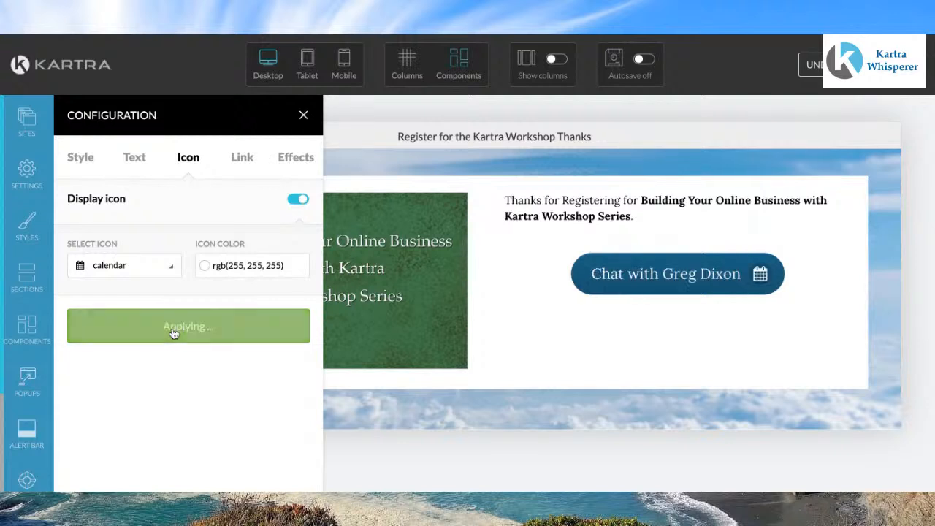
Step: Set the button's link action to Link to a Kartra calendar
{"action": "left_click", "coordinate": [241, 158]}
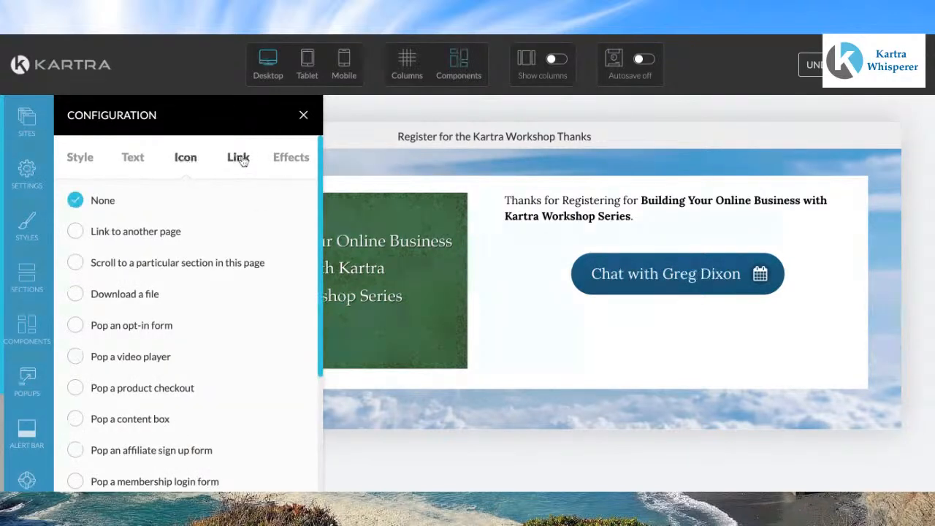
{"action": "scroll", "coordinate": [242, 161], "scroll_direction": "down", "scroll_amount": 1}
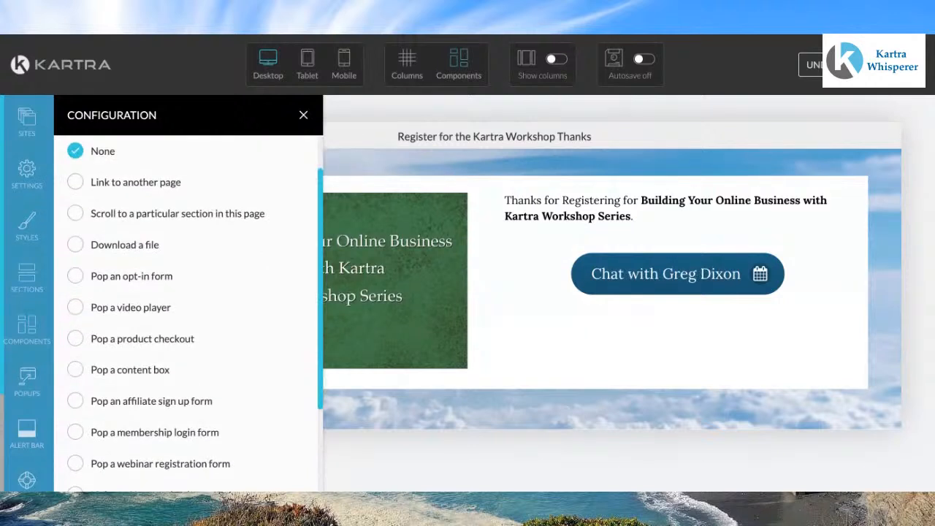
{"action": "scroll", "coordinate": [243, 161], "scroll_direction": "down", "scroll_amount": 1}
{"action": "scroll", "coordinate": [188, 307], "scroll_direction": "down", "scroll_amount": 2}
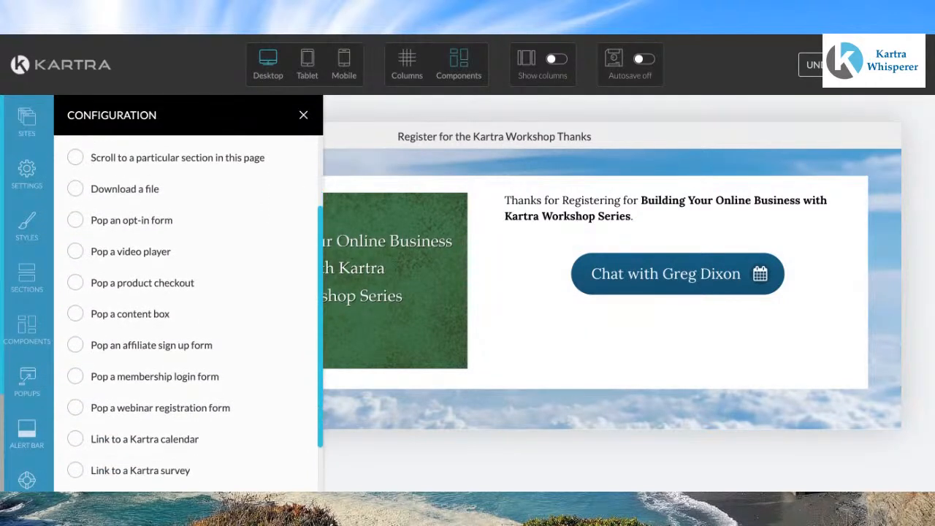
{"action": "scroll", "coordinate": [188, 307], "scroll_direction": "down", "scroll_amount": 1}
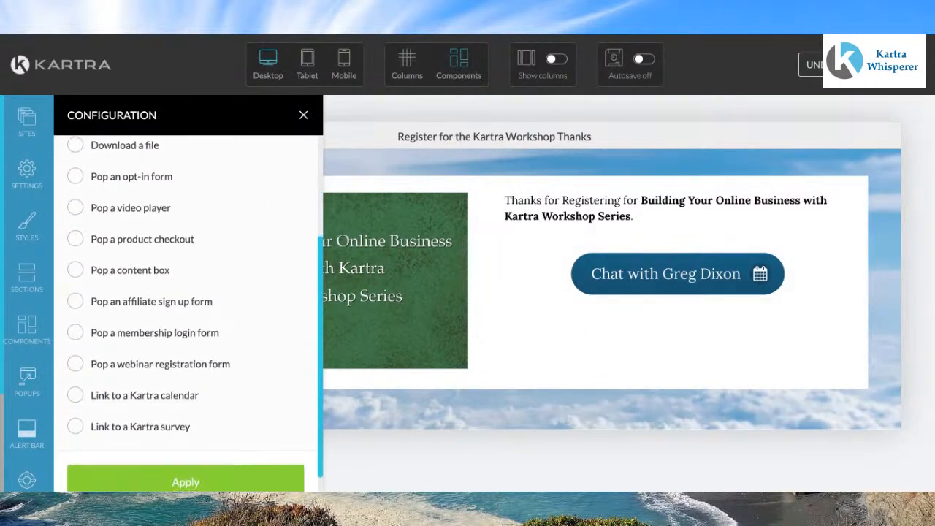
{"action": "left_click", "coordinate": [75, 396]}
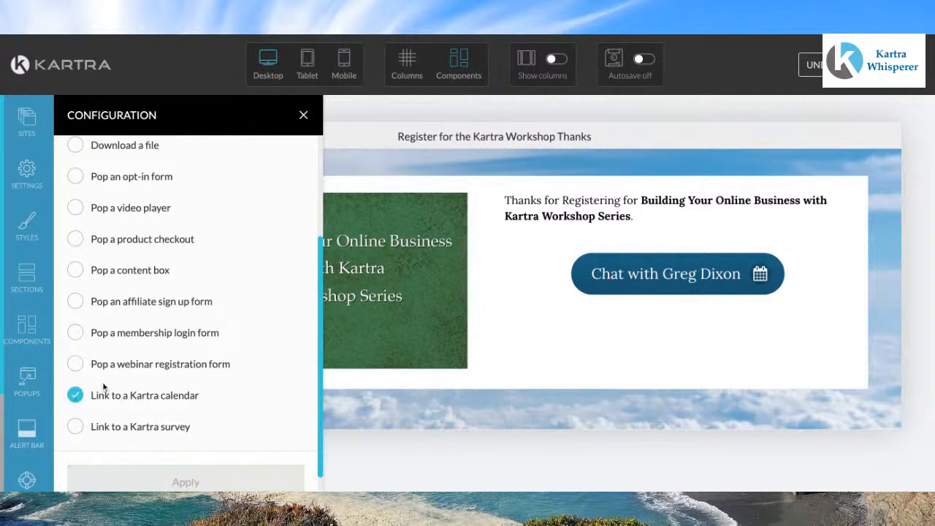
Step: Choose the host's calendar, select the overlay popup calendar option, apply, and close the configuration
{"action": "scroll", "coordinate": [218, 364], "scroll_direction": "down", "scroll_amount": 3}
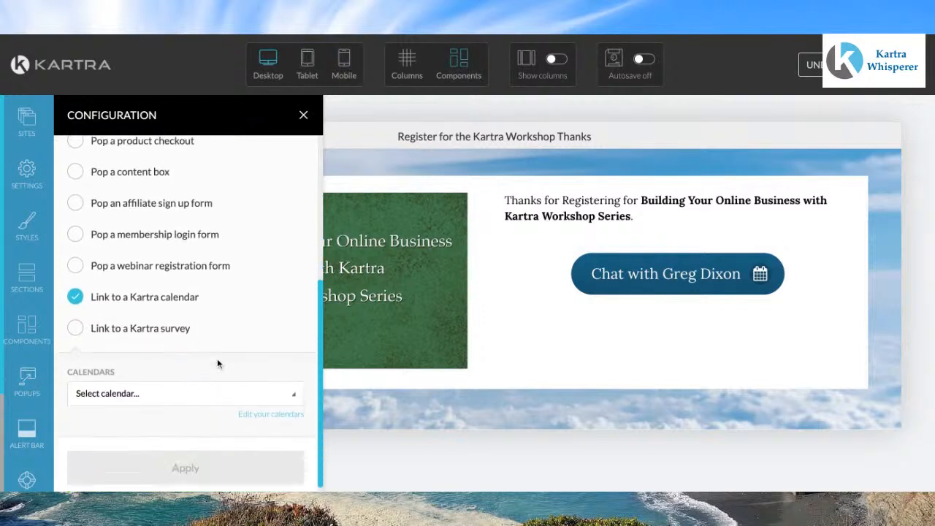
{"action": "left_click", "coordinate": [295, 389]}
{"action": "scroll", "coordinate": [198, 434], "scroll_direction": "down", "scroll_amount": 1}
{"action": "scroll", "coordinate": [200, 435], "scroll_direction": "down", "scroll_amount": 1}
{"action": "left_click", "coordinate": [125, 431]}
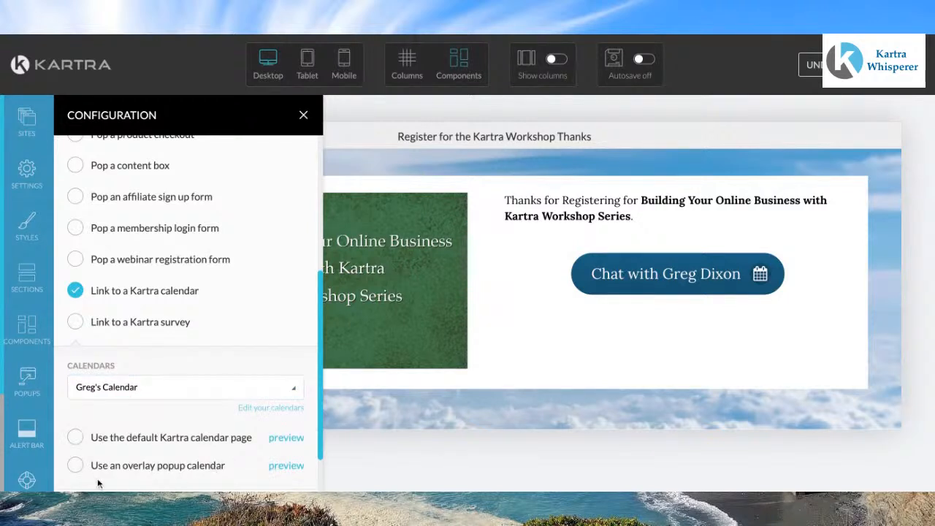
{"action": "left_click", "coordinate": [78, 466]}
{"action": "scroll", "coordinate": [188, 389], "scroll_direction": "down", "scroll_amount": 1}
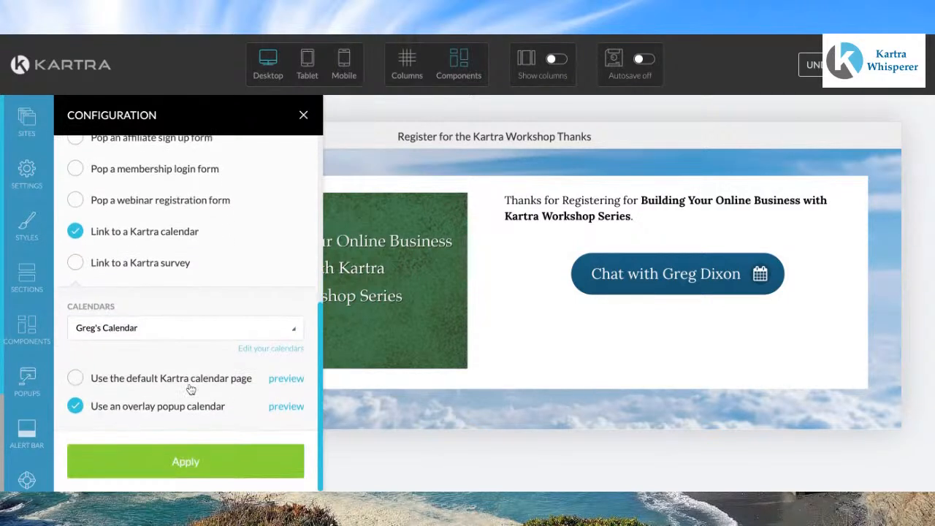
{"action": "left_click", "coordinate": [195, 465]}
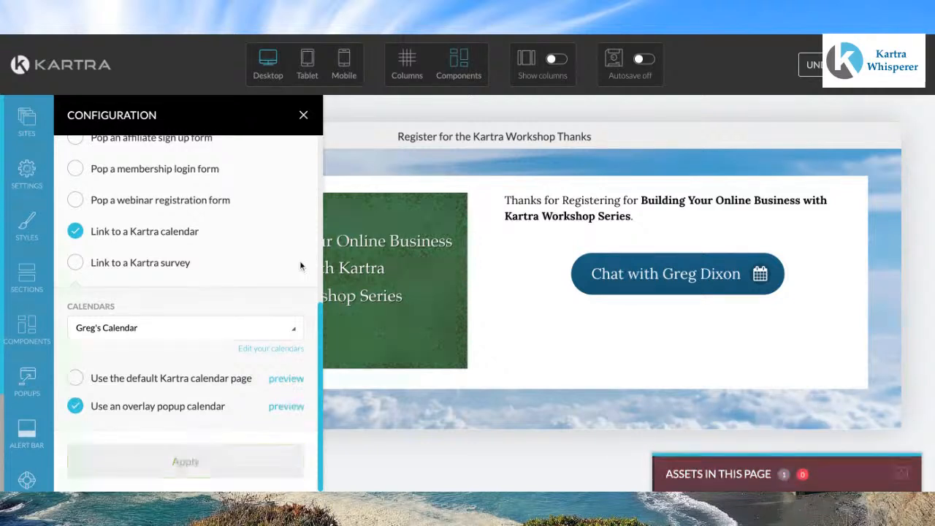
{"action": "left_click", "coordinate": [304, 117]}
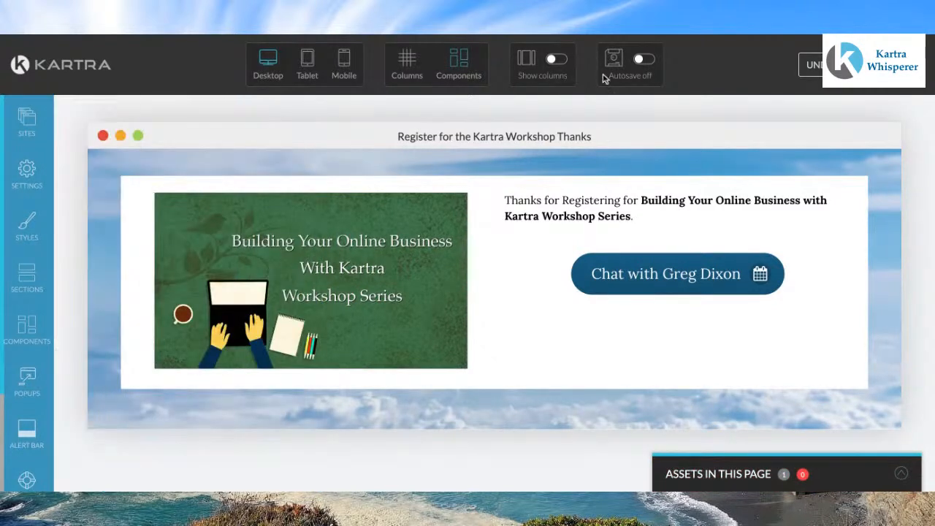
Step: Change the page's SEO title to "Thanks for registering for the Kartra Workshop"
{"action": "left_click", "coordinate": [926, 78]}
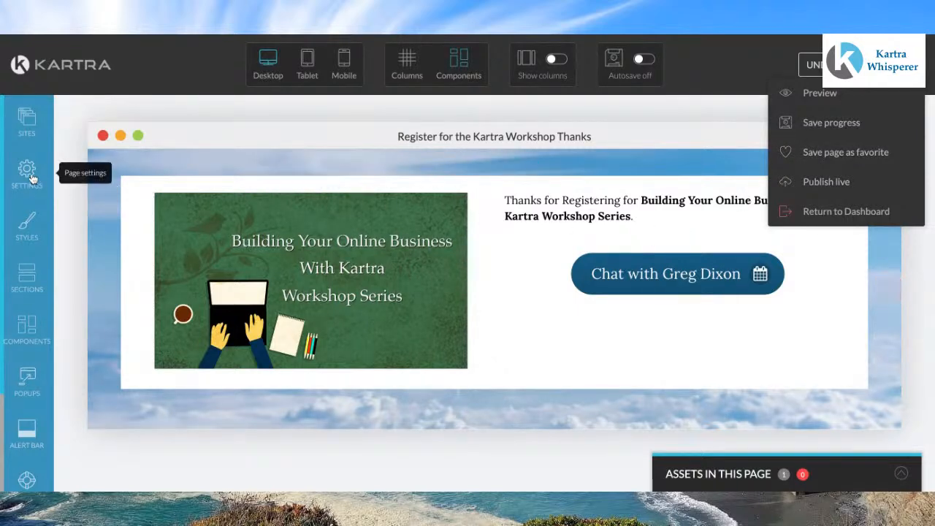
{"action": "left_click", "coordinate": [26, 171]}
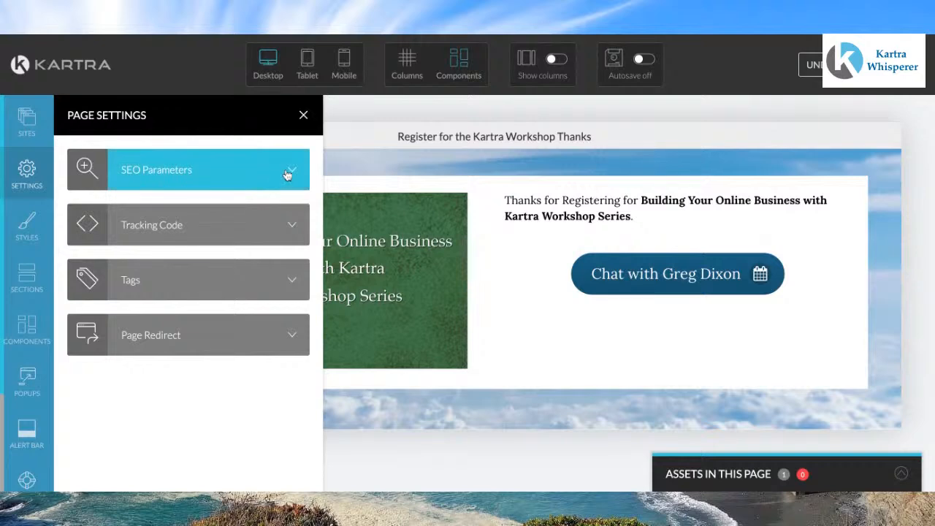
{"action": "left_click", "coordinate": [286, 174]}
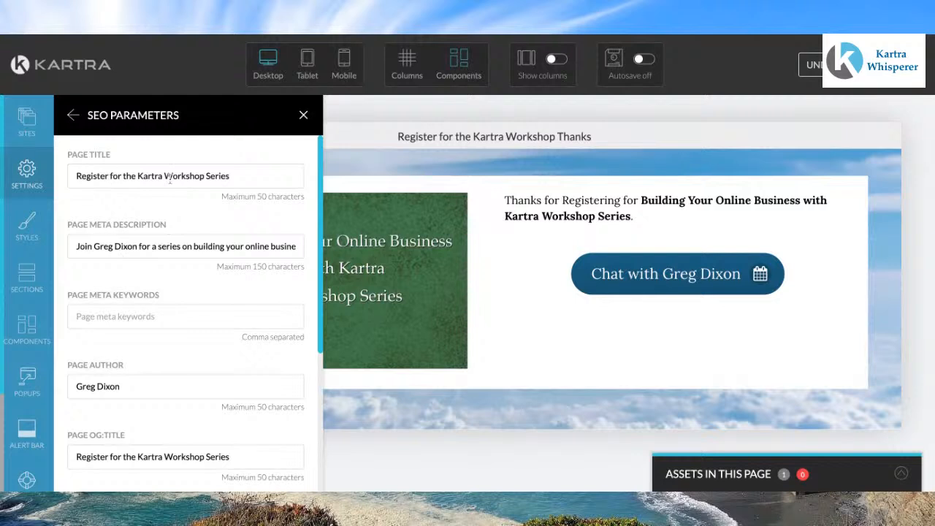
{"action": "left_click_drag", "start_coordinate": [107, 177], "coordinate": [73, 178]}
{"action": "type", "text": "Thanks"}
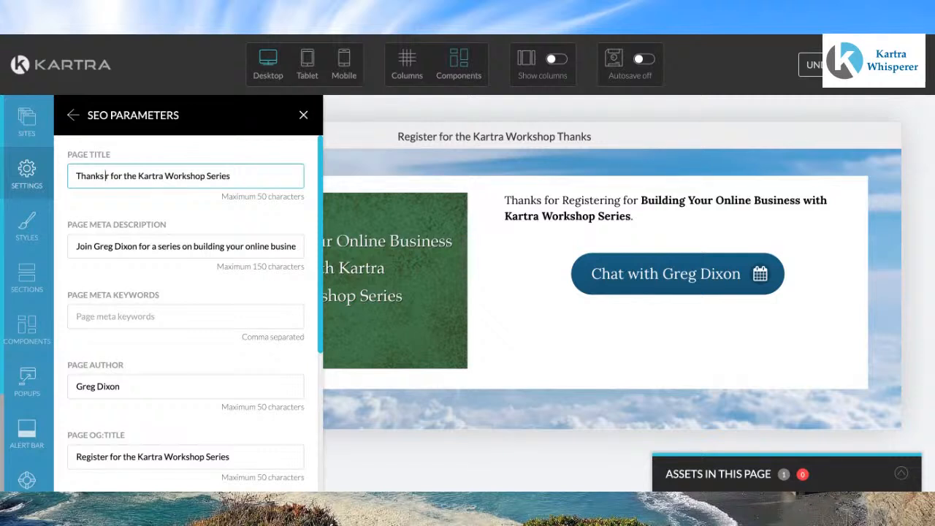
{"action": "type", "text": " for"}
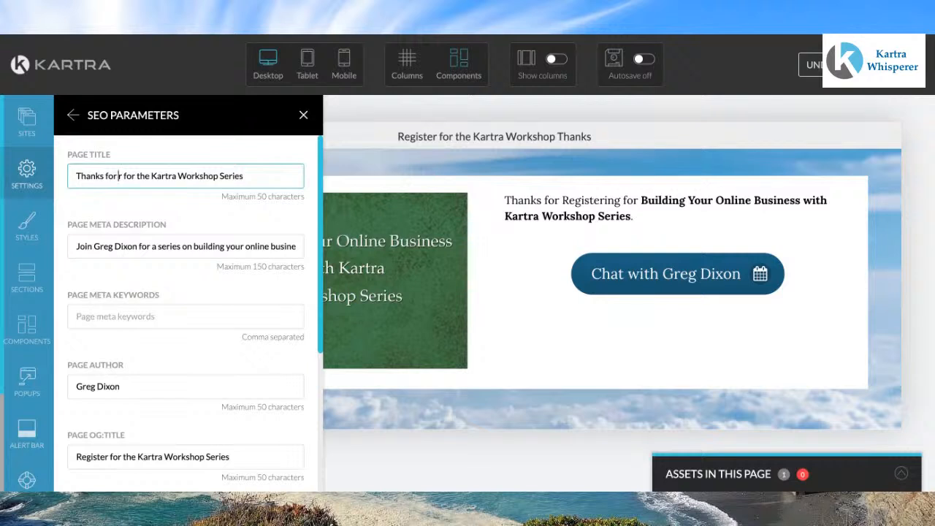
{"action": "type", "text": " re"}
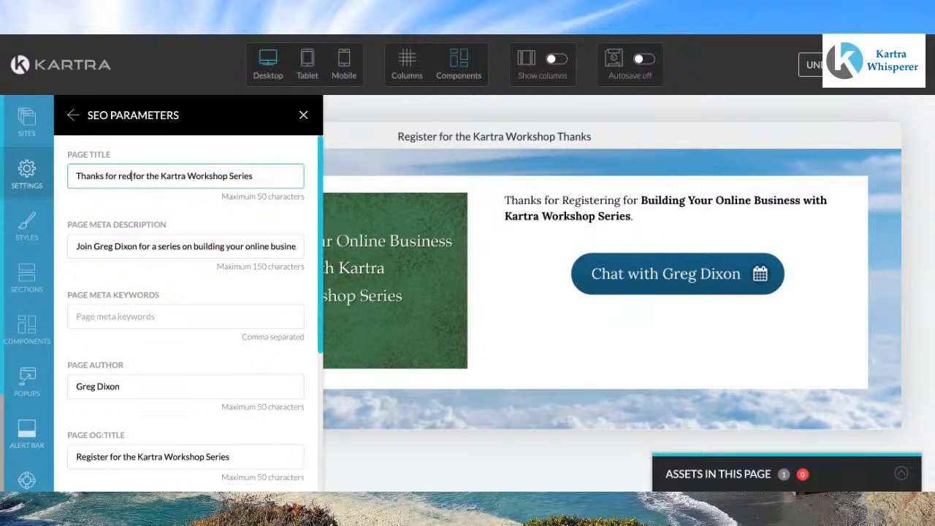
{"action": "type", "text": "gister"}
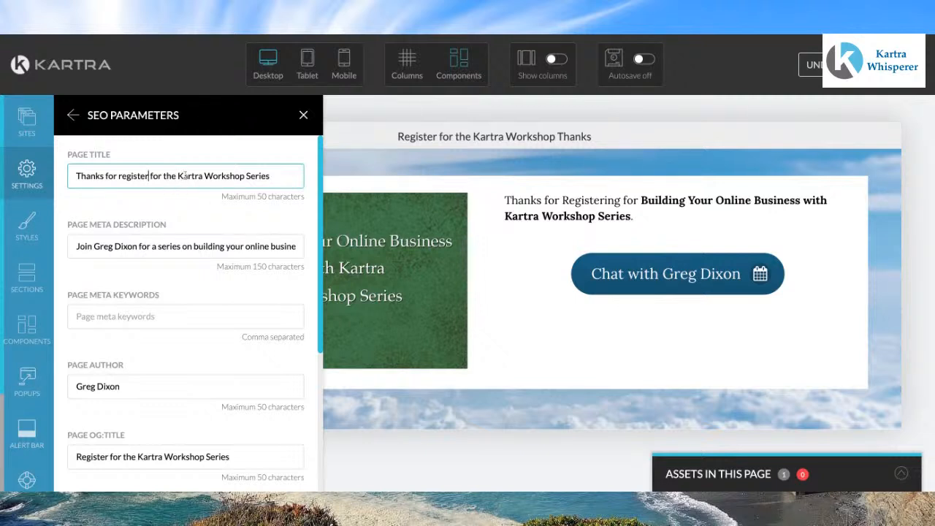
{"action": "key", "text": "BackSpace"}
{"action": "key", "text": "BackSpace"}
{"action": "key", "text": "BackSpace"}
{"action": "key", "text": "BackSpace"}
{"action": "key", "text": "BackSpace"}
{"action": "key", "text": "BackSpace"}
{"action": "key", "text": "BackSpace"}
{"action": "left_click", "coordinate": [150, 176]}
{"action": "type", "text": "ing"}
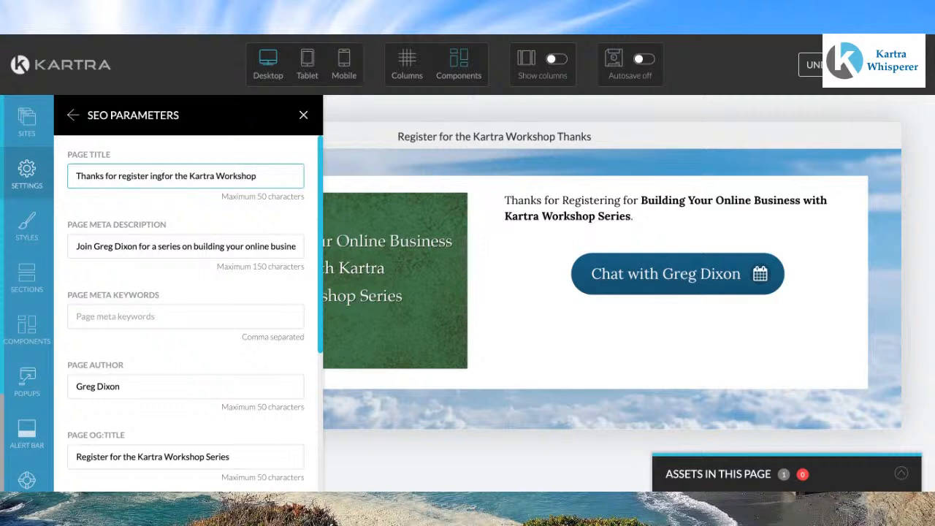
{"action": "left_click", "coordinate": [149, 177]}
{"action": "key", "text": "BackSpace"}
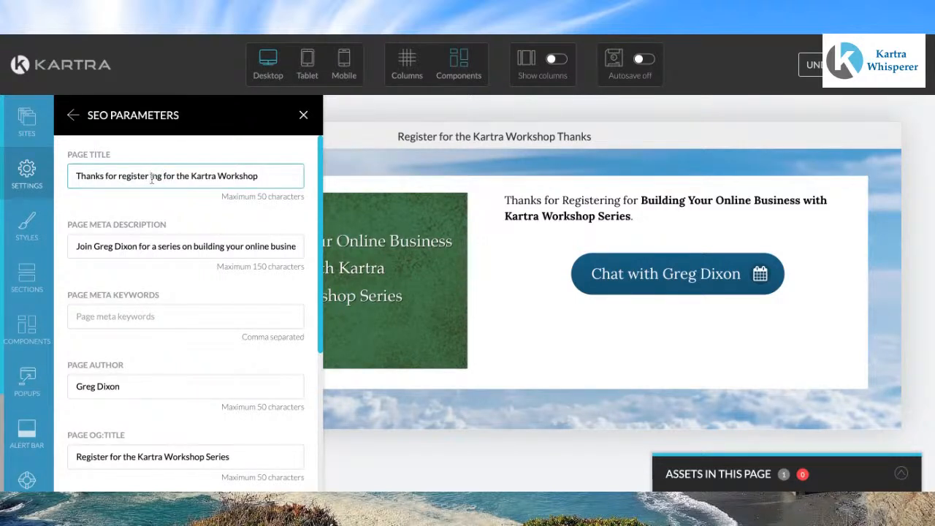
{"action": "key", "text": "BackSpace"}
{"action": "left_click", "coordinate": [284, 177]}
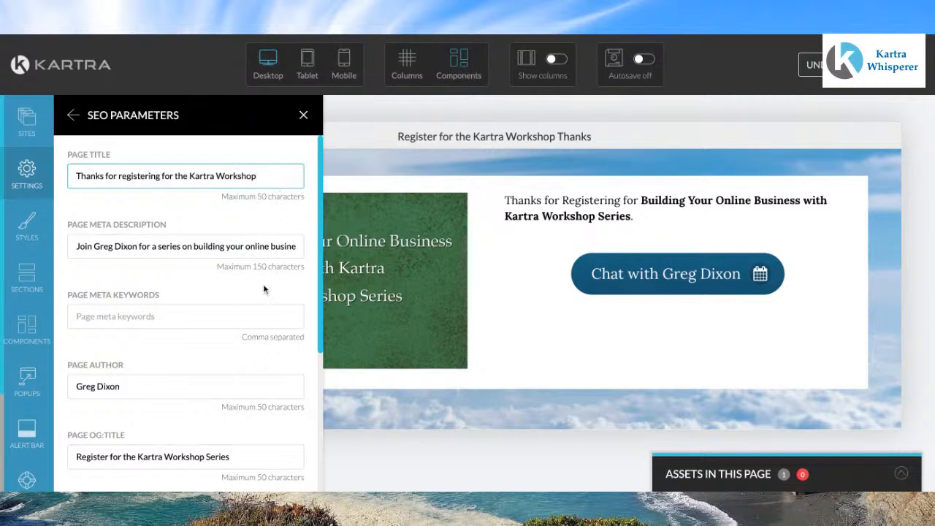
Step: Apply the SEO parameters and close the page settings
{"action": "scroll", "coordinate": [232, 425], "scroll_direction": "down", "scroll_amount": 1}
{"action": "scroll", "coordinate": [232, 426], "scroll_direction": "down", "scroll_amount": 3}
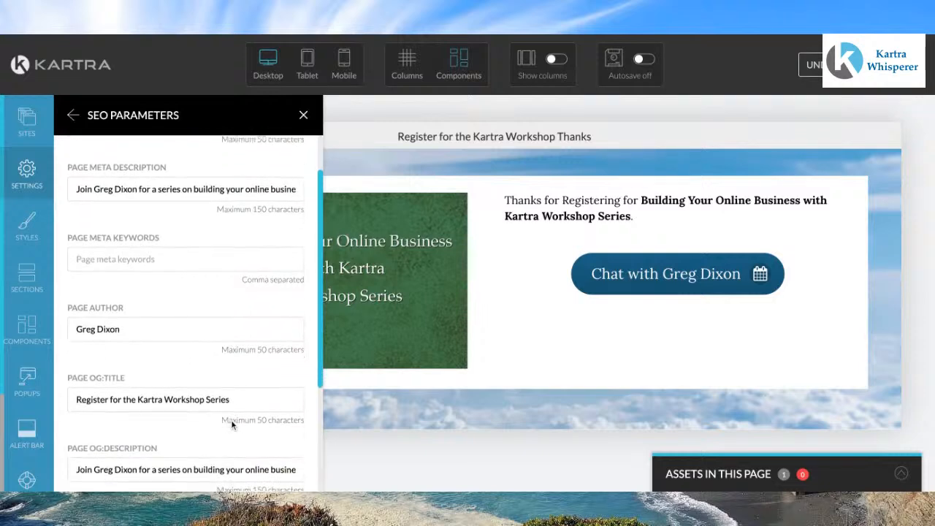
{"action": "scroll", "coordinate": [233, 426], "scroll_direction": "up", "scroll_amount": 3}
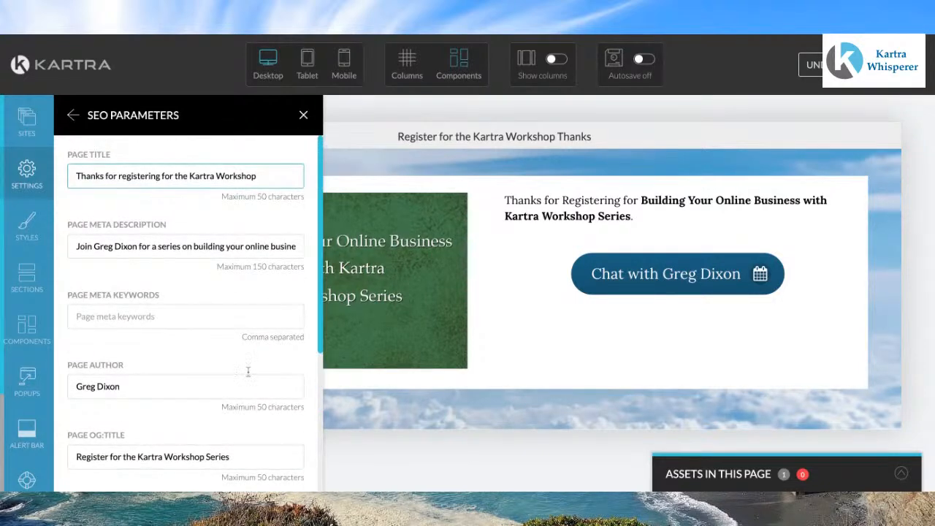
{"action": "scroll", "coordinate": [278, 259], "scroll_direction": "down", "scroll_amount": 5}
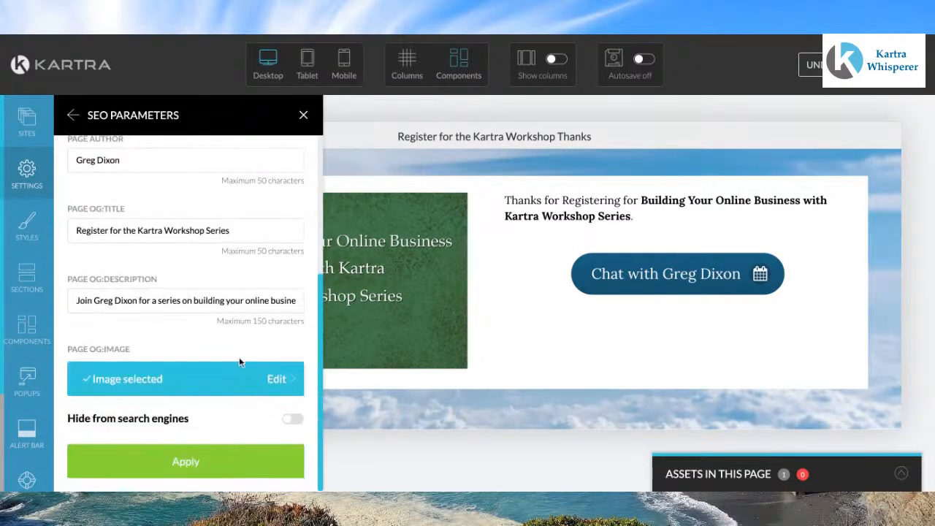
{"action": "left_click", "coordinate": [207, 465]}
{"action": "left_click", "coordinate": [303, 116]}
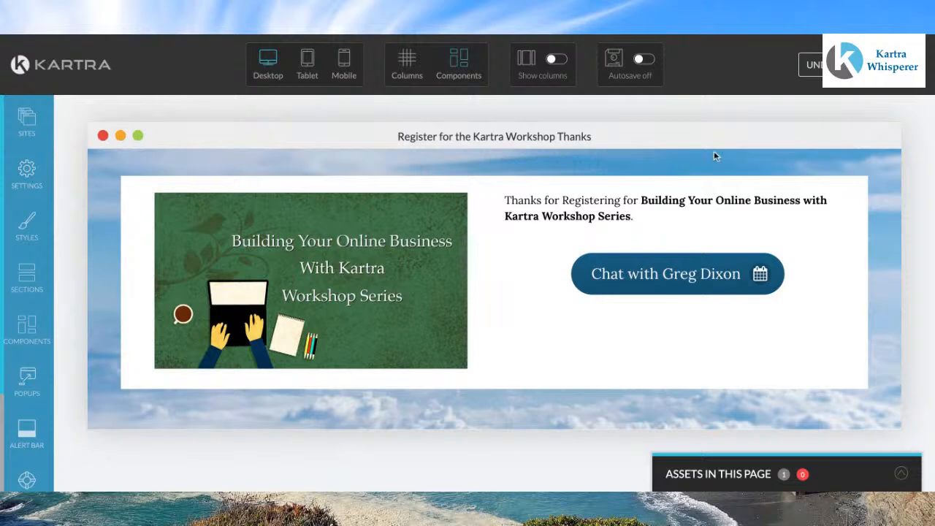
Step: Publish the page live and choose to get the page link
{"action": "left_click", "coordinate": [909, 66]}
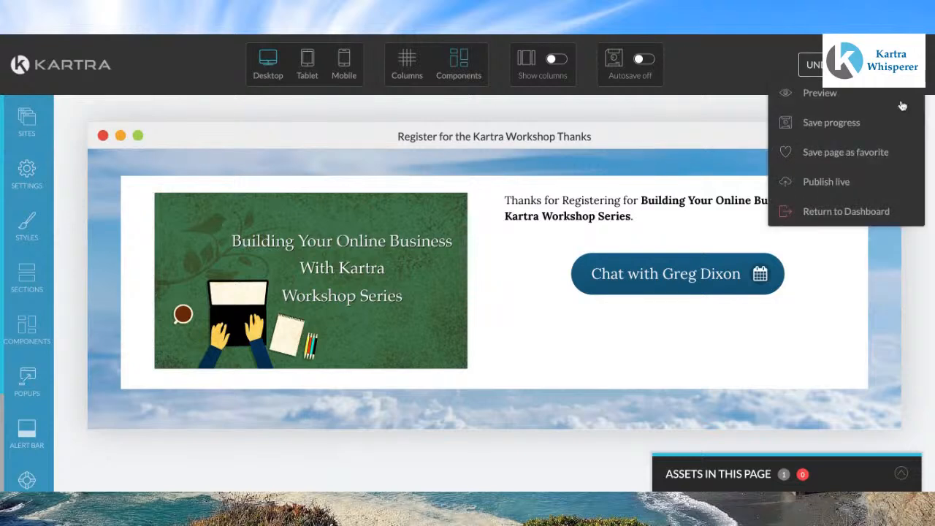
{"action": "left_click", "coordinate": [833, 184]}
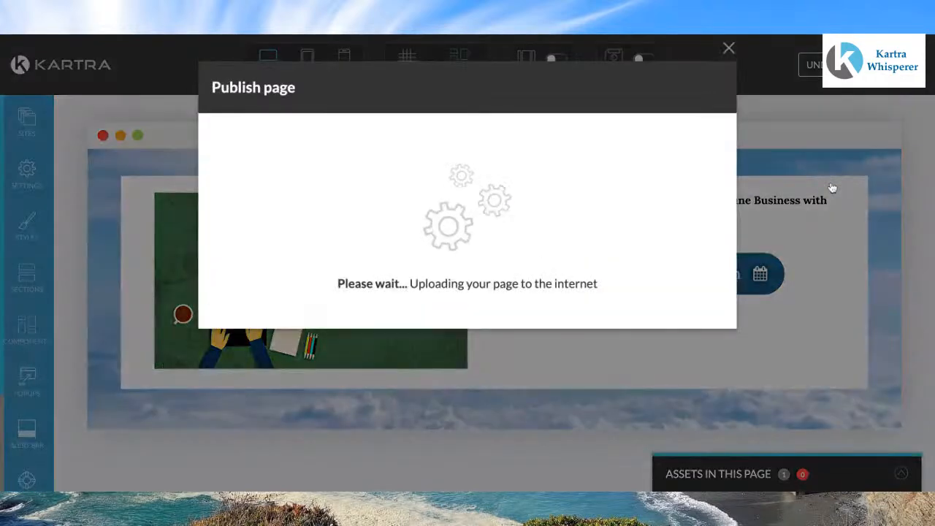
{"action": "left_click", "coordinate": [385, 231]}
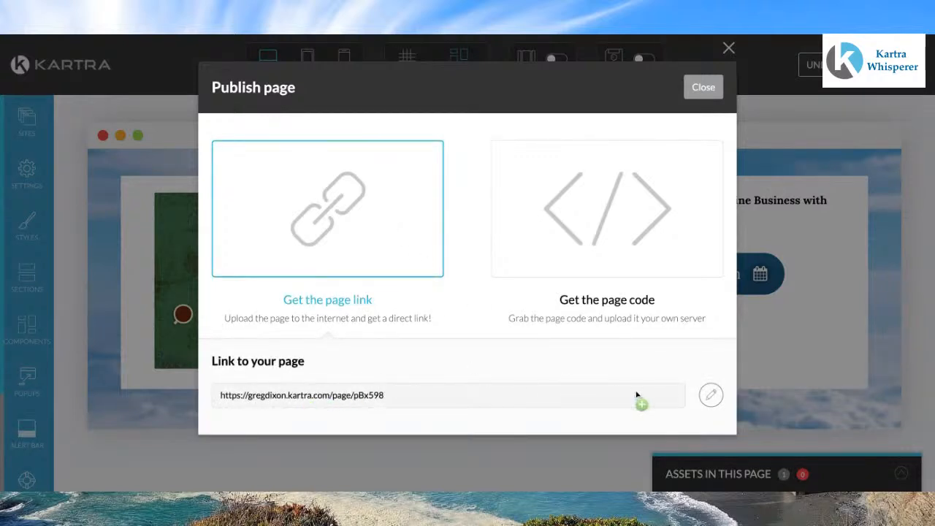
Step: Edit the page link to use the custom website domain instead of the Kartra subdomain
{"action": "left_click", "coordinate": [710, 395]}
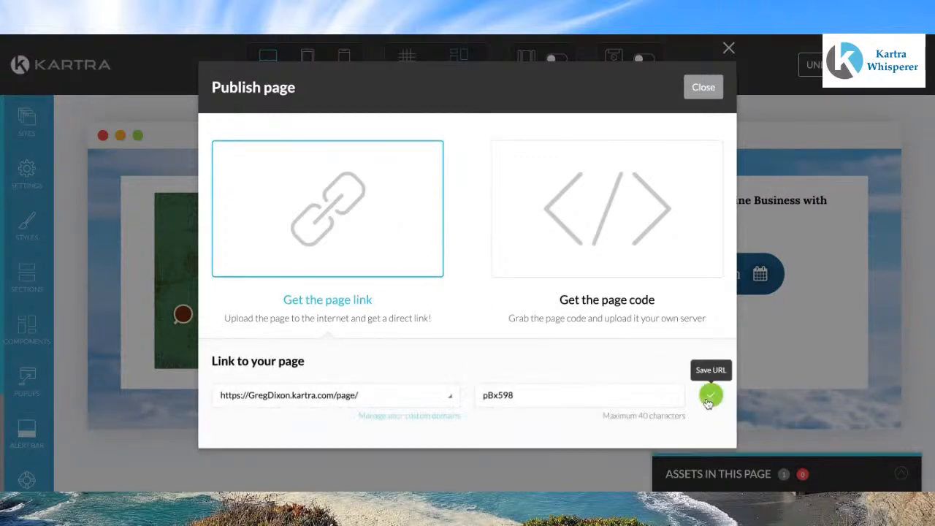
{"action": "left_click", "coordinate": [449, 400]}
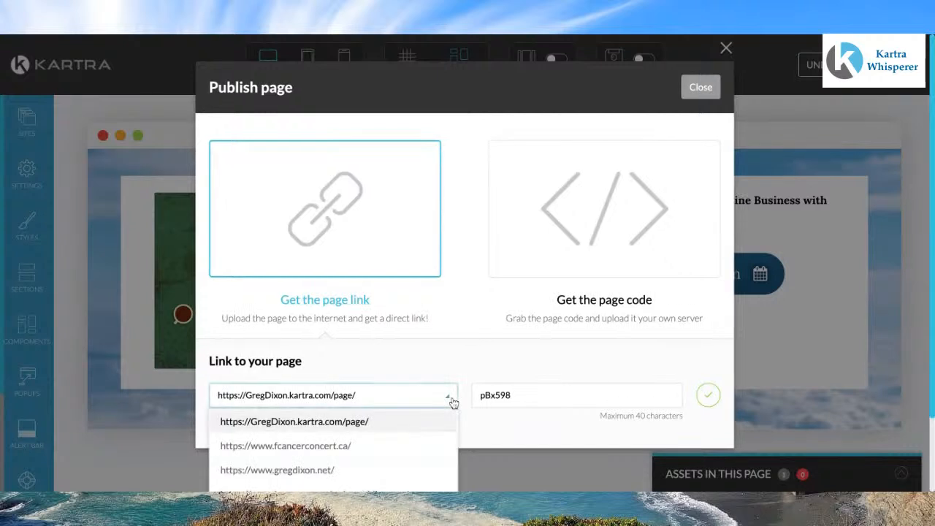
{"action": "left_click", "coordinate": [322, 470]}
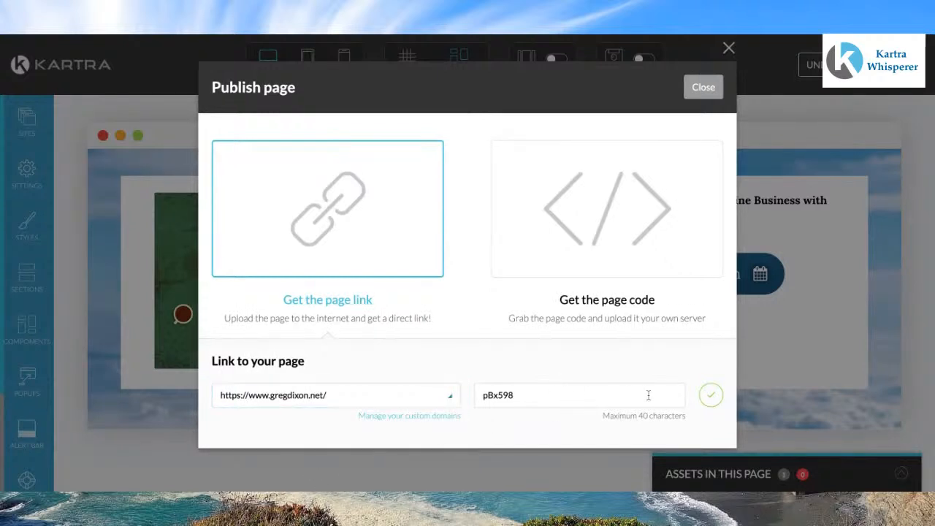
Step: Set the page link's path to "businessworkshopthanks", confirm it, and close the publish dialog
{"action": "double_click", "coordinate": [574, 397]}
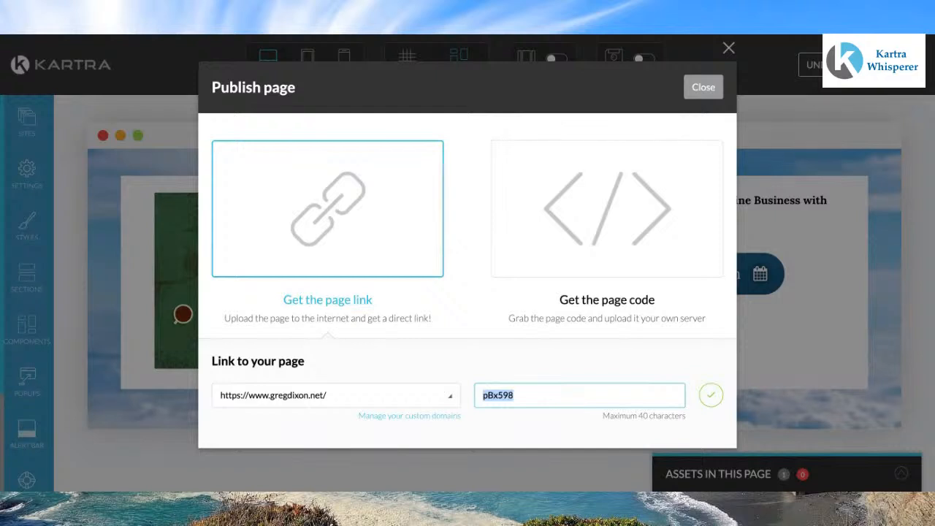
{"action": "type", "text": "businesswork"}
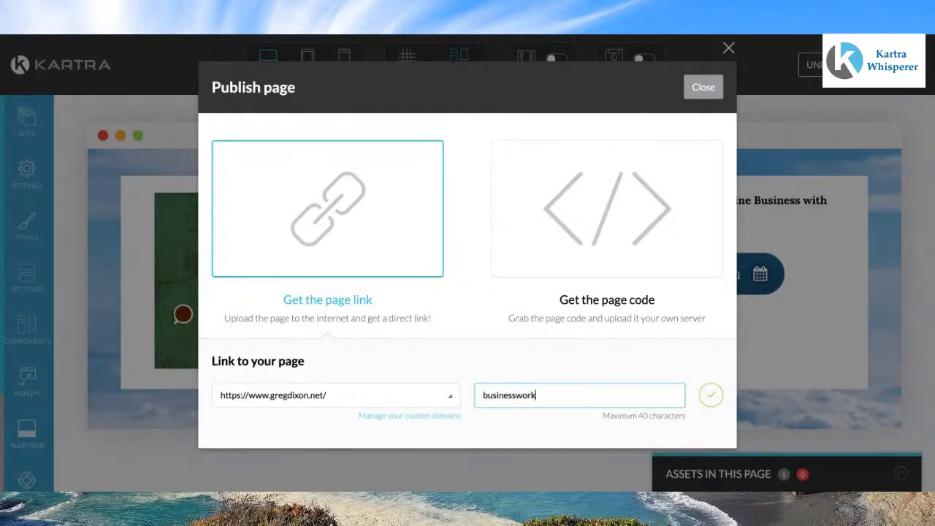
{"action": "type", "text": "shopthanks"}
{"action": "left_click", "coordinate": [710, 398]}
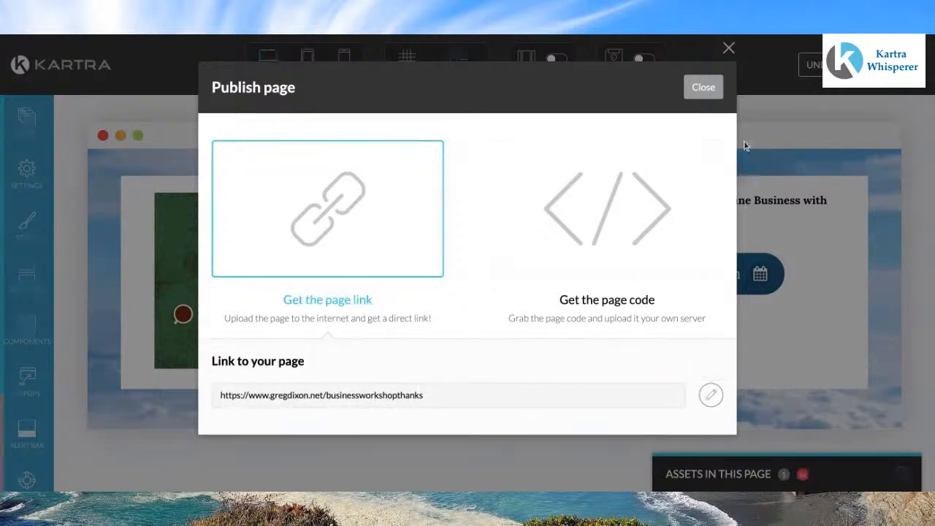
{"action": "left_click", "coordinate": [704, 90]}
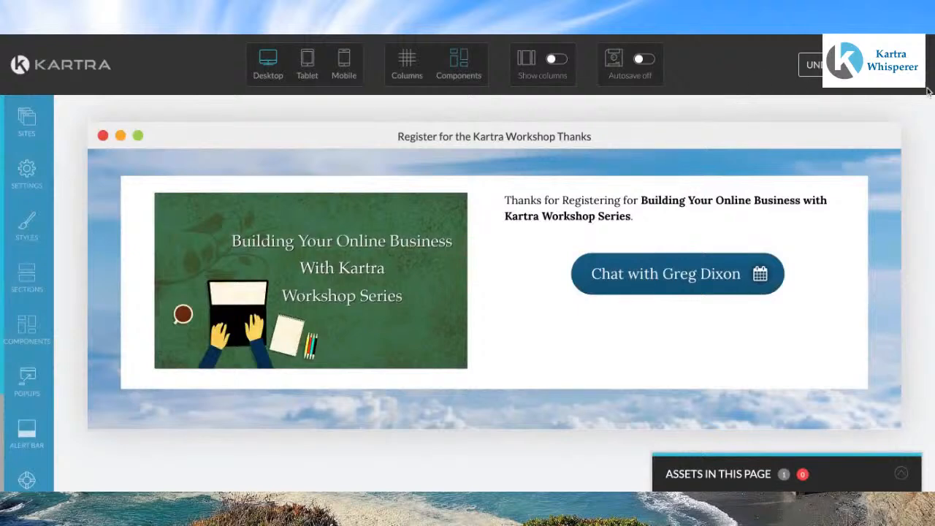
Step: Publish the page live again and close the publish dialog
{"action": "left_click", "coordinate": [927, 82]}
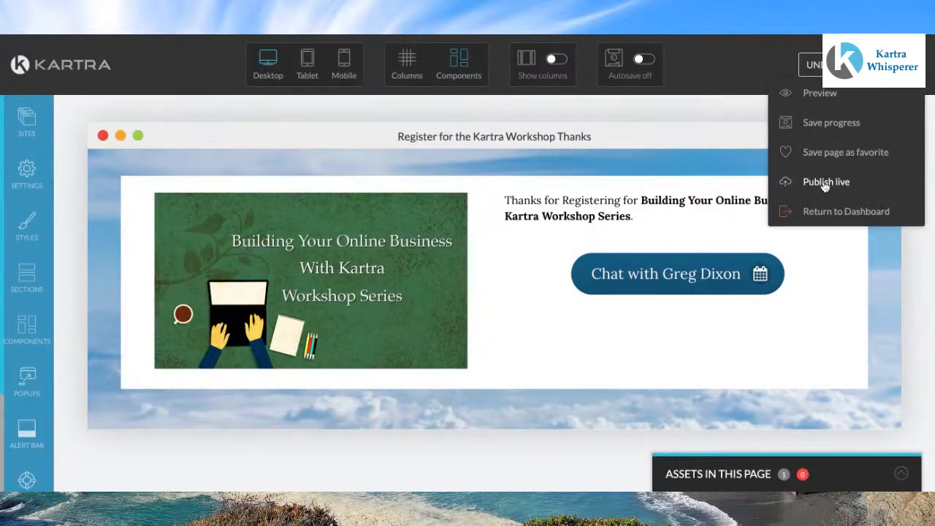
{"action": "left_click", "coordinate": [825, 188]}
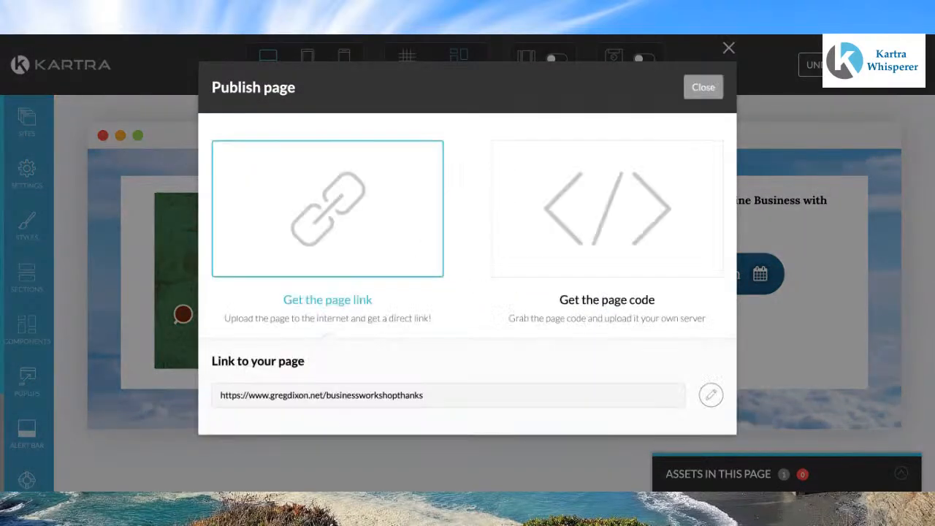
{"action": "left_click", "coordinate": [715, 89]}
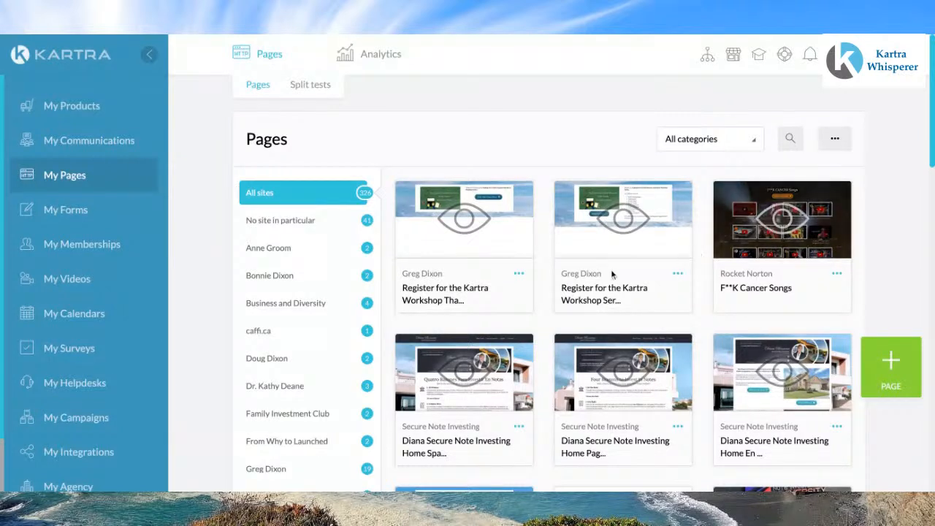
Step: Create a new opt-in form named "Building Your Online Business Workshops"
{"action": "left_click", "coordinate": [66, 212]}
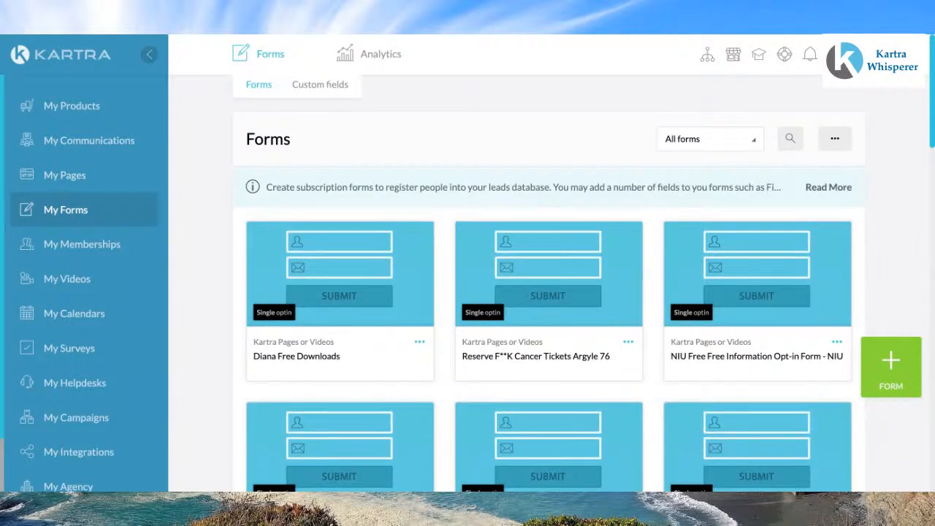
{"action": "left_click", "coordinate": [891, 365]}
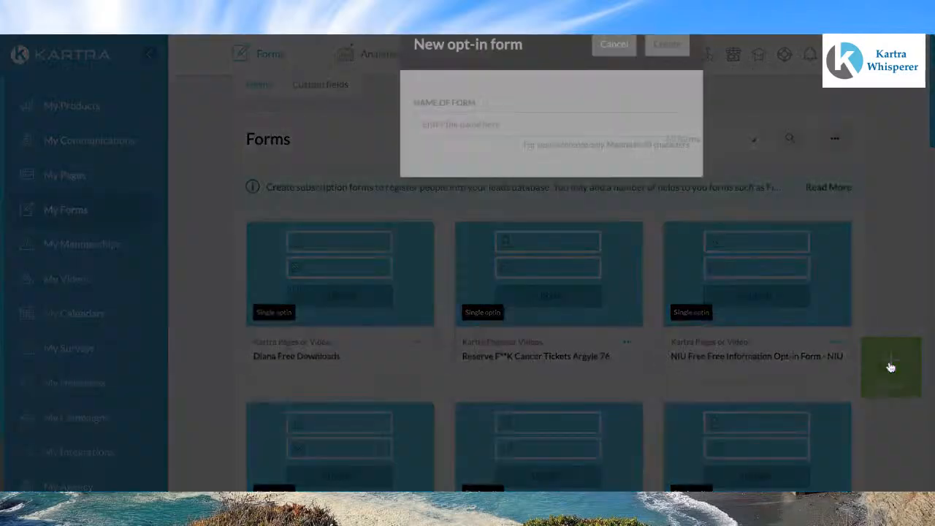
{"action": "left_click", "coordinate": [465, 161]}
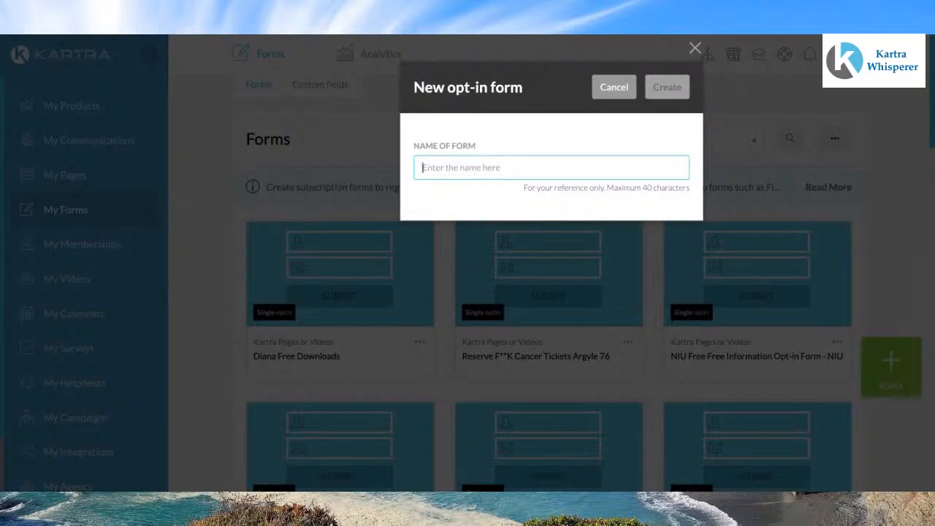
{"action": "type", "text": "Building Your Online Business W"}
{"action": "key", "text": "BackSpace"}
{"action": "type", "text": "W"}
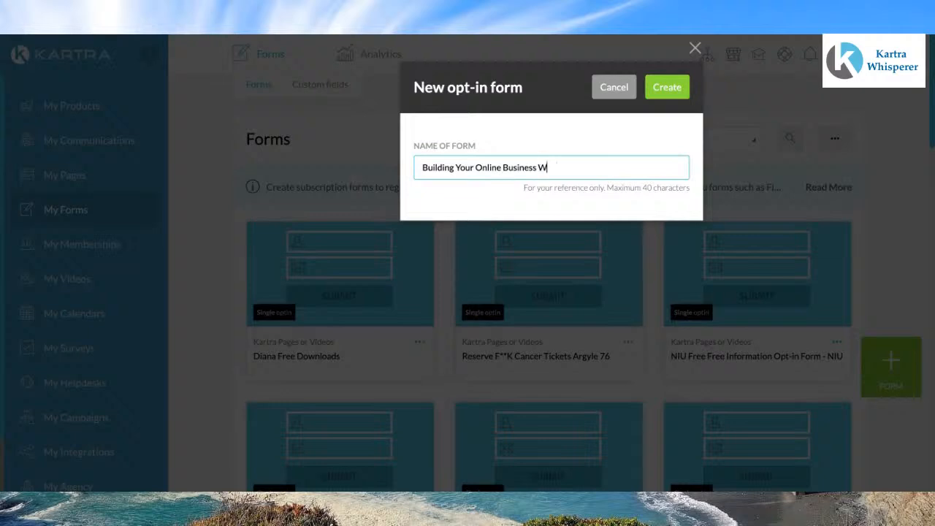
{"action": "type", "text": "orkshops"}
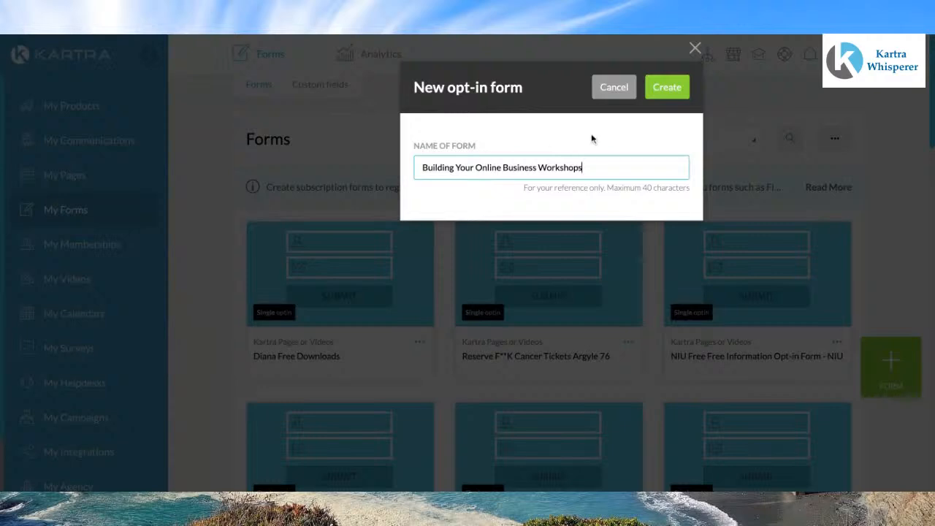
{"action": "left_click", "coordinate": [674, 92]}
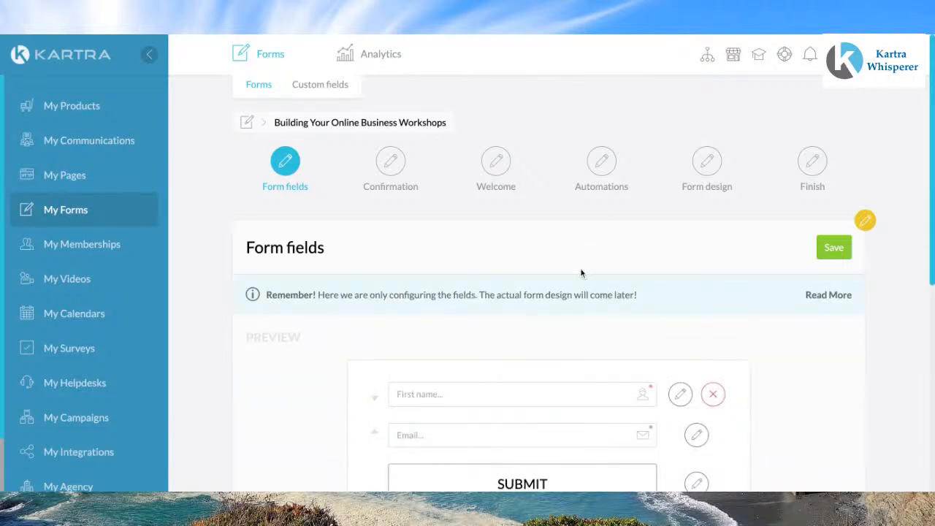
Step: Add the existing Last name field to the form and move it above the Email field
{"action": "scroll", "coordinate": [620, 259], "scroll_direction": "down", "scroll_amount": 2}
{"action": "scroll", "coordinate": [620, 259], "scroll_direction": "down", "scroll_amount": 3}
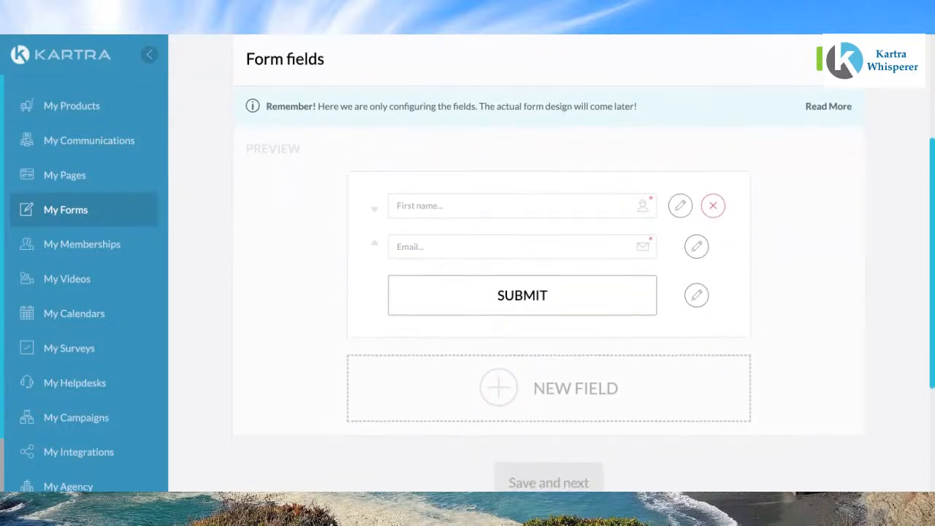
{"action": "scroll", "coordinate": [548, 263], "scroll_direction": "down", "scroll_amount": 1}
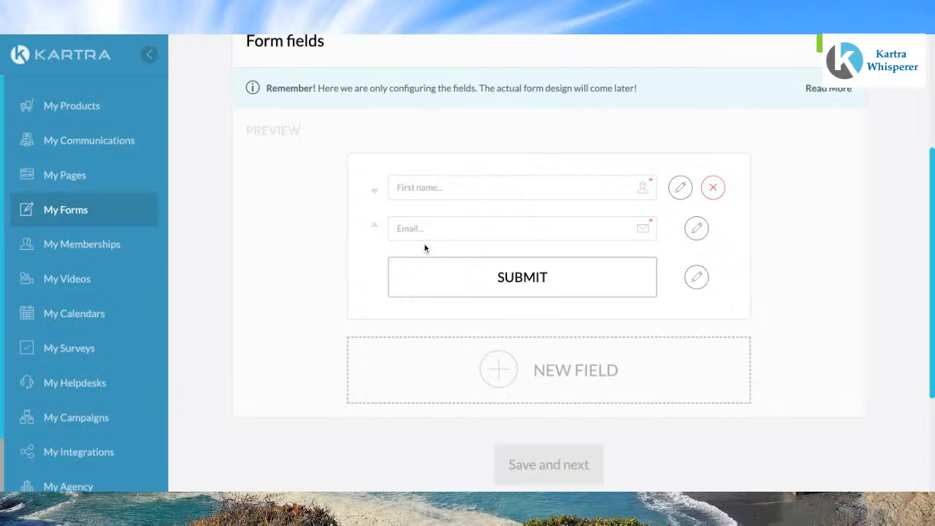
{"action": "left_click", "coordinate": [499, 367]}
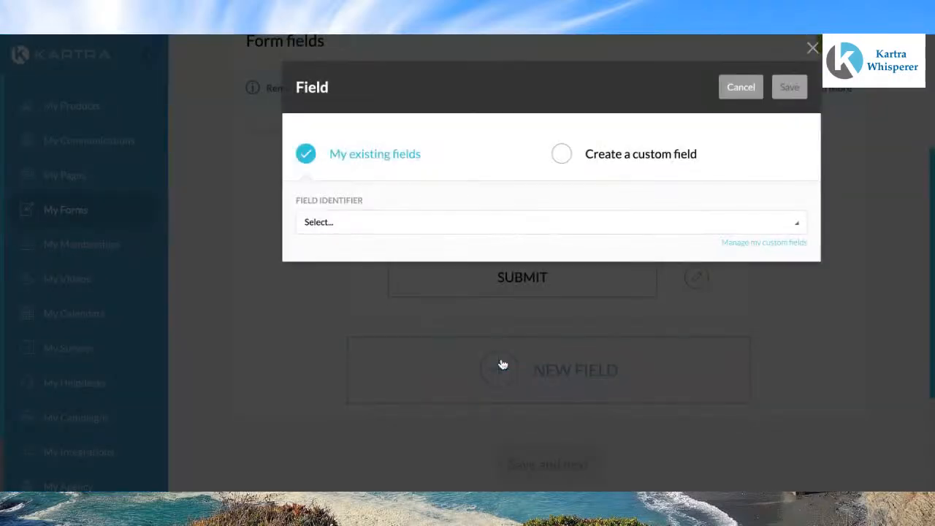
{"action": "left_click", "coordinate": [796, 228]}
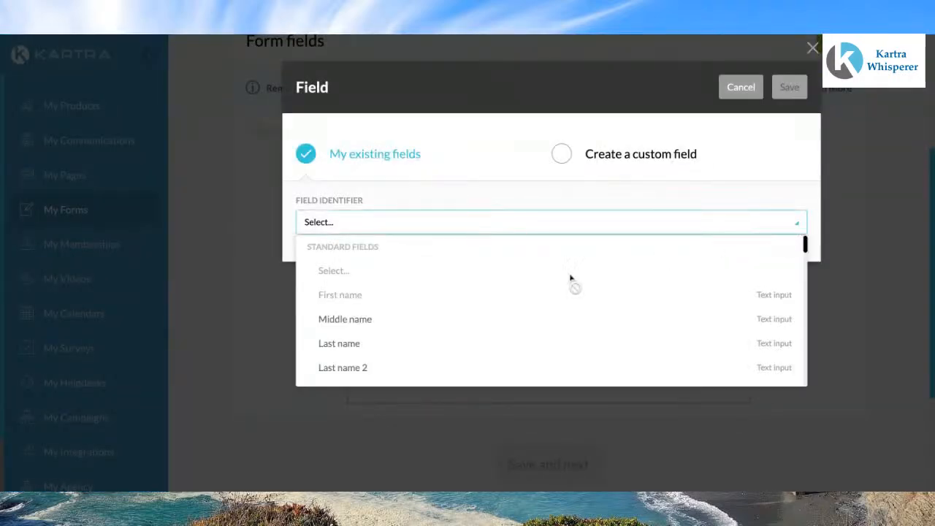
{"action": "left_click", "coordinate": [349, 343]}
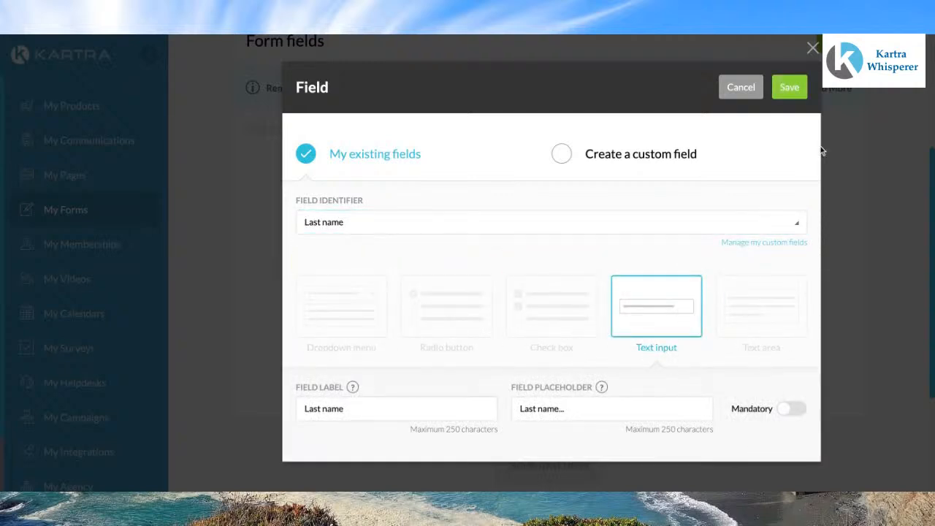
{"action": "left_click", "coordinate": [805, 93]}
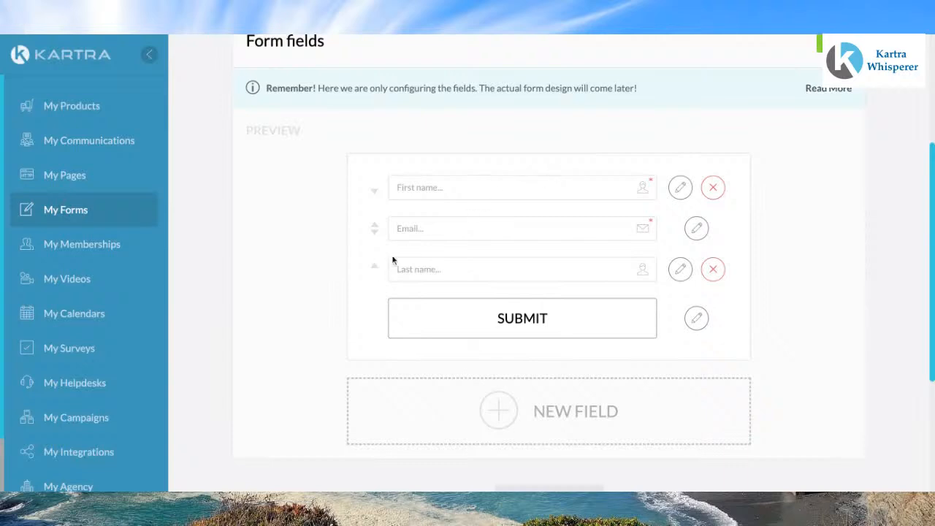
{"action": "left_click", "coordinate": [374, 270]}
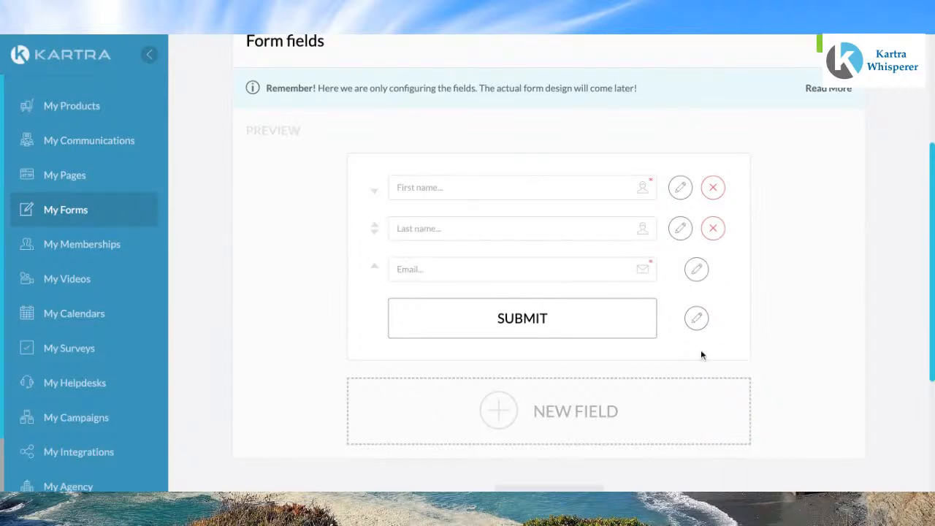
Step: Add the existing Phone with country code field to the form
{"action": "left_click", "coordinate": [498, 411]}
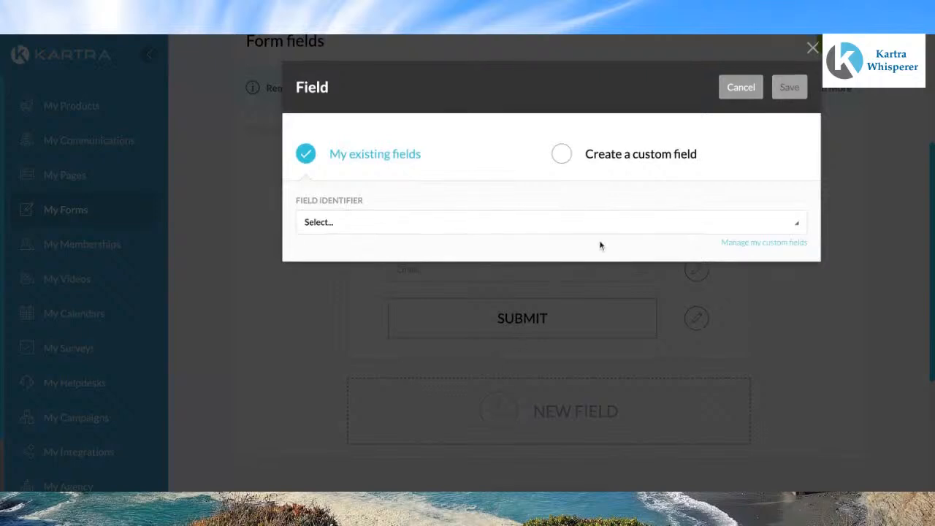
{"action": "left_click", "coordinate": [795, 226]}
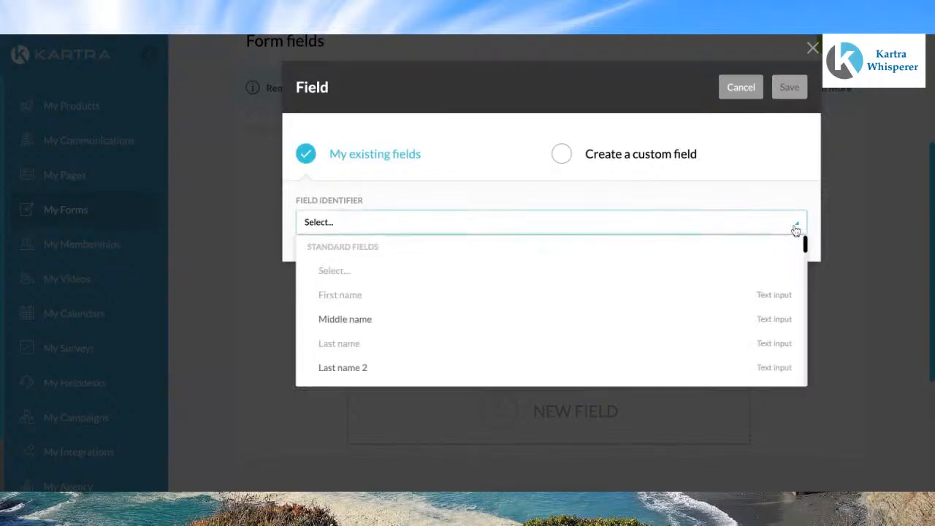
{"action": "scroll", "coordinate": [512, 320], "scroll_direction": "down", "scroll_amount": 3}
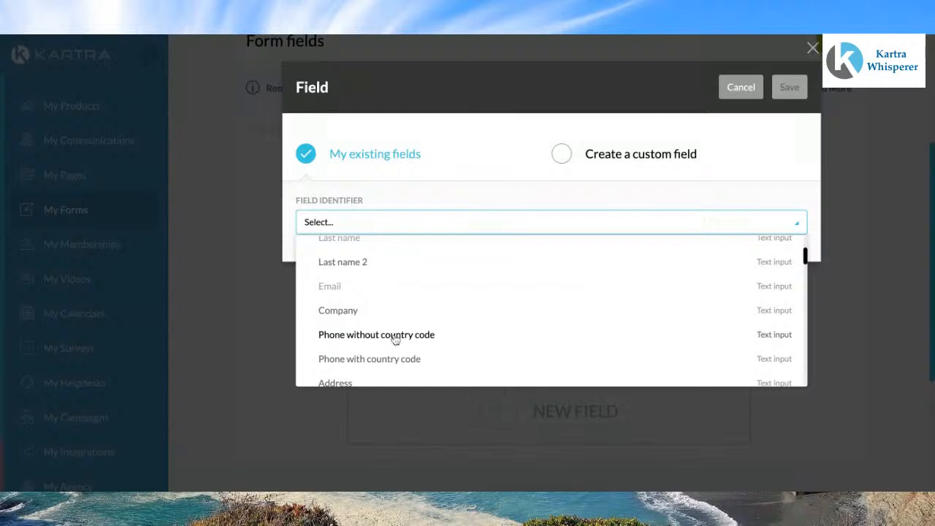
{"action": "left_click", "coordinate": [382, 359]}
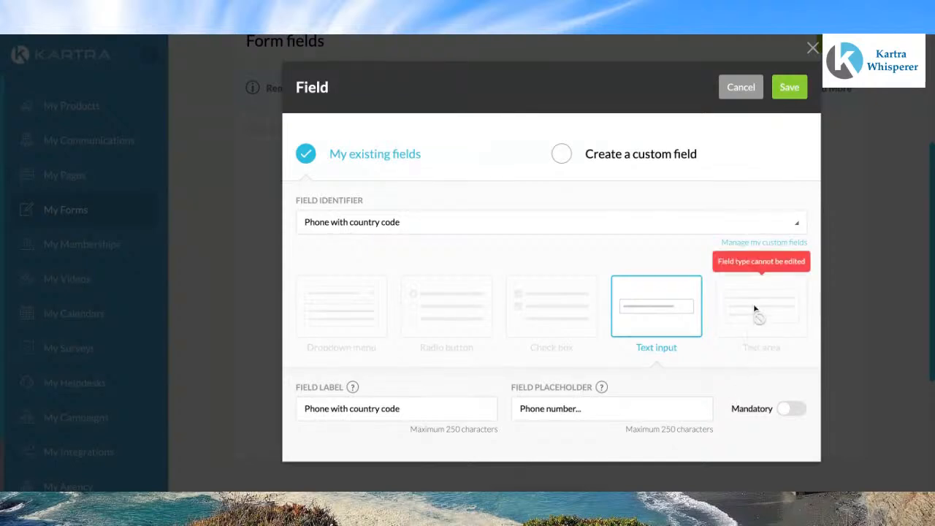
{"action": "left_click", "coordinate": [792, 89]}
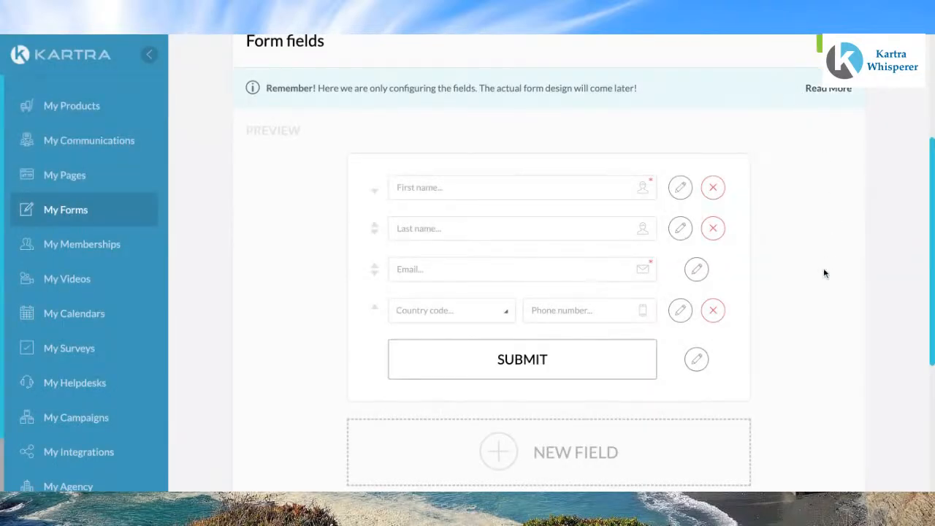
Step: Add the existing Captcha field to the form above the submit button
{"action": "scroll", "coordinate": [793, 317], "scroll_direction": "down", "scroll_amount": 1}
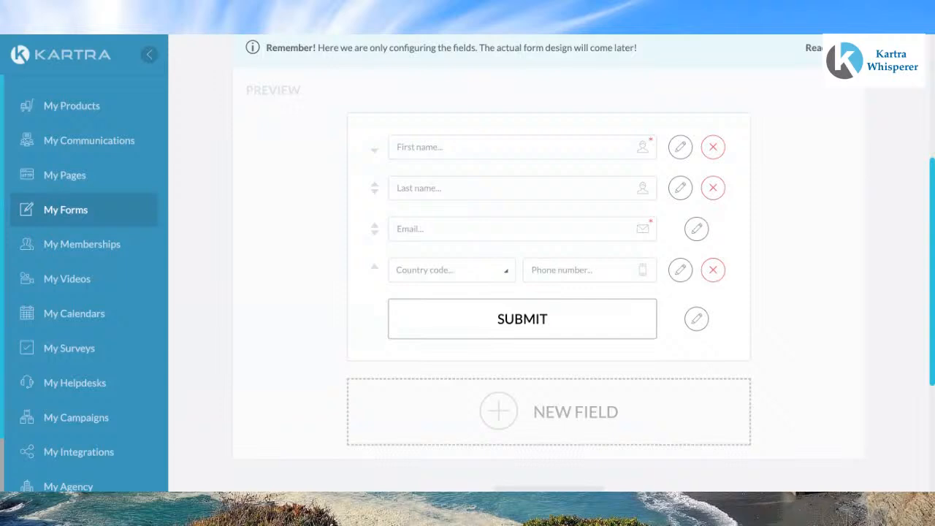
{"action": "scroll", "coordinate": [783, 273], "scroll_direction": "down", "scroll_amount": 1}
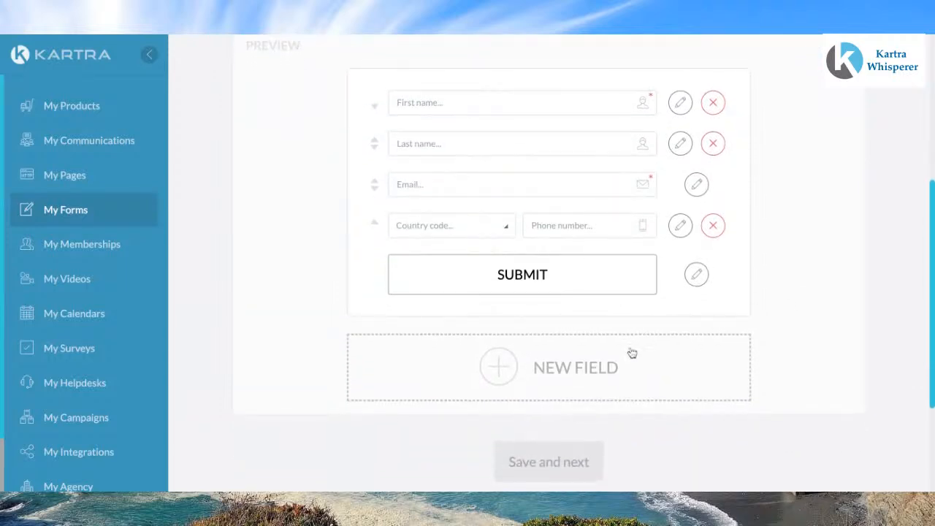
{"action": "left_click", "coordinate": [501, 368]}
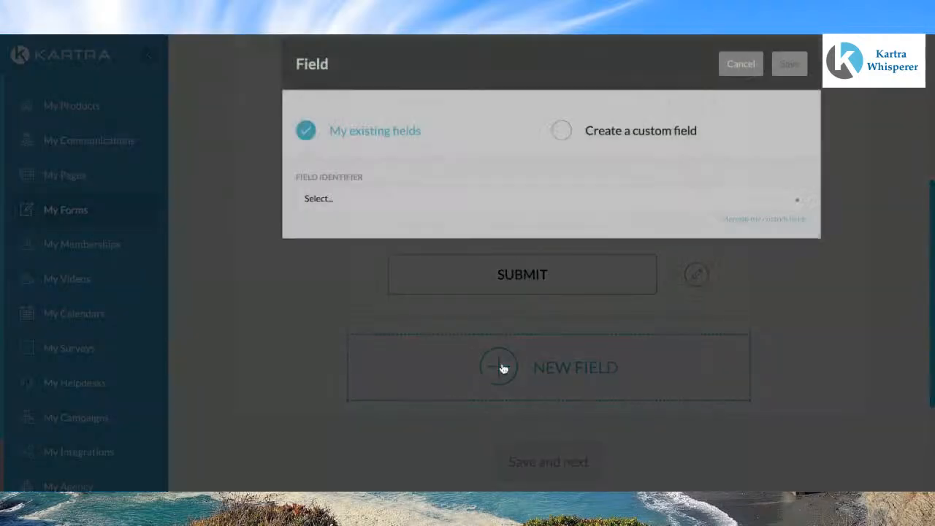
{"action": "left_click", "coordinate": [805, 227]}
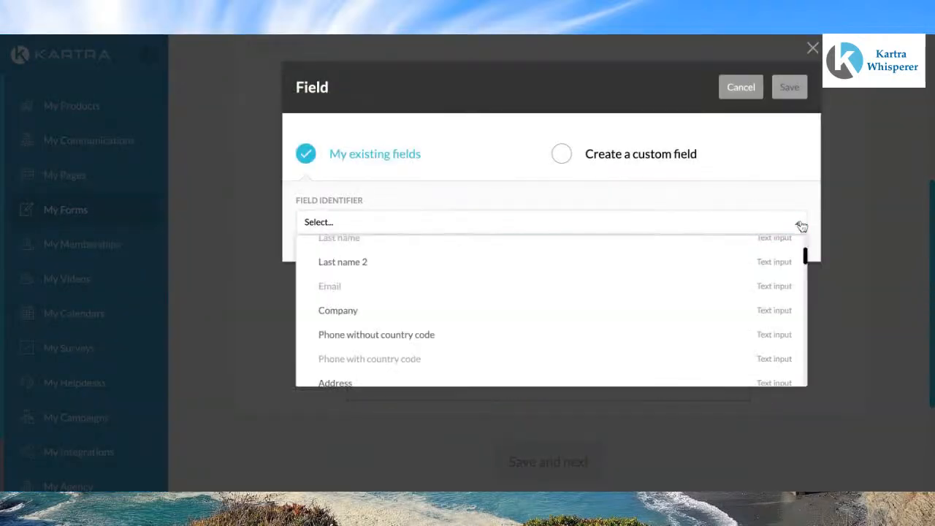
{"action": "scroll", "coordinate": [563, 271], "scroll_direction": "down", "scroll_amount": 1}
{"action": "scroll", "coordinate": [566, 272], "scroll_direction": "down", "scroll_amount": 6}
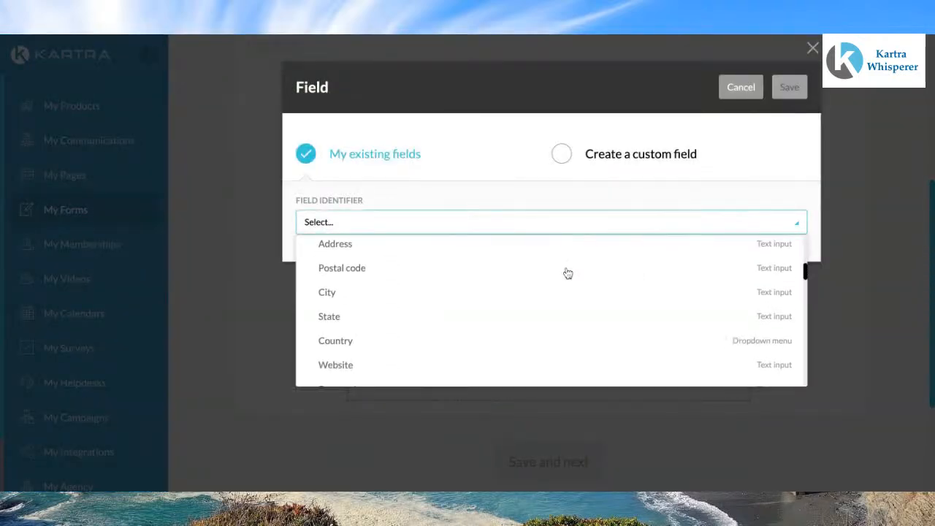
{"action": "scroll", "coordinate": [551, 306], "scroll_direction": "down", "scroll_amount": 2}
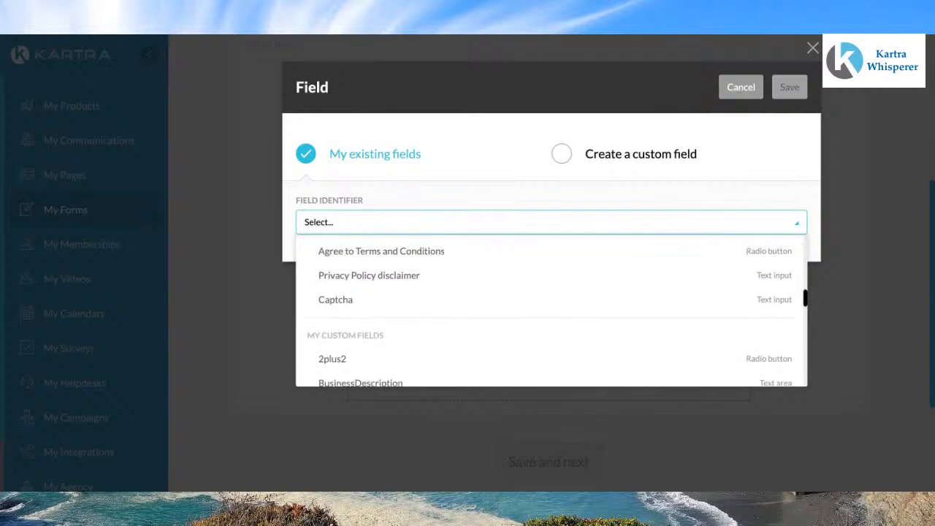
{"action": "left_click", "coordinate": [344, 305]}
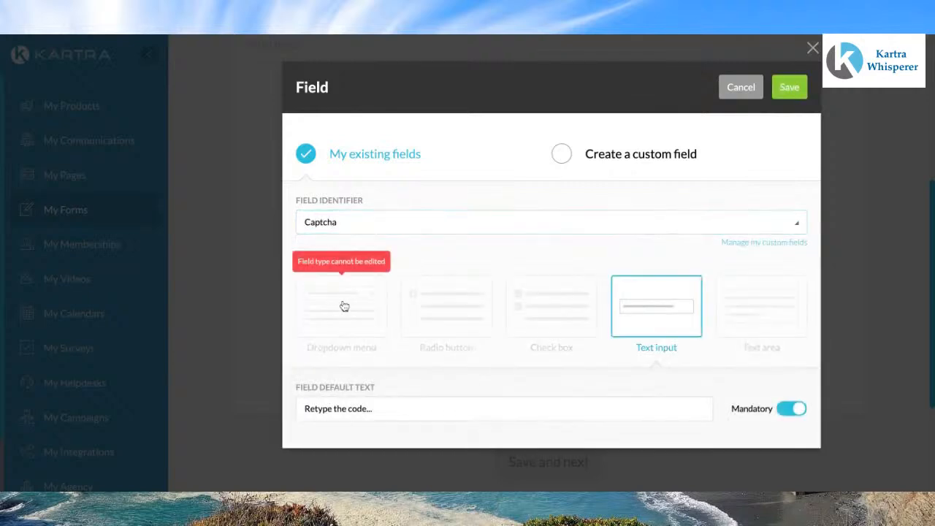
{"action": "left_click", "coordinate": [793, 92]}
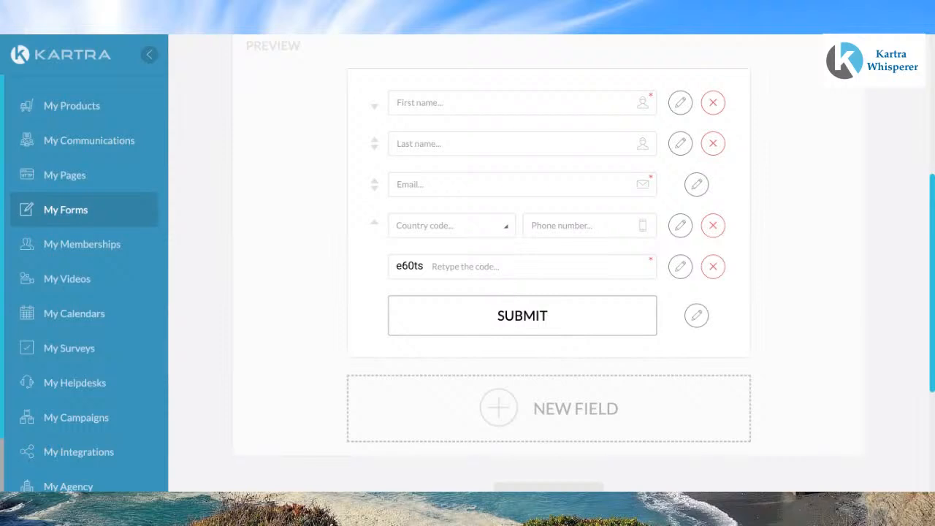
{"action": "scroll", "coordinate": [809, 186], "scroll_direction": "down", "scroll_amount": 2}
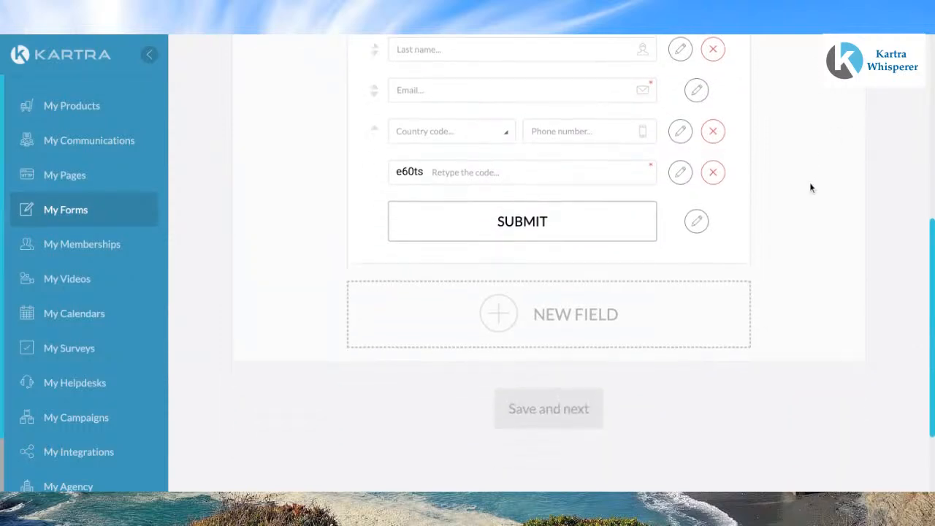
{"action": "scroll", "coordinate": [810, 189], "scroll_direction": "up", "scroll_amount": 5}
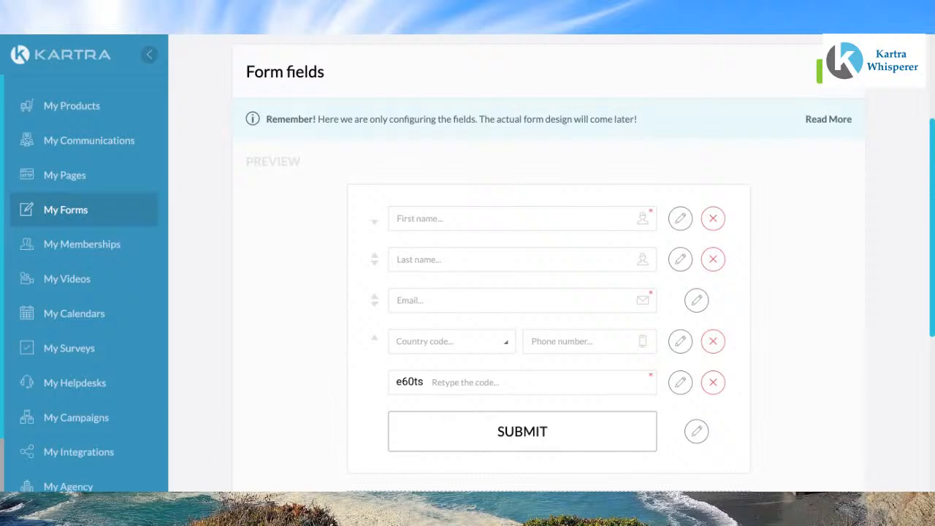
Step: Save the form fields, continue to the confirmation stage, and save the single opt-in choice
{"action": "scroll", "coordinate": [820, 149], "scroll_direction": "up", "scroll_amount": 1}
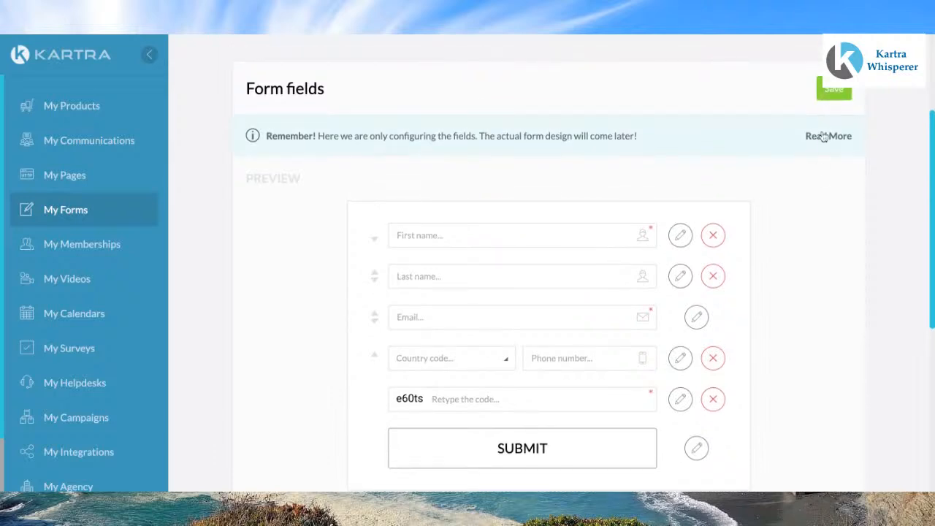
{"action": "left_click", "coordinate": [834, 89]}
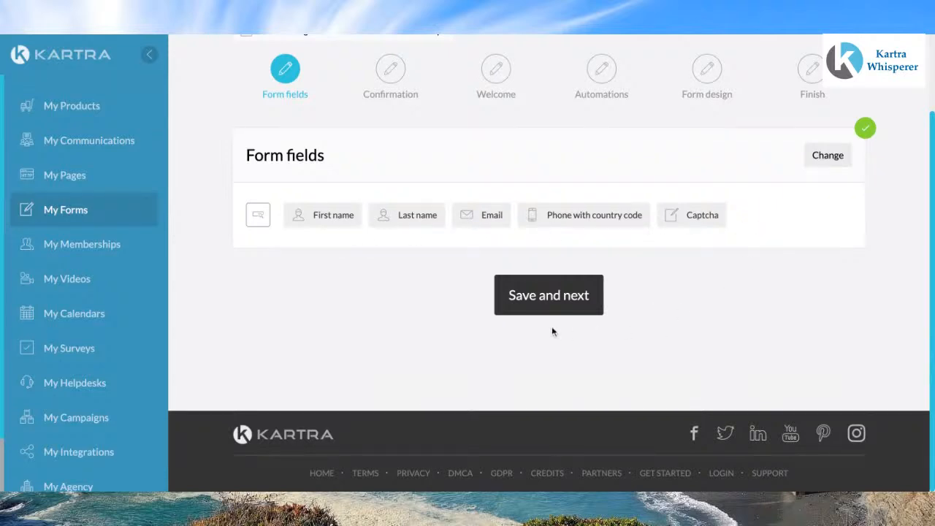
{"action": "left_click", "coordinate": [555, 294]}
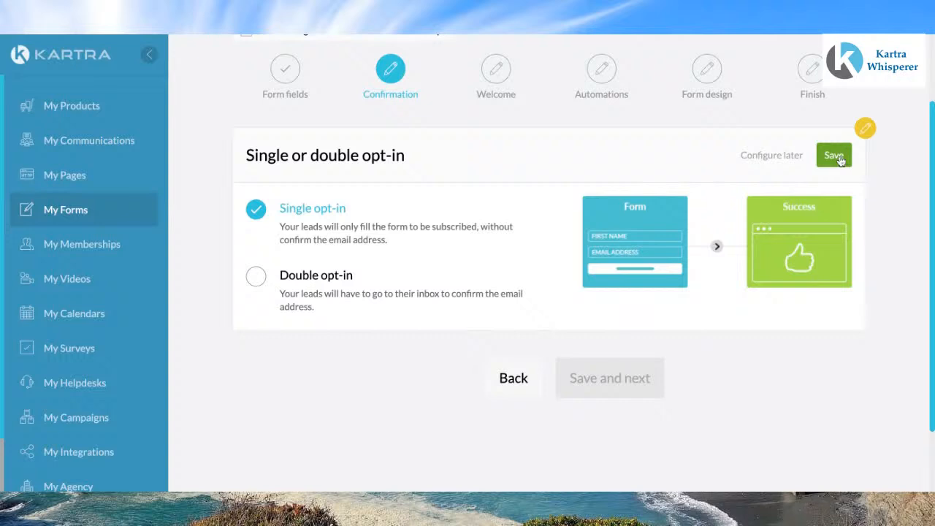
{"action": "left_click", "coordinate": [840, 157]}
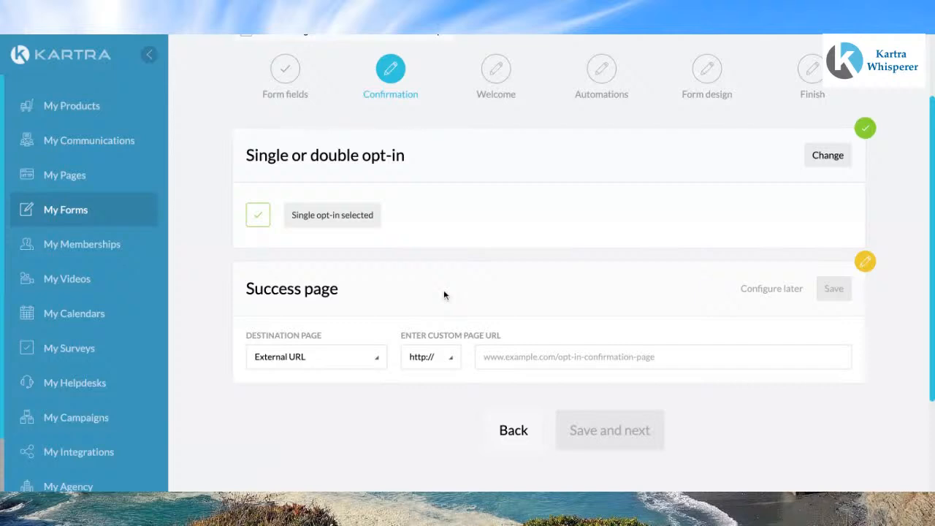
Step: Set the success page to the Kartra page "Register for the Kartra Workshop Thanks" on the owner's site, save it, and continue
{"action": "left_click", "coordinate": [378, 361]}
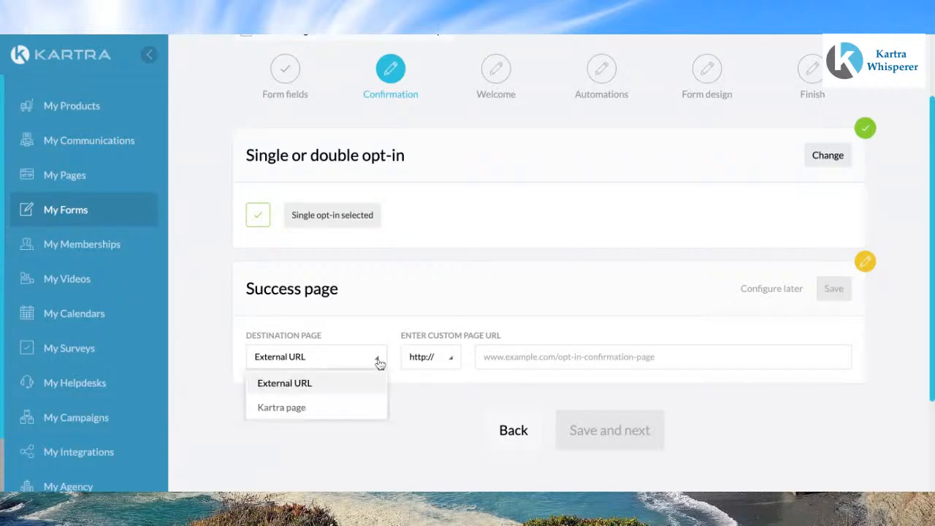
{"action": "left_click", "coordinate": [293, 410]}
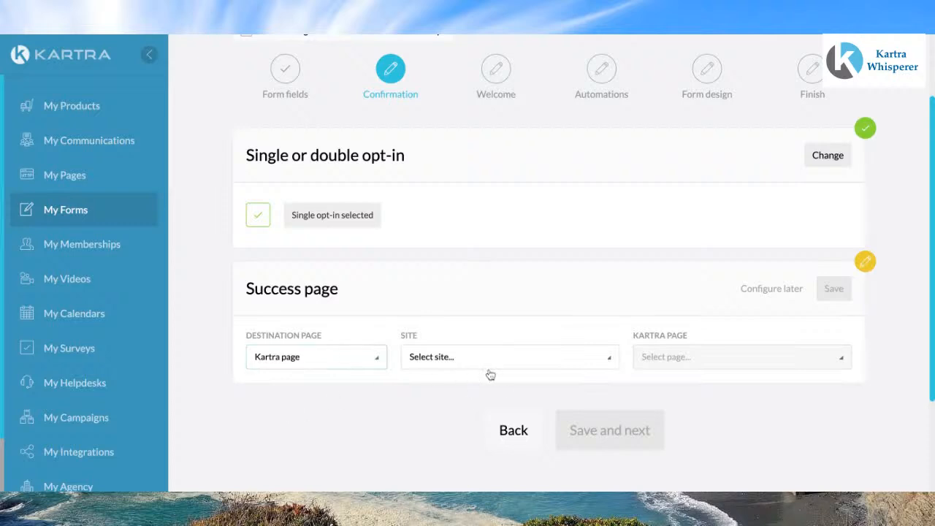
{"action": "left_click", "coordinate": [612, 358]}
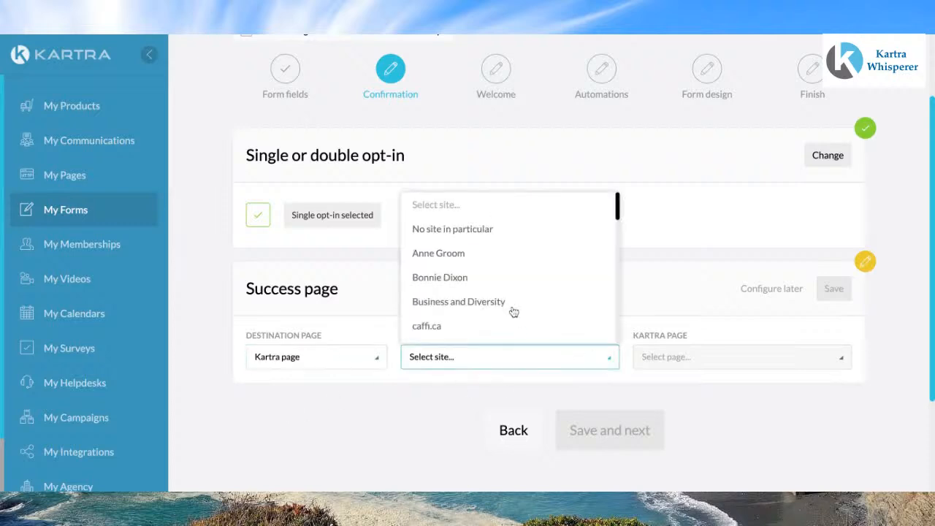
{"action": "scroll", "coordinate": [461, 311], "scroll_direction": "down", "scroll_amount": 5}
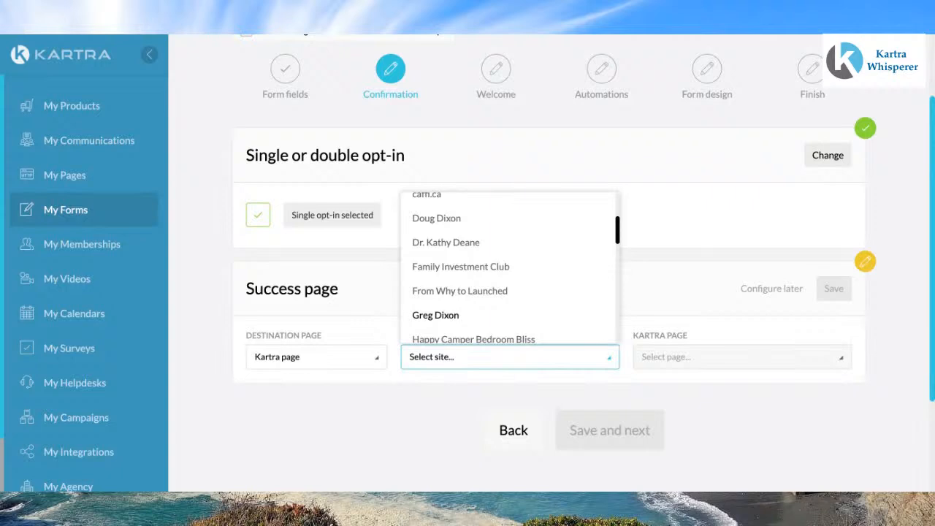
{"action": "left_click", "coordinate": [436, 315]}
{"action": "left_click", "coordinate": [842, 358]}
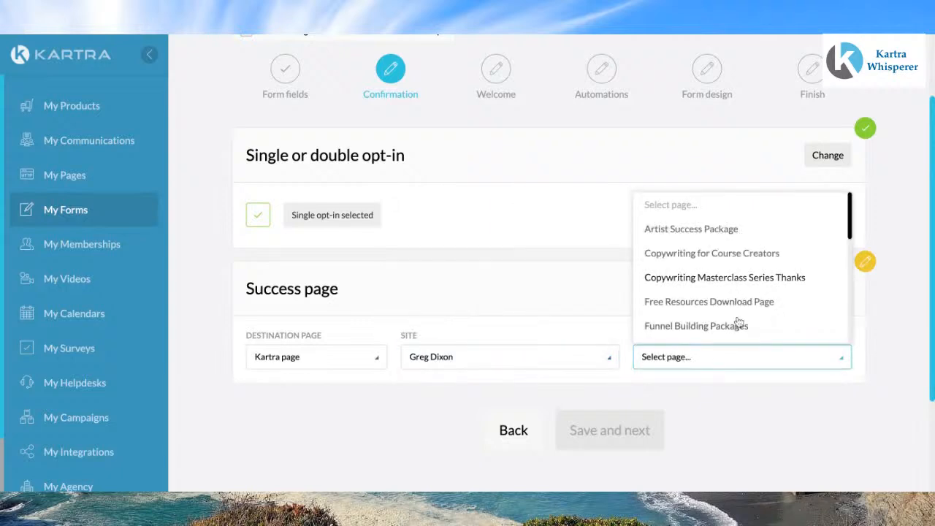
{"action": "scroll", "coordinate": [739, 322], "scroll_direction": "down", "scroll_amount": 2}
{"action": "scroll", "coordinate": [738, 322], "scroll_direction": "down", "scroll_amount": 5}
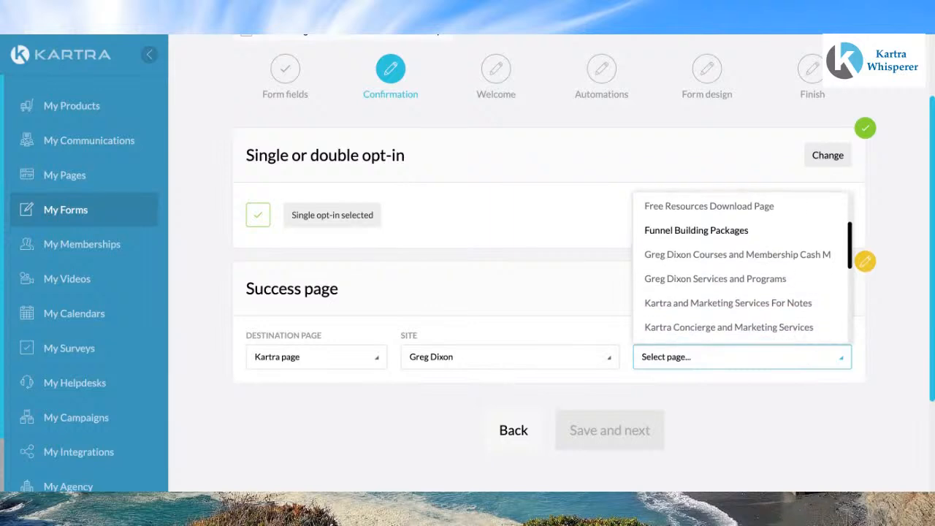
{"action": "scroll", "coordinate": [738, 268], "scroll_direction": "down", "scroll_amount": 5}
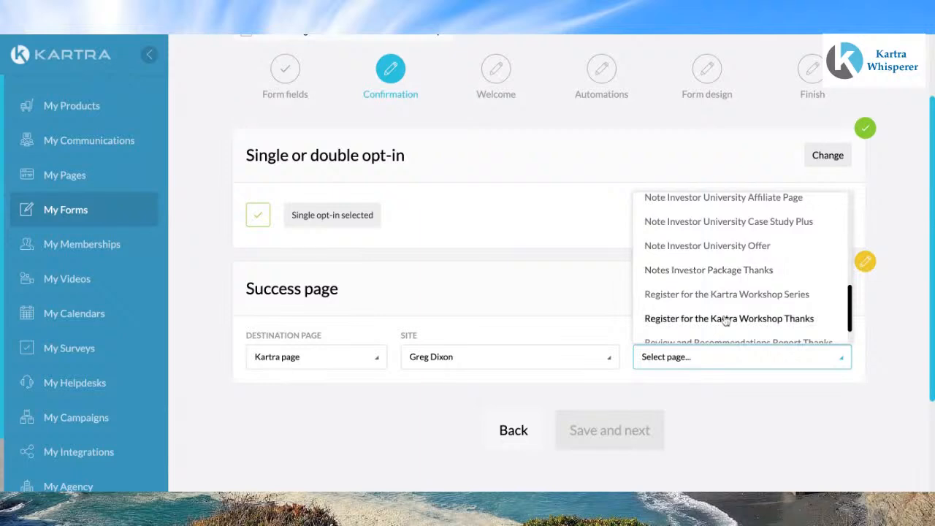
{"action": "left_click", "coordinate": [686, 325]}
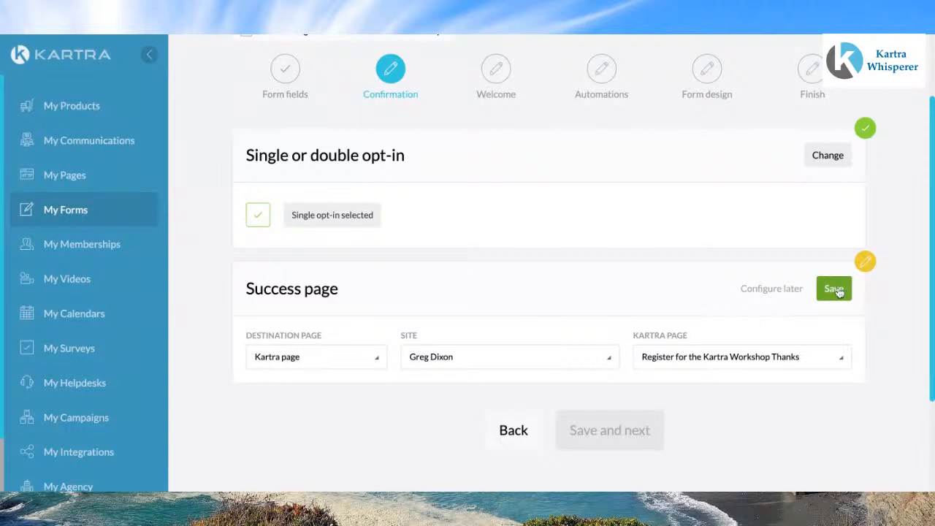
{"action": "left_click", "coordinate": [837, 359]}
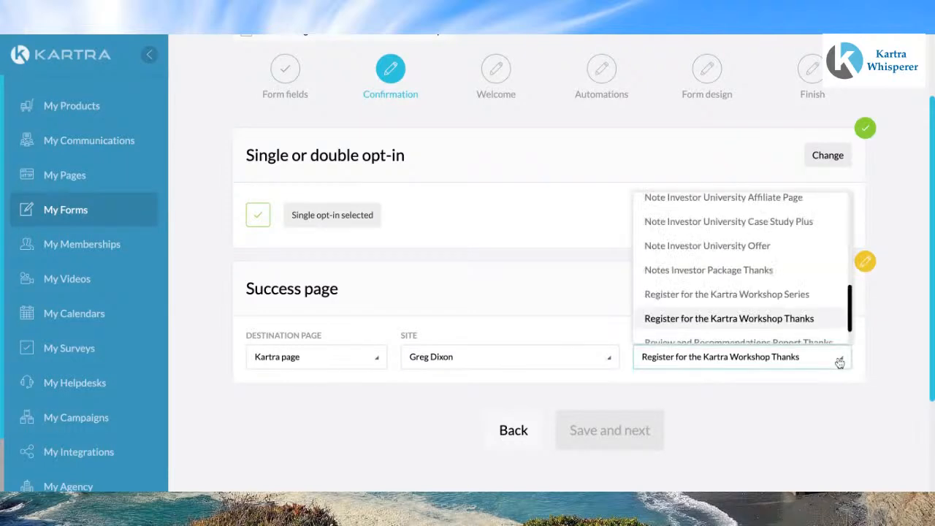
{"action": "scroll", "coordinate": [734, 285], "scroll_direction": "down", "scroll_amount": 1}
{"action": "scroll", "coordinate": [735, 285], "scroll_direction": "up", "scroll_amount": 1}
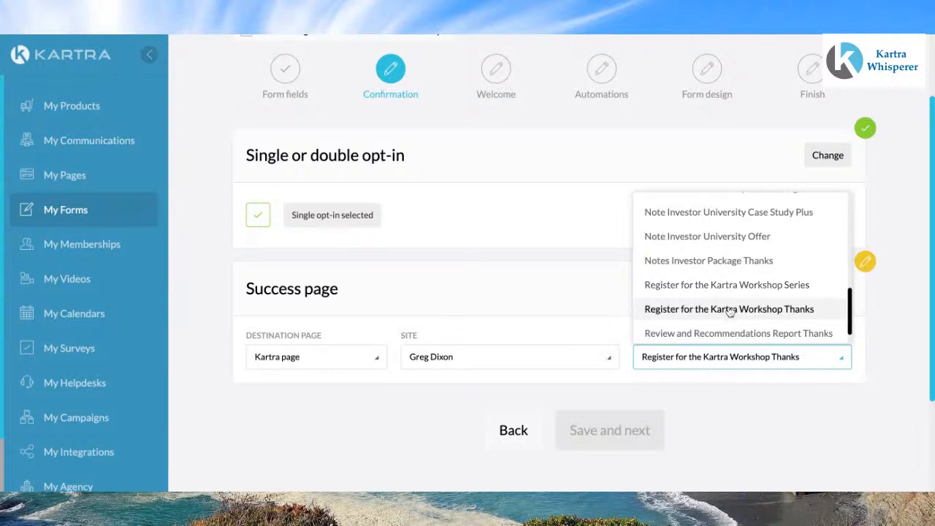
{"action": "left_click", "coordinate": [729, 309]}
{"action": "left_click", "coordinate": [840, 290]}
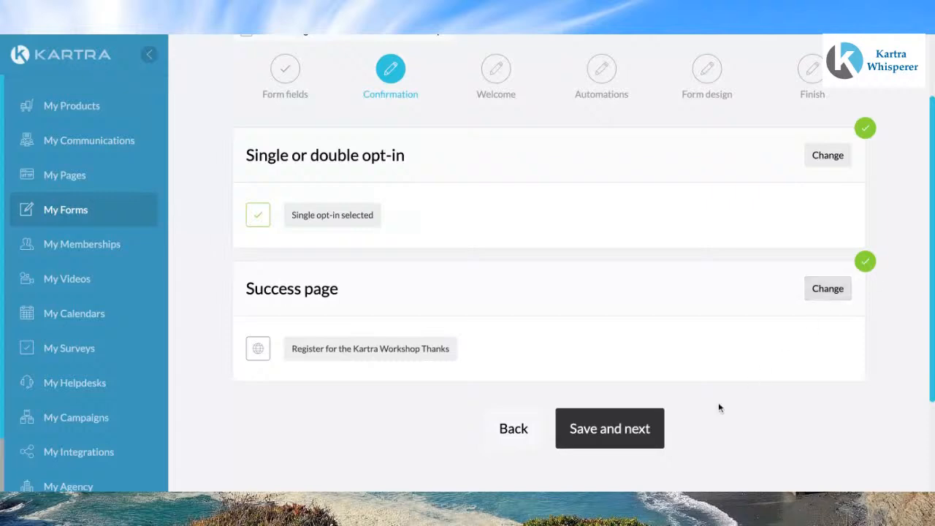
{"action": "left_click", "coordinate": [628, 432]}
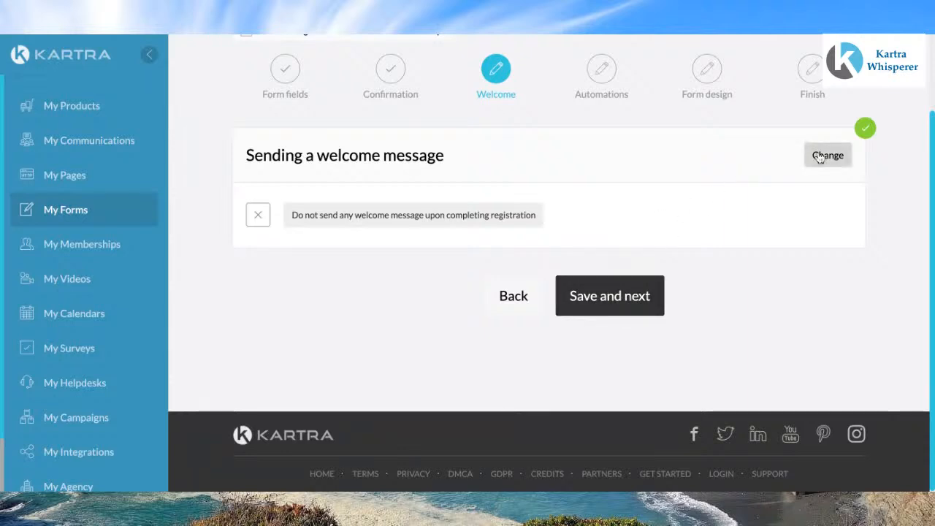
Step: Switch to sending a welcome email, replace the send-from address with the owner's other email address, and save
{"action": "left_click", "coordinate": [828, 154]}
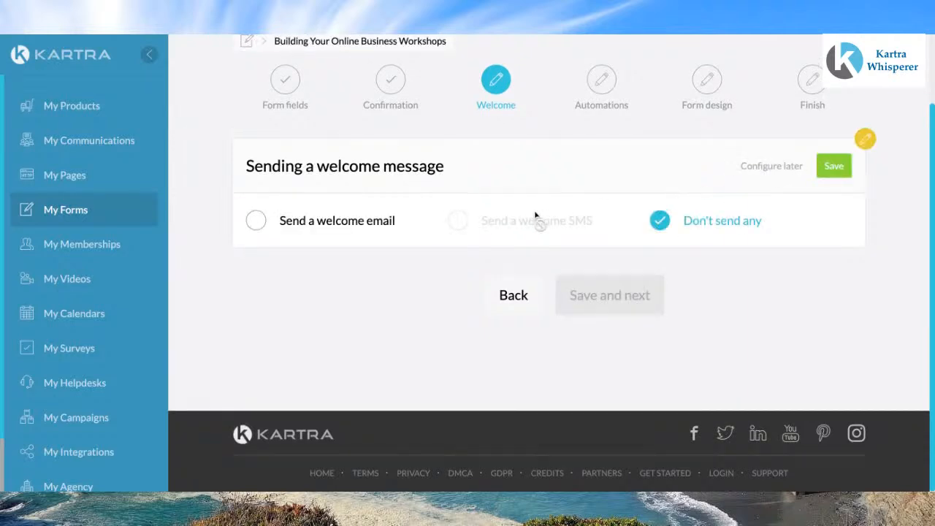
{"action": "left_click", "coordinate": [255, 222]}
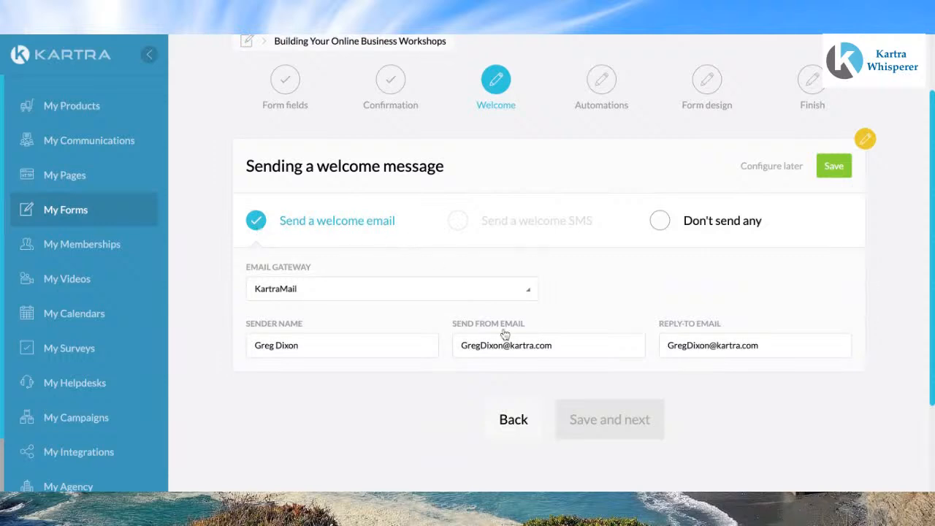
{"action": "left_click", "coordinate": [560, 346]}
{"action": "key", "text": "ctrl+a"}
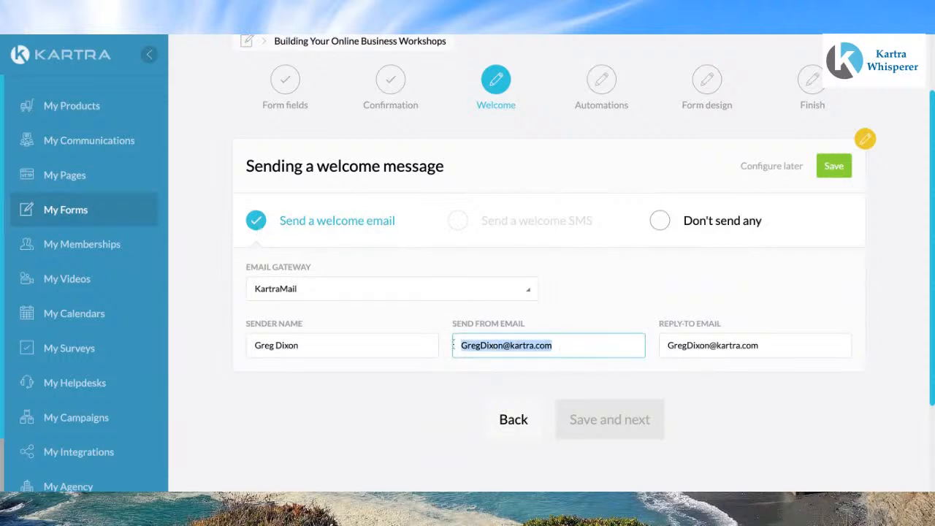
{"action": "type", "text": "greg"}
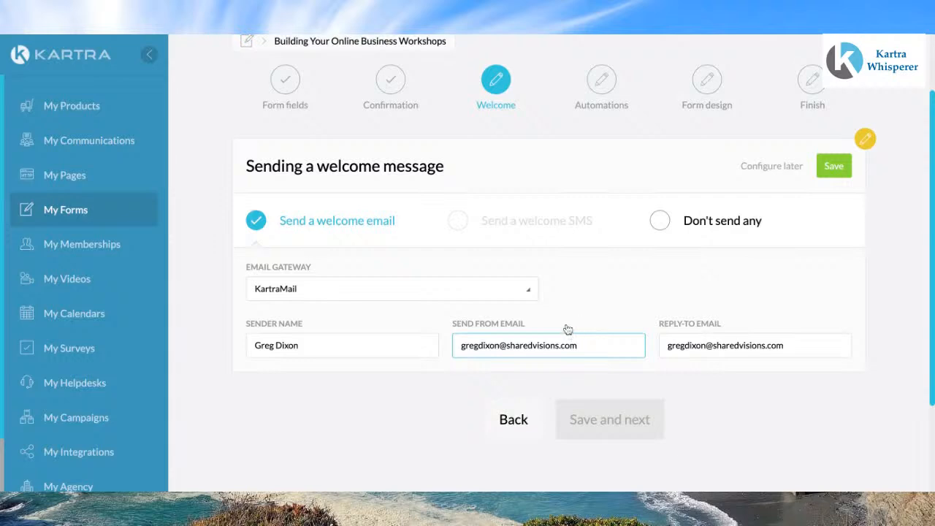
{"action": "left_click", "coordinate": [832, 167]}
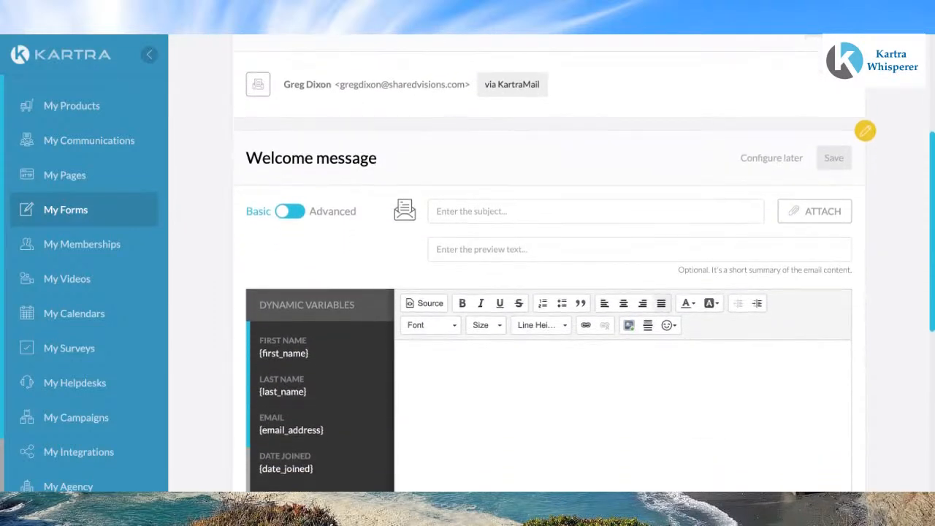
Step: Review the welcome message editor and the saved email templates in Advanced mode, returning to the Basic editor
{"action": "scroll", "coordinate": [502, 237], "scroll_direction": "up", "scroll_amount": 2}
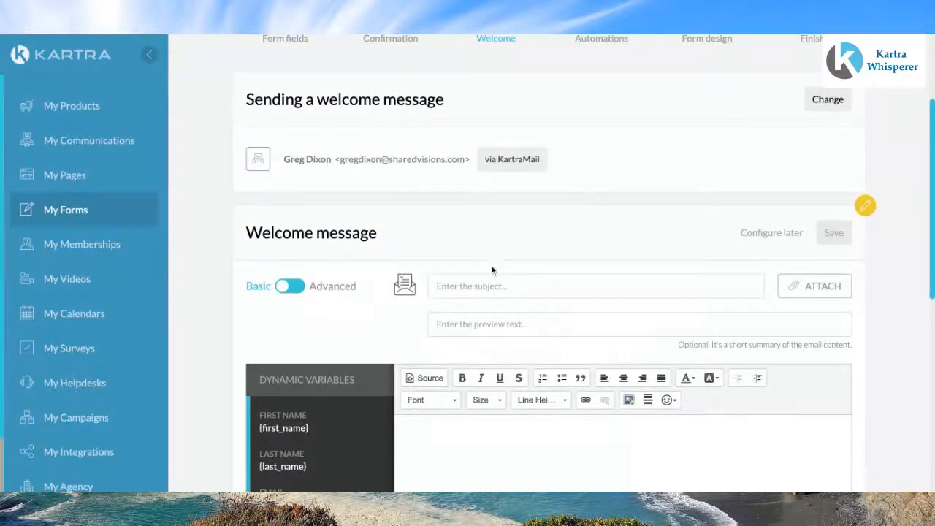
{"action": "scroll", "coordinate": [491, 267], "scroll_direction": "down", "scroll_amount": 1}
{"action": "scroll", "coordinate": [492, 270], "scroll_direction": "down", "scroll_amount": 1}
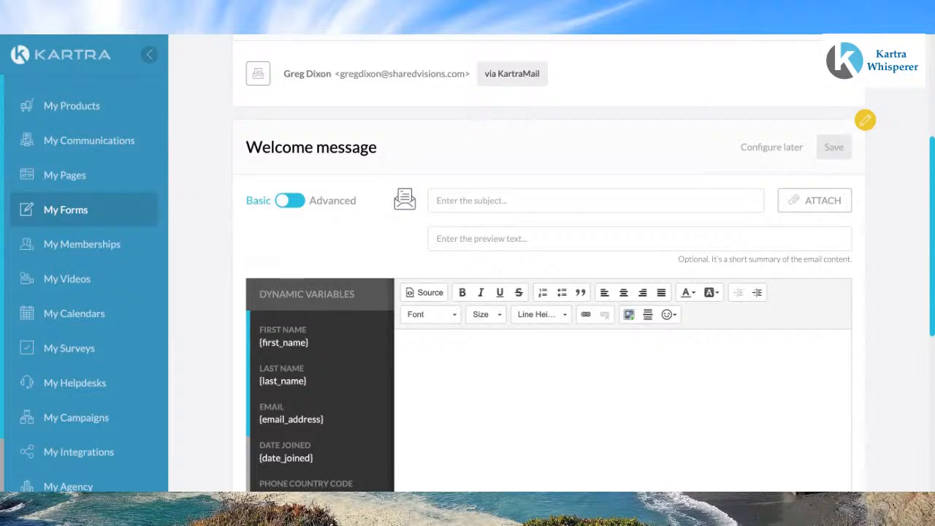
{"action": "scroll", "coordinate": [584, 270], "scroll_direction": "down", "scroll_amount": 1}
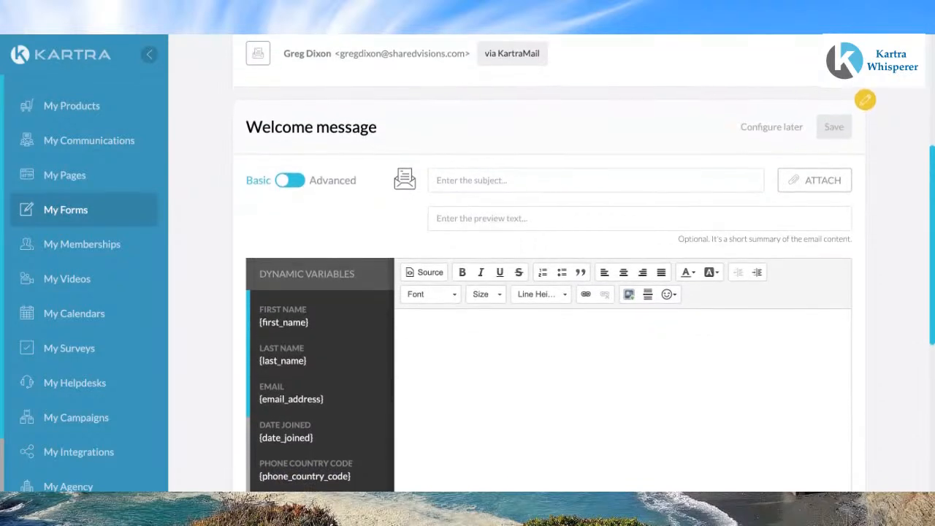
{"action": "scroll", "coordinate": [584, 292], "scroll_direction": "down", "scroll_amount": 1}
{"action": "scroll", "coordinate": [486, 272], "scroll_direction": "down", "scroll_amount": 1}
{"action": "scroll", "coordinate": [486, 272], "scroll_direction": "down", "scroll_amount": 2}
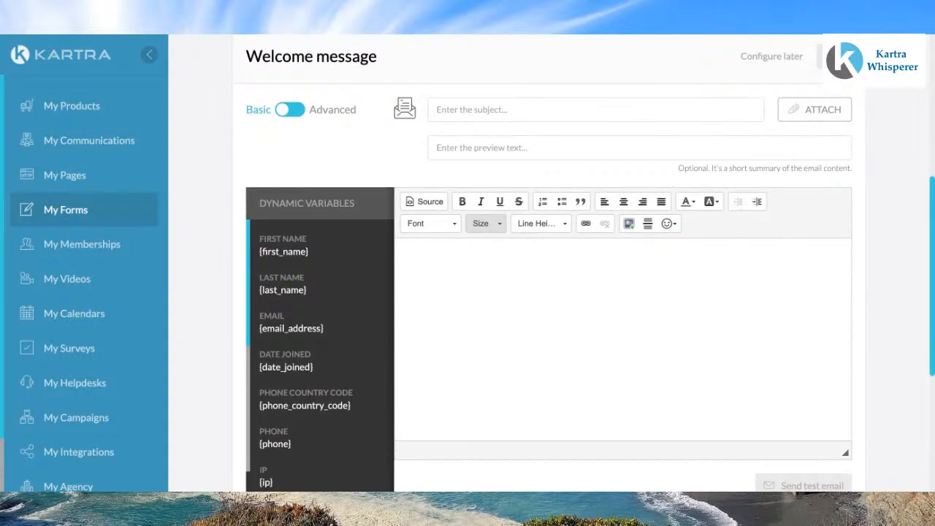
{"action": "scroll", "coordinate": [486, 223], "scroll_direction": "up", "scroll_amount": 2}
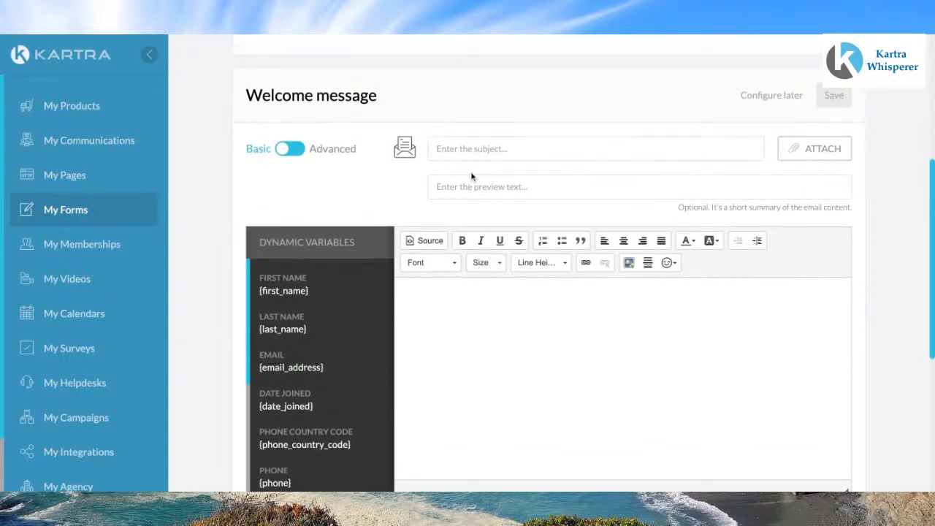
{"action": "left_click", "coordinate": [289, 150]}
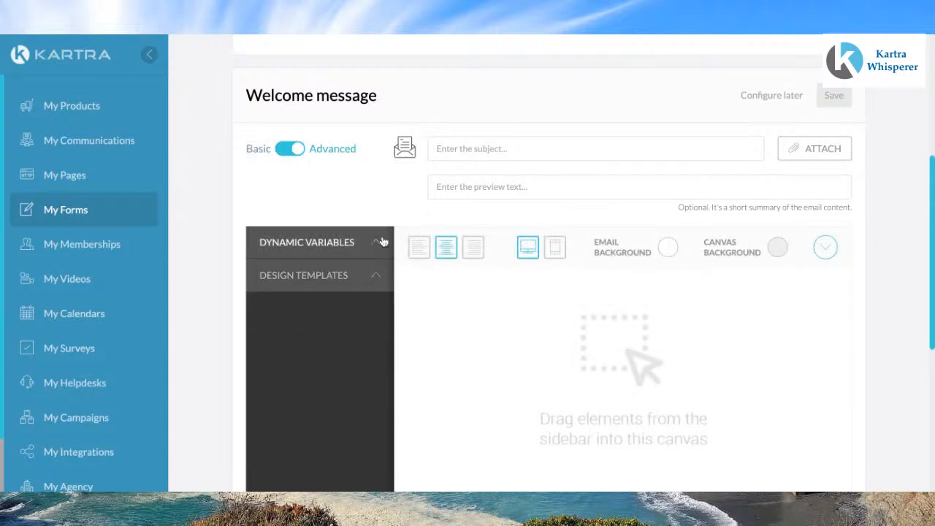
{"action": "left_click", "coordinate": [375, 277]}
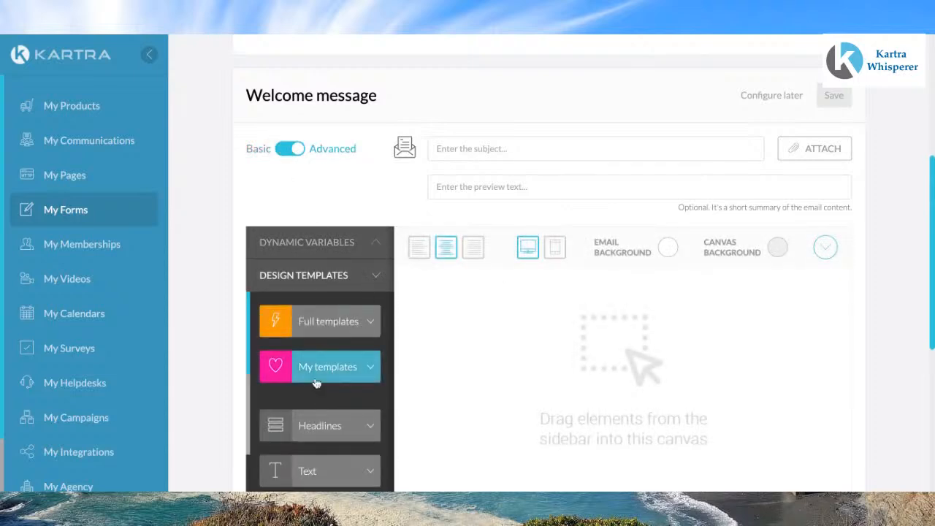
{"action": "scroll", "coordinate": [316, 385], "scroll_direction": "up", "scroll_amount": 1}
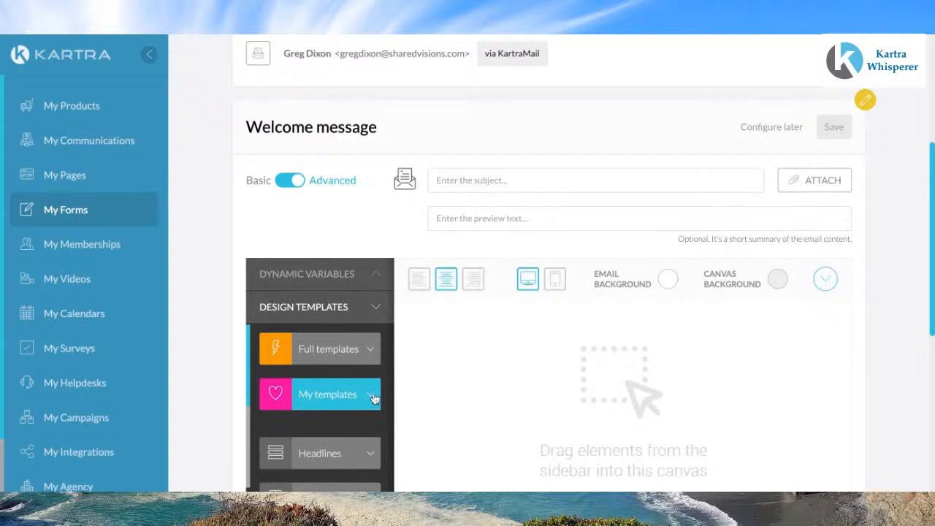
{"action": "left_click", "coordinate": [371, 399]}
{"action": "scroll", "coordinate": [374, 398], "scroll_direction": "down", "scroll_amount": 5}
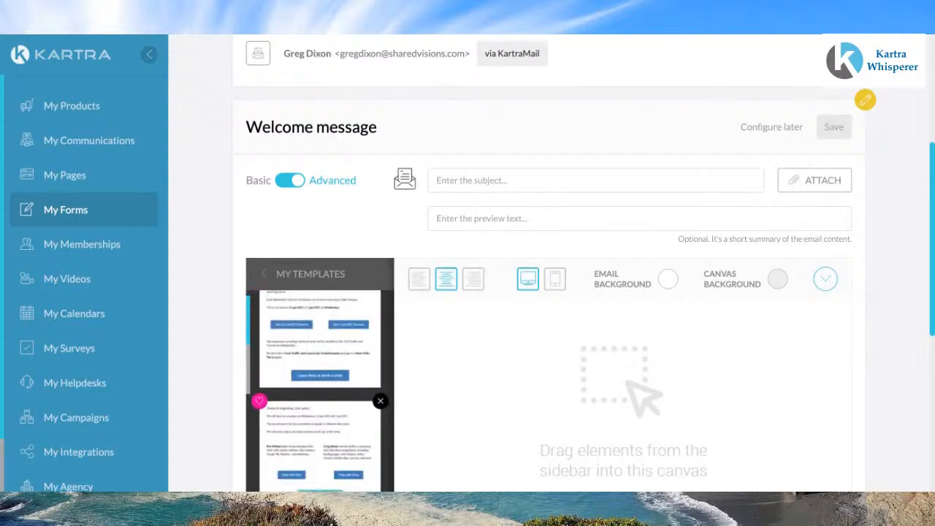
{"action": "scroll", "coordinate": [374, 398], "scroll_direction": "up", "scroll_amount": 5}
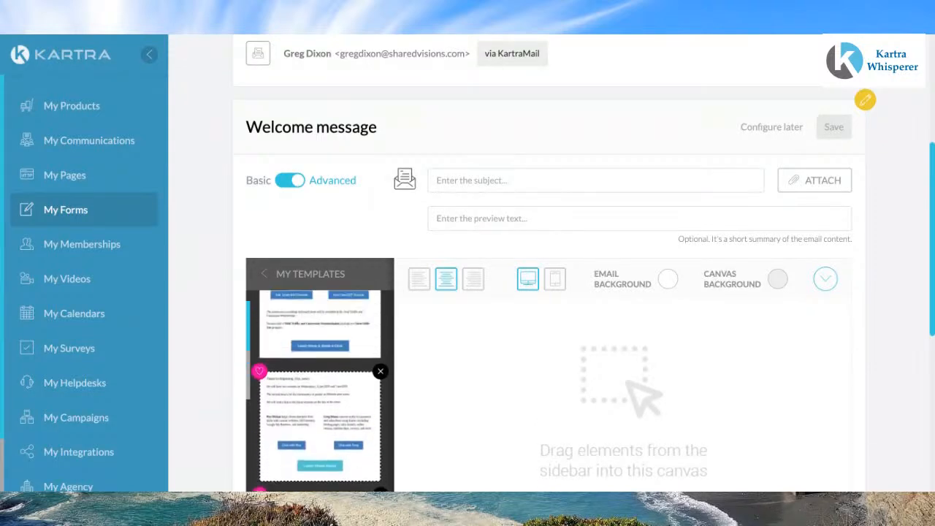
{"action": "left_click", "coordinate": [265, 369]}
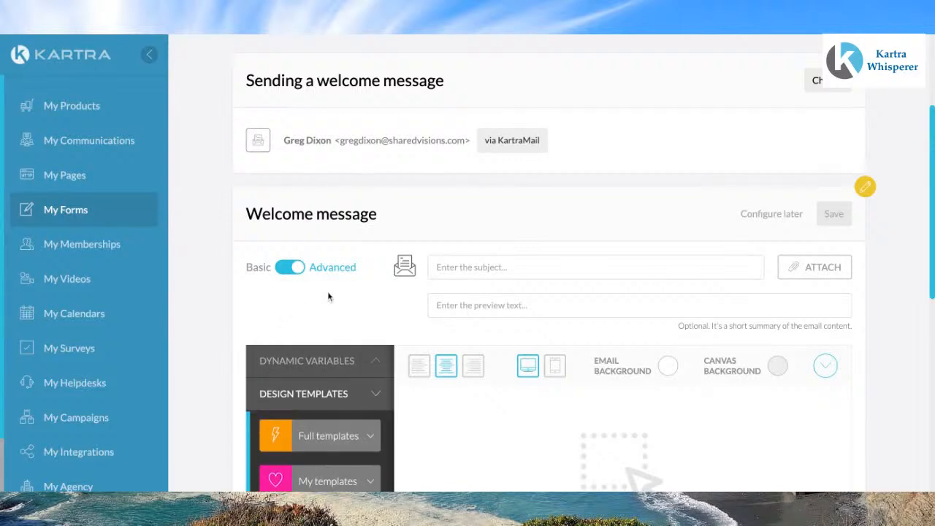
{"action": "left_click", "coordinate": [294, 268]}
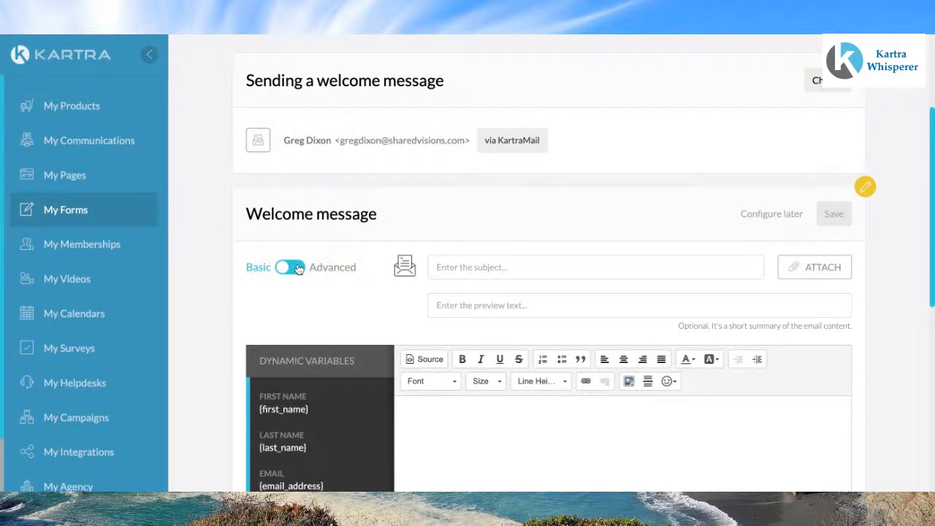
Step: Enter the welcome email subject 'Thanks for Registering for the Building Your Online Business Workshop Series'
{"action": "left_click", "coordinate": [457, 270]}
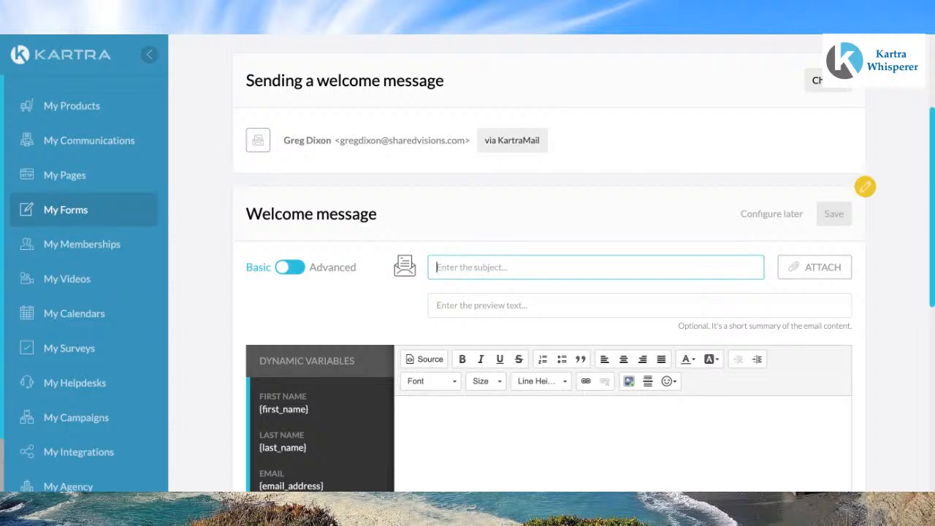
{"action": "type", "text": "Thanks"}
{"action": "type", "text": " for"}
{"action": "type", "text": " T"}
{"action": "type", "text": "Register"}
{"action": "key", "text": "BackSpace"}
{"action": "key", "text": "BackSpace"}
{"action": "key", "text": "BackSpace"}
{"action": "key", "text": "BackSpace"}
{"action": "key", "text": "BackSpace"}
{"action": "key", "text": "BackSpace"}
{"action": "key", "text": "BackSpace"}
{"action": "key", "text": "BackSpace"}
{"action": "key", "text": "BackSpace"}
{"action": "type", "text": "Thanks for Register"}
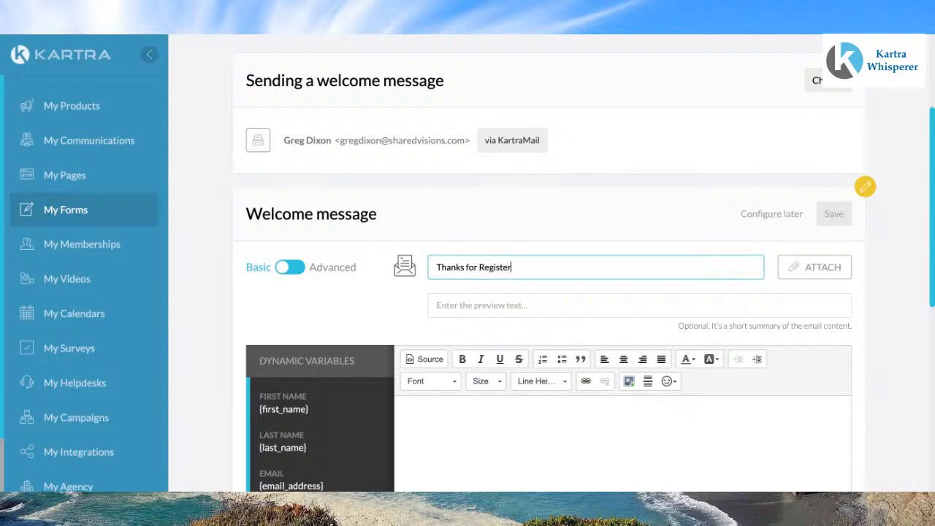
{"action": "type", "text": "ing for the Buildiing"}
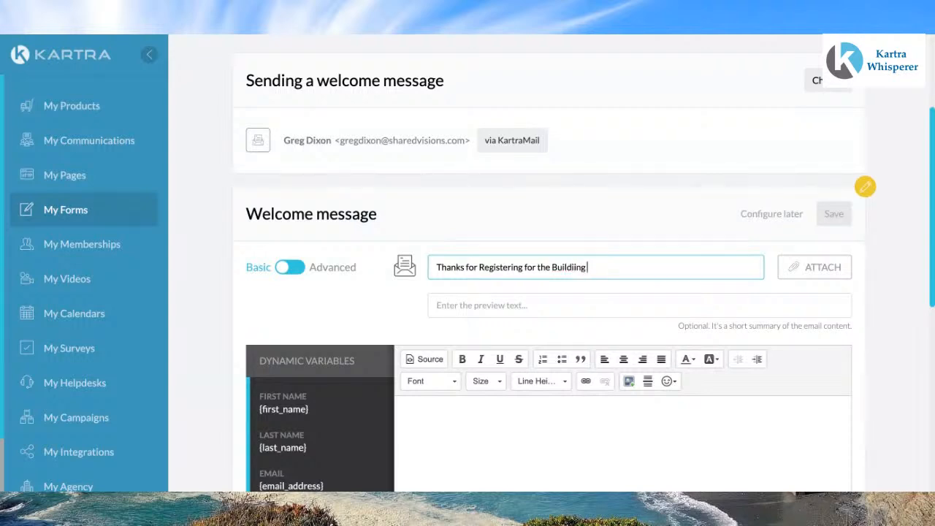
{"action": "key", "text": "BackSpace"}
{"action": "key", "text": "BackSpace"}
{"action": "key", "text": "BackSpace"}
{"action": "key", "text": "BackSpace"}
{"action": "type", "text": "ng Your Online Business"}
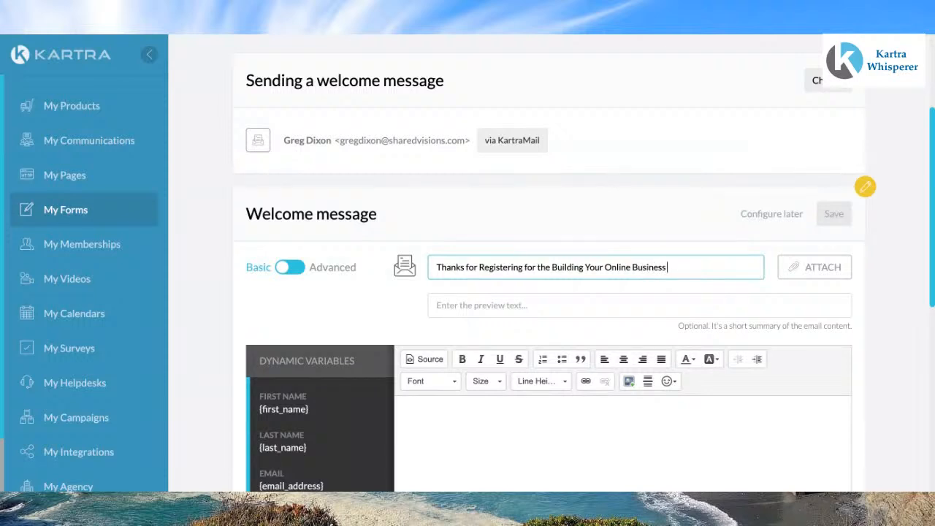
{"action": "type", "text": " Workshop Series"}
Step: Set the preview text to the sender's name followed by '- The Kartra Whisperer'
{"action": "left_click", "coordinate": [480, 307]}
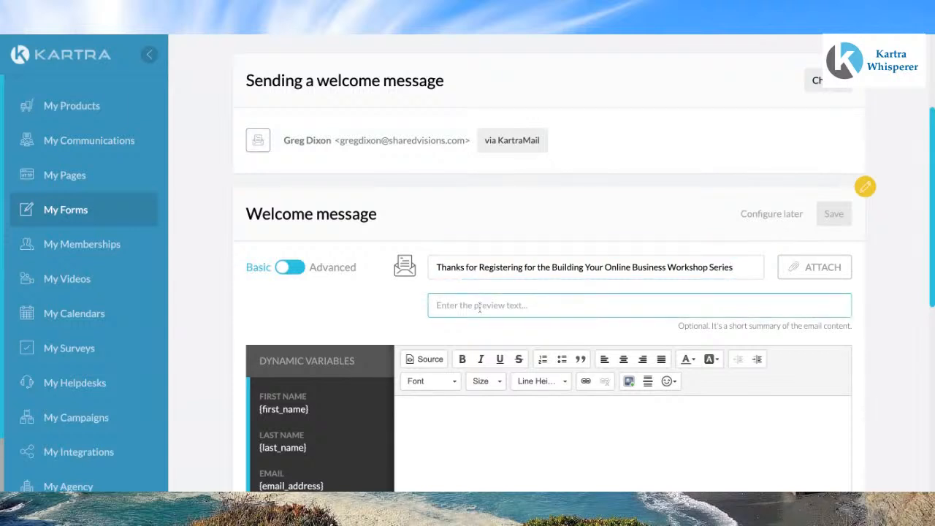
{"action": "type", "text": "Greg Dixon"}
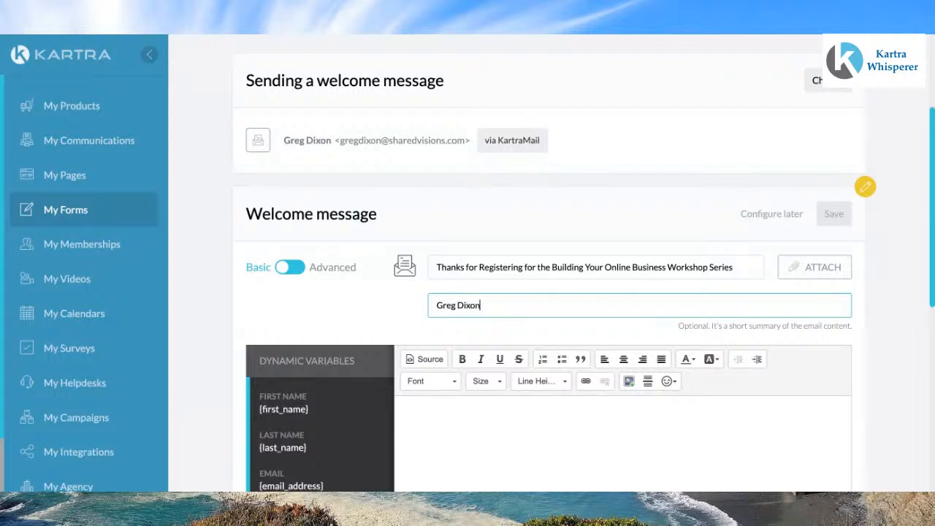
{"action": "type", "text": " !"}
{"action": "key", "text": "BackSpace"}
{"action": "type", "text": "- The Kartra Whisperer"}
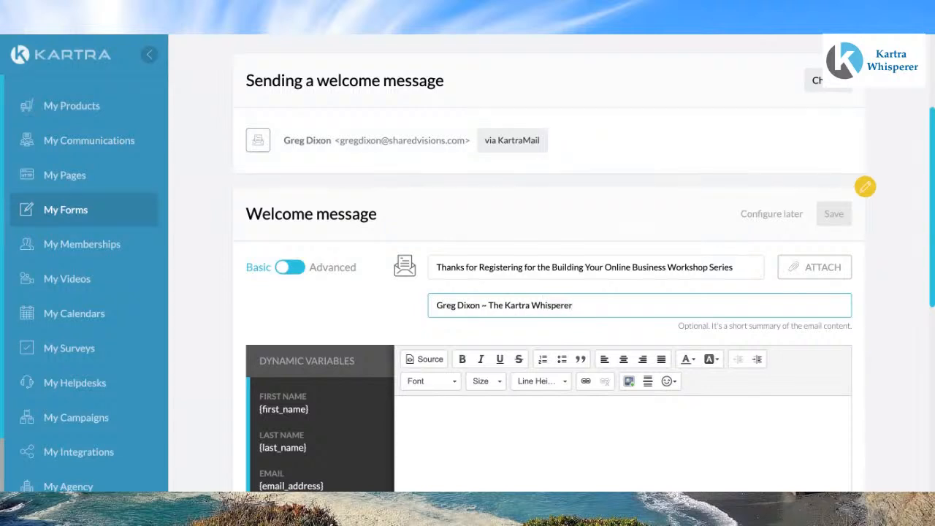
Step: Start the message body with 'Hello, {first_name},' using the first name dynamic variable
{"action": "left_click", "coordinate": [468, 409]}
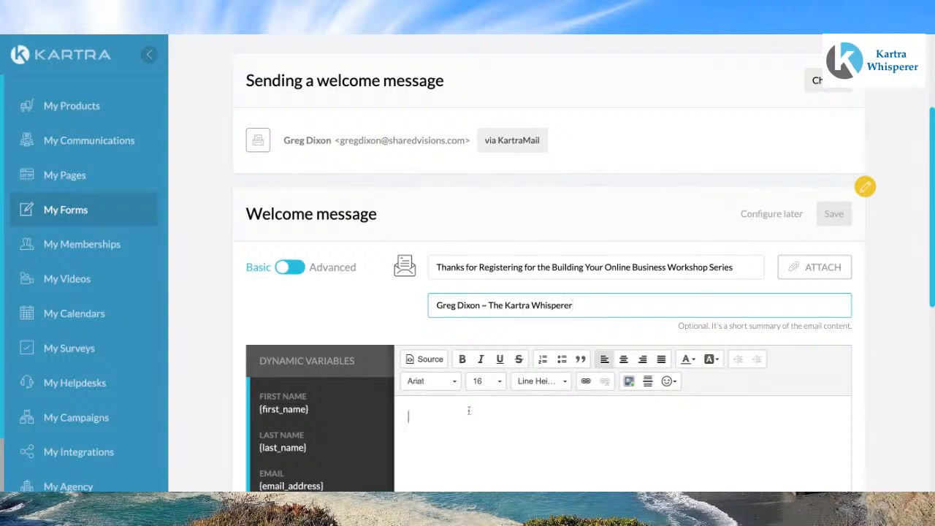
{"action": "scroll", "coordinate": [469, 411], "scroll_direction": "down", "scroll_amount": 1}
{"action": "scroll", "coordinate": [469, 411], "scroll_direction": "down", "scroll_amount": 1}
{"action": "left_click", "coordinate": [468, 411]}
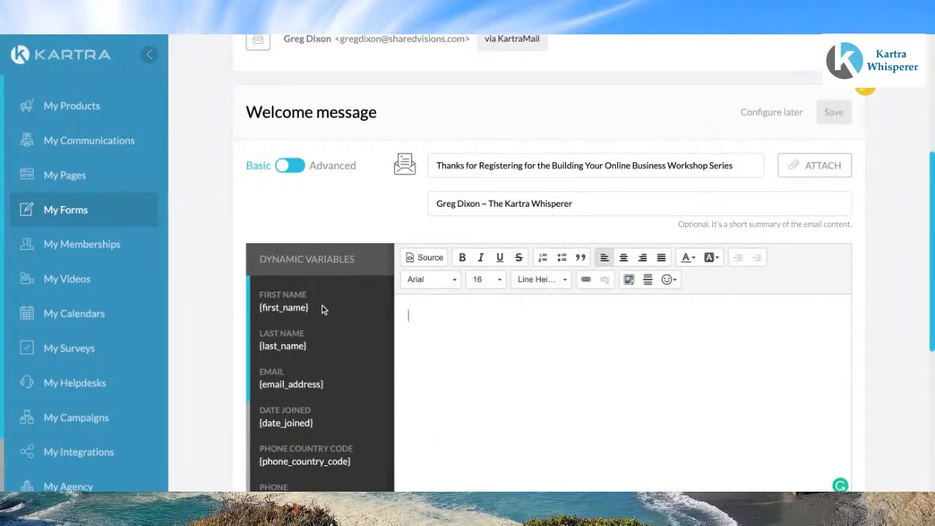
{"action": "scroll", "coordinate": [318, 347], "scroll_direction": "down", "scroll_amount": 1}
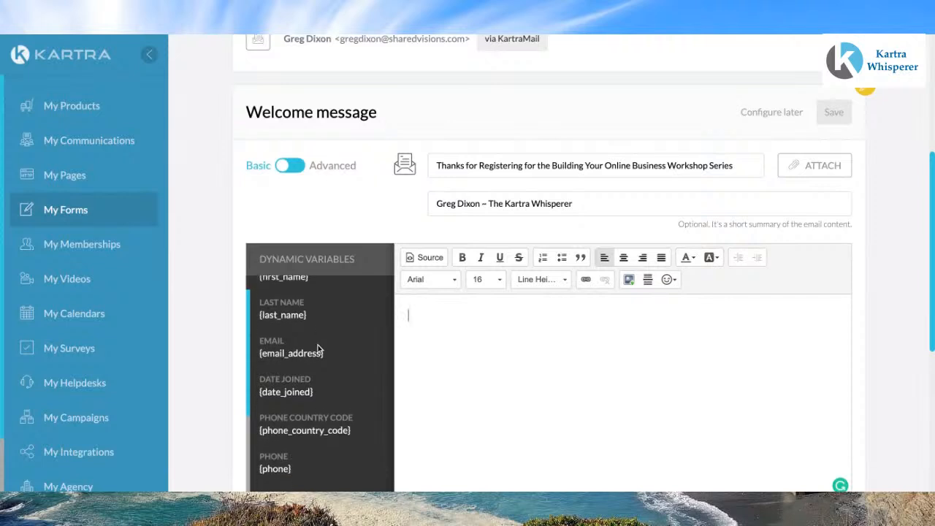
{"action": "scroll", "coordinate": [318, 345], "scroll_direction": "up", "scroll_amount": 1}
{"action": "scroll", "coordinate": [318, 344], "scroll_direction": "down", "scroll_amount": 3}
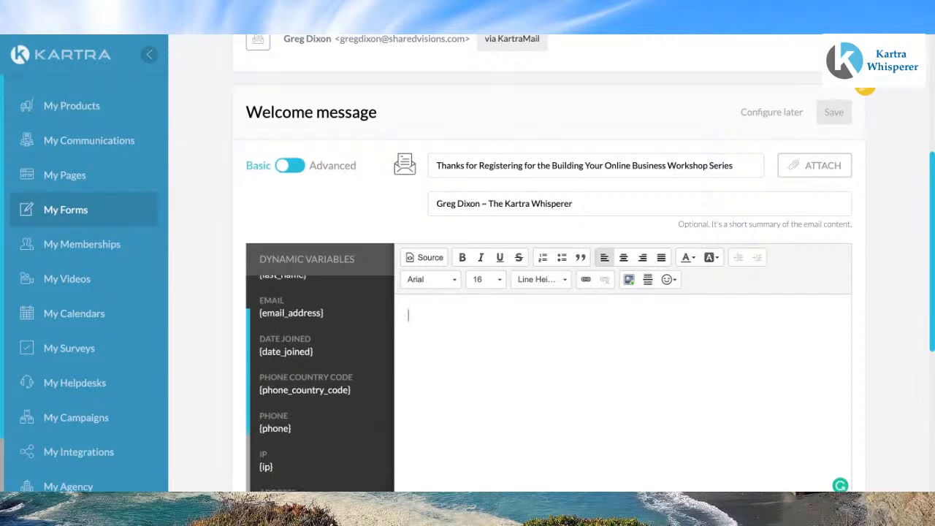
{"action": "scroll", "coordinate": [319, 365], "scroll_direction": "down", "scroll_amount": 5}
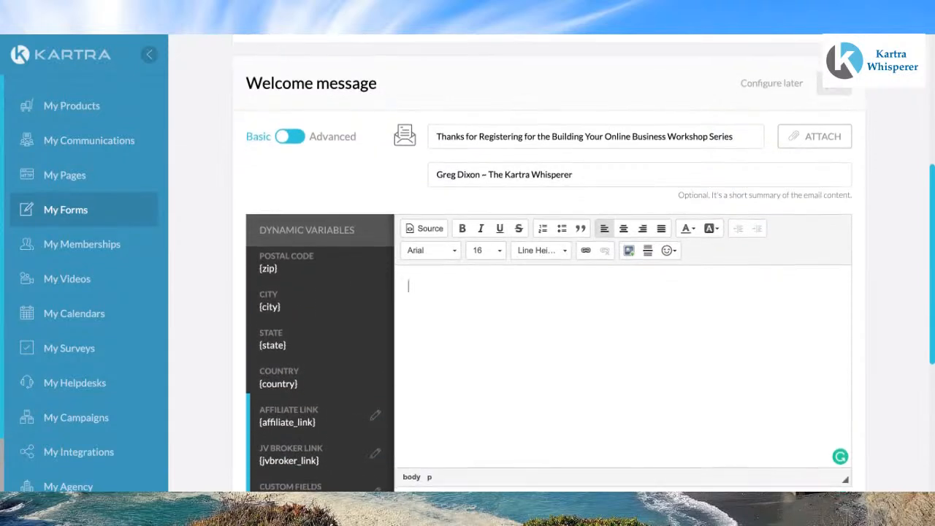
{"action": "scroll", "coordinate": [319, 351], "scroll_direction": "down", "scroll_amount": 2}
{"action": "scroll", "coordinate": [319, 351], "scroll_direction": "up", "scroll_amount": 6}
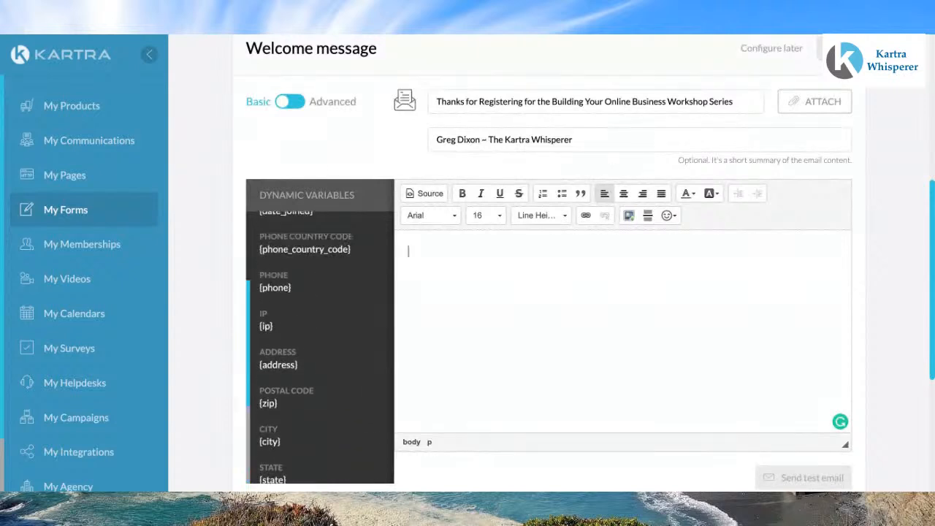
{"action": "scroll", "coordinate": [318, 289], "scroll_direction": "up", "scroll_amount": 1}
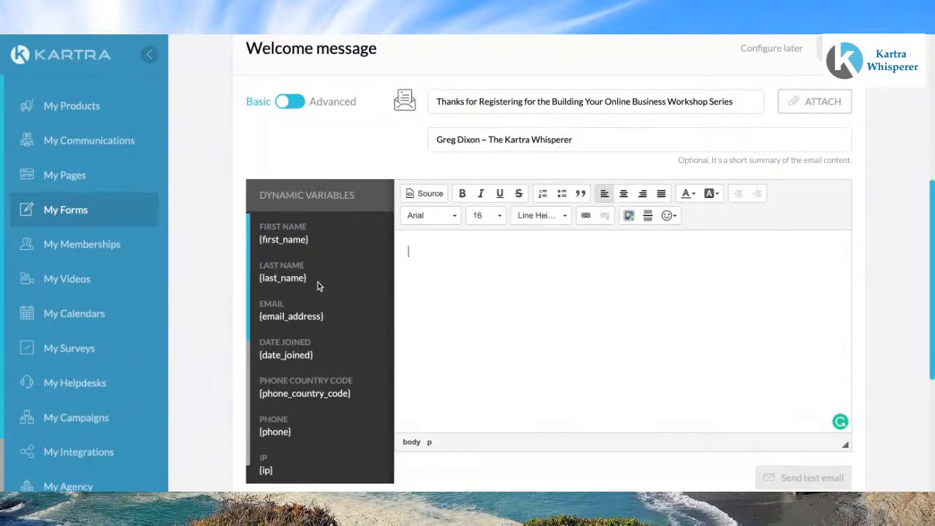
{"action": "left_click", "coordinate": [313, 241]}
{"action": "key", "text": "ctrl+c"}
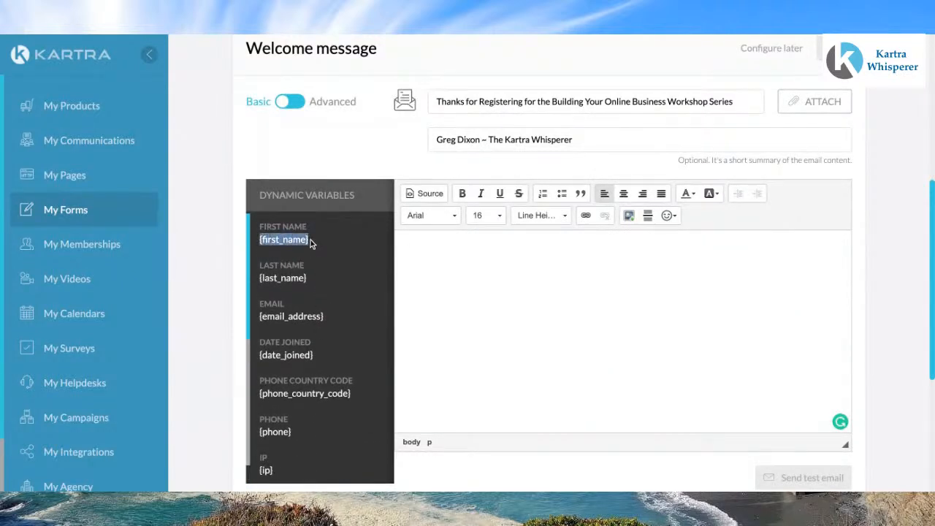
{"action": "left_click", "coordinate": [428, 247]}
{"action": "type", "text": "Hello,"}
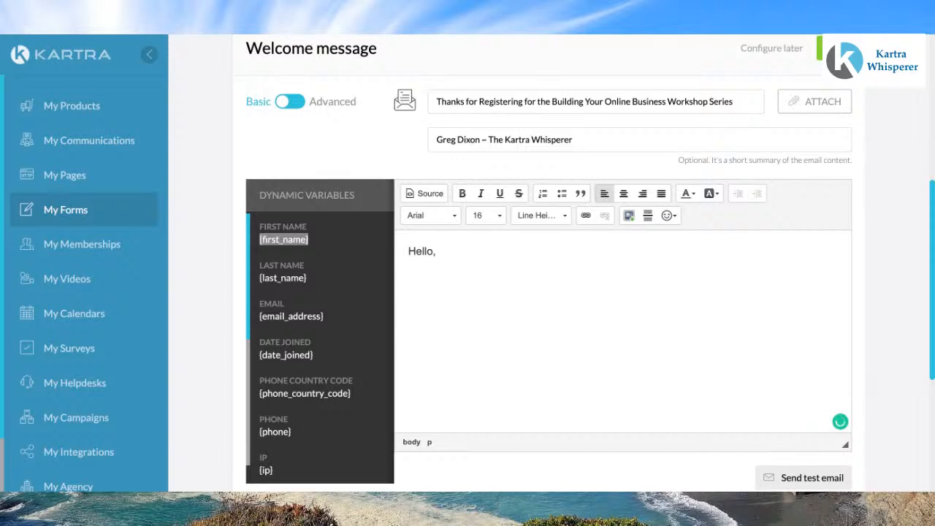
{"action": "key", "text": "ctrl+v"}
{"action": "type", "text": ","}
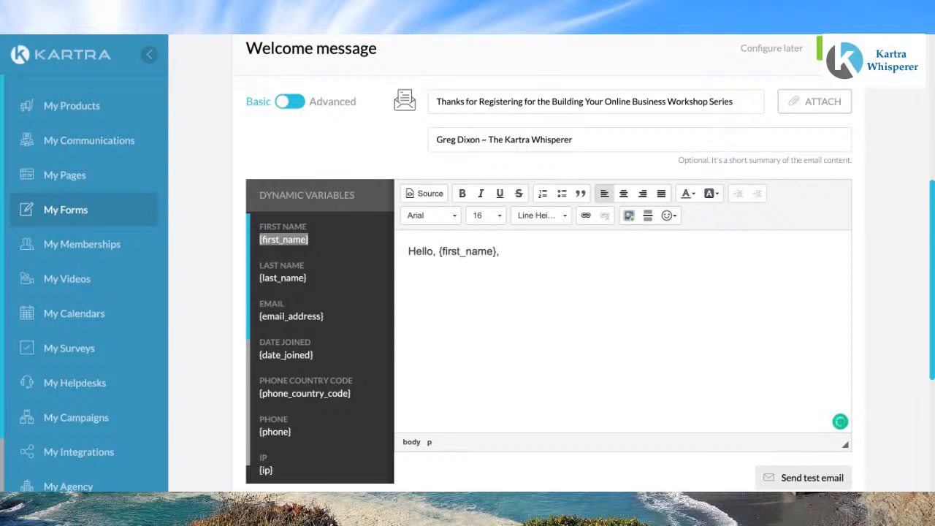
Step: Add a new paragraph in the body reading 'Thanks for registering'
{"action": "key", "text": "Return"}
{"action": "type", "text": "Thanks for re"}
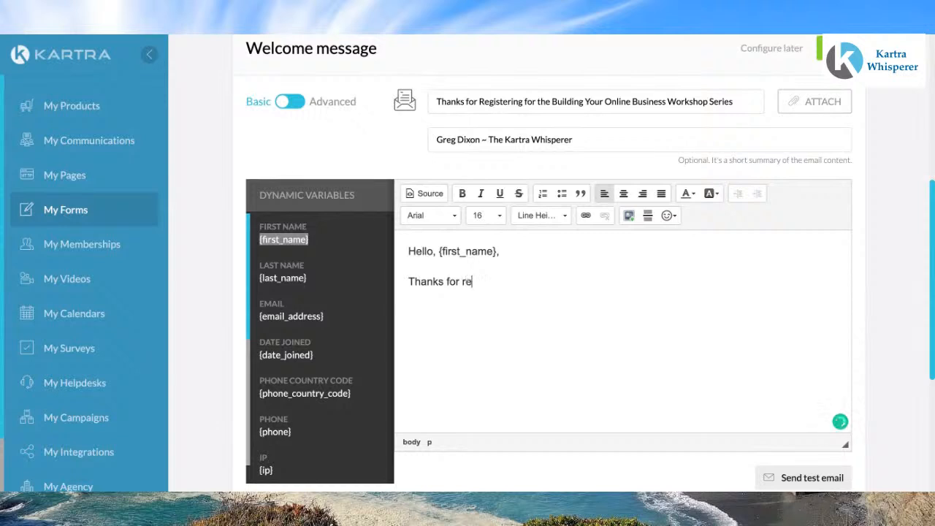
{"action": "type", "text": "gistering"}
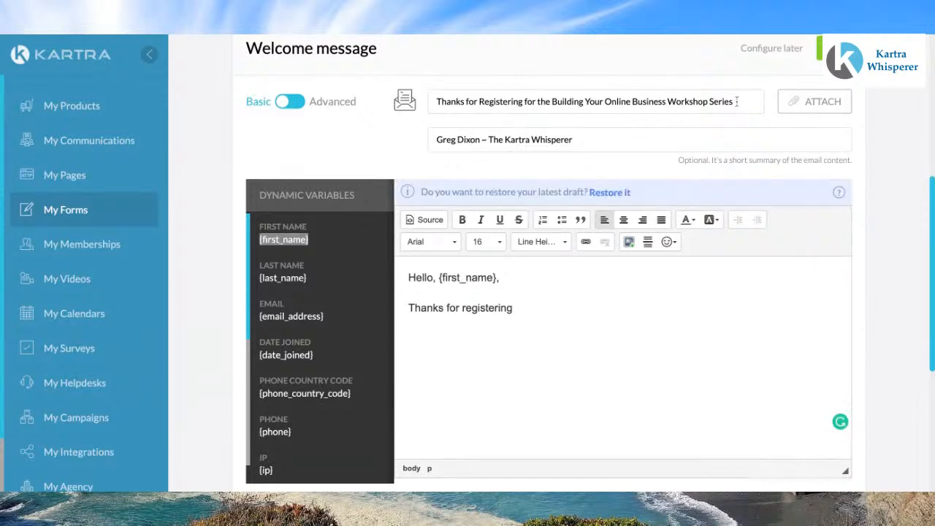
Step: Copy the workshop name from the subject and complete the line as 'for the Building Your Online Business Workshop Series.'
{"action": "left_click_drag", "start_coordinate": [736, 102], "coordinate": [485, 102]}
{"action": "key", "text": "shift+Left"}
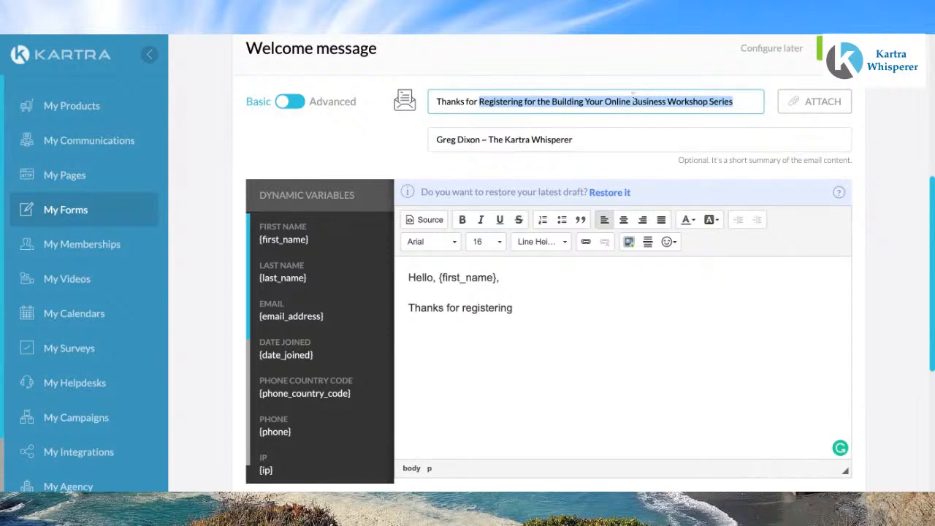
{"action": "left_click", "coordinate": [738, 107]}
{"action": "key", "text": "ctrl+shift+Left"}
{"action": "key", "text": "ctrl+shift+Left"}
{"action": "key", "text": "ctrl+shift+Left"}
{"action": "key", "text": "ctrl+shift+Left"}
{"action": "key", "text": "ctrl+shift+Left"}
{"action": "key", "text": "ctrl+shift+Left"}
{"action": "key", "text": "ctrl+shift+Left"}
{"action": "key", "text": "ctrl+c"}
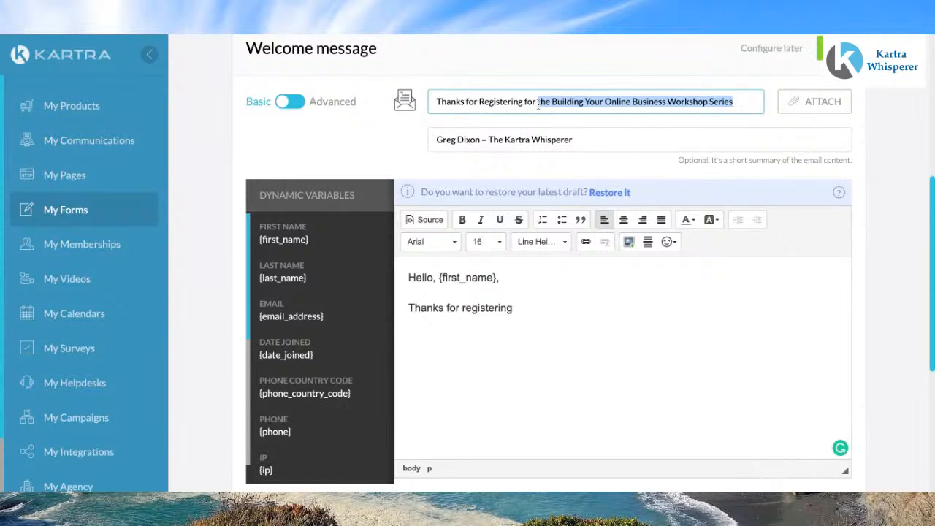
{"action": "left_click", "coordinate": [534, 307]}
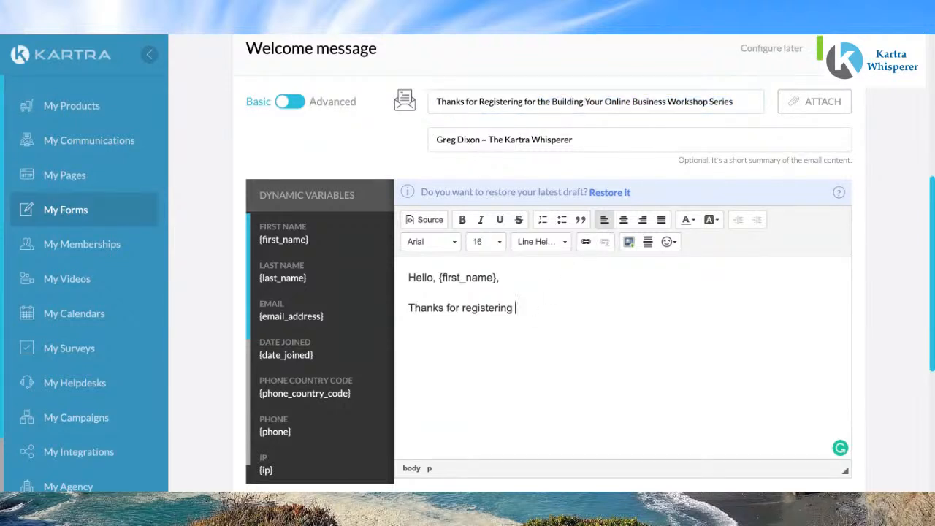
{"action": "key", "text": "ctrl+v"}
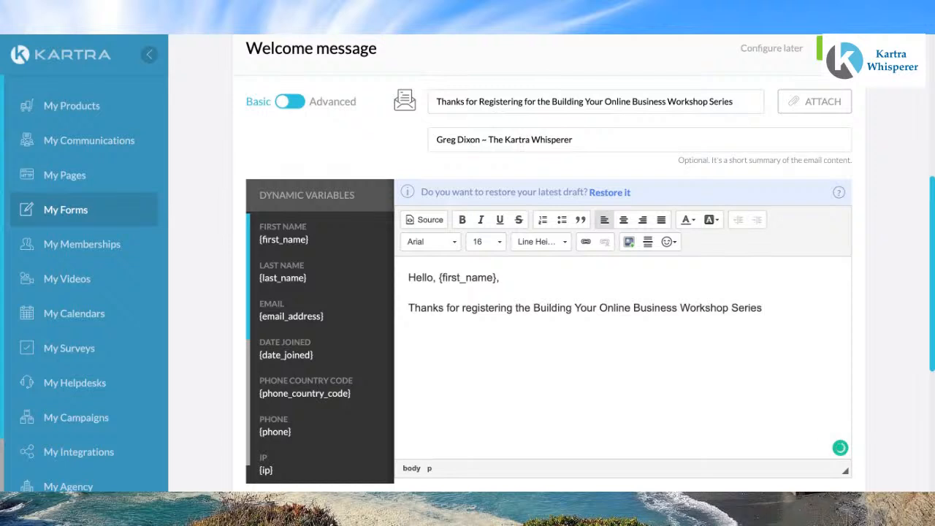
{"action": "left_click", "coordinate": [514, 307]}
{"action": "type", "text": "for"}
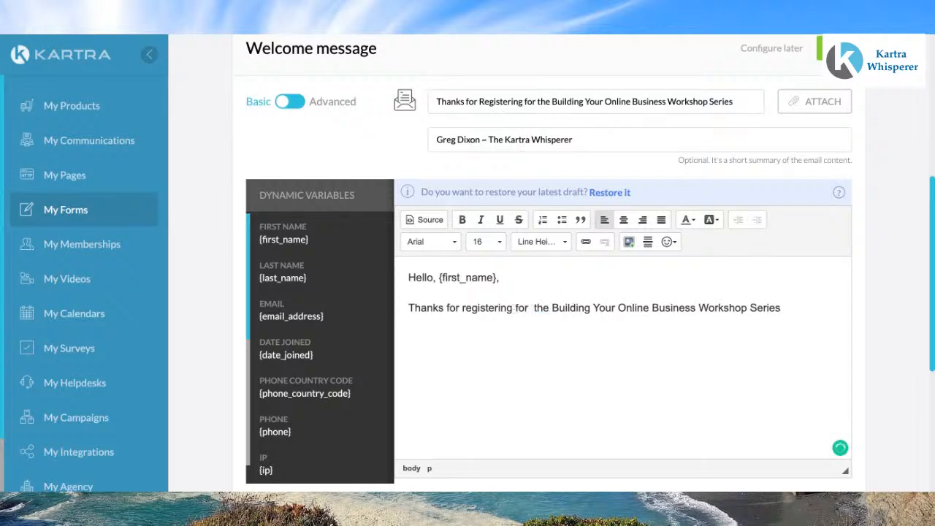
{"action": "key", "text": "BackSpace"}
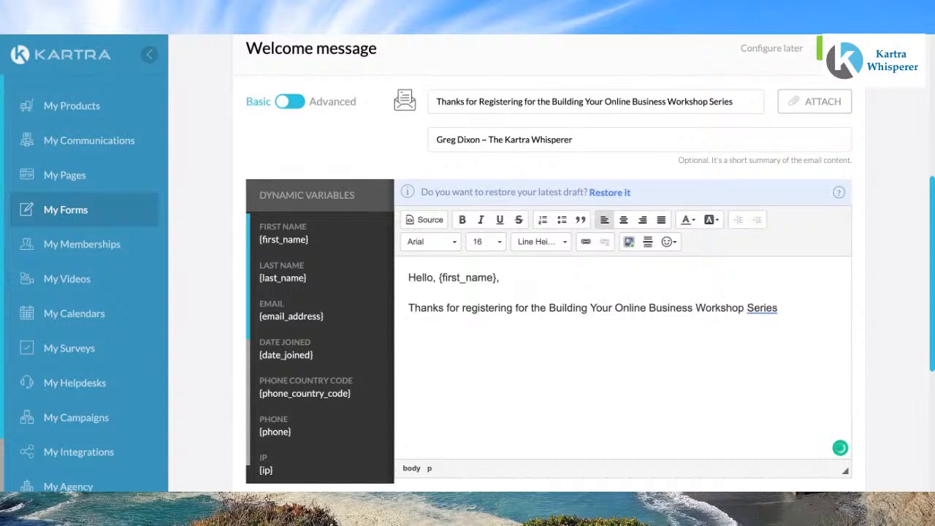
{"action": "left_click", "coordinate": [780, 307]}
{"action": "type", "text": "."}
Step: Add a paragraph reading 'You will receive notices for the next workshop by email.'
{"action": "key", "text": "Return"}
{"action": "type", "text": "You will receiv"}
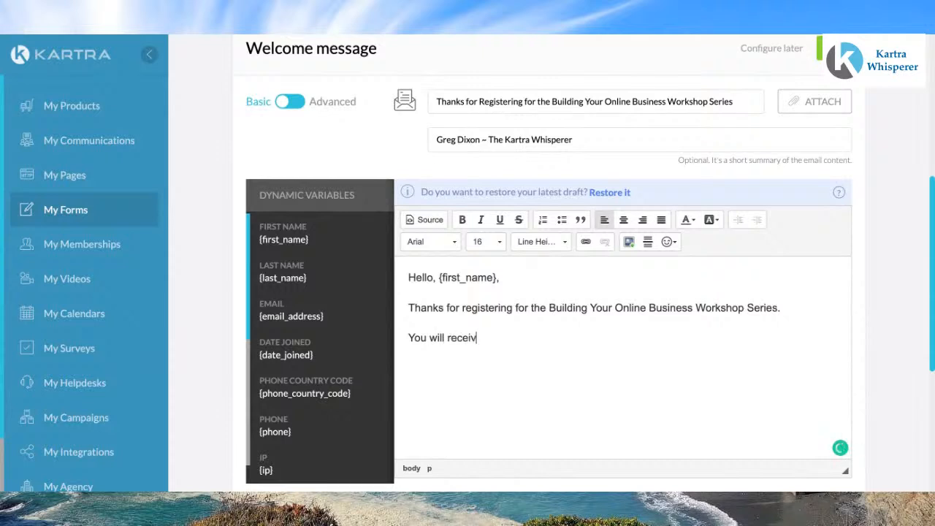
{"action": "type", "text": "e notic"}
{"action": "type", "text": "ers"}
{"action": "key", "text": "BackSpace"}
{"action": "key", "text": "BackSpace"}
{"action": "key", "text": "BackSpace"}
{"action": "type", "text": "s for th"}
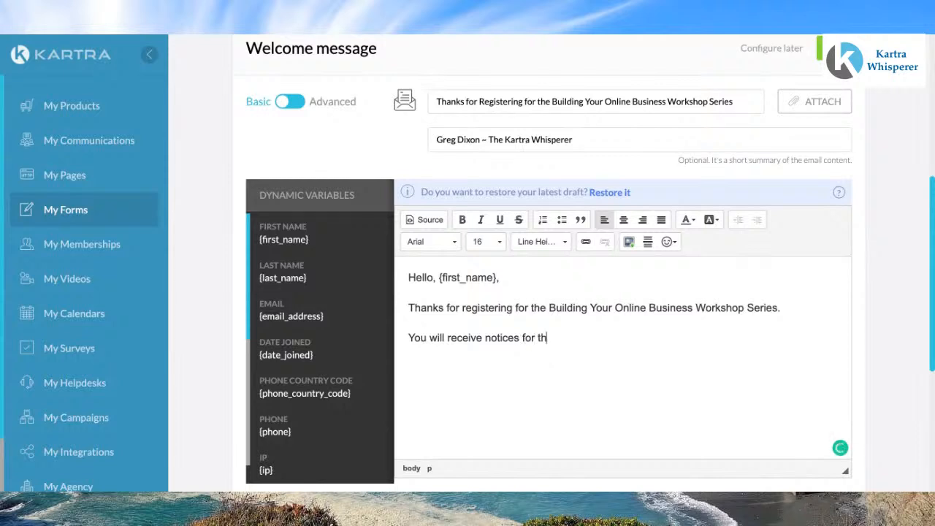
{"action": "type", "text": "e next worksh"}
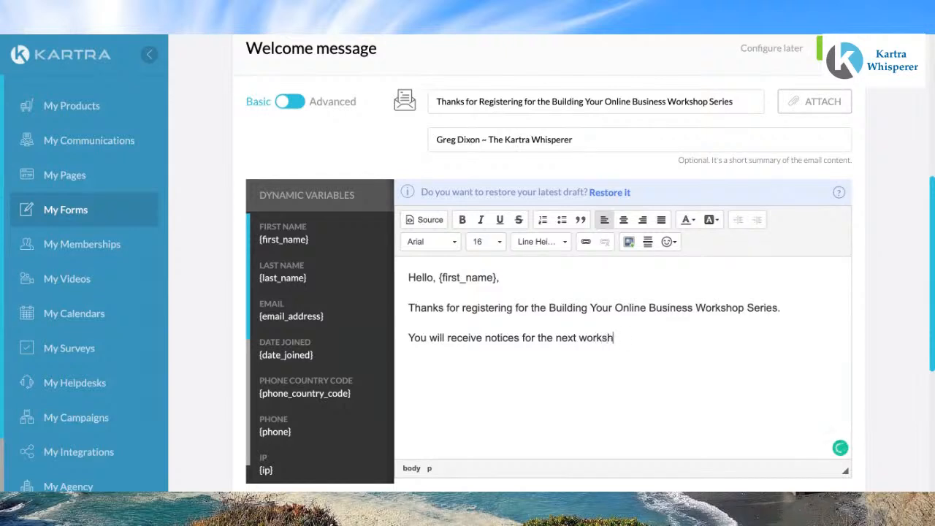
{"action": "type", "text": "op by emai"}
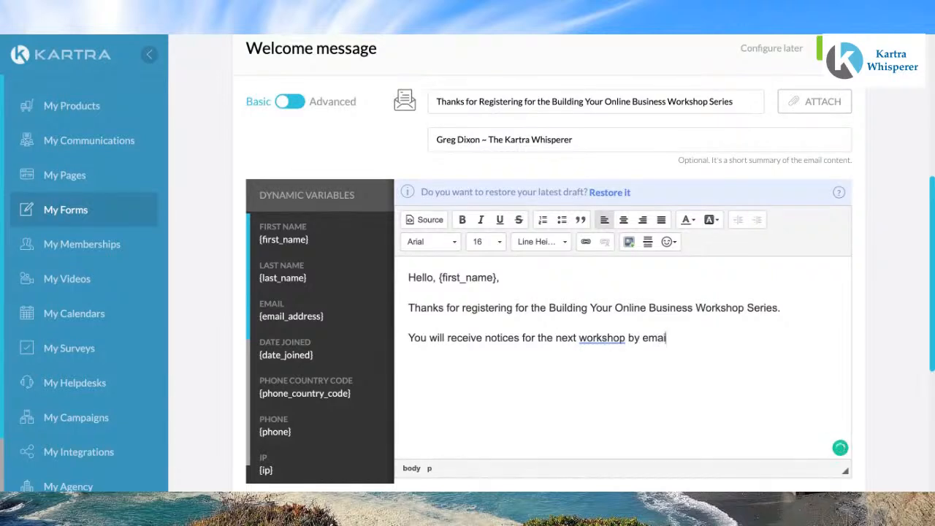
{"action": "type", "text": "l."}
Step: Add a signature with the sender's name, 'The Kartra Whisperer', and the owner's two website addresses on separate lines
{"action": "key", "text": "Return"}
{"action": "type", "text": "Greg Dixo"}
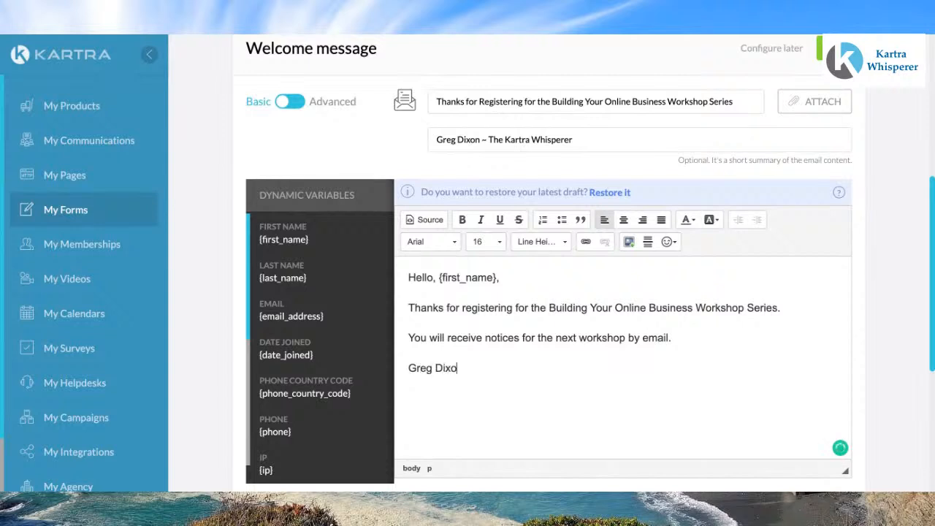
{"action": "type", "text": "n The Kartre"}
{"action": "key", "text": "BackSpace"}
{"action": "type", "text": "a Whi"}
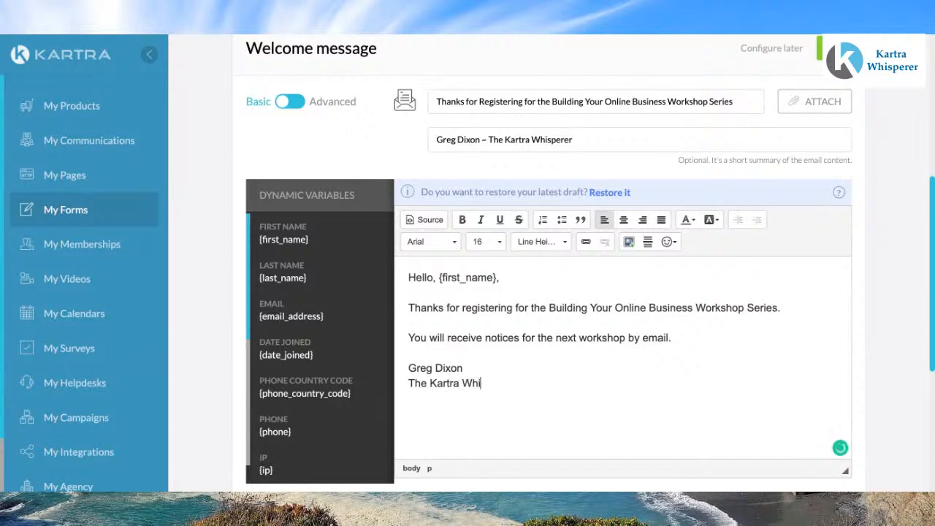
{"action": "type", "text": "spere"}
{"action": "type", "text": "r "}
{"action": "type", "text": "www"}
{"action": "type", "text": ".Greg"}
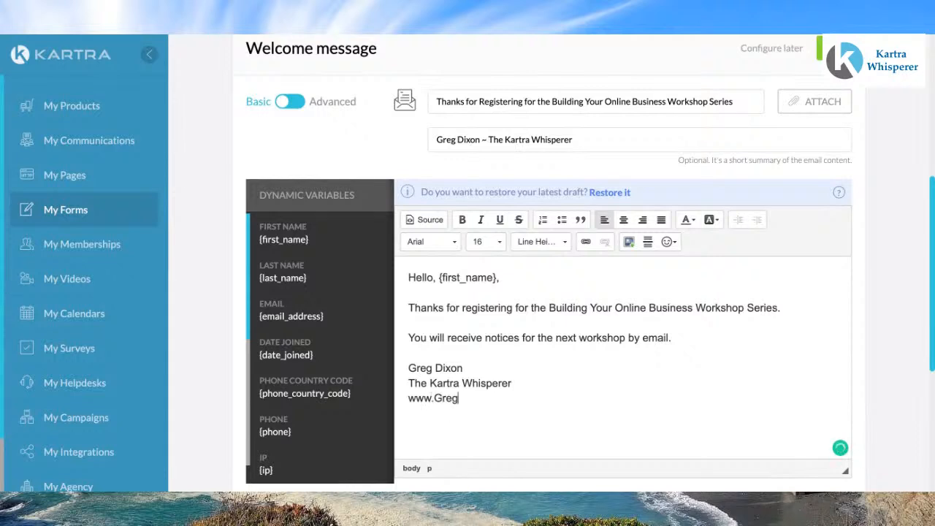
{"action": "type", "text": "Dixon.net"}
{"action": "key", "text": "Return"}
{"action": "type", "text": "www.Gr"}
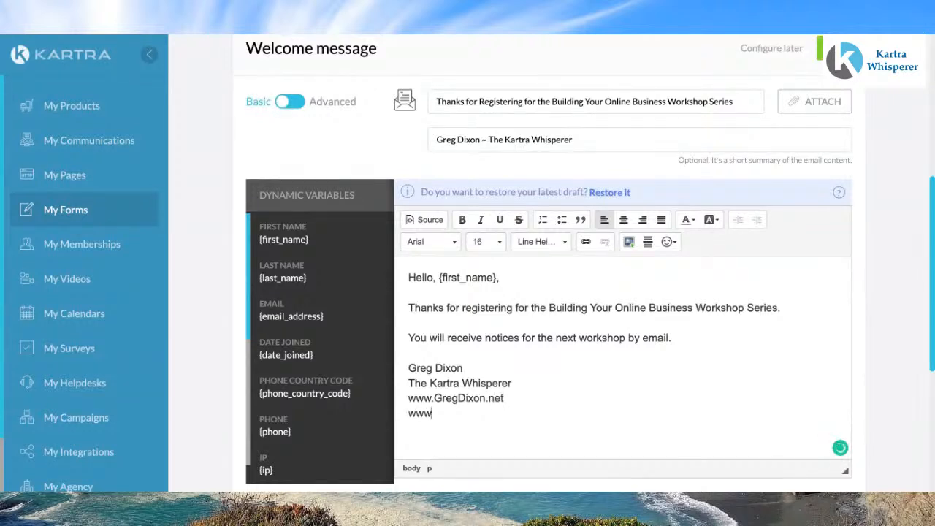
{"action": "type", "text": "egDixonWriting"}
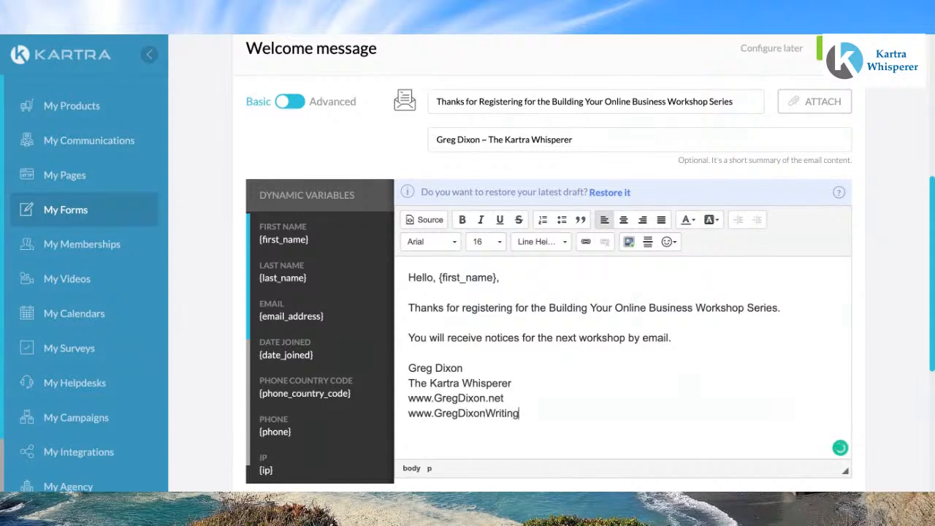
{"action": "type", "text": ".com"}
{"action": "left_click", "coordinate": [514, 398]}
{"action": "key", "text": "shift+Left"}
{"action": "key", "text": "shift+Left"}
{"action": "key", "text": "shift+Left"}
{"action": "key", "text": "shift+Left"}
{"action": "key", "text": "shift+Left"}
{"action": "key", "text": "shift+Left"}
{"action": "key", "text": "shift+Left"}
{"action": "key", "text": "shift+Left"}
{"action": "key", "text": "shift+Left"}
{"action": "key", "text": "shift+Left"}
{"action": "key", "text": "shift+Left"}
{"action": "key", "text": "shift+Left"}
{"action": "key", "text": "shift+Left"}
{"action": "key", "text": "shift+Left"}
{"action": "key", "text": "shift+Left"}
{"action": "key", "text": "shift+Left"}
{"action": "key", "text": "shift+Left"}
{"action": "key", "text": "ctrl+c"}
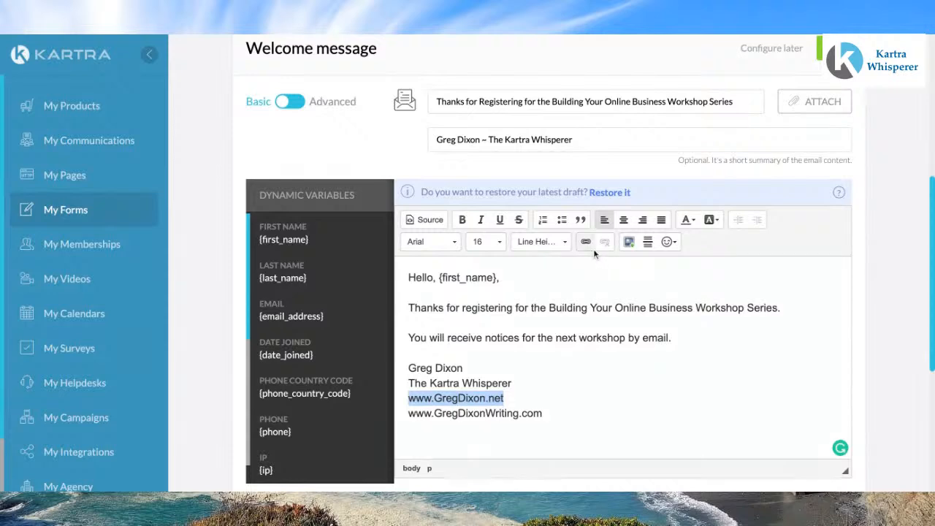
{"action": "left_click", "coordinate": [586, 242]}
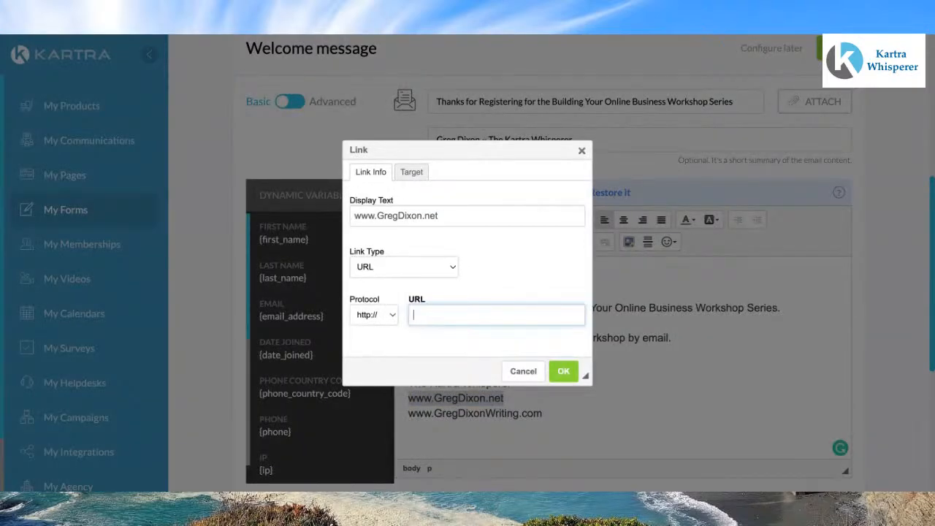
{"action": "left_click", "coordinate": [582, 150]}
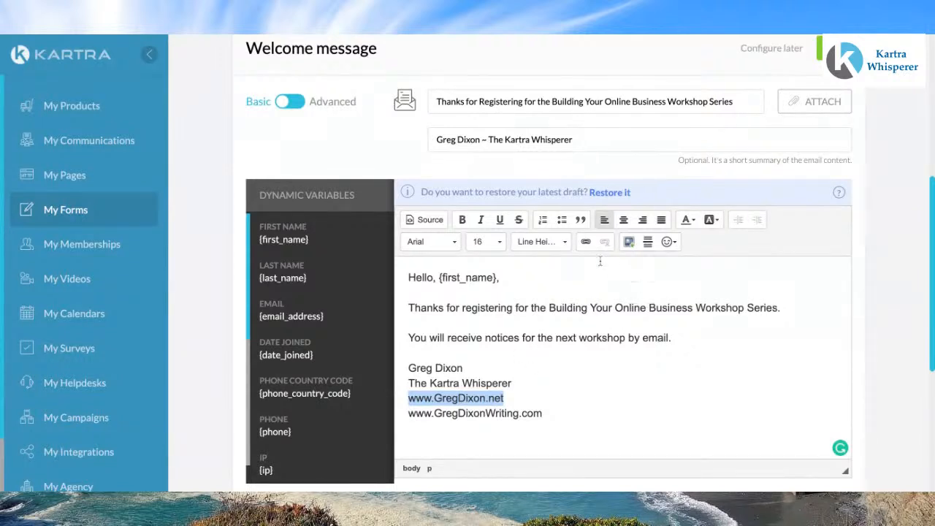
{"action": "left_click", "coordinate": [582, 242]}
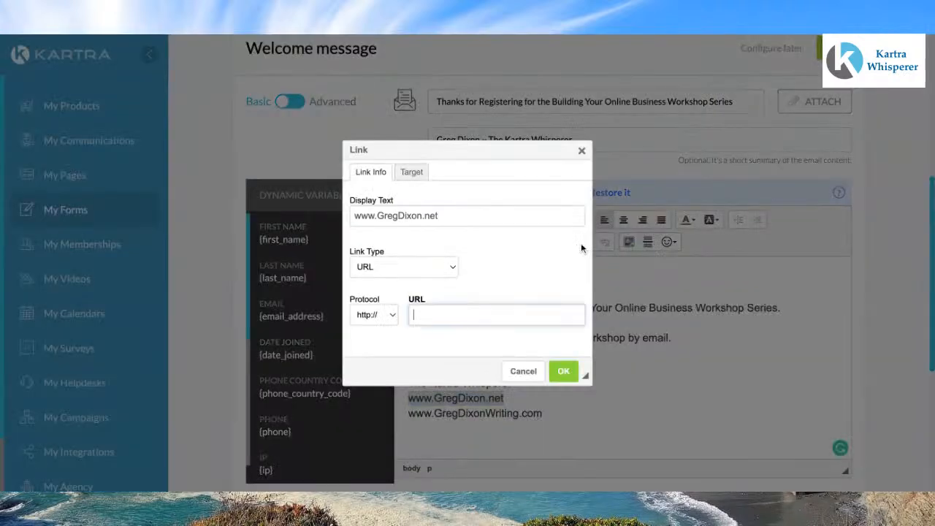
{"action": "left_click", "coordinate": [394, 319]}
{"action": "left_click", "coordinate": [387, 329]}
{"action": "left_click", "coordinate": [416, 314]}
{"action": "key", "text": "ctrl+v"}
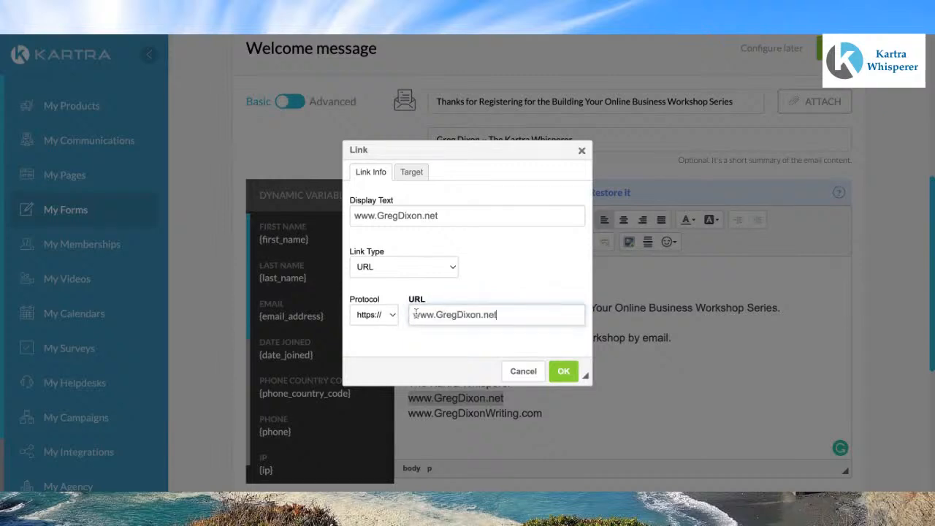
{"action": "left_click", "coordinate": [563, 371]}
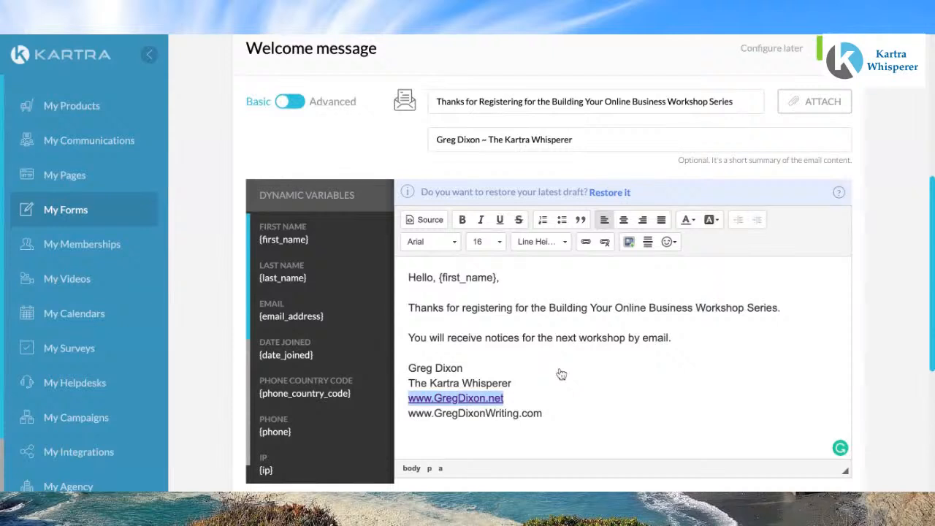
{"action": "left_click", "coordinate": [576, 383]}
{"action": "left_click_drag", "start_coordinate": [542, 414], "coordinate": [408, 414]}
{"action": "key", "text": "ctrl+c"}
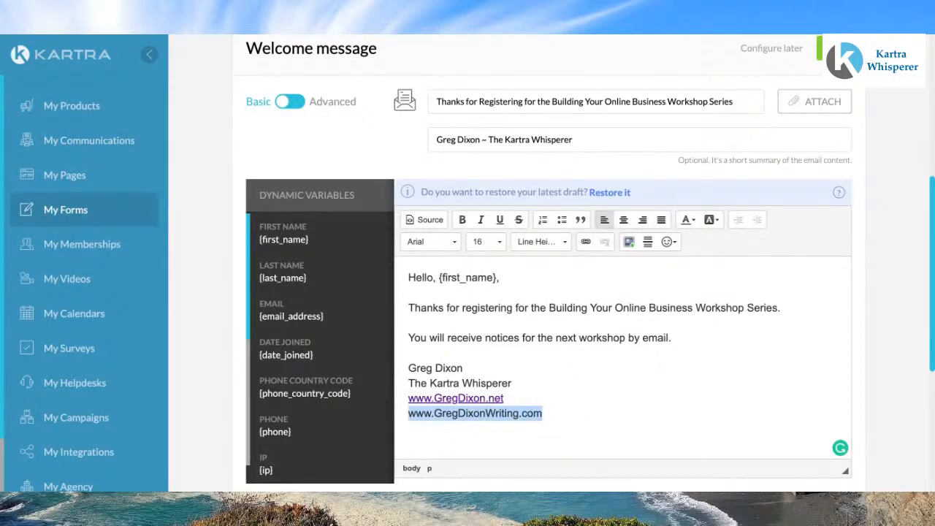
{"action": "left_click", "coordinate": [585, 242]}
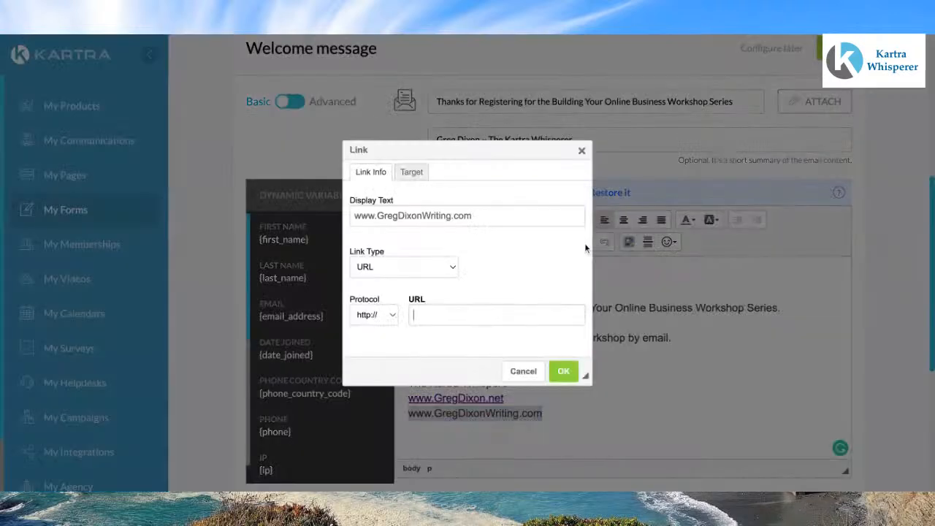
{"action": "left_click", "coordinate": [393, 314]}
{"action": "left_click", "coordinate": [413, 314]}
{"action": "key", "text": "ctrl+v"}
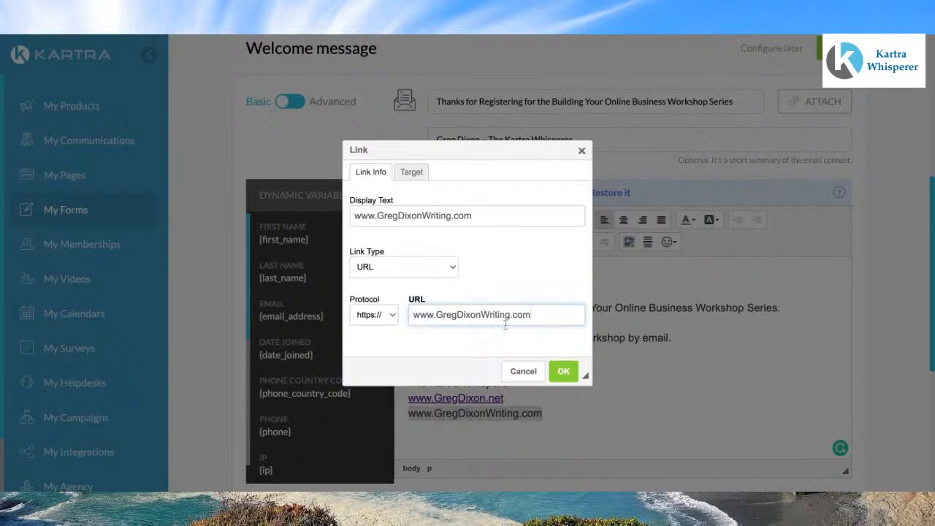
{"action": "left_click", "coordinate": [563, 371]}
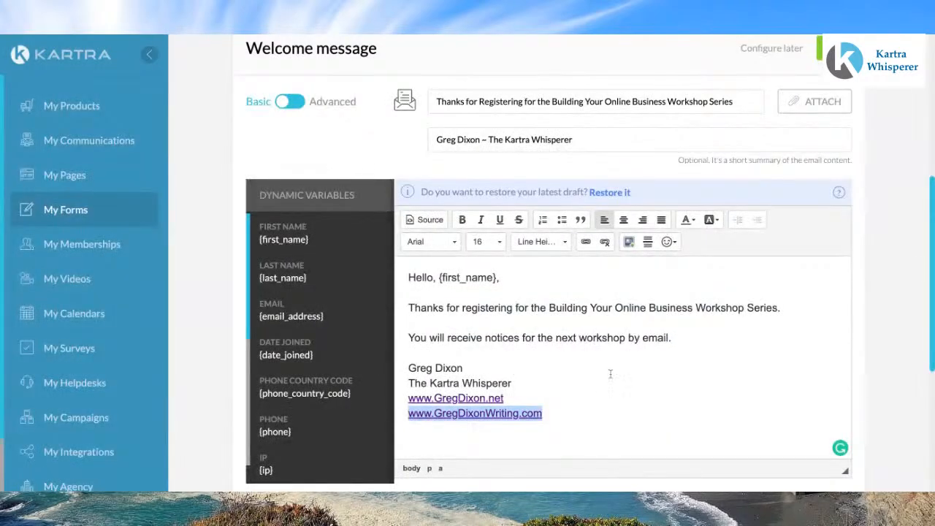
Step: Make the signature's name and 'The Kartra Whisperer' lines bold
{"action": "left_click_drag", "start_coordinate": [529, 387], "coordinate": [409, 368]}
{"action": "key", "text": "ctrl+b"}
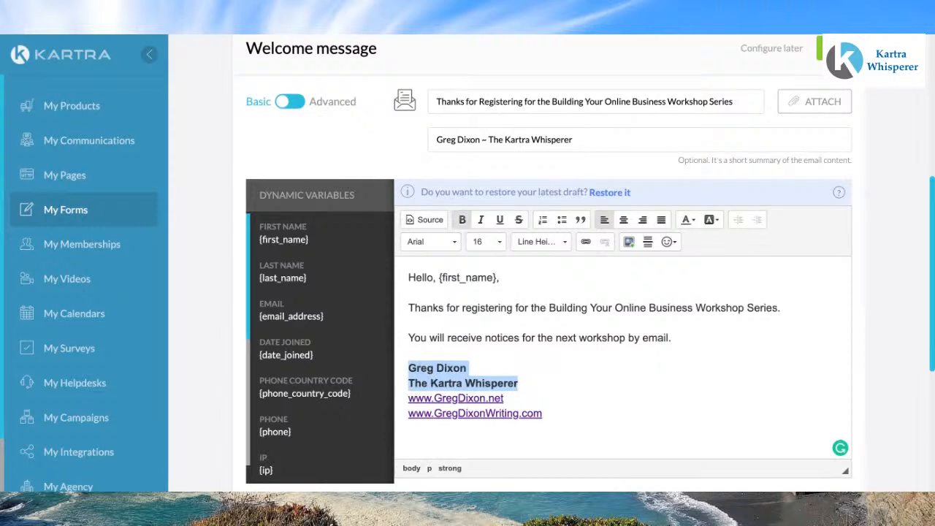
Step: Send a test of the welcome email to the owner's e-mail address and close the dialog
{"action": "scroll", "coordinate": [627, 367], "scroll_direction": "down", "scroll_amount": 2}
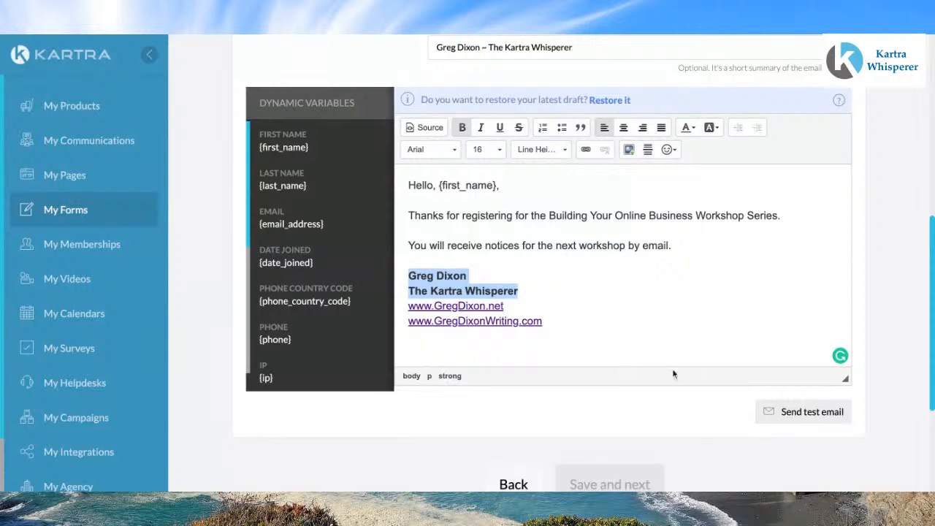
{"action": "left_click", "coordinate": [793, 414]}
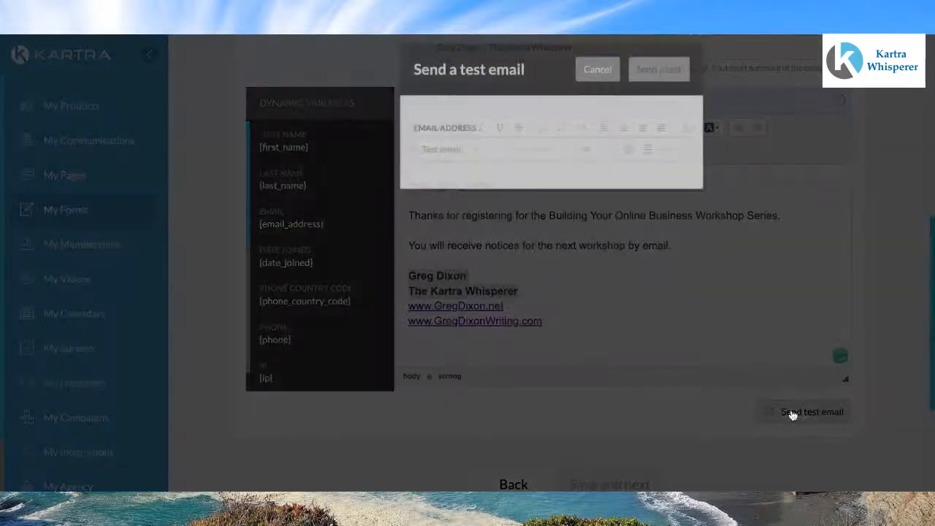
{"action": "key", "text": "ctrl+v"}
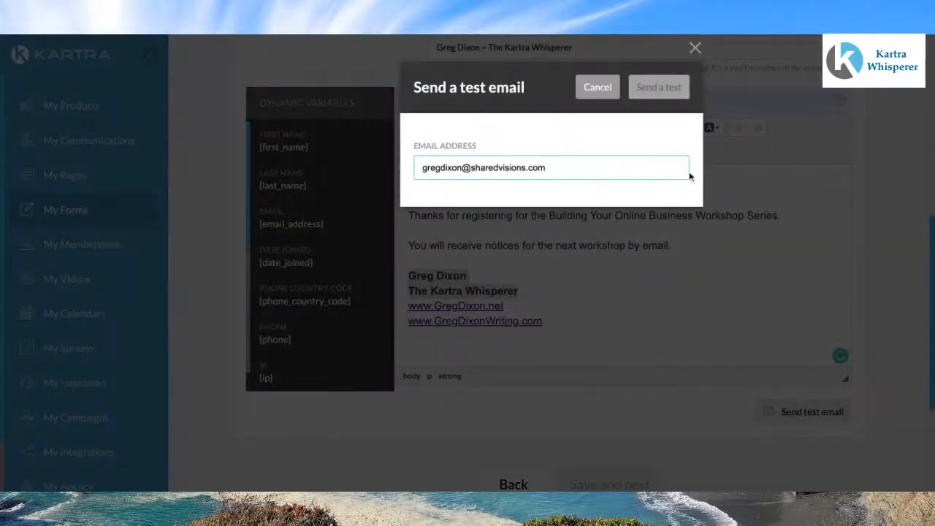
{"action": "left_click", "coordinate": [654, 89]}
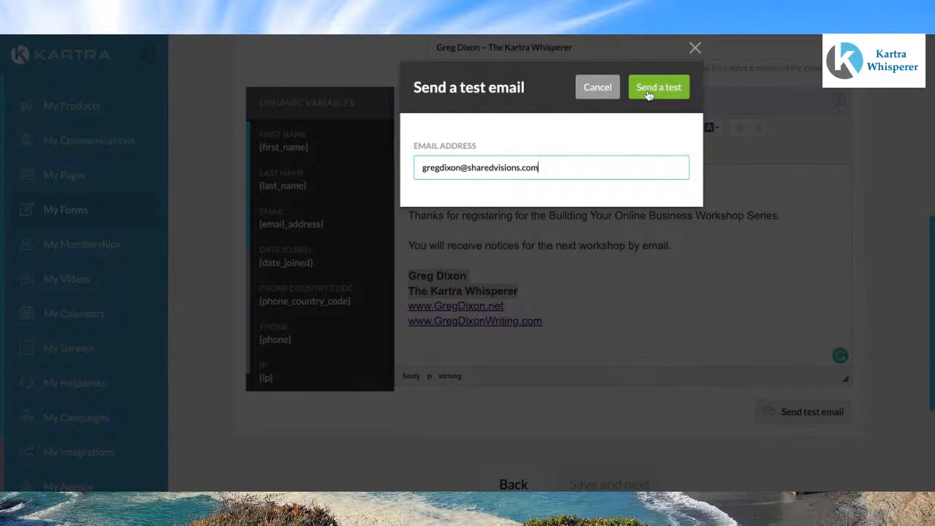
{"action": "left_click", "coordinate": [695, 48]}
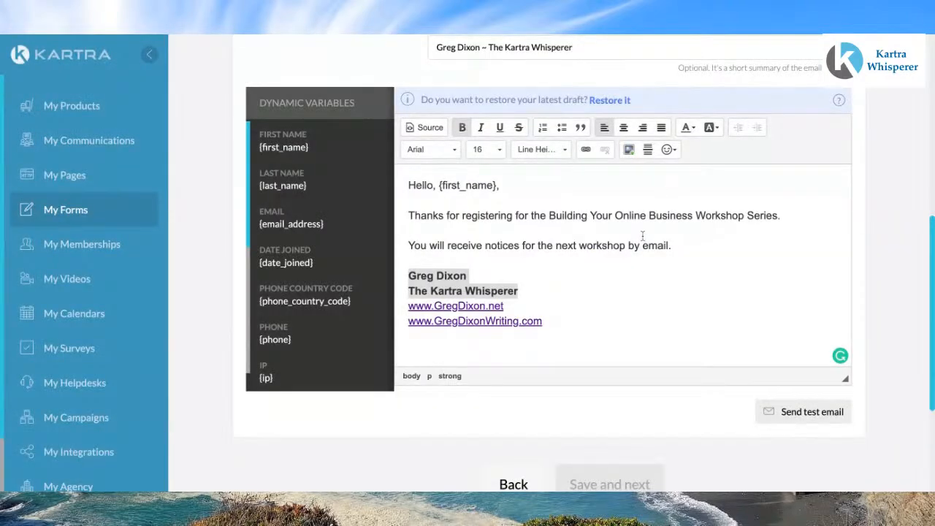
Step: Make 'Building Your Online Business Workshop Series' in the thank-you sentence bold
{"action": "left_click_drag", "start_coordinate": [778, 218], "coordinate": [549, 222]}
{"action": "key", "text": "ctrl+b"}
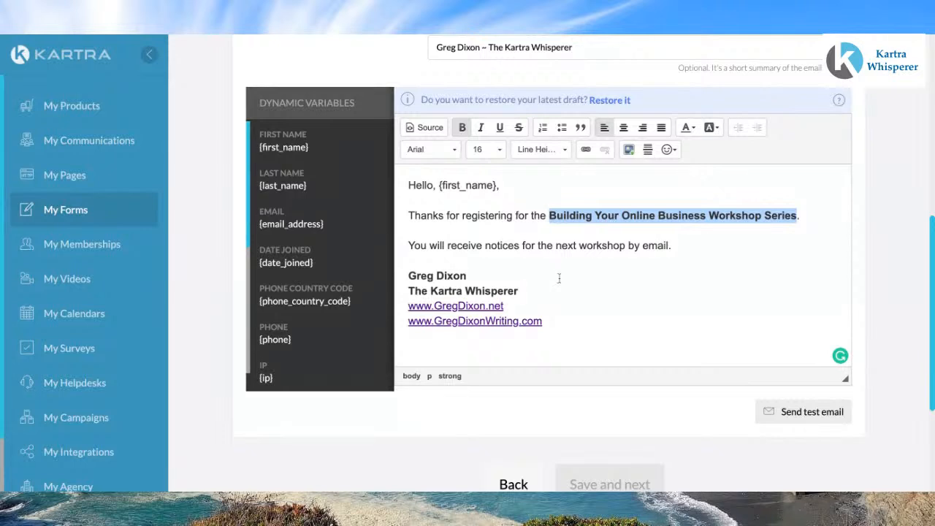
Step: Save the welcome message
{"action": "scroll", "coordinate": [560, 281], "scroll_direction": "up", "scroll_amount": 1}
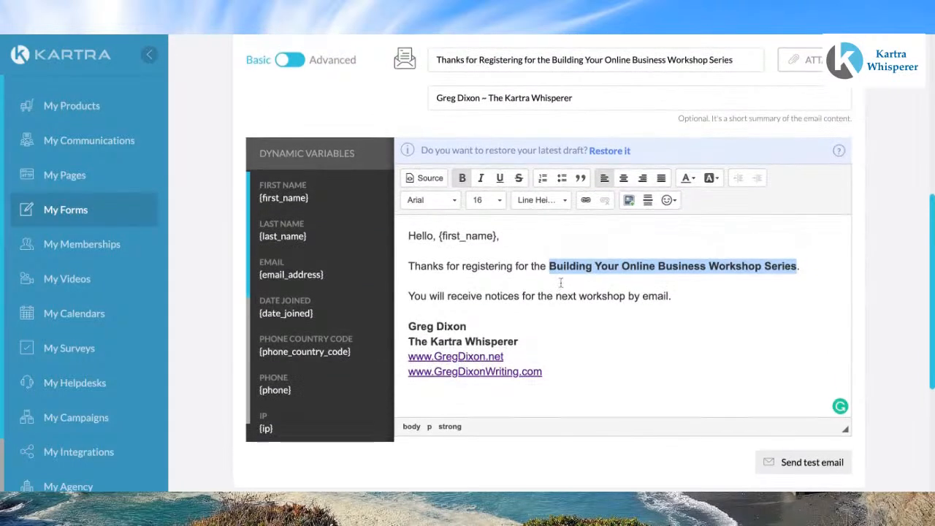
{"action": "scroll", "coordinate": [584, 277], "scroll_direction": "down", "scroll_amount": 2}
{"action": "scroll", "coordinate": [584, 278], "scroll_direction": "down", "scroll_amount": 2}
{"action": "scroll", "coordinate": [584, 277], "scroll_direction": "up", "scroll_amount": 4}
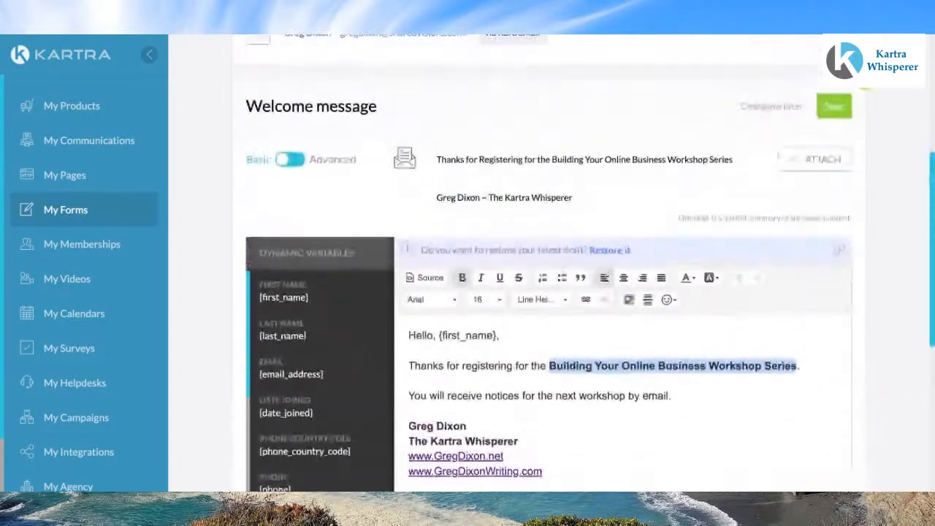
{"action": "scroll", "coordinate": [582, 260], "scroll_direction": "down", "scroll_amount": 1}
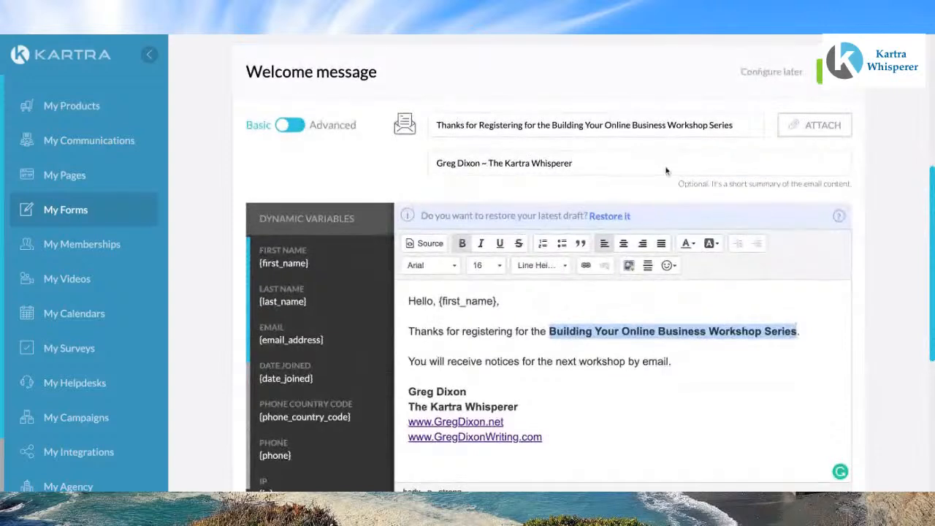
{"action": "left_click", "coordinate": [834, 71]}
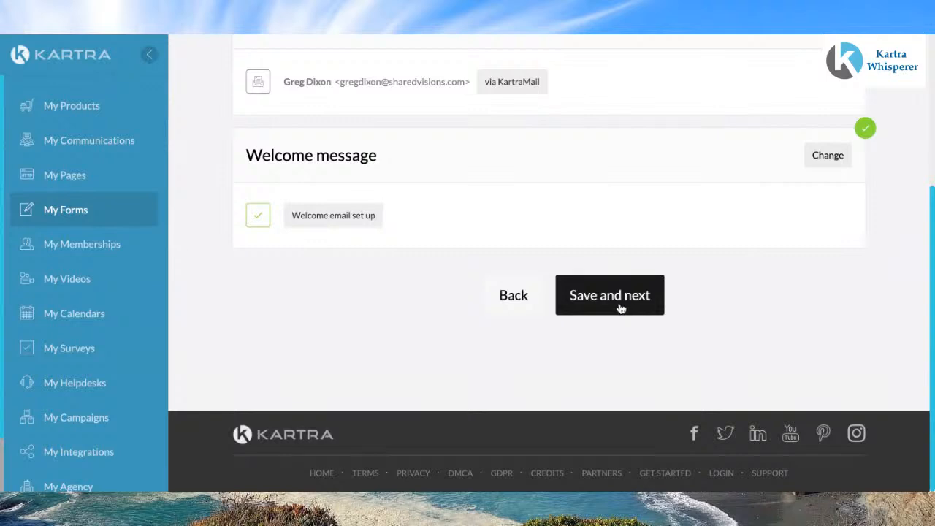
Step: Step back to the success page and return to the welcome message section
{"action": "left_click", "coordinate": [514, 294]}
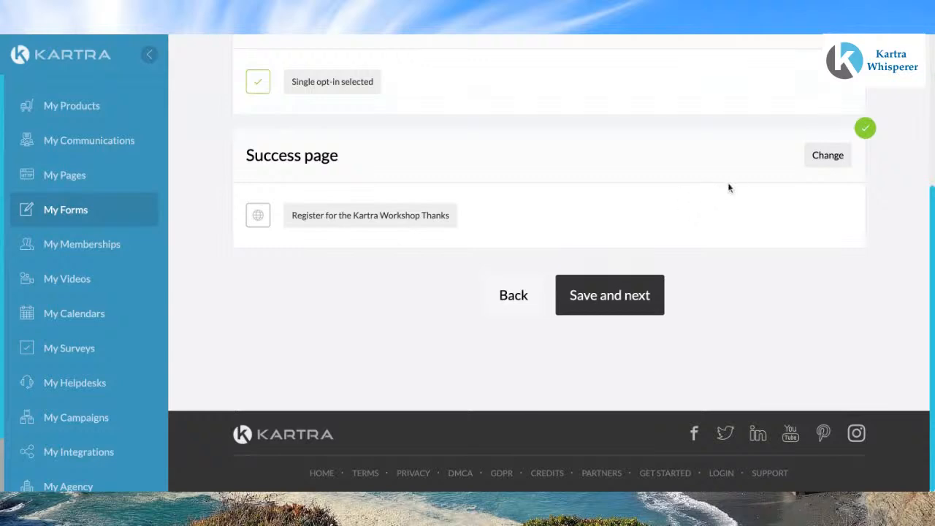
{"action": "left_click", "coordinate": [630, 300]}
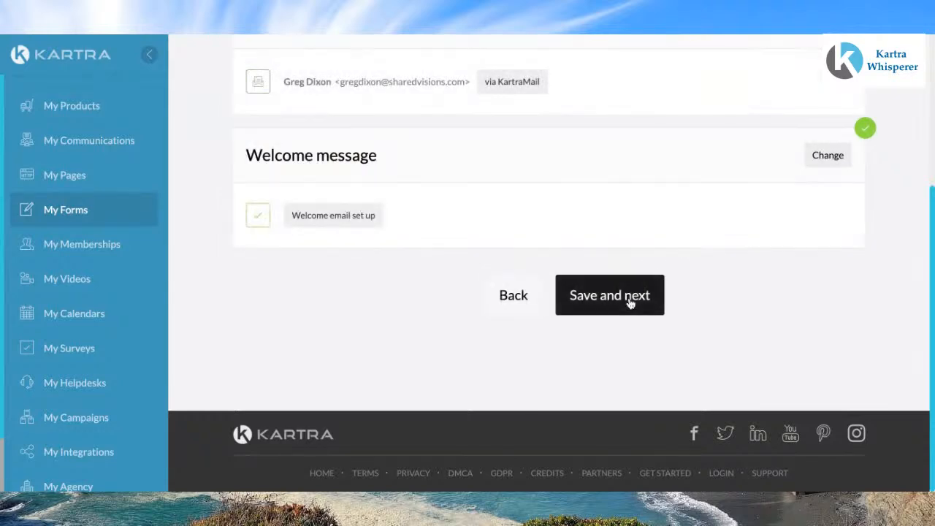
Step: Reopen the welcome message for editing and review the email content
{"action": "left_click", "coordinate": [829, 156]}
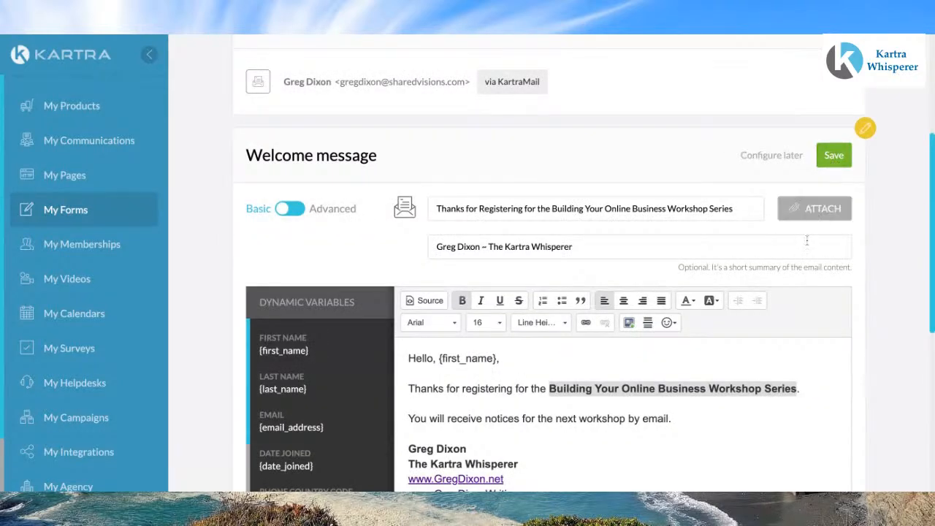
{"action": "scroll", "coordinate": [788, 351], "scroll_direction": "down", "scroll_amount": 1}
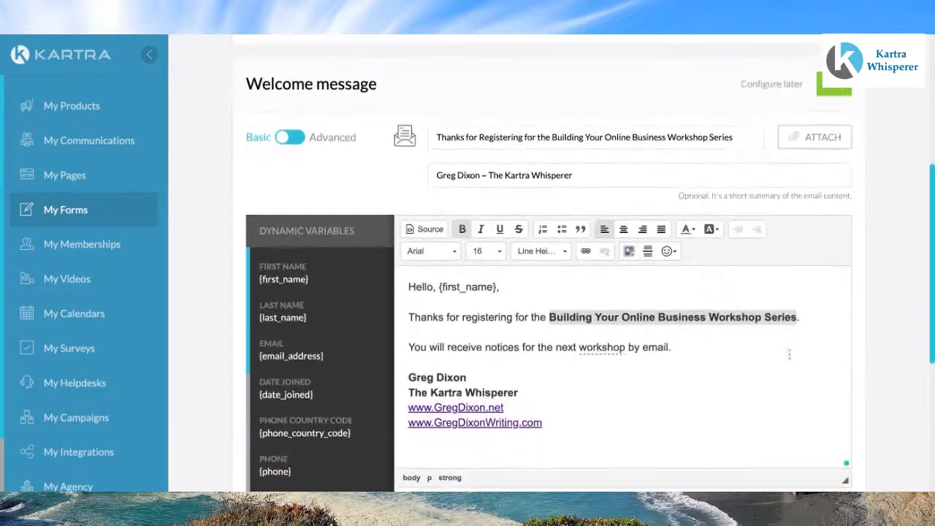
{"action": "scroll", "coordinate": [789, 354], "scroll_direction": "up", "scroll_amount": 1}
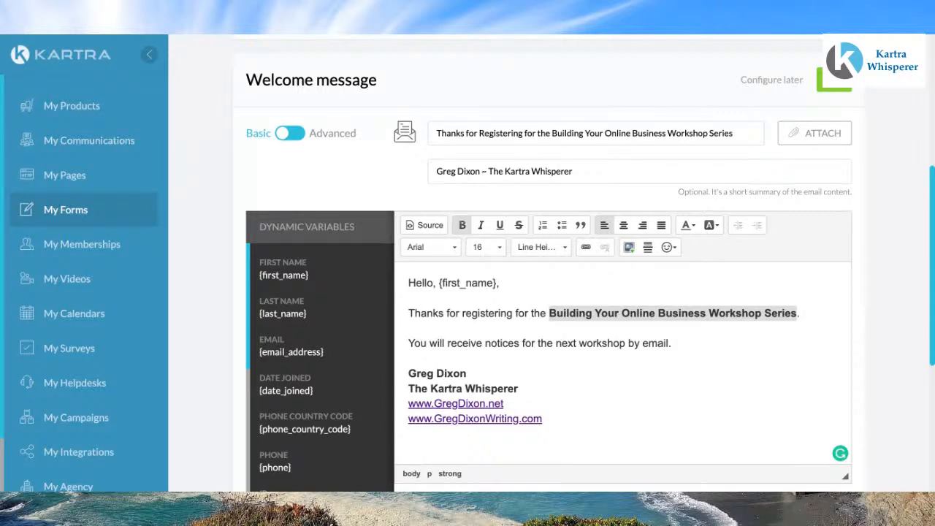
{"action": "scroll", "coordinate": [549, 292], "scroll_direction": "down", "scroll_amount": 1}
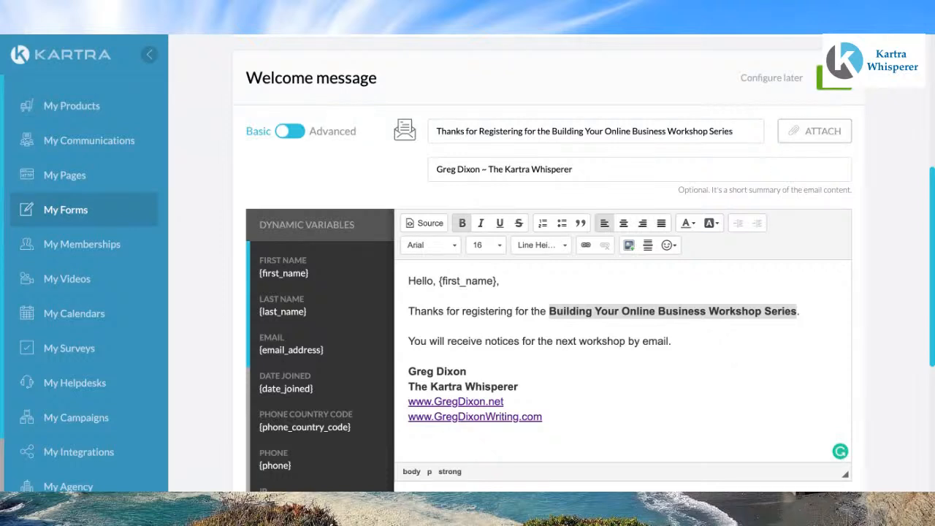
Step: Save the welcome message and continue to the Automations stage of the form setup
{"action": "left_click", "coordinate": [835, 78]}
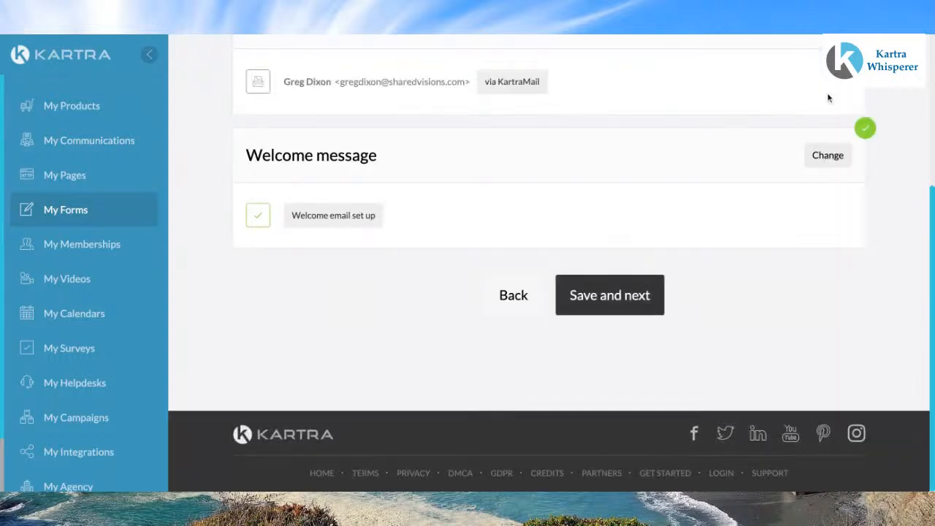
{"action": "left_click", "coordinate": [595, 298]}
{"action": "scroll", "coordinate": [597, 307], "scroll_direction": "up", "scroll_amount": 3}
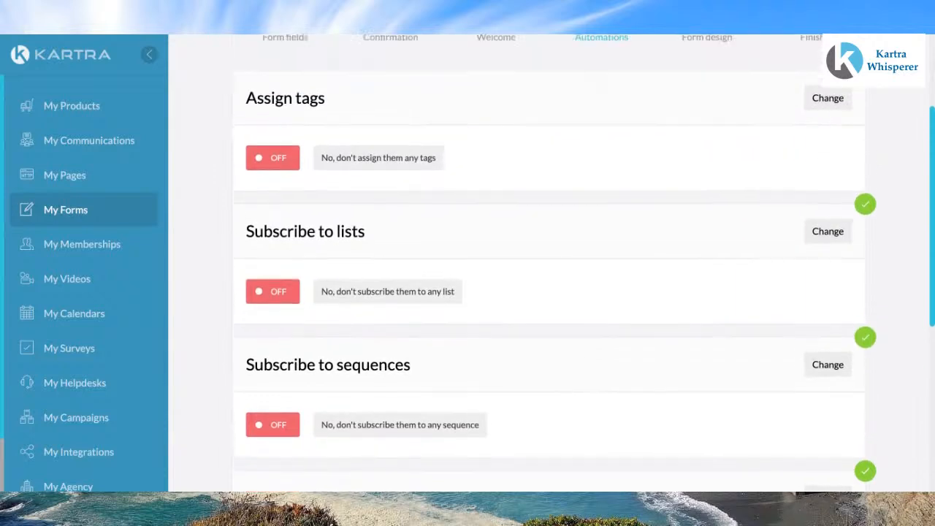
{"action": "scroll", "coordinate": [548, 292], "scroll_direction": "down", "scroll_amount": 4}
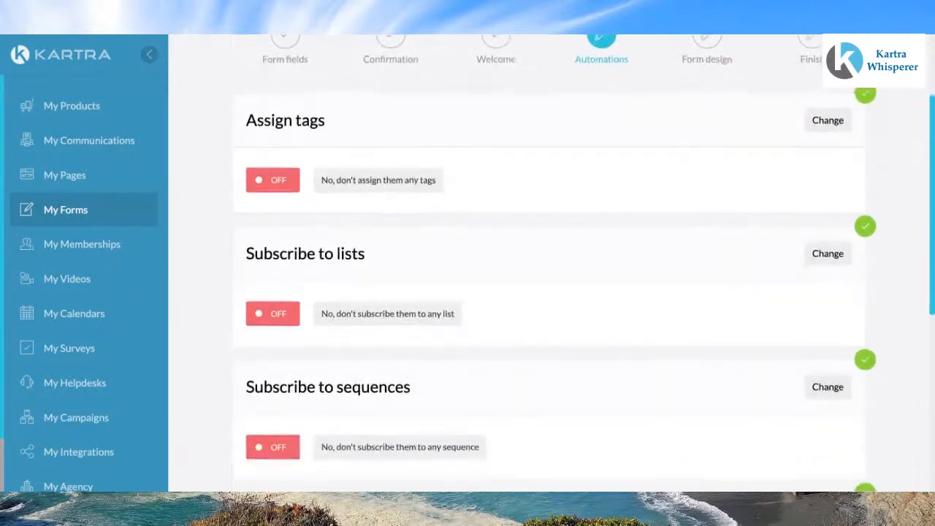
{"action": "scroll", "coordinate": [548, 293], "scroll_direction": "up", "scroll_amount": 2}
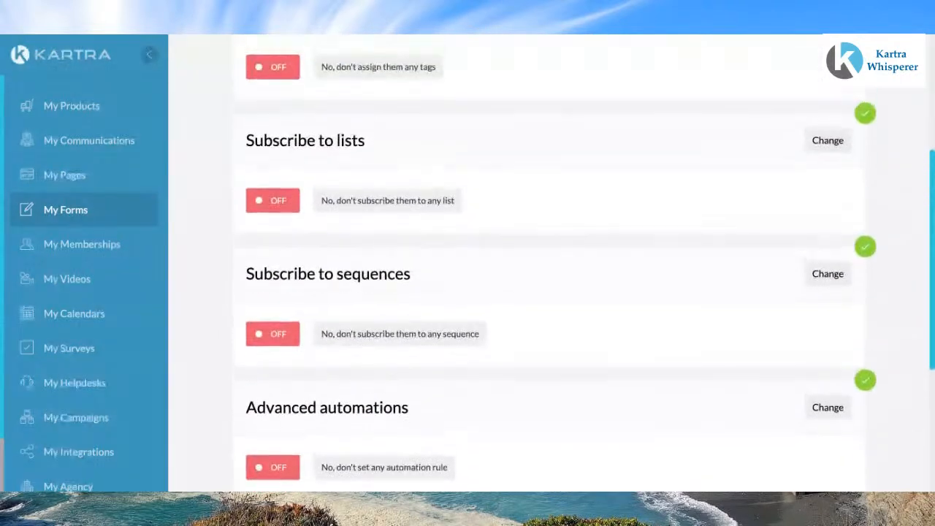
{"action": "scroll", "coordinate": [548, 292], "scroll_direction": "up", "scroll_amount": 1}
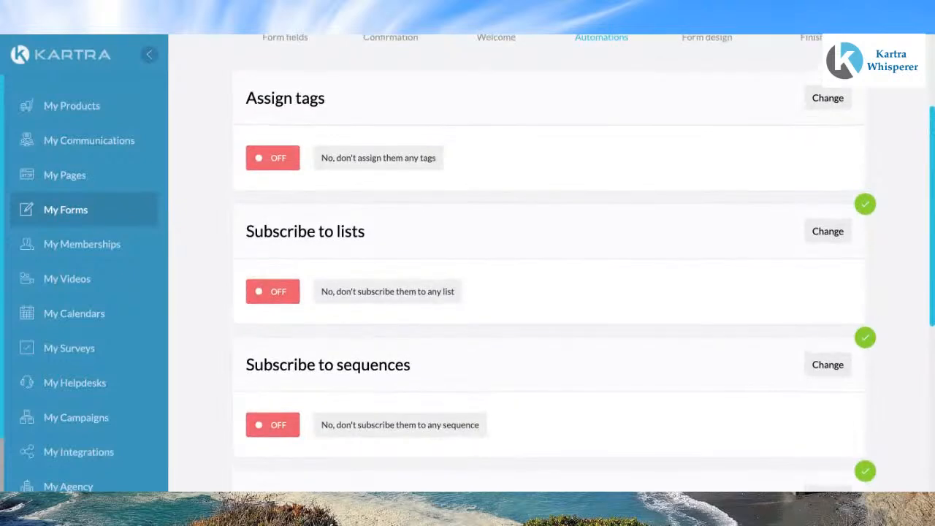
{"action": "scroll", "coordinate": [548, 292], "scroll_direction": "down", "scroll_amount": 1}
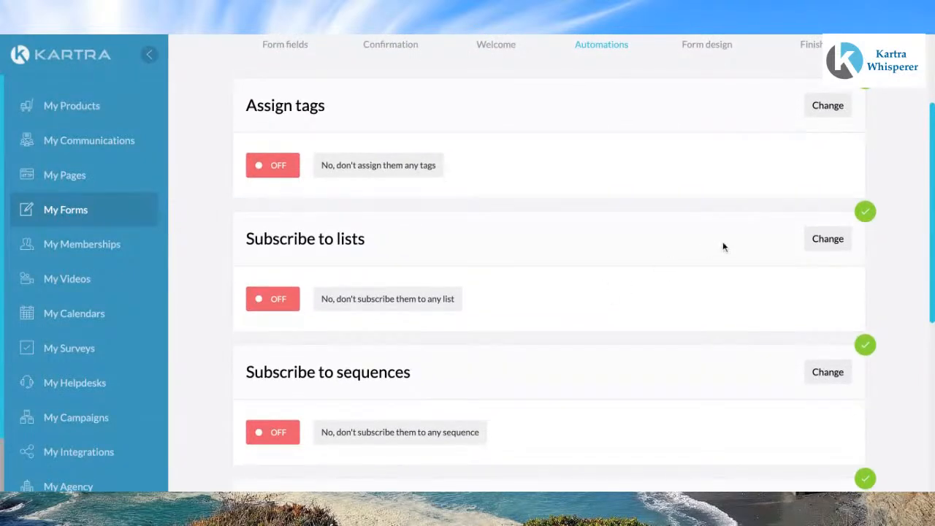
Step: Turn on tag assignment and start a new tag named 'Building Your Online Business'
{"action": "left_click", "coordinate": [828, 108]}
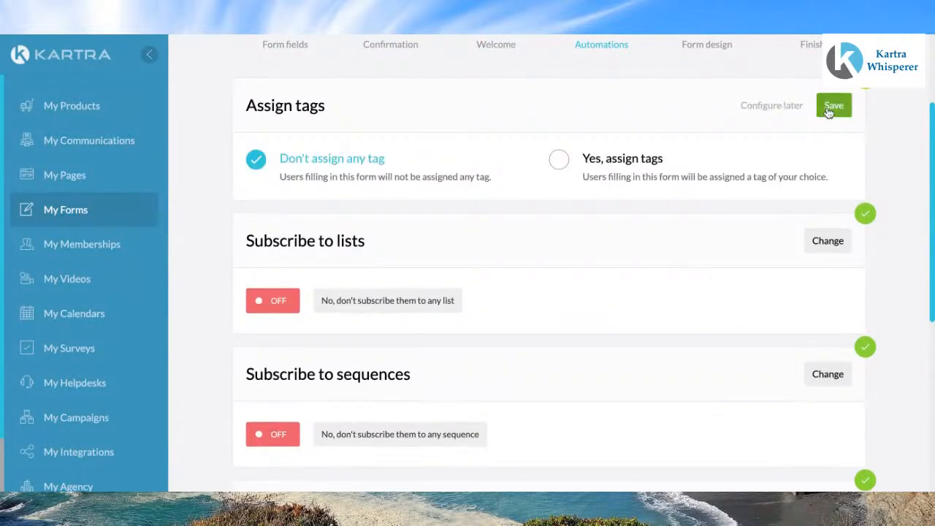
{"action": "left_click", "coordinate": [558, 160]}
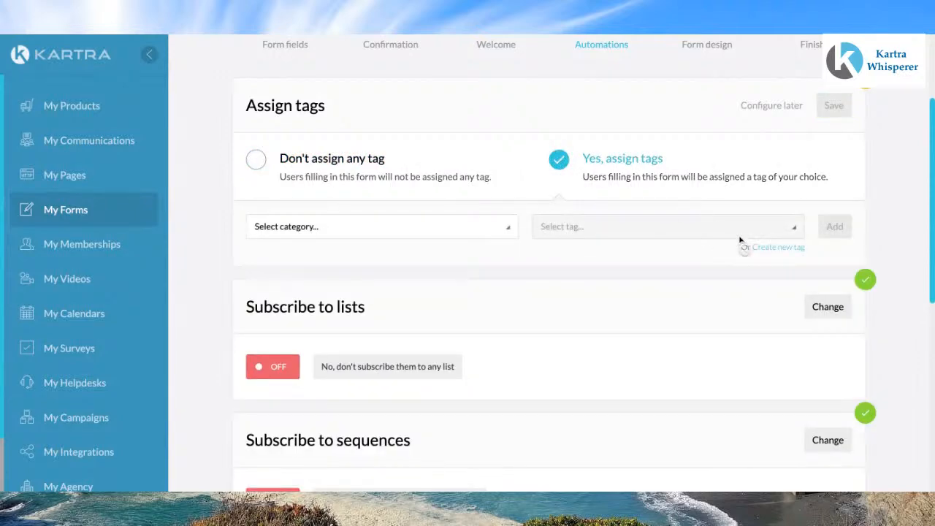
{"action": "left_click", "coordinate": [778, 248]}
{"action": "left_click", "coordinate": [405, 169]}
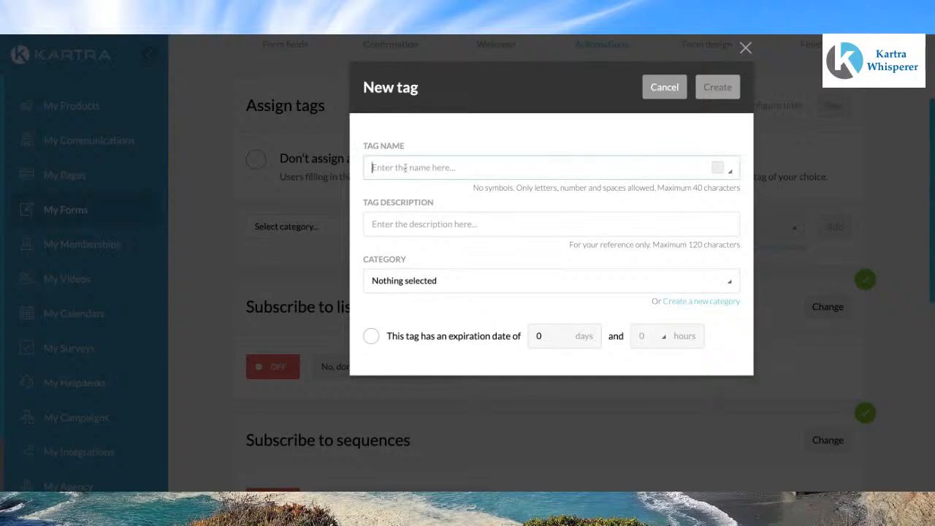
{"action": "type", "text": "B"}
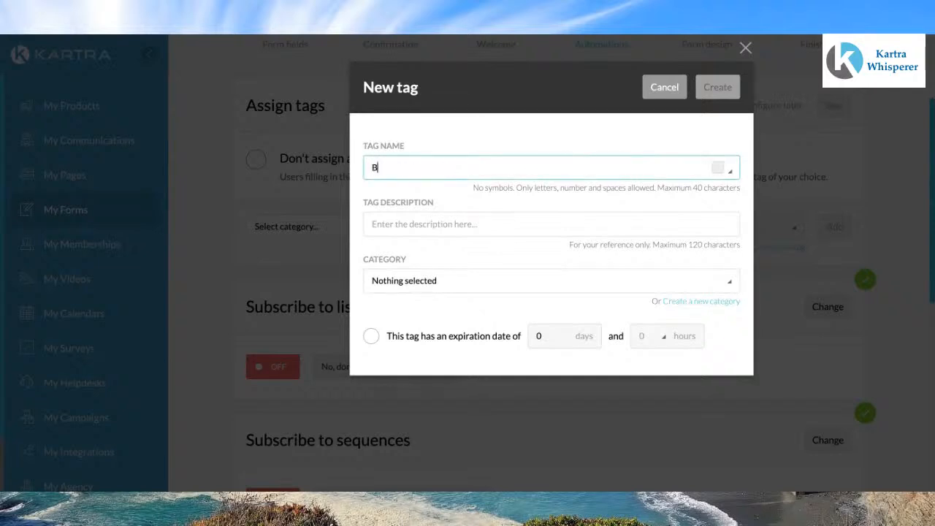
{"action": "type", "text": "uilding Your Online B"}
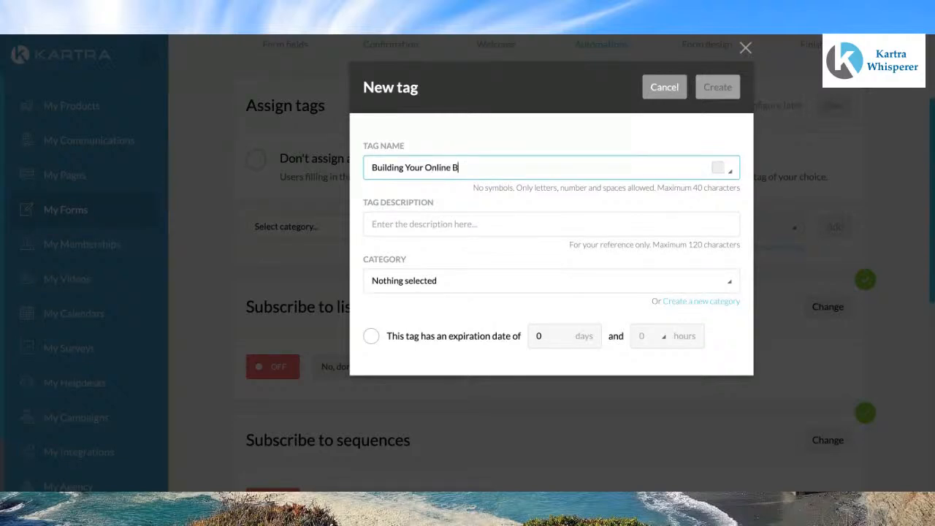
{"action": "type", "text": "usiness"}
{"action": "left_click_drag", "start_coordinate": [500, 168], "coordinate": [360, 167]}
{"action": "key", "text": "ctrl+c"}
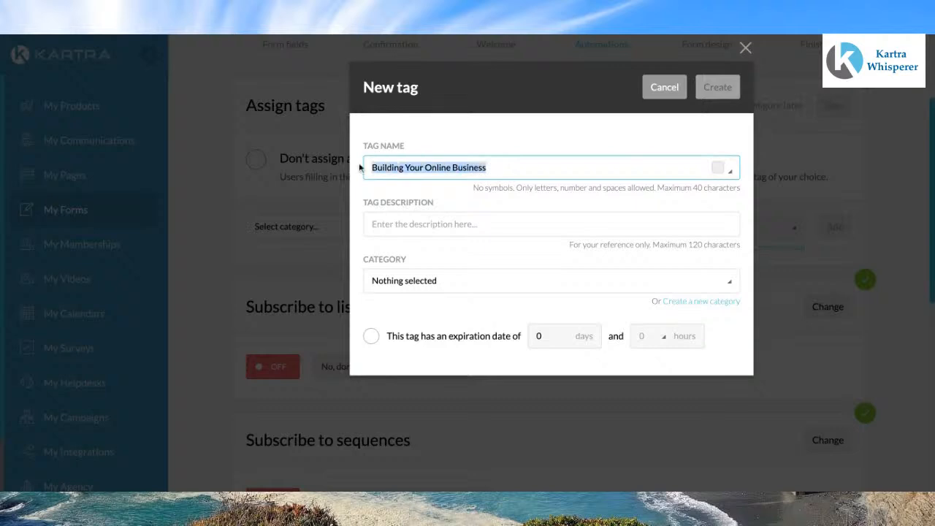
{"action": "left_click", "coordinate": [388, 220]}
{"action": "key", "text": "ctrl+v"}
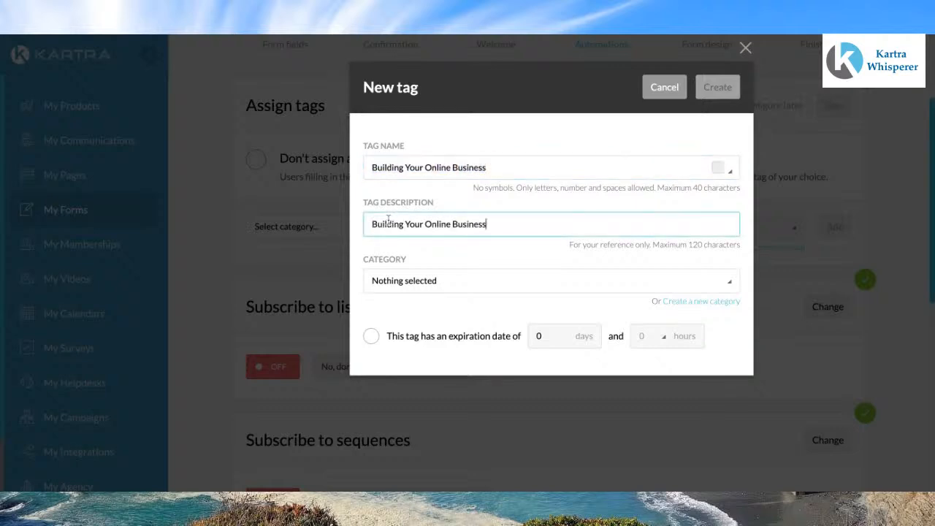
{"action": "left_click", "coordinate": [731, 283]}
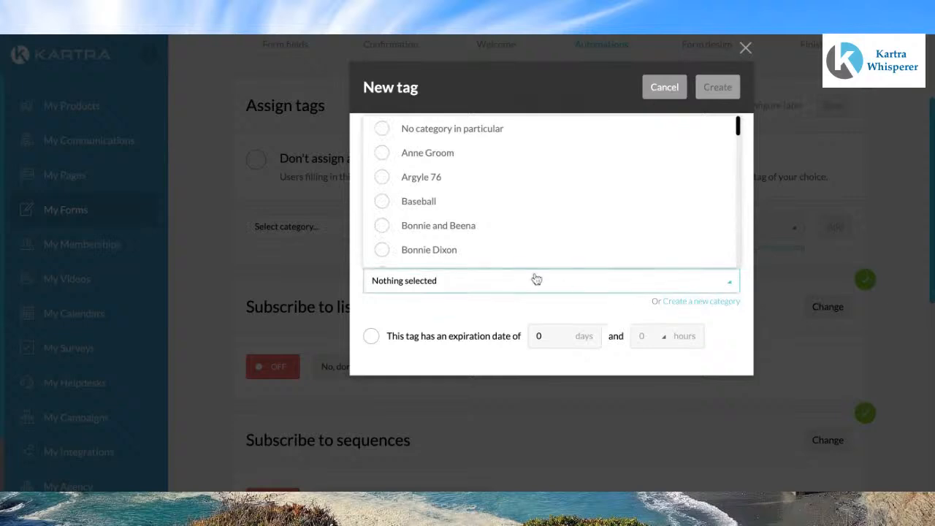
{"action": "scroll", "coordinate": [502, 212], "scroll_direction": "down", "scroll_amount": 4}
{"action": "scroll", "coordinate": [502, 212], "scroll_direction": "down", "scroll_amount": 2}
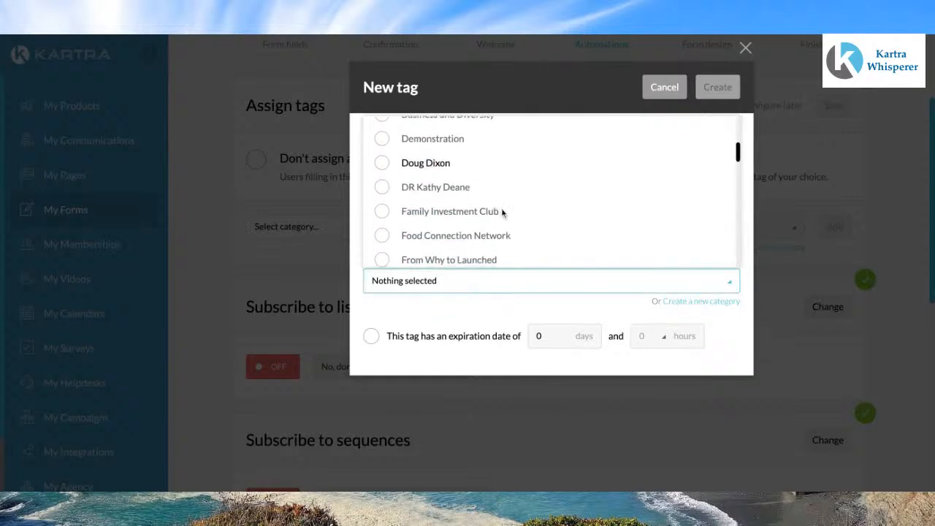
{"action": "scroll", "coordinate": [501, 212], "scroll_direction": "down", "scroll_amount": 3}
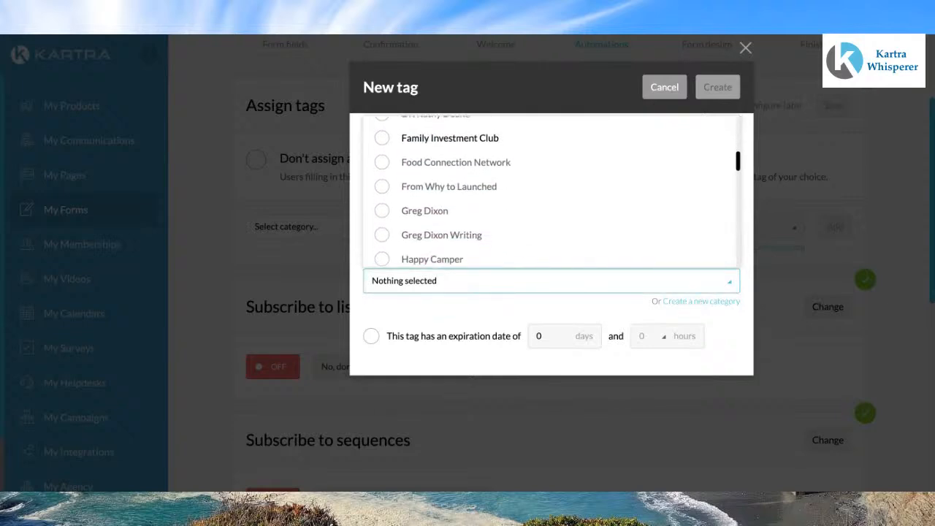
{"action": "left_click", "coordinate": [436, 213]}
{"action": "left_click", "coordinate": [724, 91]}
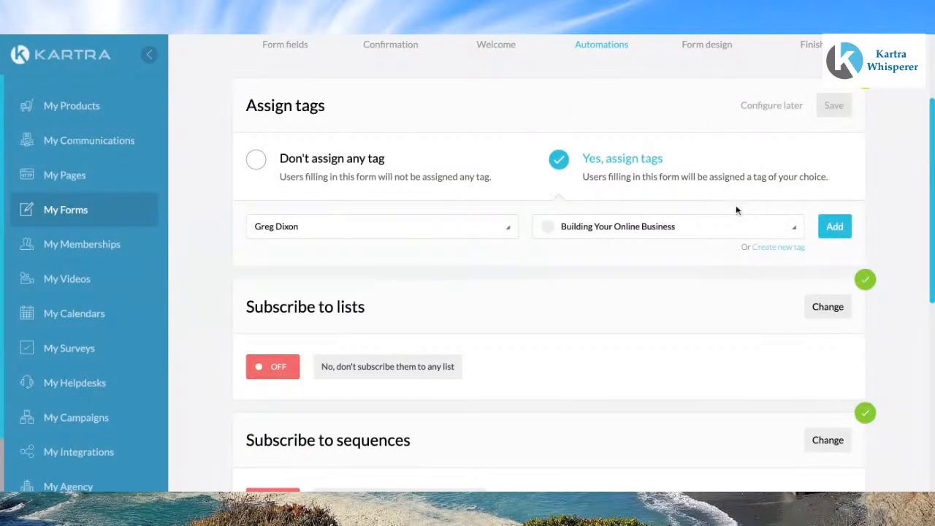
{"action": "left_click", "coordinate": [849, 230]}
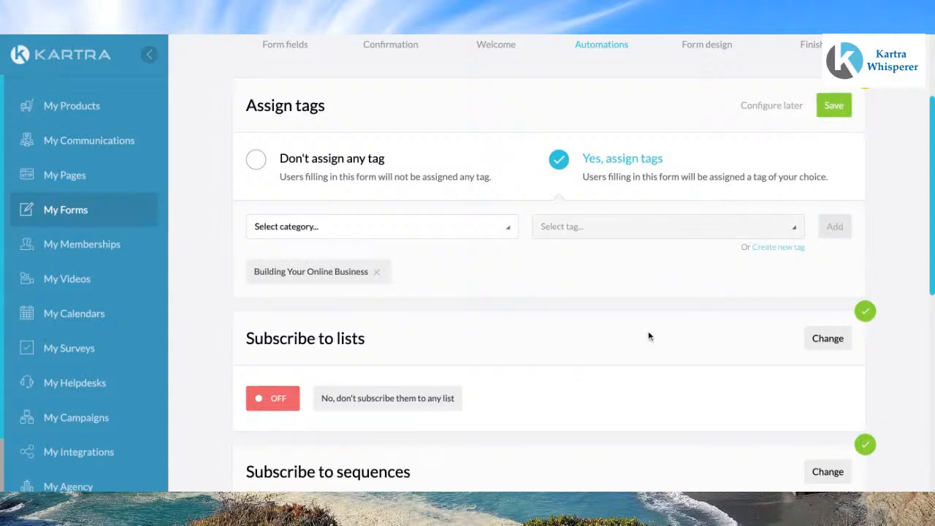
Step: Subscribe form leads to the 'Greg Dixon Writing' list and save the list setting
{"action": "left_click", "coordinate": [826, 338]}
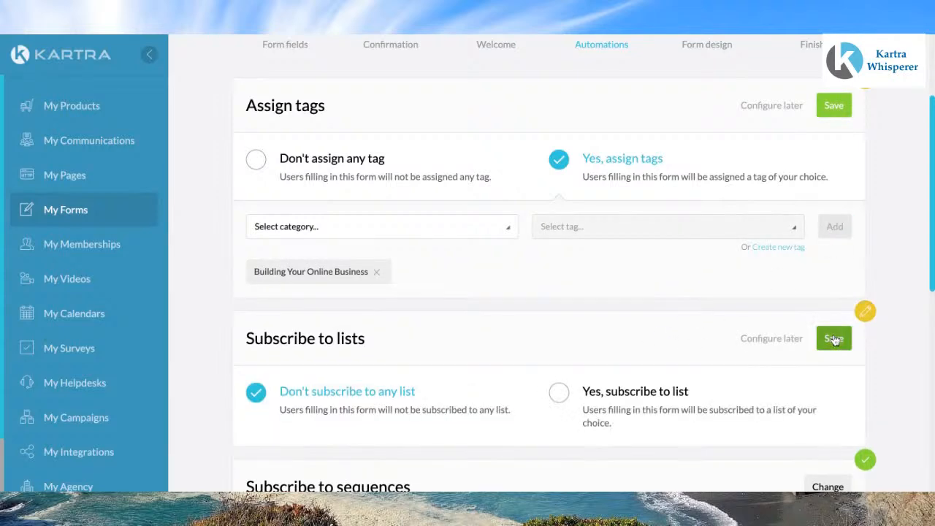
{"action": "left_click", "coordinate": [559, 393]}
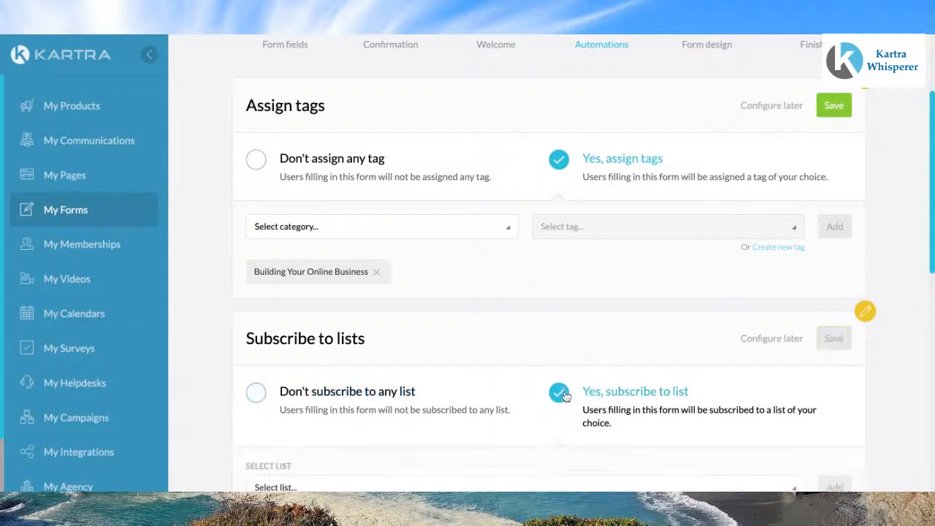
{"action": "scroll", "coordinate": [566, 397], "scroll_direction": "down", "scroll_amount": 1}
{"action": "scroll", "coordinate": [606, 379], "scroll_direction": "down", "scroll_amount": 1}
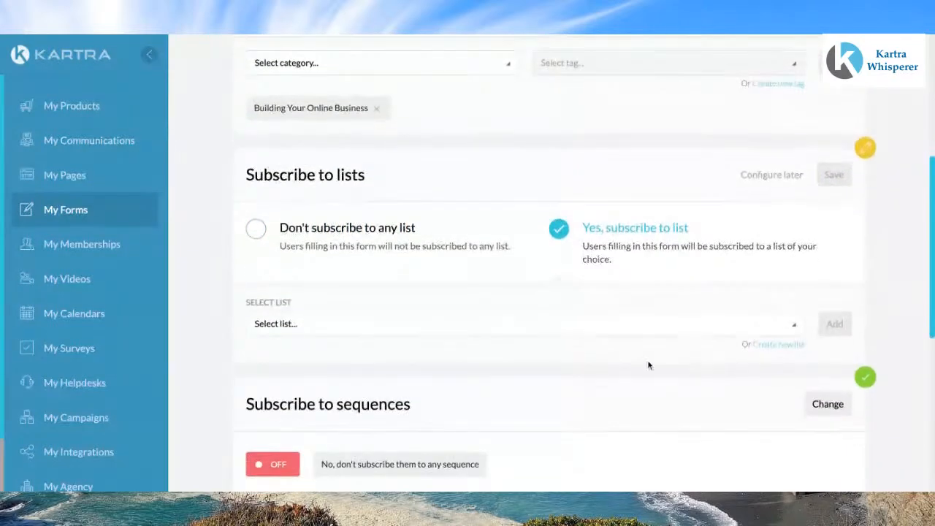
{"action": "left_click", "coordinate": [792, 325]}
{"action": "scroll", "coordinate": [482, 270], "scroll_direction": "down", "scroll_amount": 6}
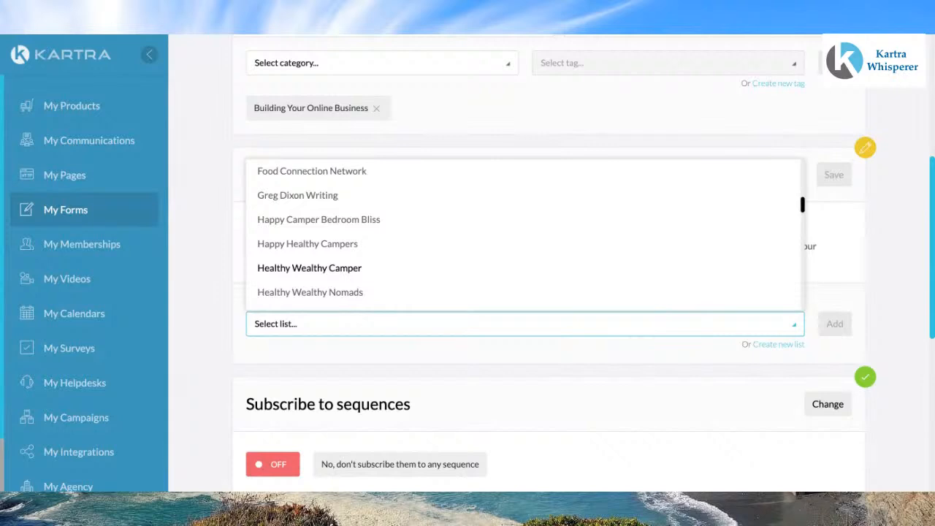
{"action": "left_click", "coordinate": [299, 196]}
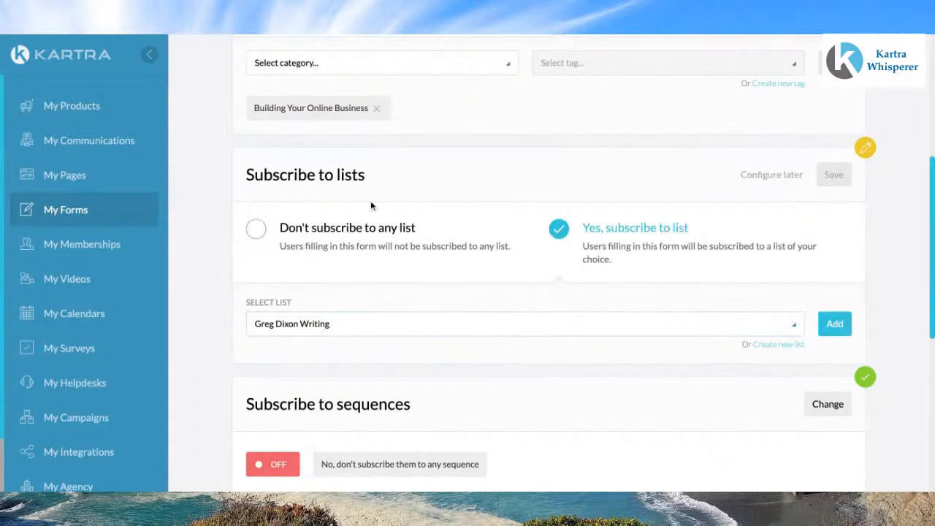
{"action": "scroll", "coordinate": [509, 294], "scroll_direction": "down", "scroll_amount": 1}
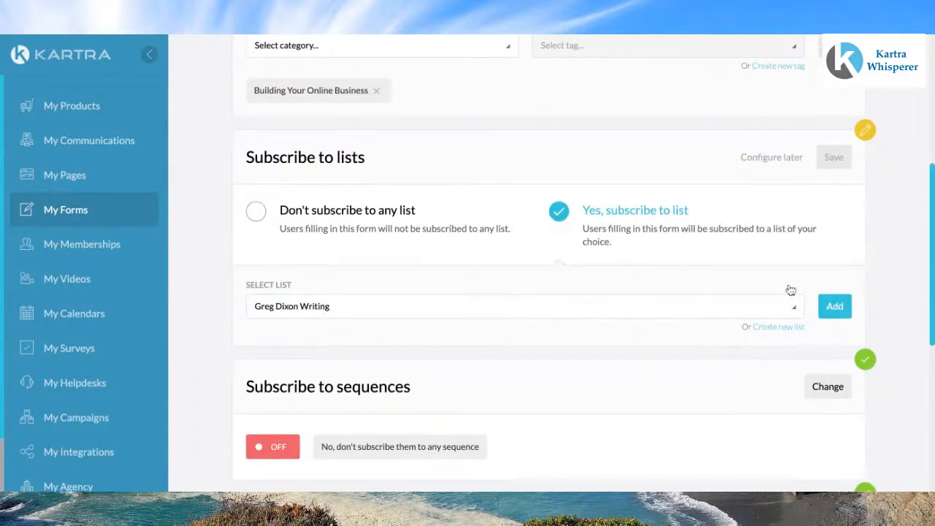
{"action": "left_click", "coordinate": [799, 318]}
{"action": "scroll", "coordinate": [567, 271], "scroll_direction": "down", "scroll_amount": 3}
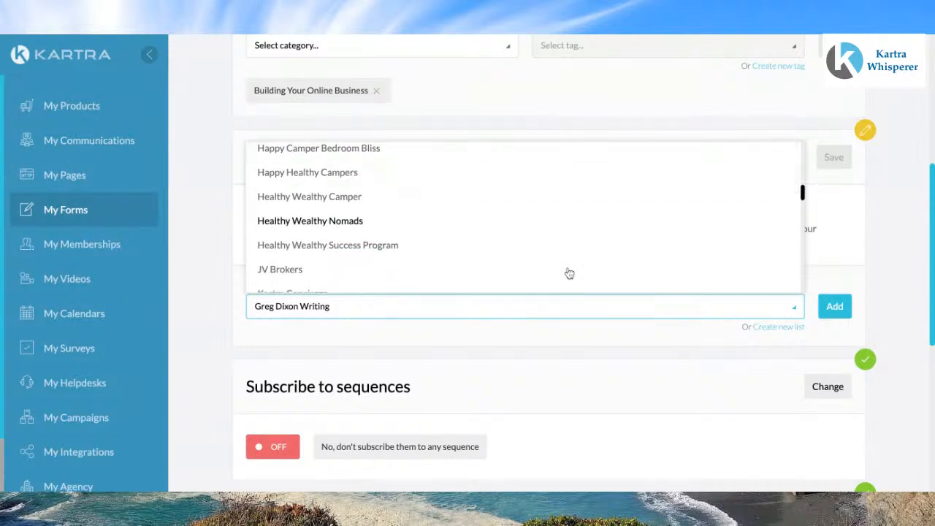
{"action": "left_click", "coordinate": [834, 308]}
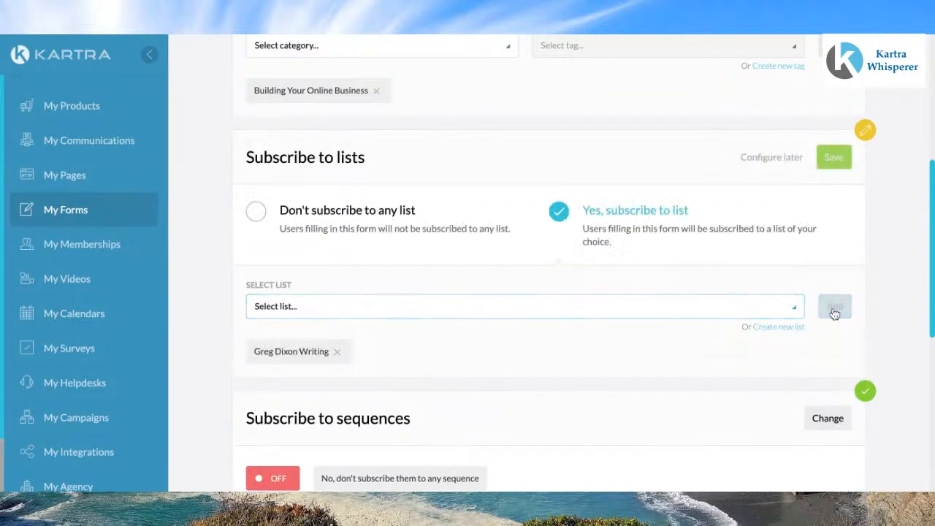
{"action": "left_click", "coordinate": [835, 161]}
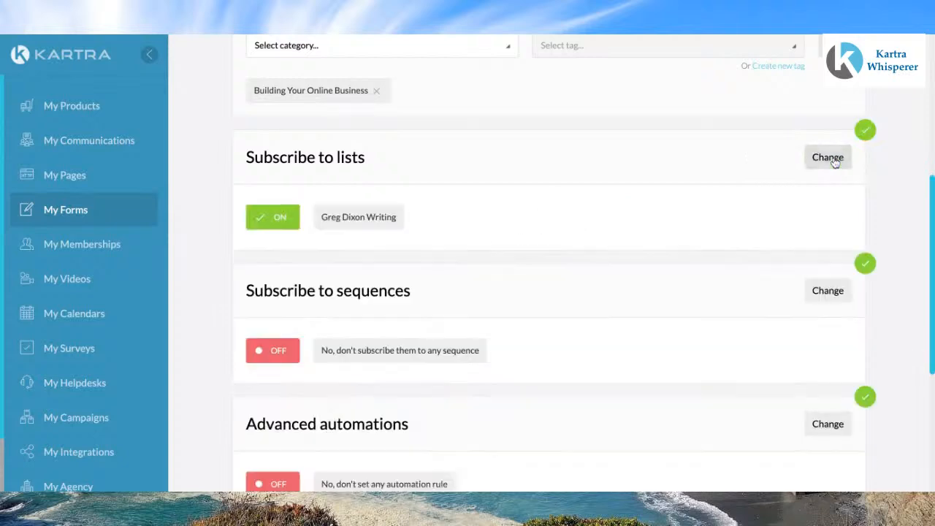
Step: Start a new advanced automation whose IF condition is that a lead fills this form
{"action": "scroll", "coordinate": [906, 241], "scroll_direction": "down", "scroll_amount": 1}
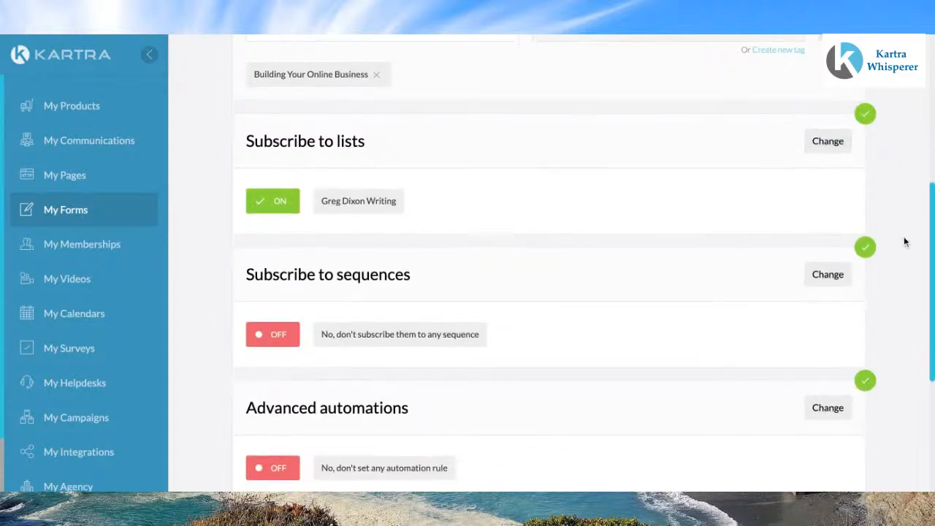
{"action": "scroll", "coordinate": [906, 241], "scroll_direction": "down", "scroll_amount": 1}
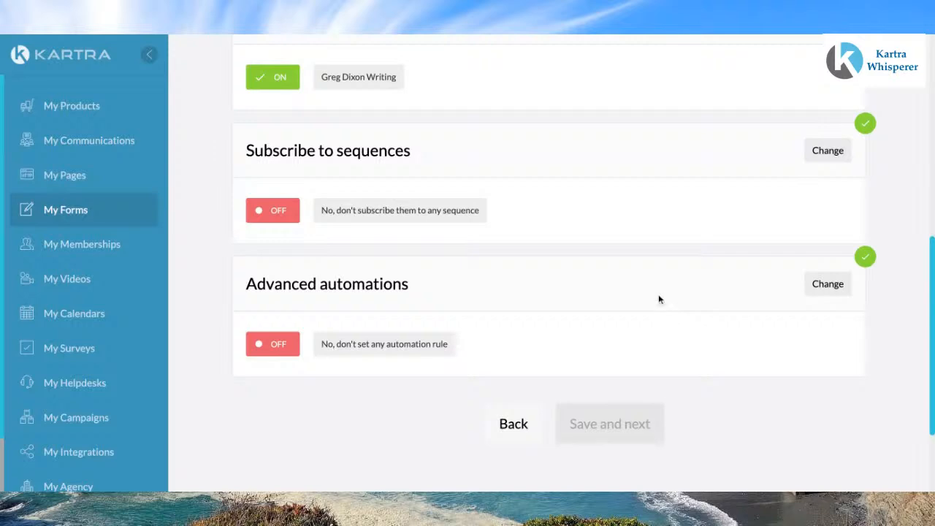
{"action": "scroll", "coordinate": [659, 299], "scroll_direction": "down", "scroll_amount": 1}
{"action": "scroll", "coordinate": [659, 299], "scroll_direction": "down", "scroll_amount": 1}
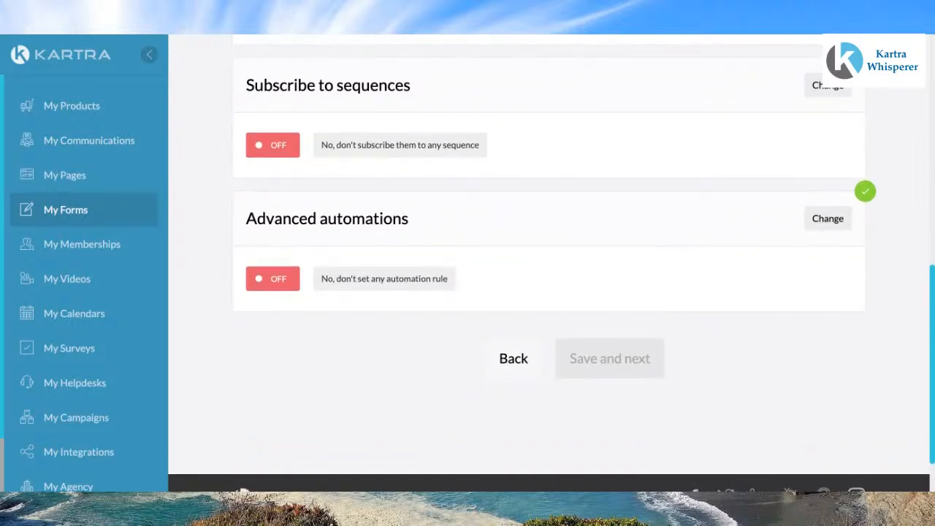
{"action": "scroll", "coordinate": [658, 300], "scroll_direction": "down", "scroll_amount": 1}
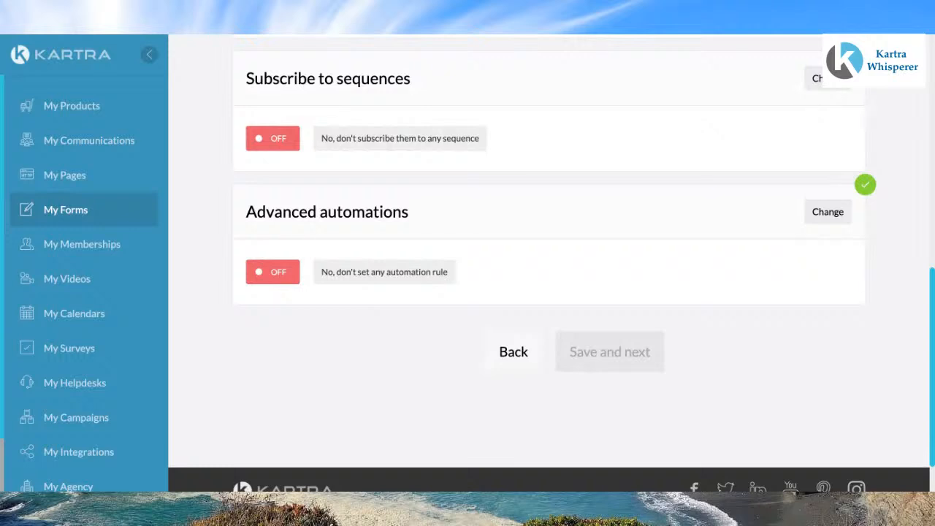
{"action": "left_click", "coordinate": [828, 212]}
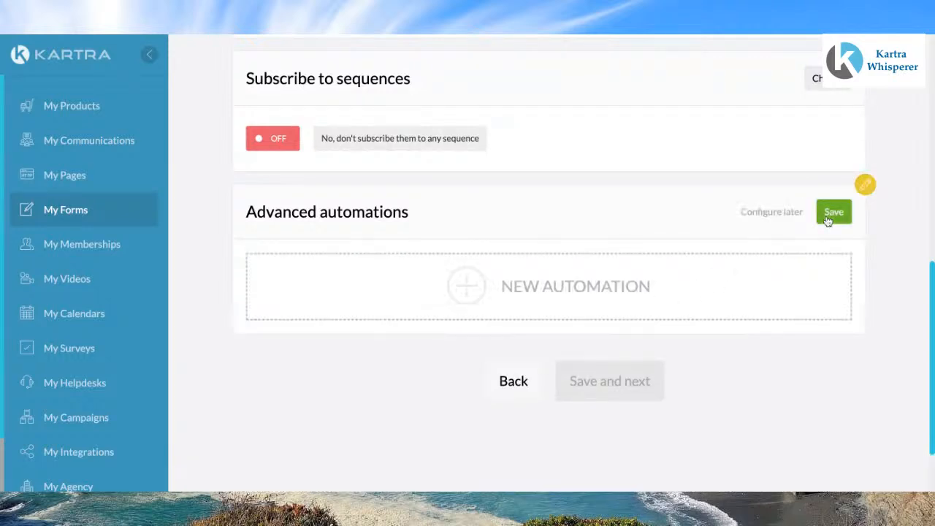
{"action": "left_click", "coordinate": [465, 288]}
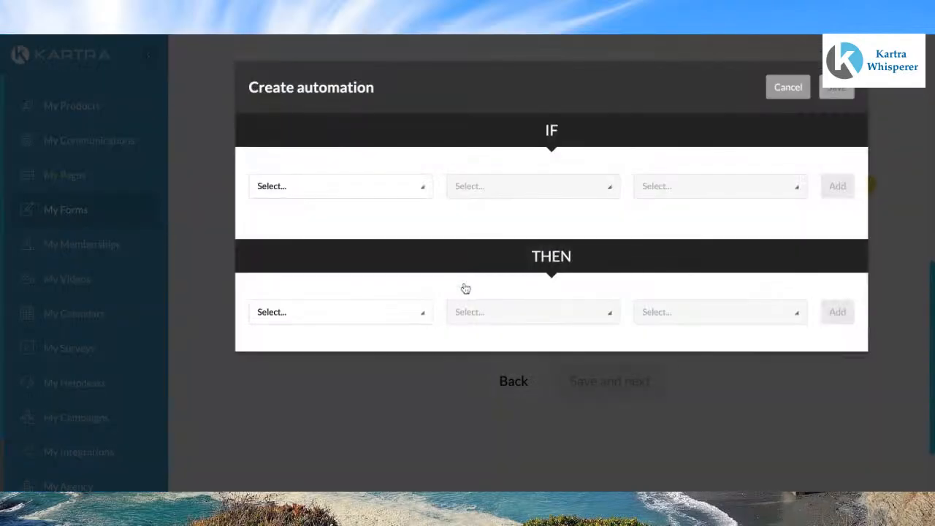
{"action": "left_click", "coordinate": [422, 189]}
{"action": "left_click", "coordinate": [310, 241]}
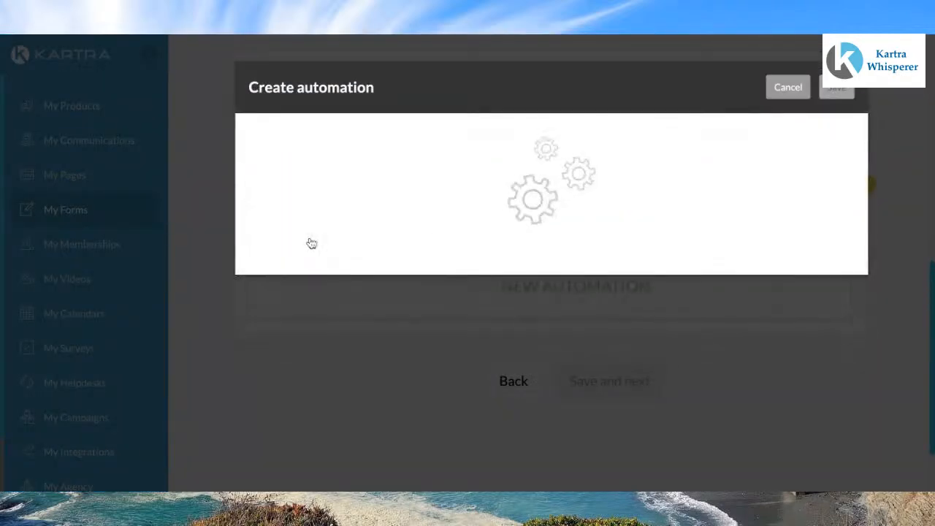
{"action": "left_click", "coordinate": [835, 187]}
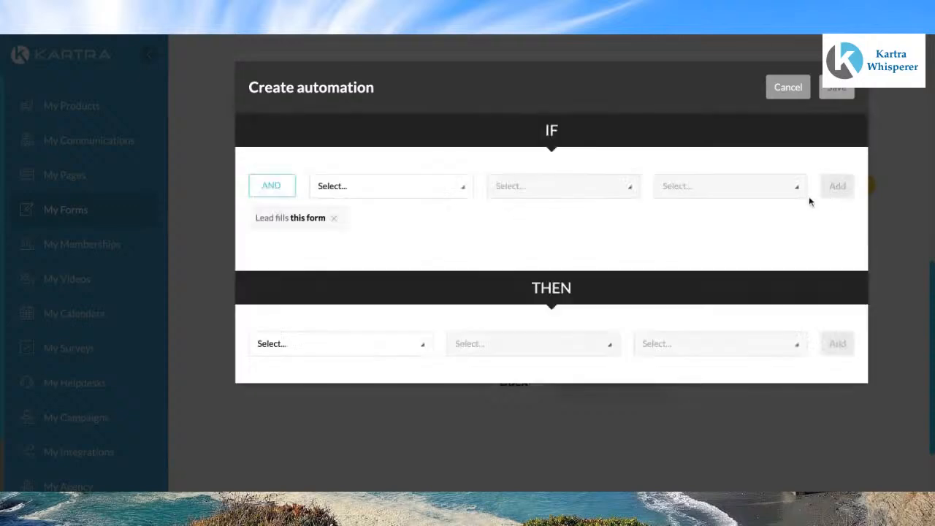
Step: Add a THEN action granting access to the Kartra Whisperer Programs membership at Standard level, and save the automation
{"action": "left_click", "coordinate": [425, 349]}
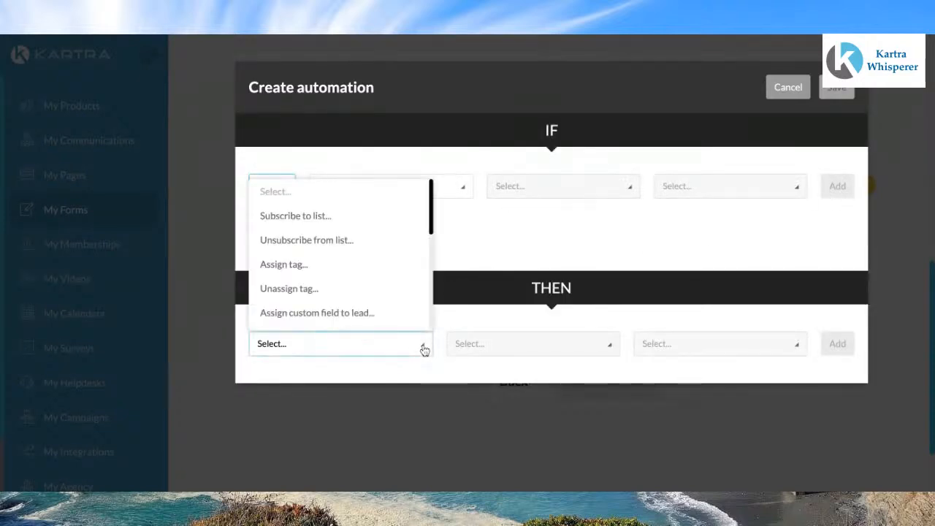
{"action": "scroll", "coordinate": [333, 290], "scroll_direction": "down", "scroll_amount": 1}
{"action": "scroll", "coordinate": [333, 290], "scroll_direction": "down", "scroll_amount": 3}
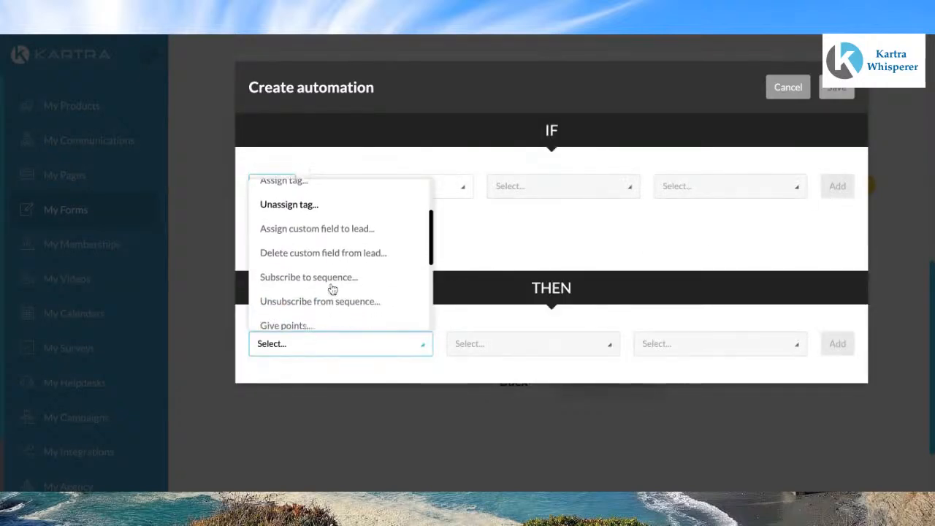
{"action": "left_click", "coordinate": [321, 281]}
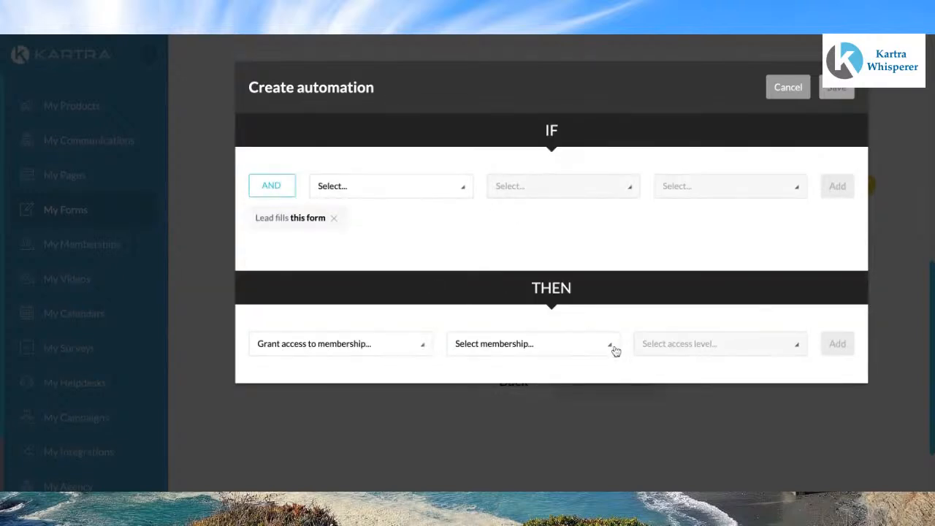
{"action": "left_click", "coordinate": [613, 347]}
{"action": "scroll", "coordinate": [515, 298], "scroll_direction": "down", "scroll_amount": 4}
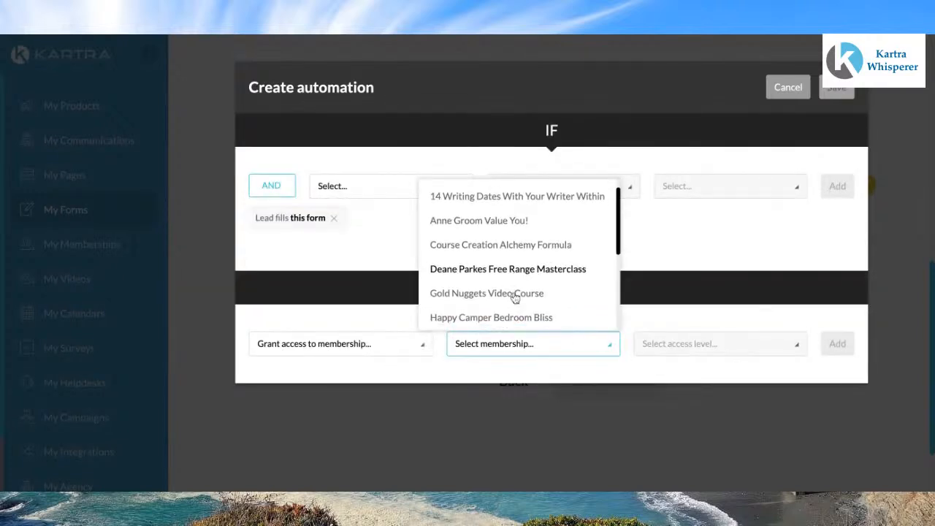
{"action": "scroll", "coordinate": [519, 256], "scroll_direction": "down", "scroll_amount": 2}
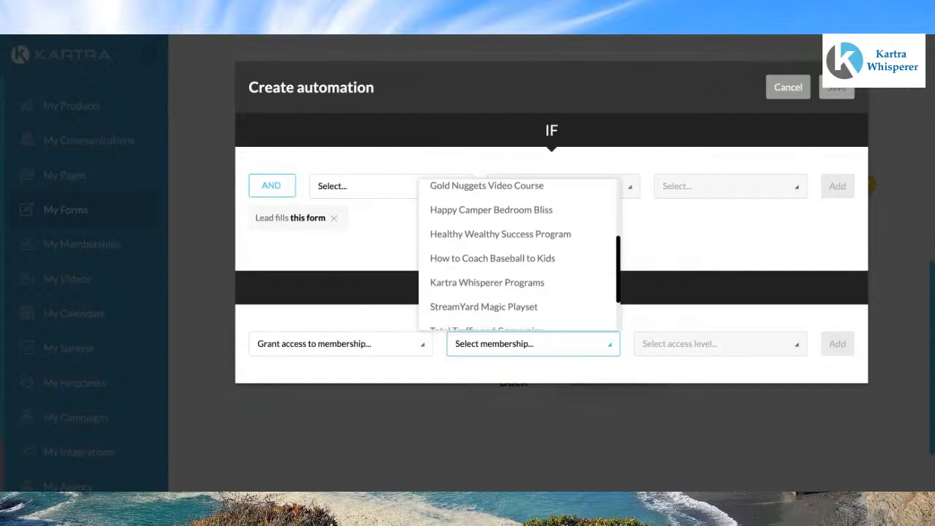
{"action": "scroll", "coordinate": [483, 293], "scroll_direction": "down", "scroll_amount": 2}
{"action": "scroll", "coordinate": [484, 245], "scroll_direction": "up", "scroll_amount": 1}
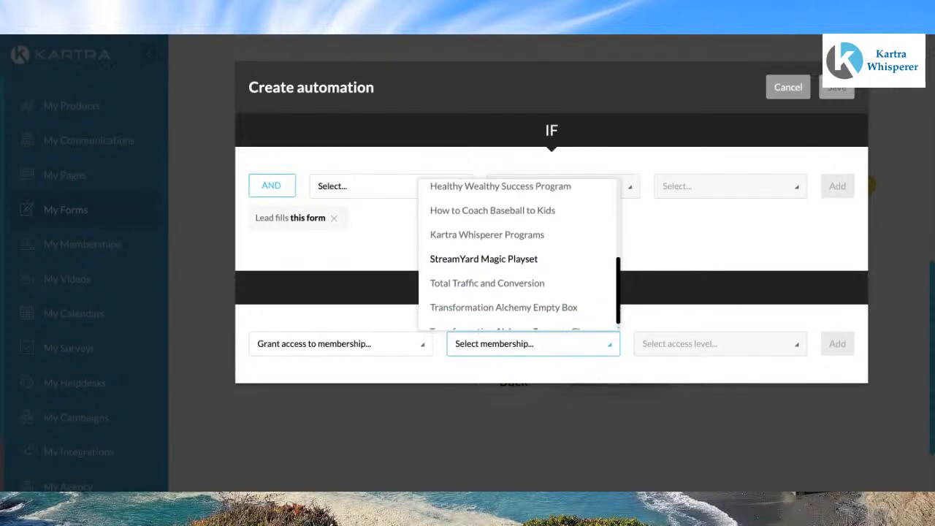
{"action": "left_click", "coordinate": [499, 246]}
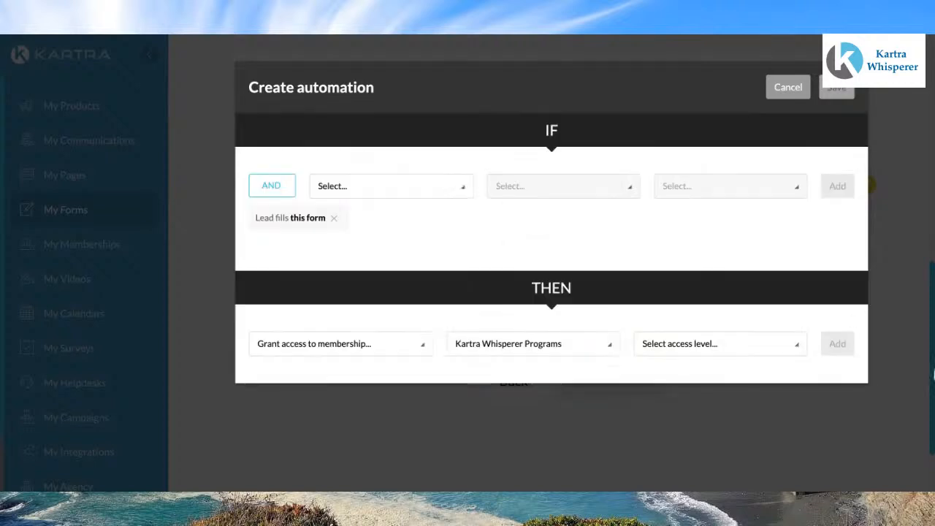
{"action": "left_click", "coordinate": [802, 349]}
{"action": "left_click", "coordinate": [698, 396]}
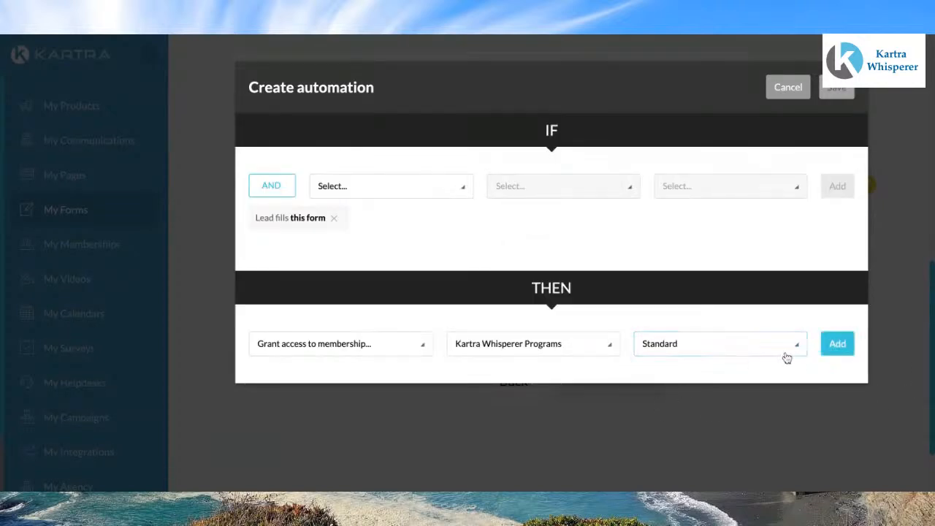
{"action": "left_click", "coordinate": [838, 344]}
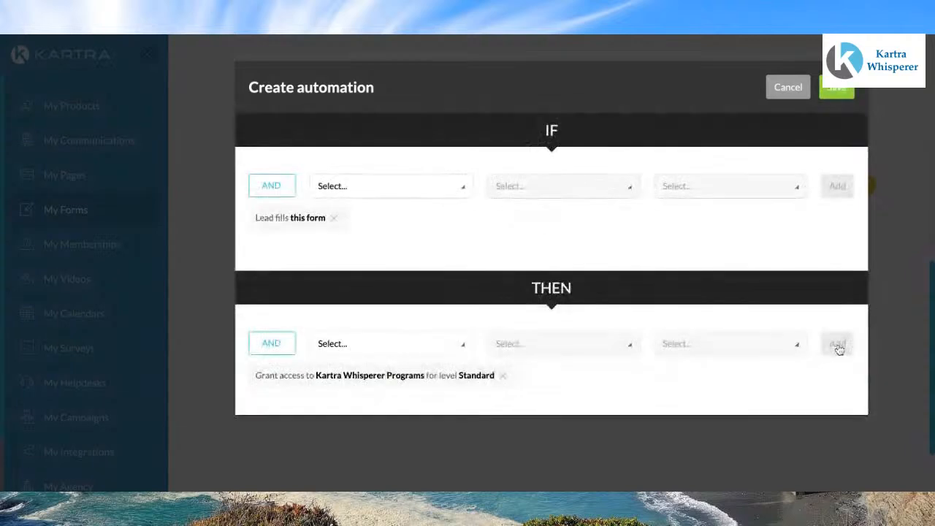
{"action": "left_click", "coordinate": [840, 87]}
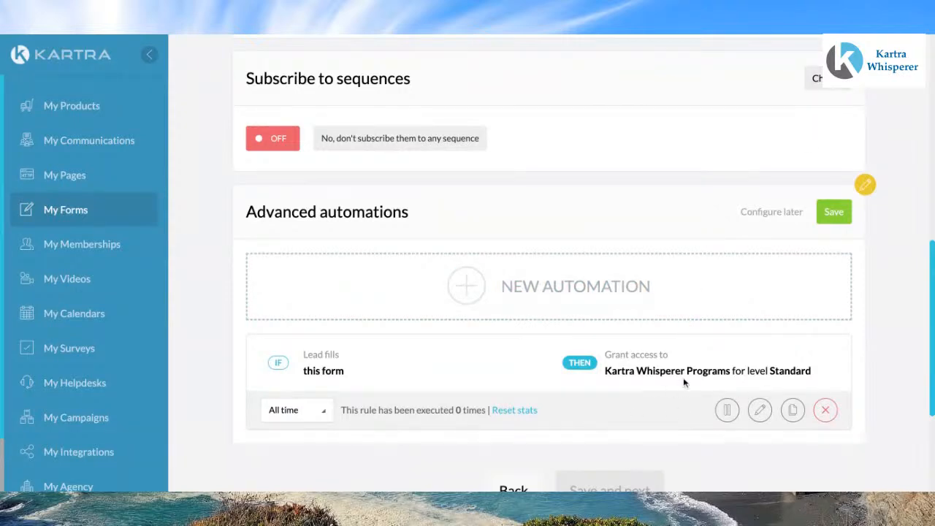
{"action": "left_click", "coordinate": [834, 213]}
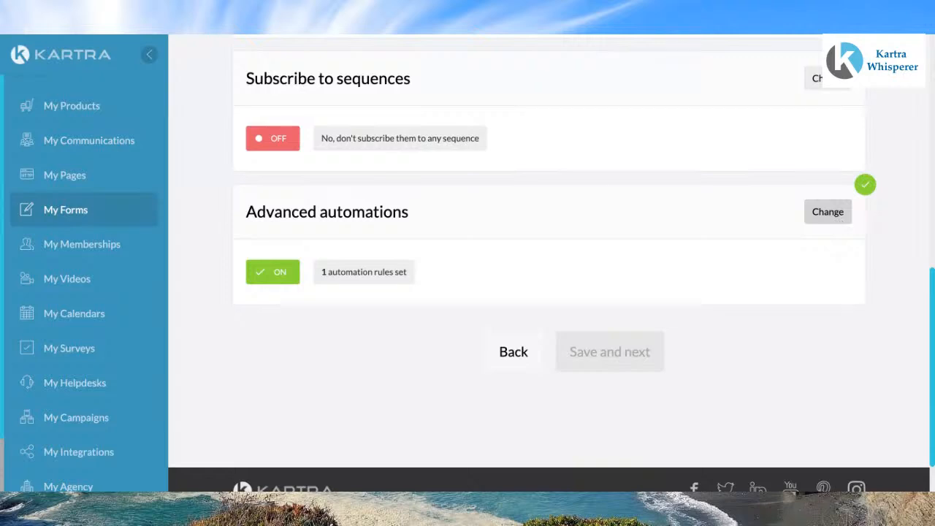
Step: Save the tag assignment settings and continue to the Form design stage
{"action": "scroll", "coordinate": [749, 241], "scroll_direction": "up", "scroll_amount": 5}
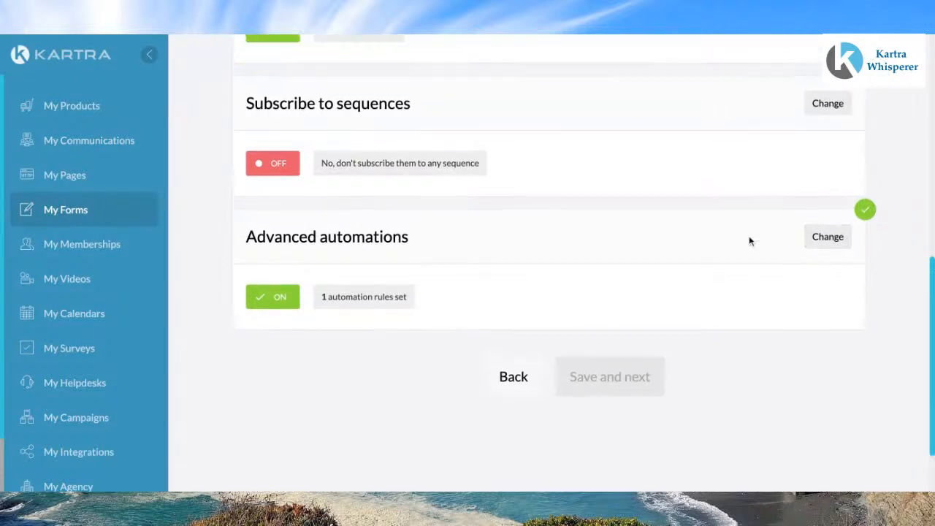
{"action": "scroll", "coordinate": [749, 241], "scroll_direction": "up", "scroll_amount": 2}
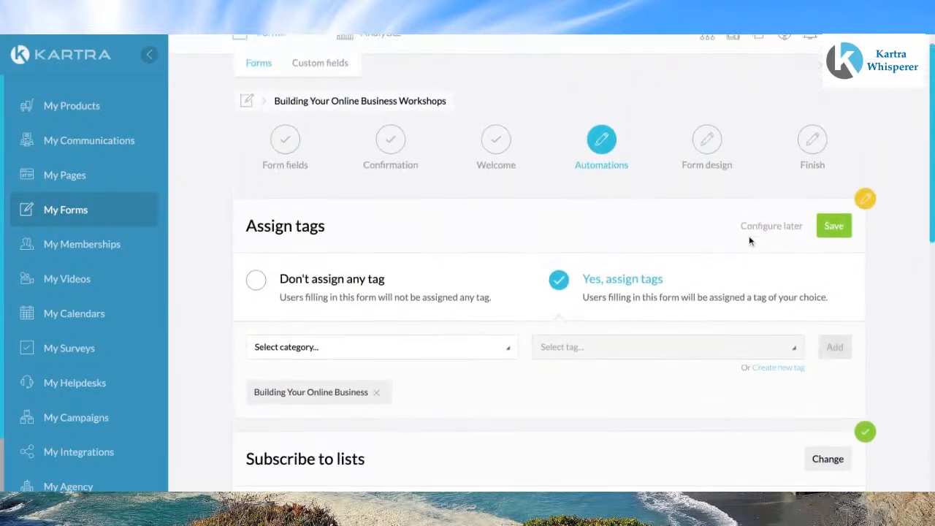
{"action": "left_click", "coordinate": [834, 249]}
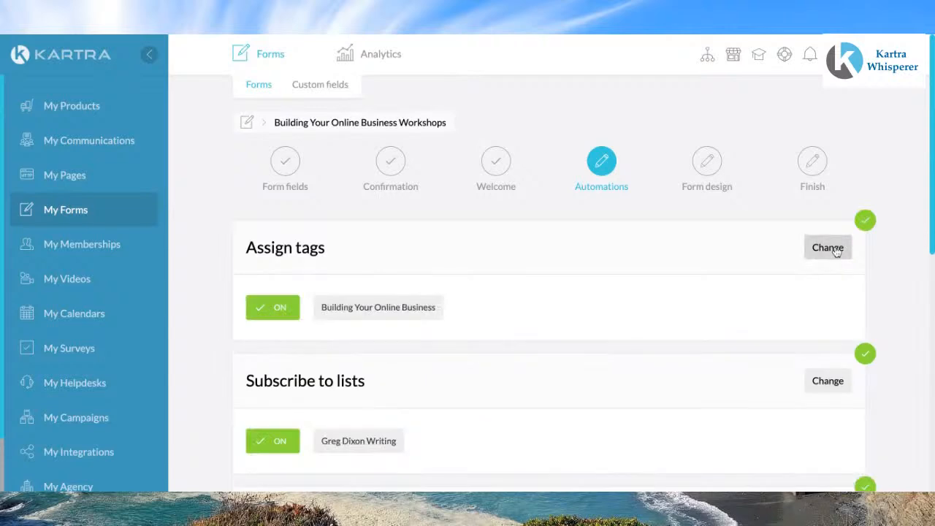
{"action": "scroll", "coordinate": [693, 262], "scroll_direction": "down", "scroll_amount": 6}
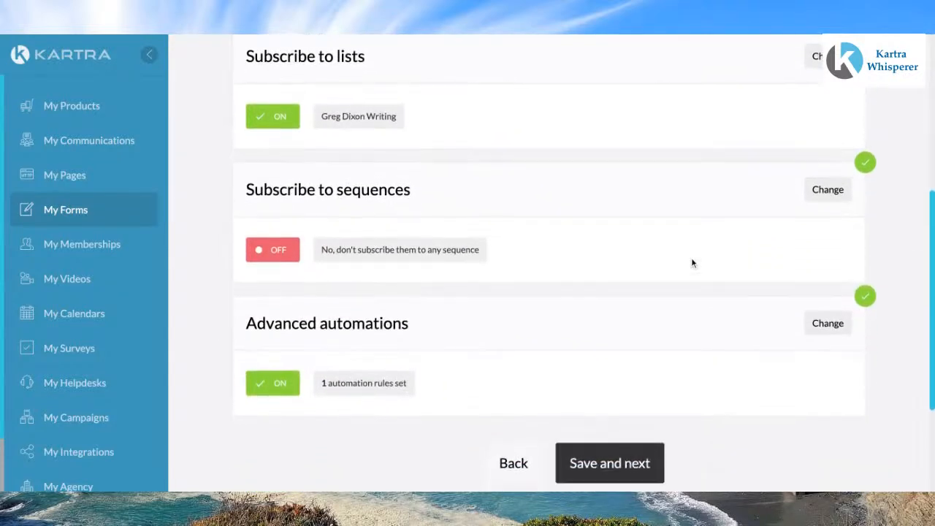
{"action": "scroll", "coordinate": [691, 257], "scroll_direction": "up", "scroll_amount": 1}
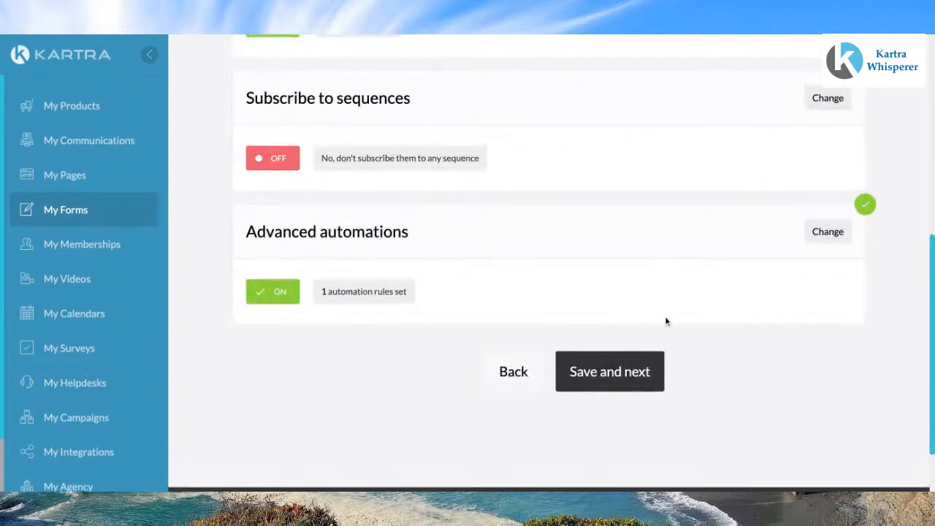
{"action": "left_click", "coordinate": [632, 370]}
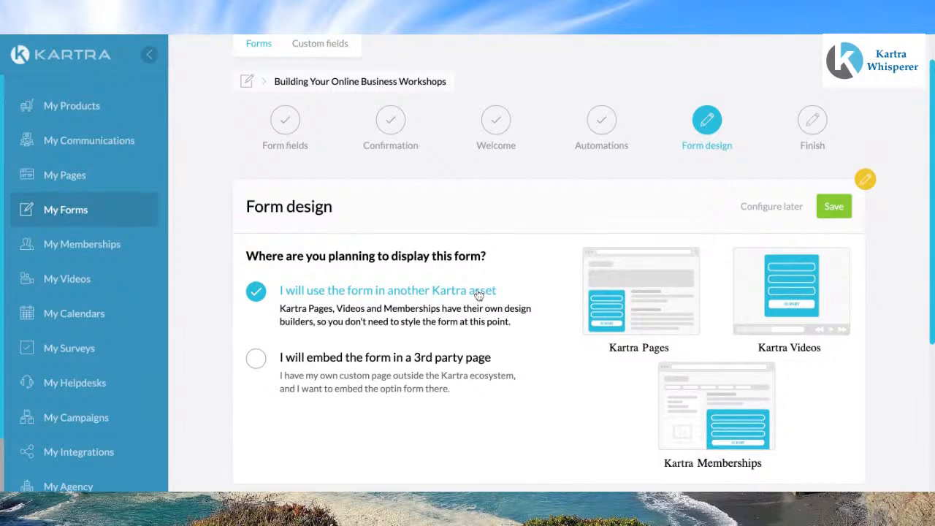
{"action": "scroll", "coordinate": [314, 336], "scroll_direction": "down", "scroll_amount": 1}
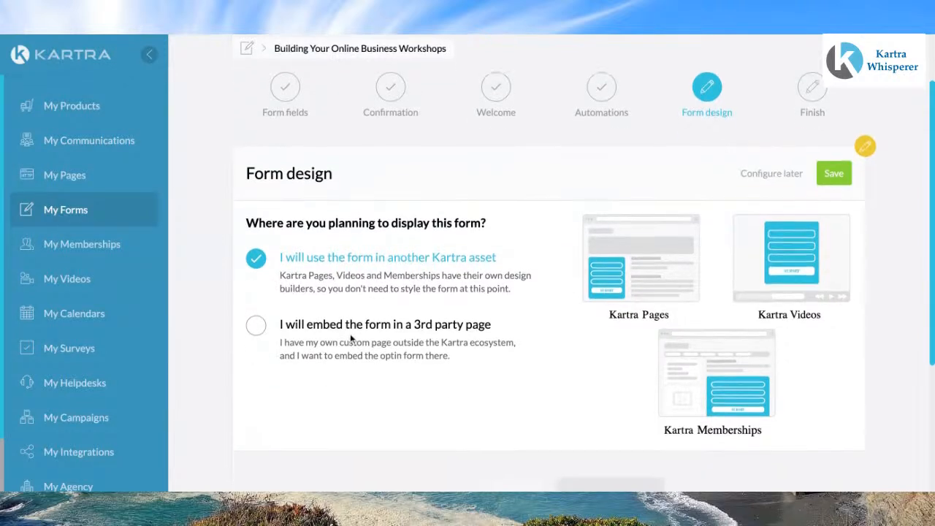
{"action": "left_click", "coordinate": [257, 327]}
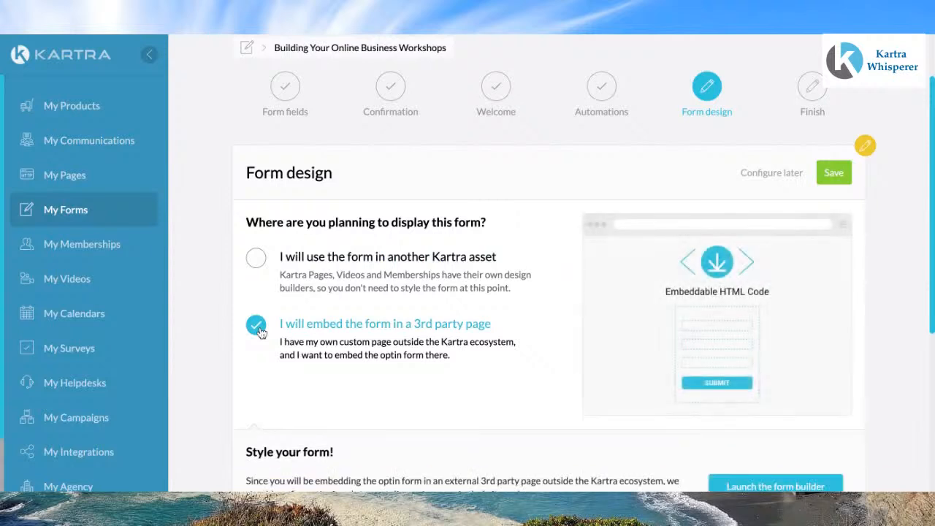
{"action": "scroll", "coordinate": [423, 343], "scroll_direction": "down", "scroll_amount": 3}
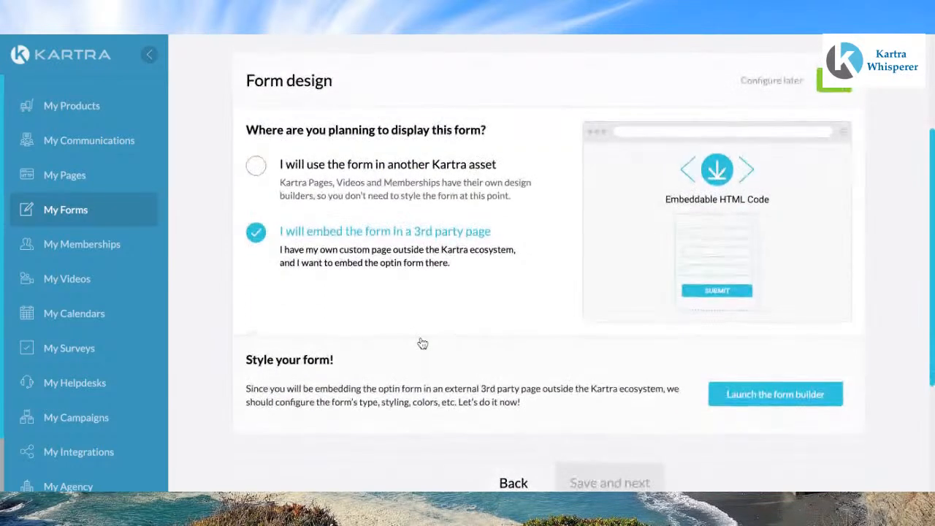
{"action": "scroll", "coordinate": [257, 227], "scroll_direction": "up", "scroll_amount": 1}
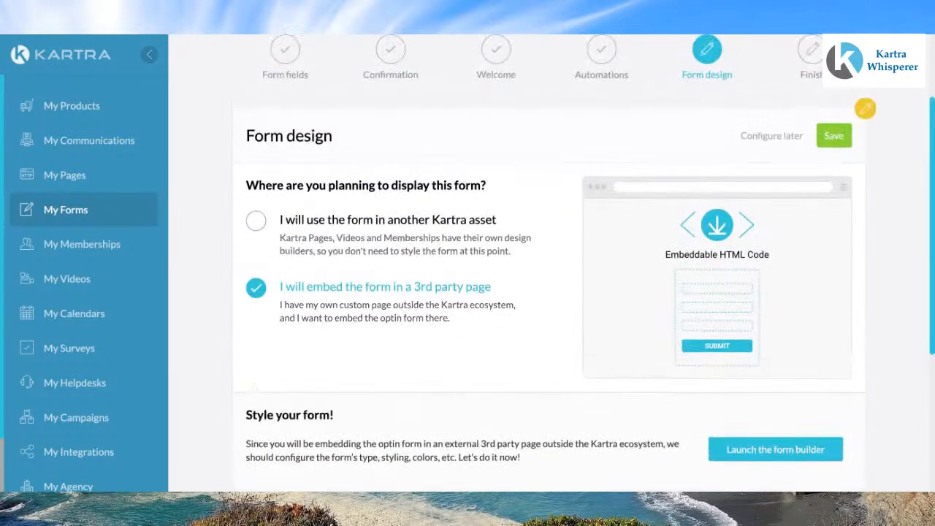
Step: Choose to use the form in another Kartra asset, save the form design and finish the form
{"action": "left_click", "coordinate": [256, 222]}
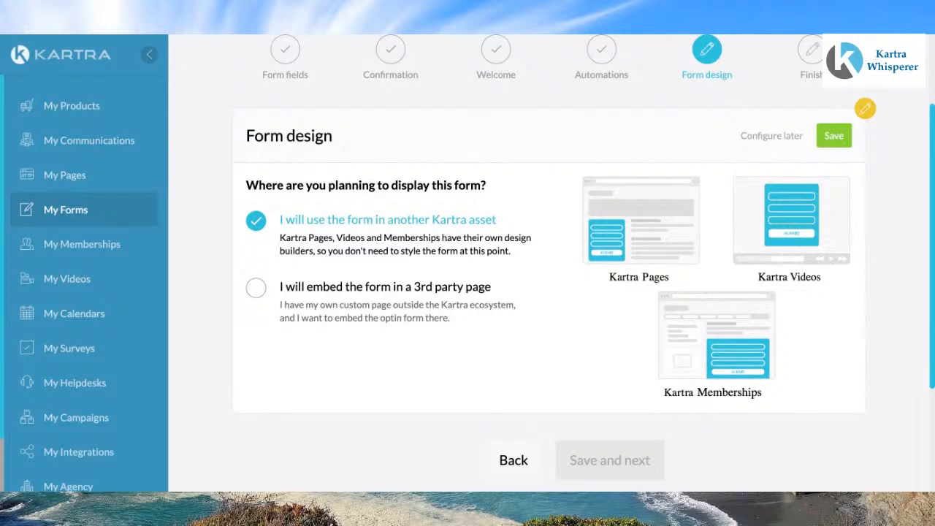
{"action": "left_click", "coordinate": [833, 136]}
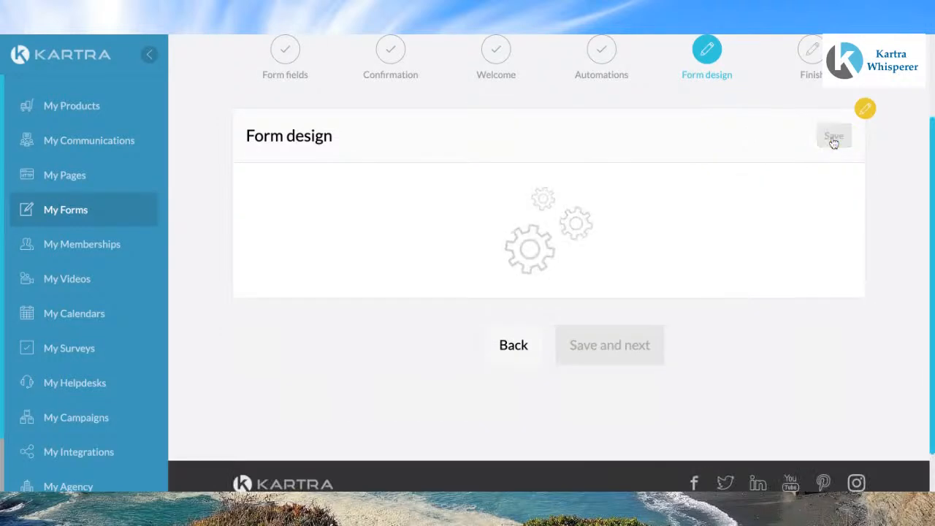
{"action": "left_click", "coordinate": [621, 294]}
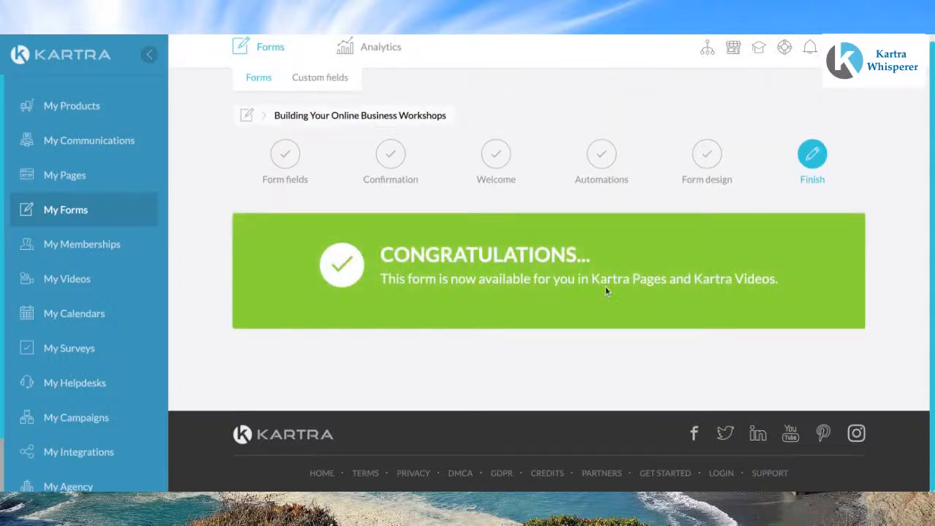
Step: Open the page settings of the 'Register for the Kartra Workshop Series' page in My Pages
{"action": "left_click", "coordinate": [51, 177]}
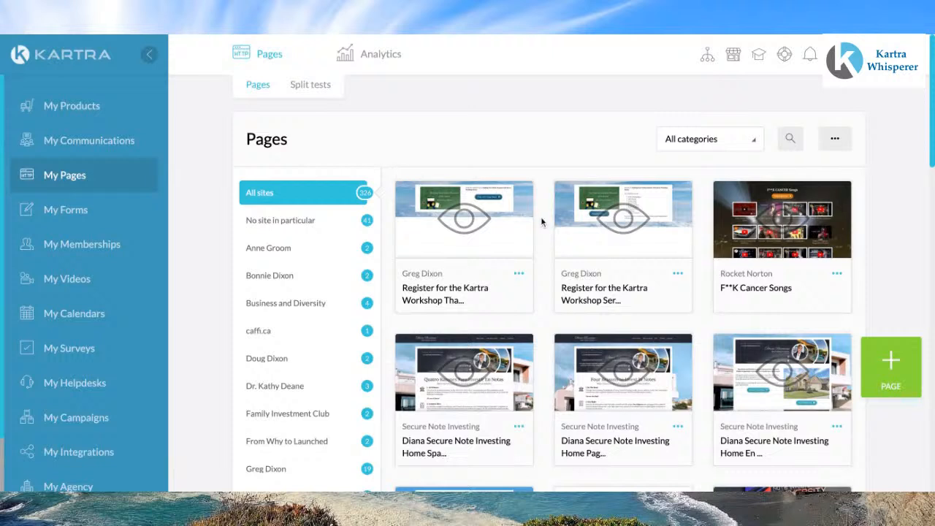
{"action": "left_click", "coordinate": [678, 275]}
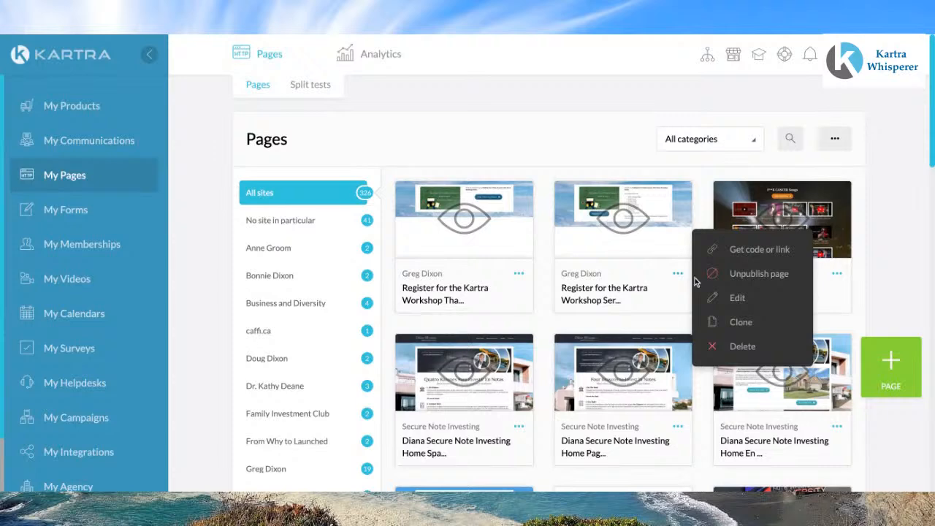
{"action": "left_click", "coordinate": [738, 300]}
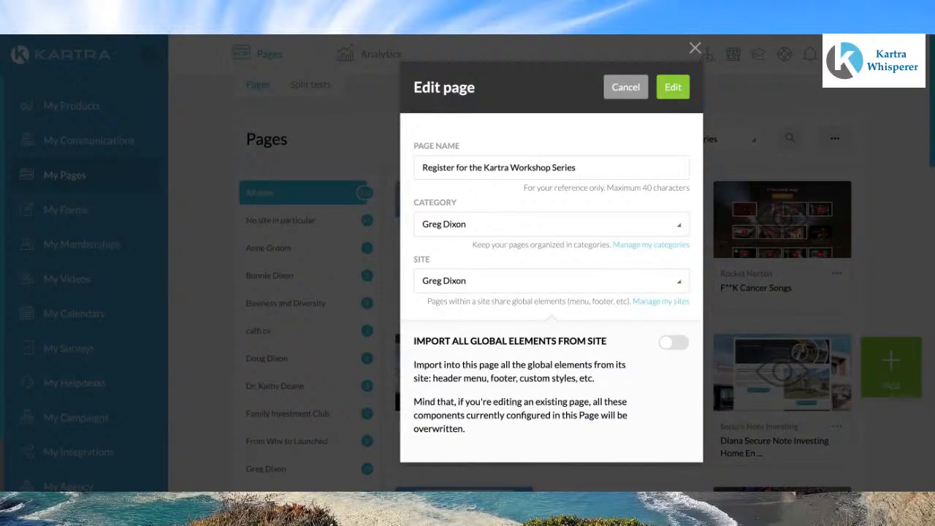
Step: Open the registration page in the page builder and step through the welcome tutorial to its end
{"action": "left_click", "coordinate": [673, 95]}
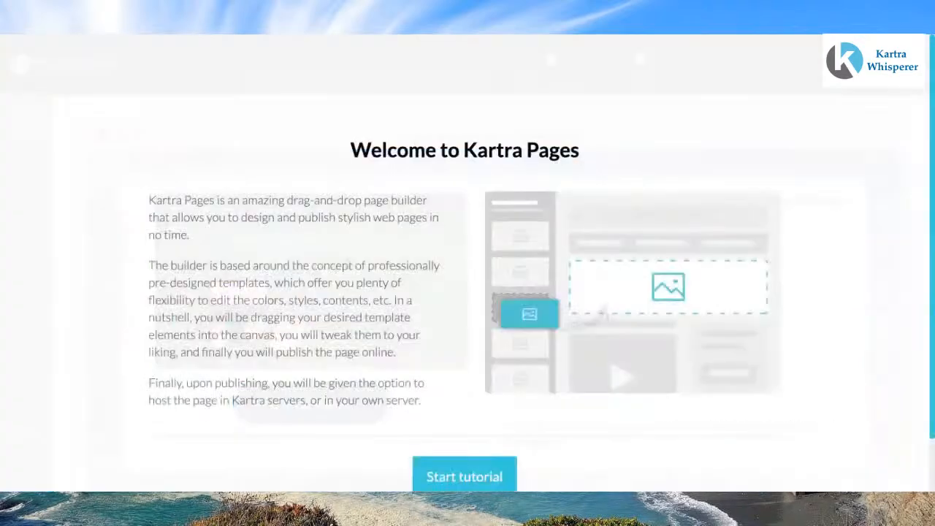
{"action": "scroll", "coordinate": [632, 289], "scroll_direction": "down", "scroll_amount": 1}
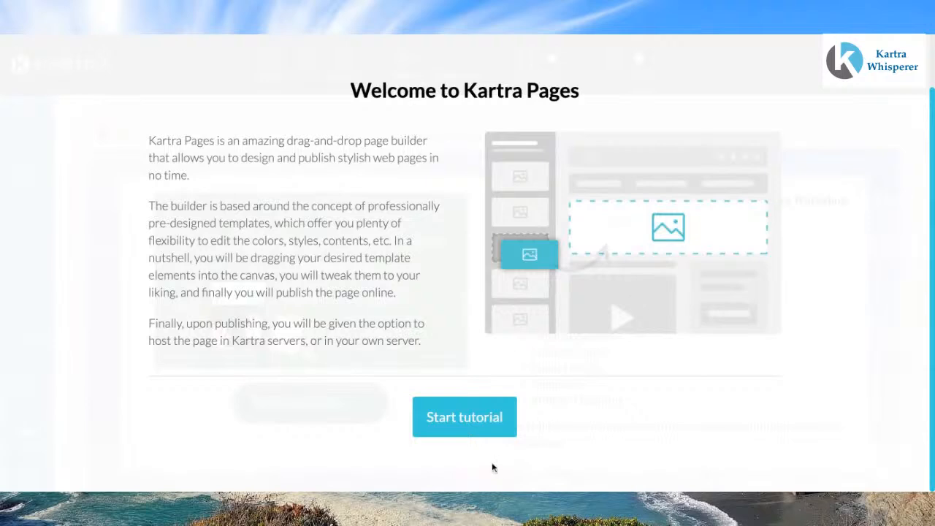
{"action": "left_click", "coordinate": [474, 433]}
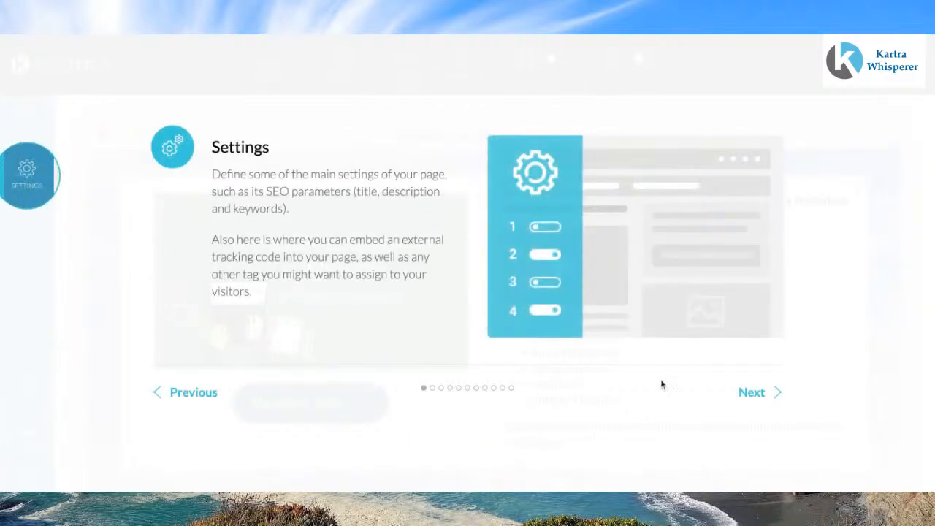
{"action": "left_click", "coordinate": [751, 393]}
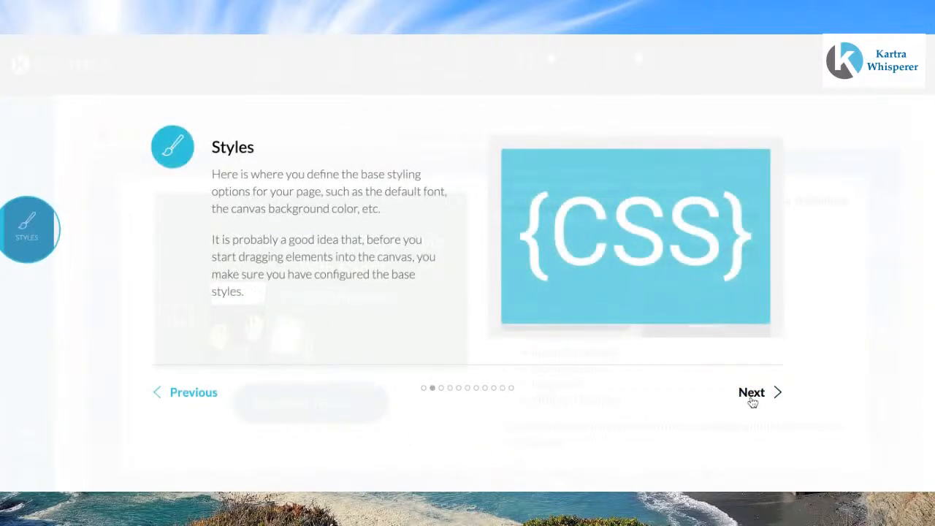
{"action": "left_click", "coordinate": [755, 393]}
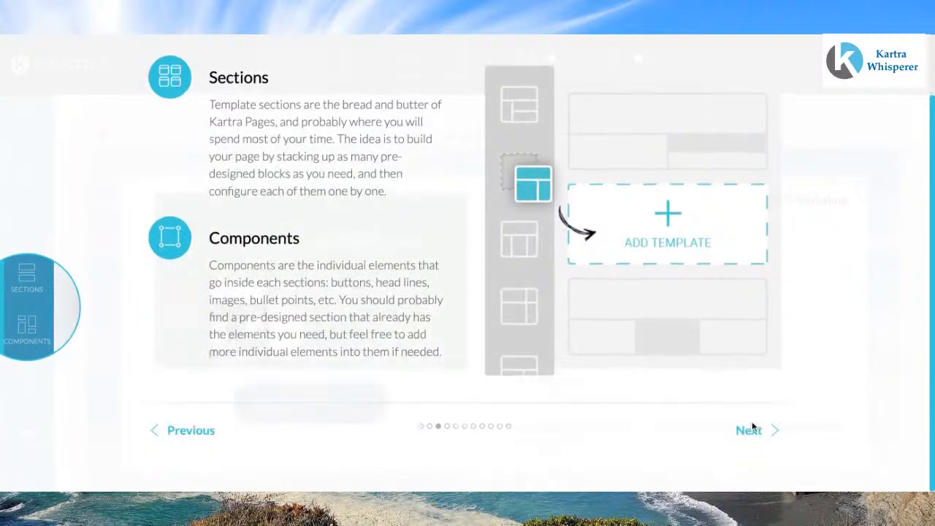
{"action": "left_click", "coordinate": [752, 429]}
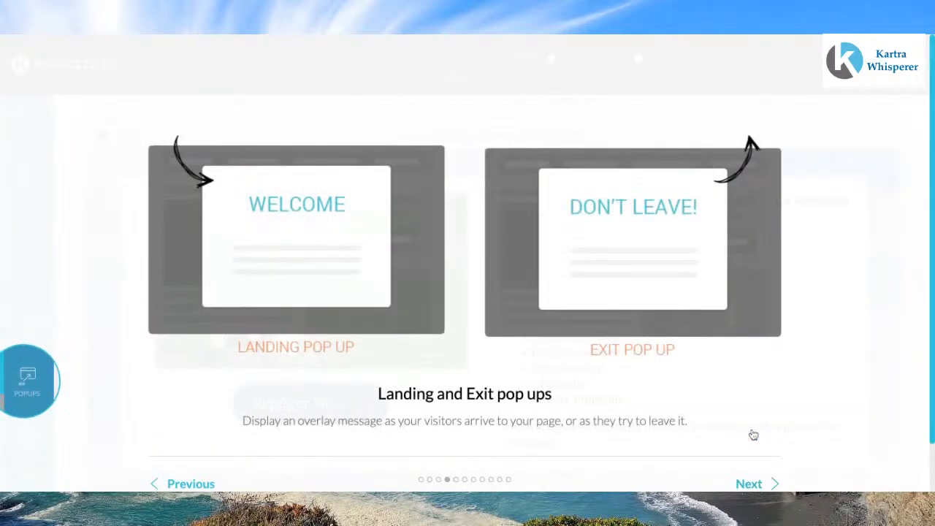
{"action": "left_click", "coordinate": [753, 431]}
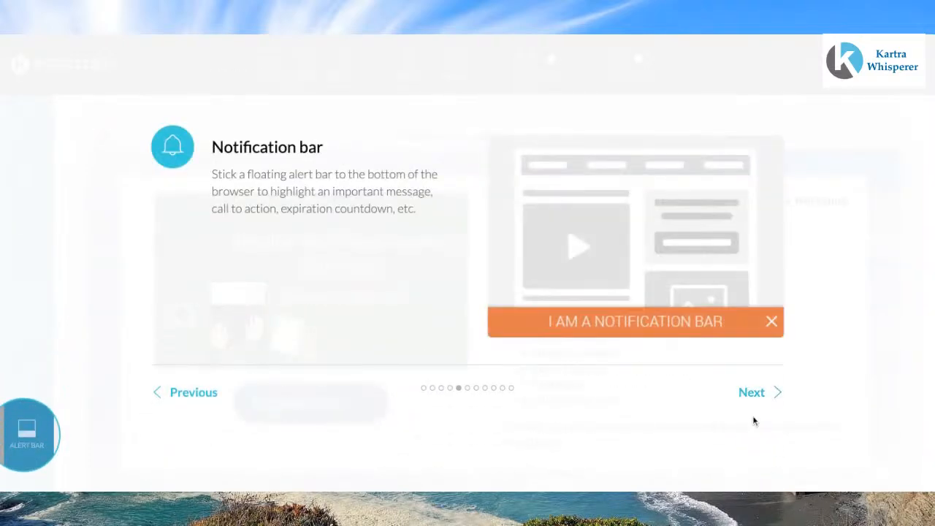
{"action": "left_click", "coordinate": [755, 392]}
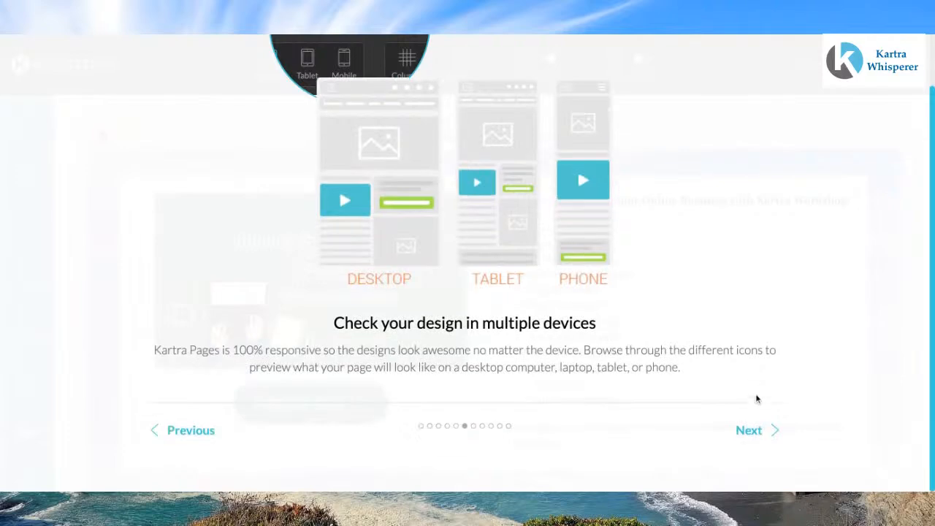
{"action": "left_click", "coordinate": [753, 431]}
{"action": "left_click", "coordinate": [753, 431]}
{"action": "left_click", "coordinate": [753, 431]}
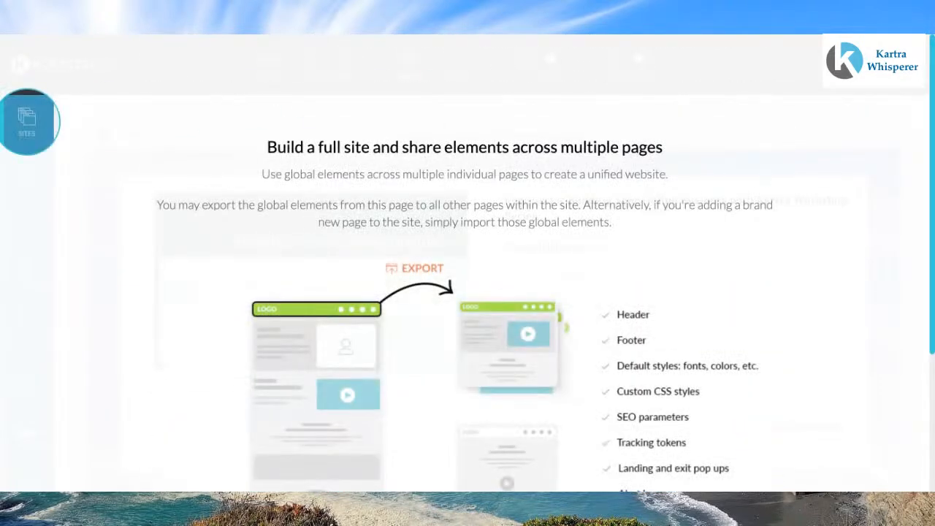
{"action": "scroll", "coordinate": [467, 263], "scroll_direction": "down", "scroll_amount": 5}
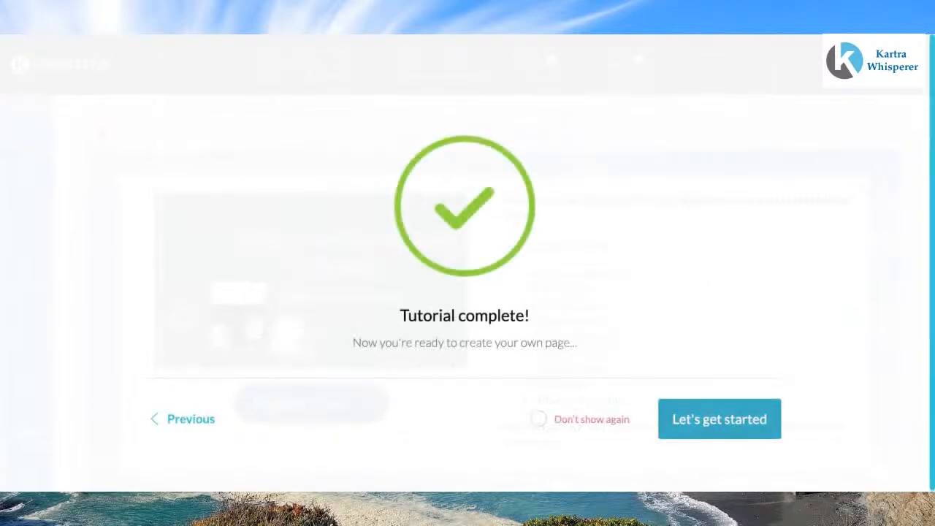
{"action": "left_click", "coordinate": [740, 425]}
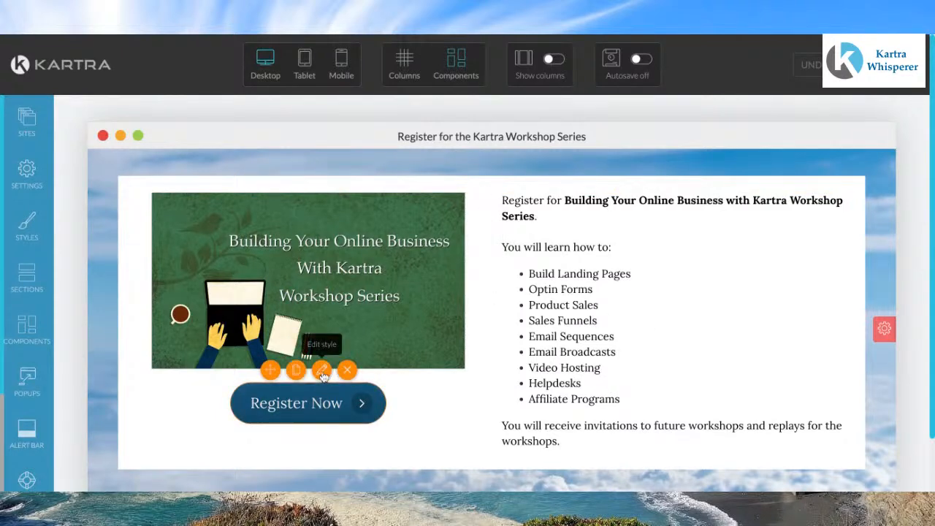
Step: Set the Register Now button's link action to pop an opt-in form
{"action": "left_click", "coordinate": [323, 371]}
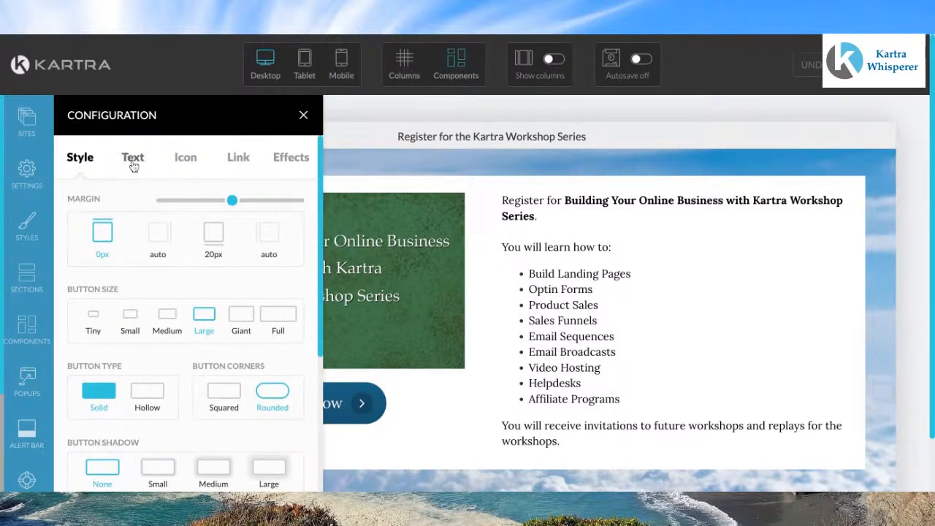
{"action": "left_click", "coordinate": [236, 159]}
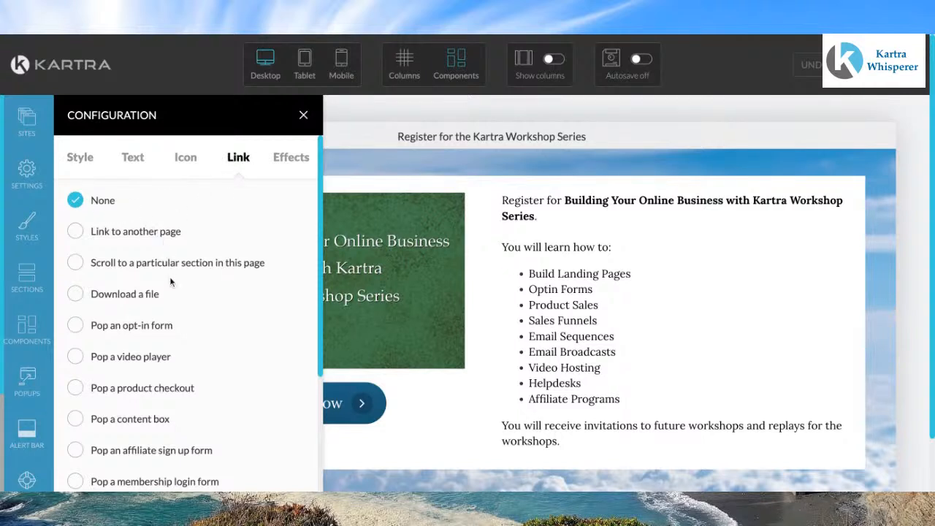
{"action": "scroll", "coordinate": [170, 281], "scroll_direction": "down", "scroll_amount": 2}
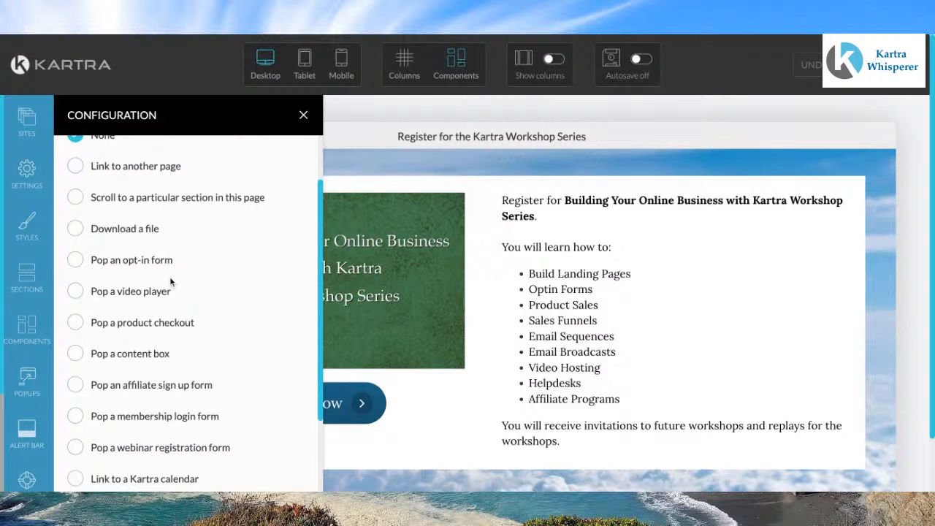
{"action": "left_click", "coordinate": [84, 268]}
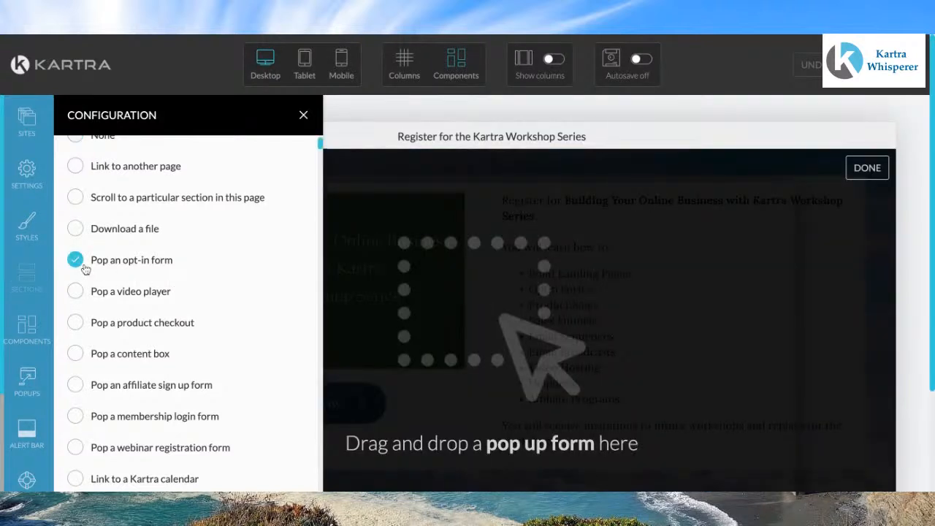
Step: Place the 'Facts That Nobody Told You About World' pop-up form template on the page and close the configuration panel
{"action": "scroll", "coordinate": [179, 301], "scroll_direction": "down", "scroll_amount": 5}
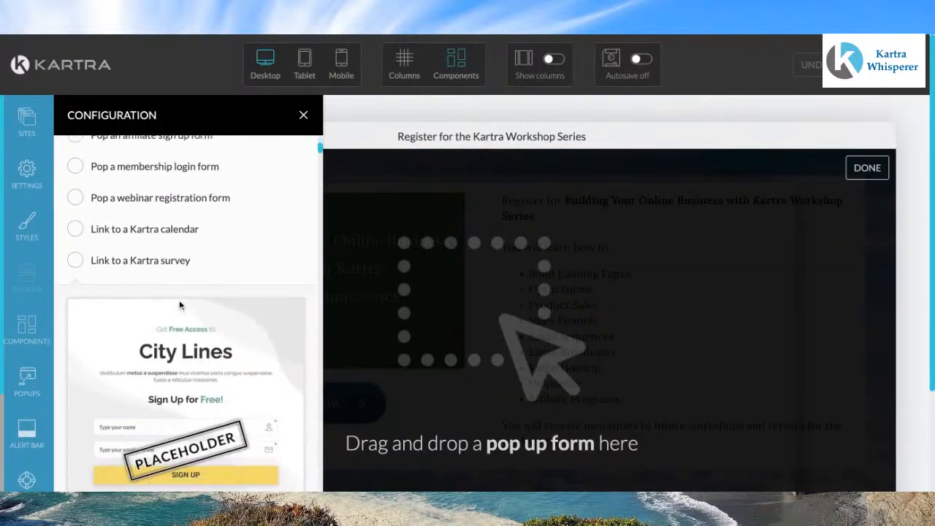
{"action": "scroll", "coordinate": [180, 305], "scroll_direction": "down", "scroll_amount": 5}
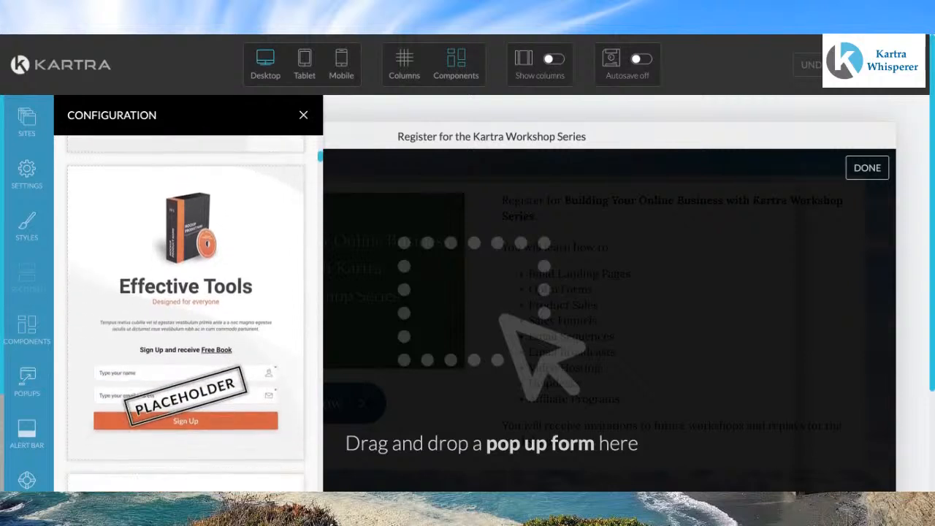
{"action": "scroll", "coordinate": [186, 314], "scroll_direction": "down", "scroll_amount": 6}
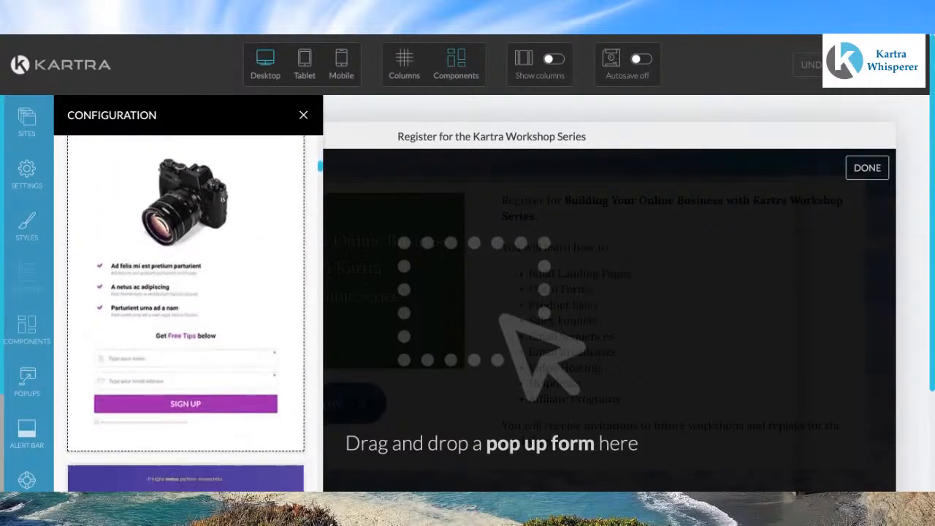
{"action": "scroll", "coordinate": [185, 315], "scroll_direction": "down", "scroll_amount": 3}
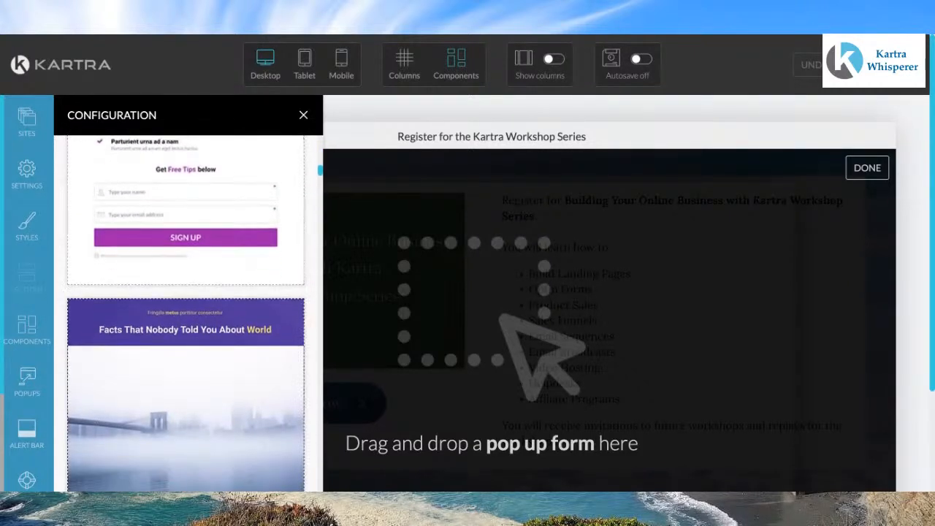
{"action": "scroll", "coordinate": [185, 314], "scroll_direction": "down", "scroll_amount": 4}
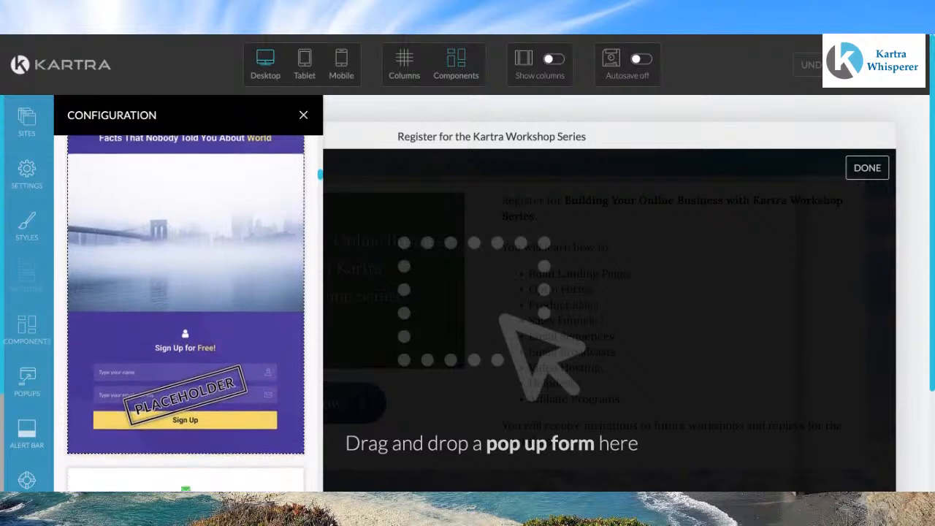
{"action": "scroll", "coordinate": [185, 314], "scroll_direction": "down", "scroll_amount": 1}
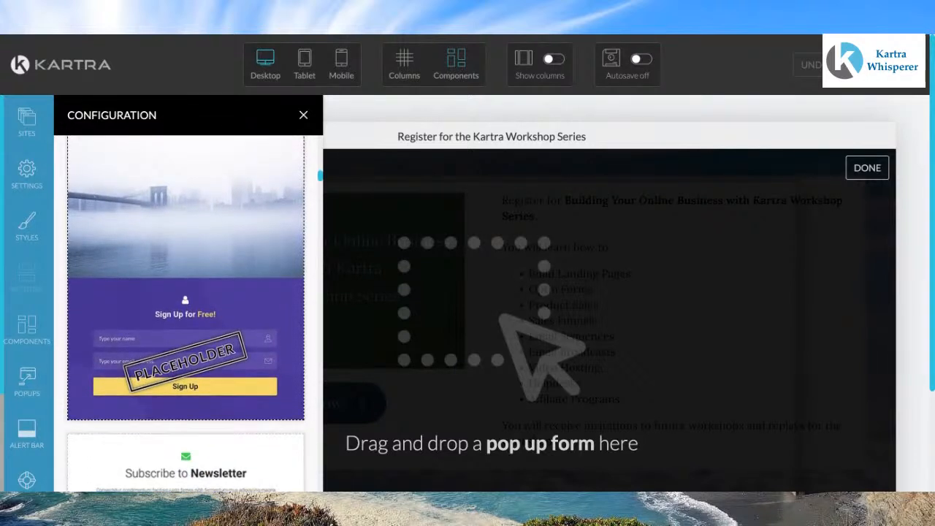
{"action": "scroll", "coordinate": [185, 314], "scroll_direction": "up", "scroll_amount": 3}
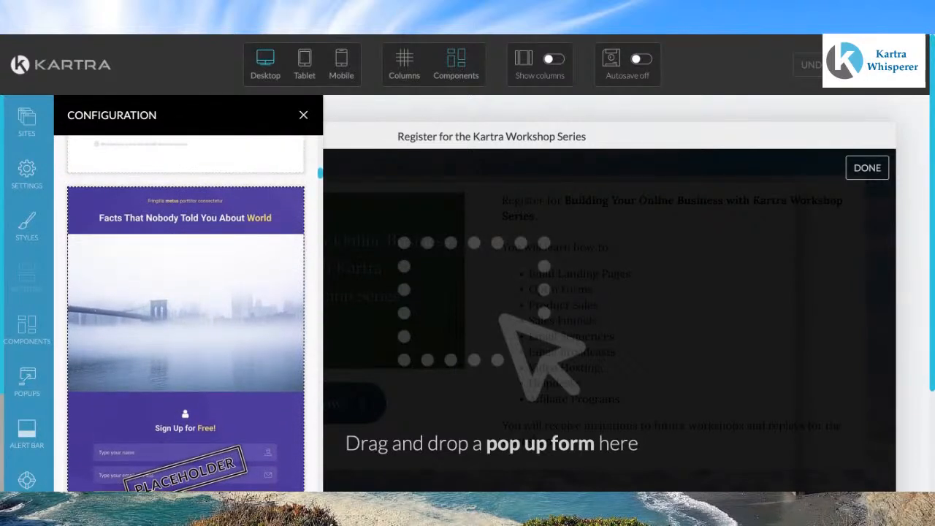
{"action": "left_click_drag", "start_coordinate": [186, 314], "coordinate": [488, 240]}
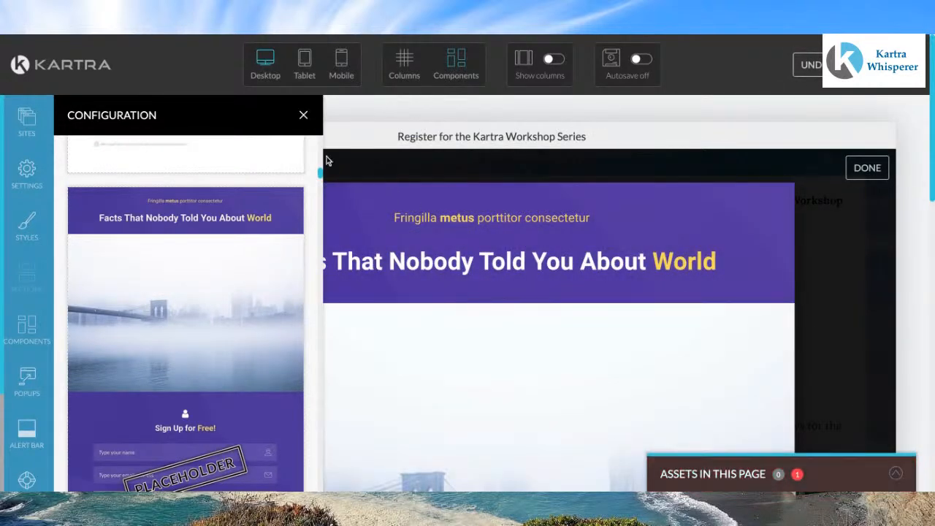
{"action": "left_click", "coordinate": [304, 118]}
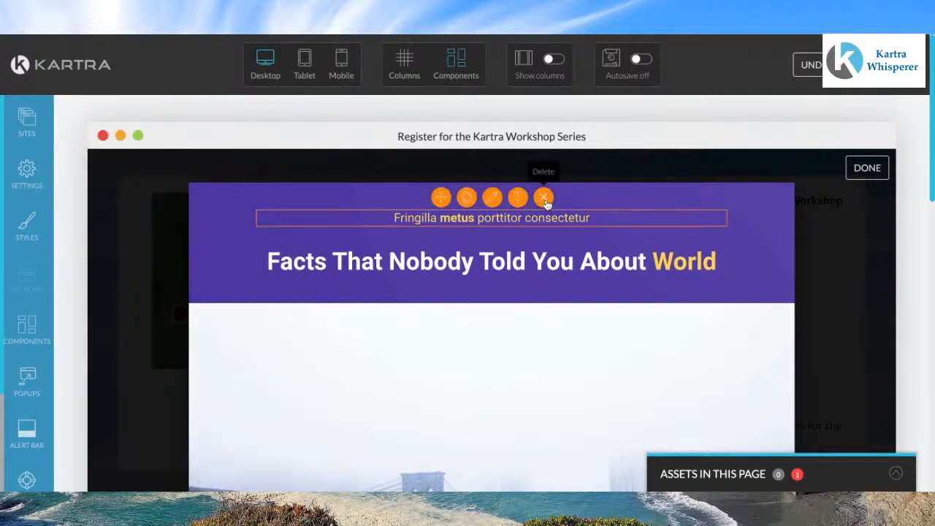
Step: Delete the pop-up's small subheading and retitle its headline 'Building Your Business With Kartra Workshop Series'
{"action": "left_click", "coordinate": [544, 199]}
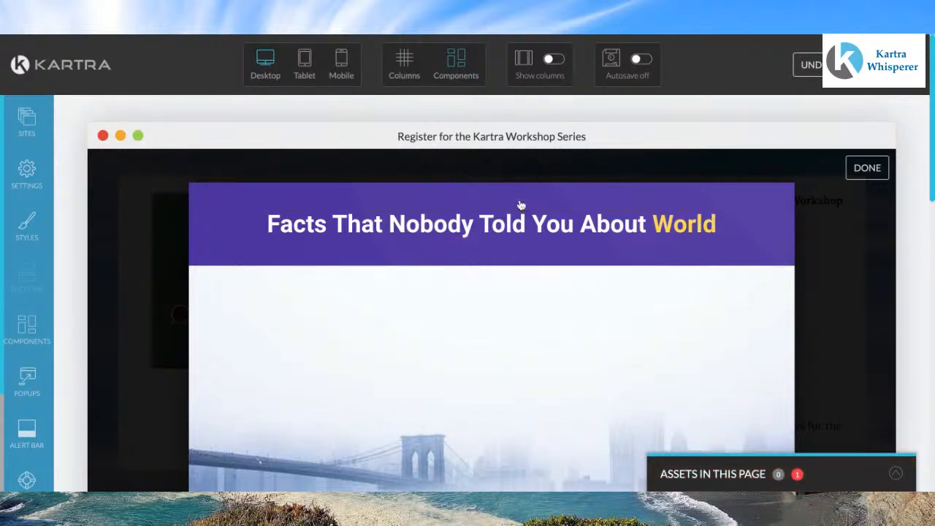
{"action": "left_click", "coordinate": [708, 217]}
{"action": "left_click_drag", "start_coordinate": [715, 224], "coordinate": [267, 225]}
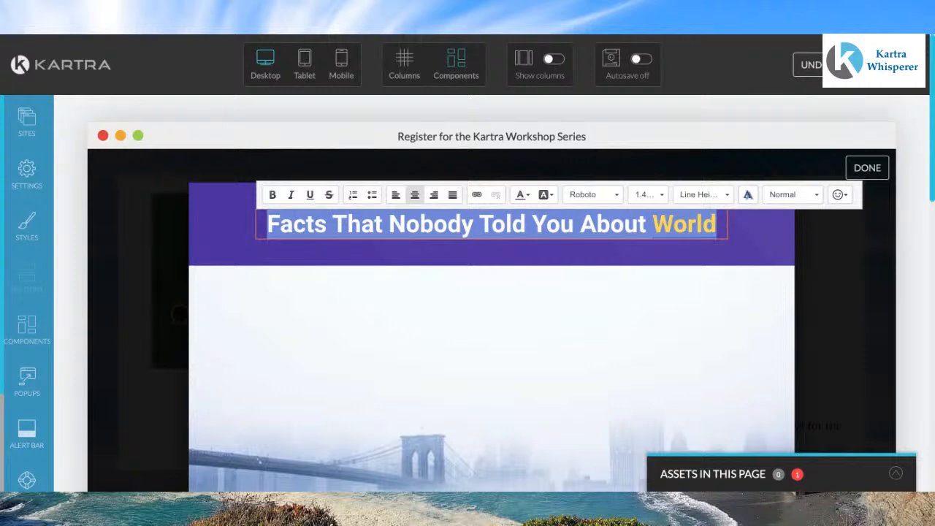
{"action": "type", "text": "Build"}
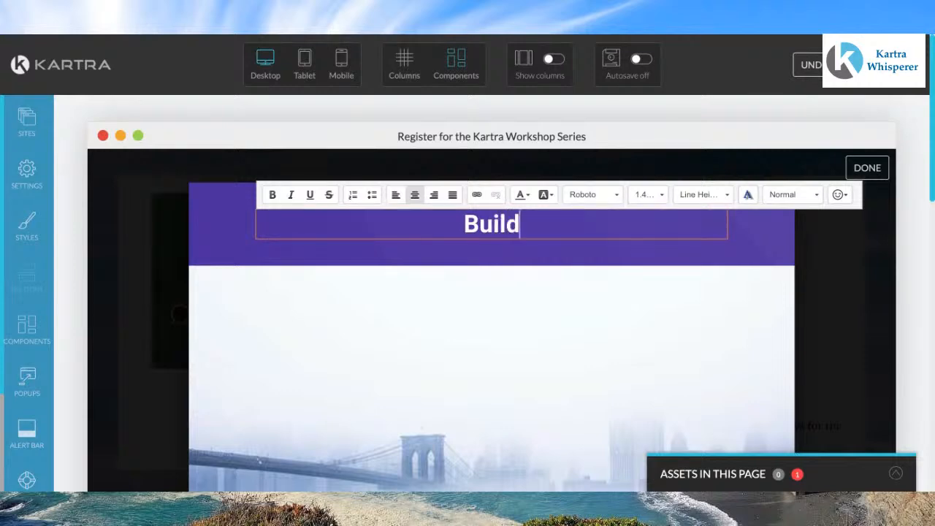
{"action": "type", "text": "ing Your "}
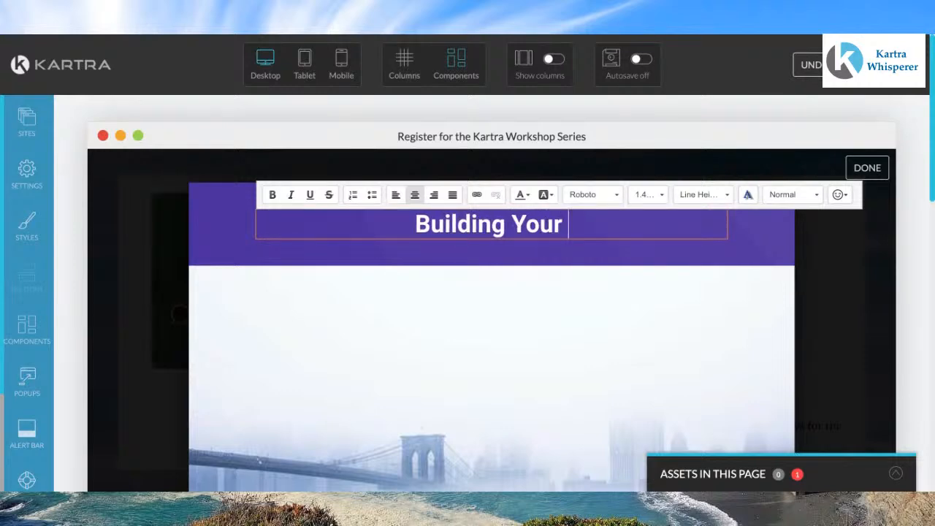
{"action": "type", "text": "Busi"}
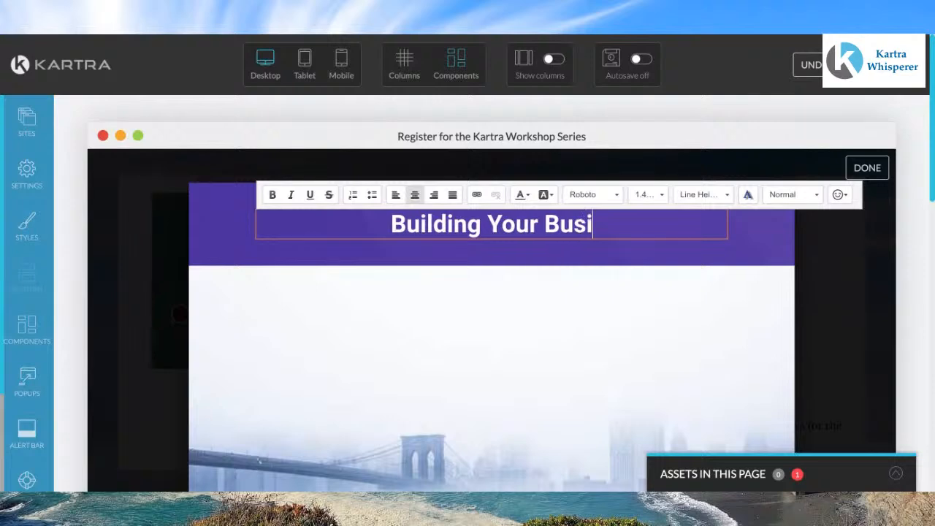
{"action": "type", "text": "ness With "}
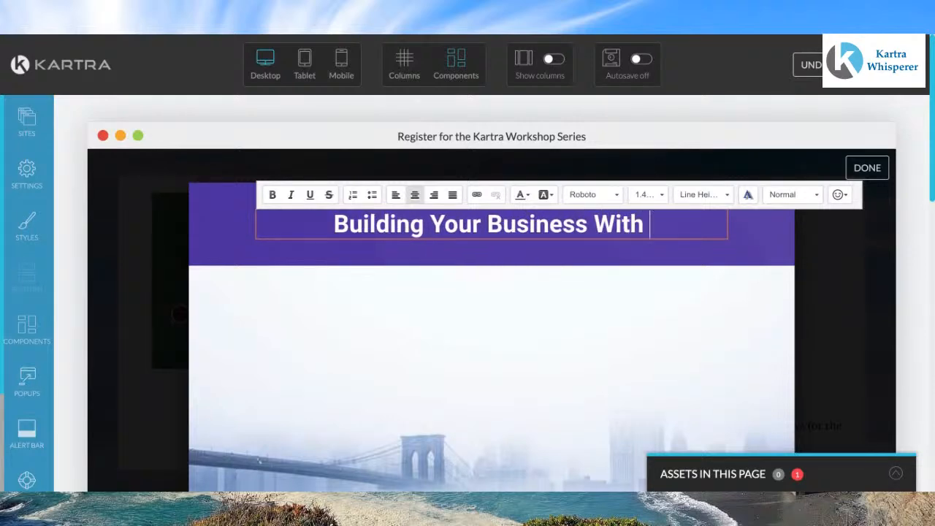
{"action": "type", "text": "Kartra"}
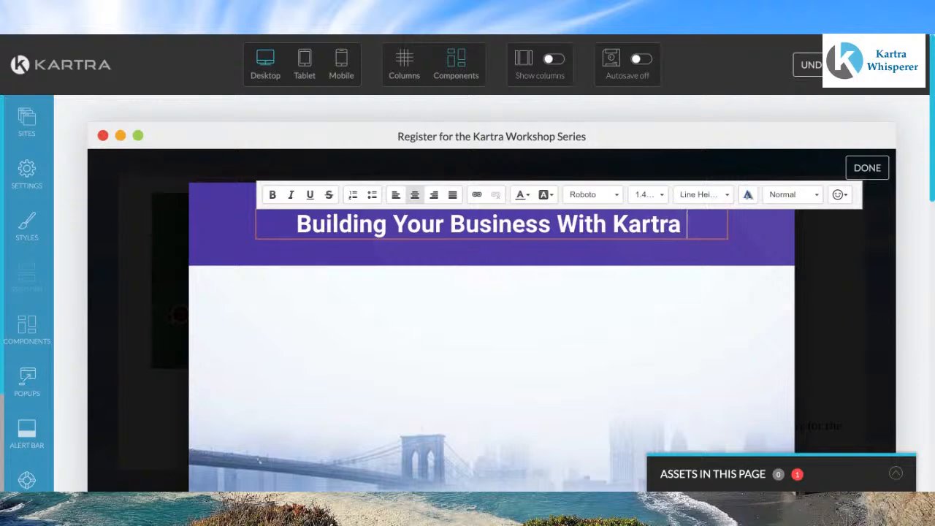
{"action": "type", "text": "W"}
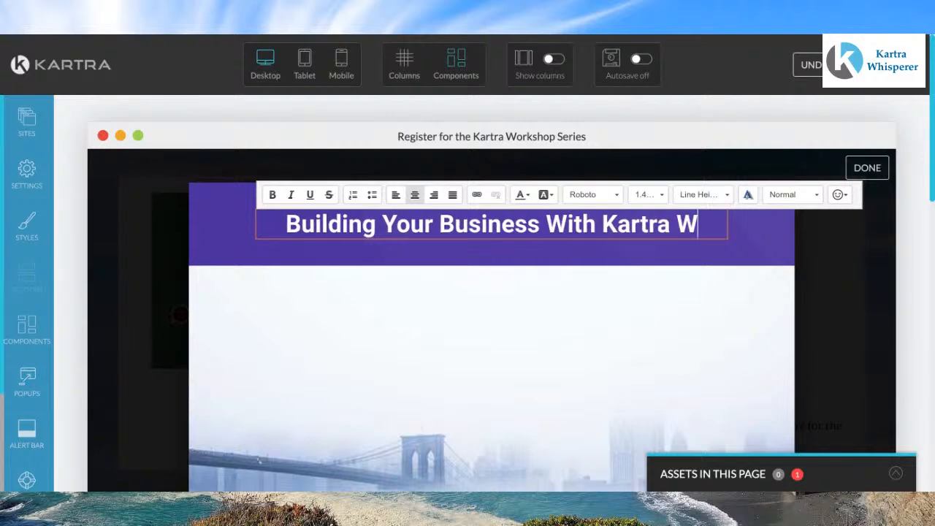
{"action": "type", "text": "orksho"}
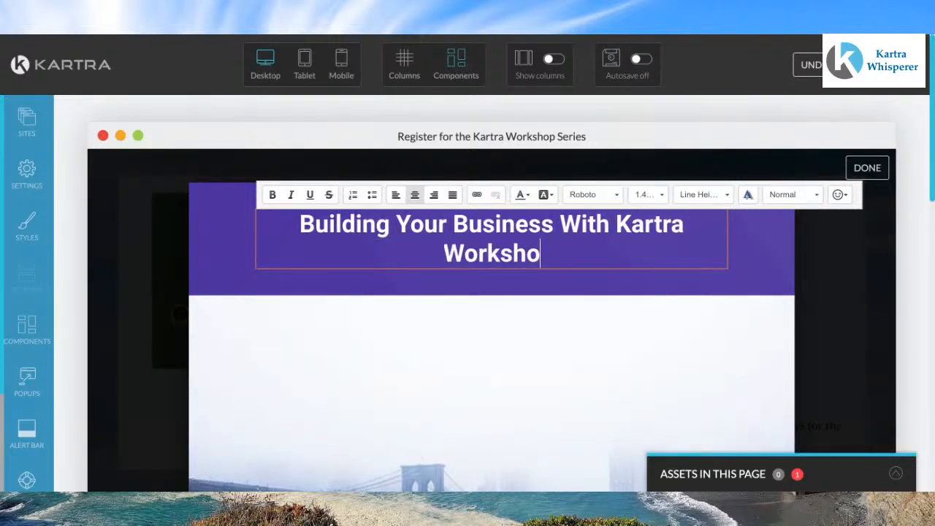
{"action": "type", "text": "p Seried"}
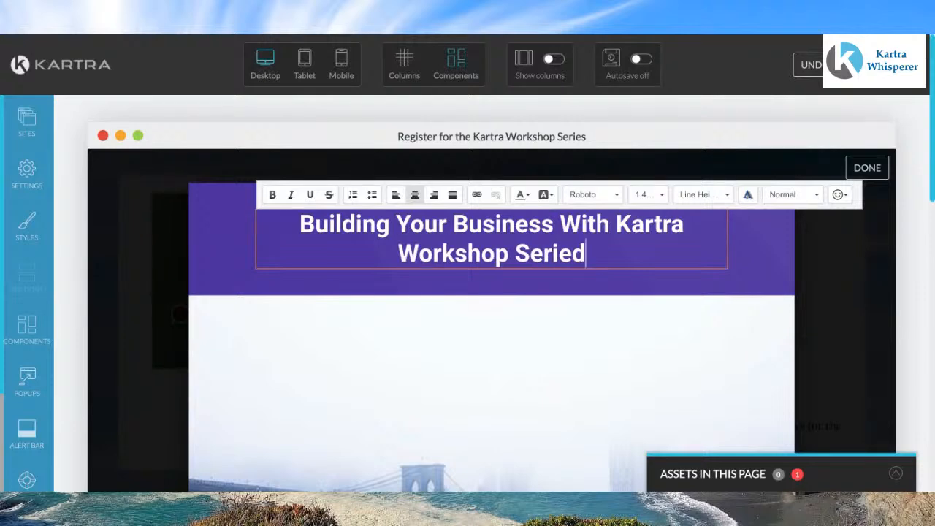
{"action": "key", "text": "BackSpace"}
{"action": "type", "text": "s"}
{"action": "scroll", "coordinate": [491, 292], "scroll_direction": "down", "scroll_amount": 5}
{"action": "scroll", "coordinate": [305, 246], "scroll_direction": "down", "scroll_amount": 1}
{"action": "scroll", "coordinate": [393, 262], "scroll_direction": "up", "scroll_amount": 3}
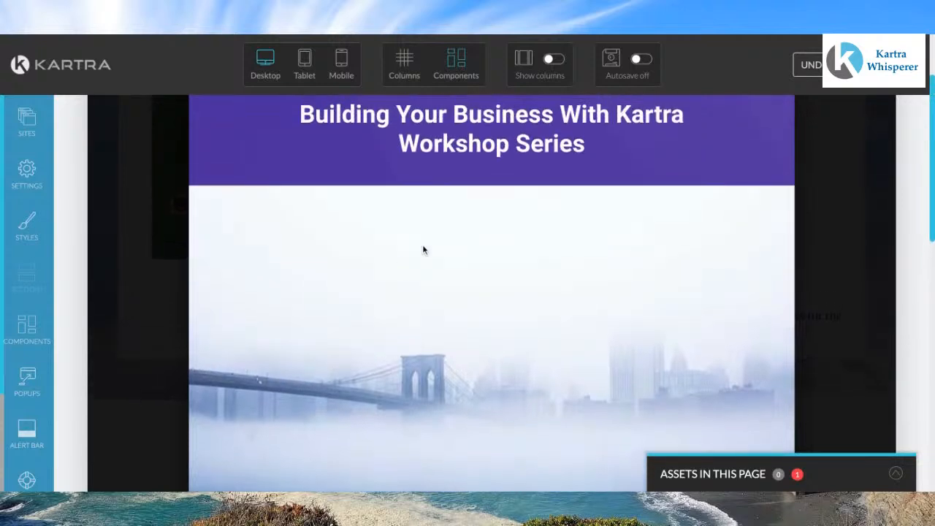
Step: Scroll through the pop-up to review its header, image and placeholder sign-up form
{"action": "scroll", "coordinate": [516, 324], "scroll_direction": "down", "scroll_amount": 6}
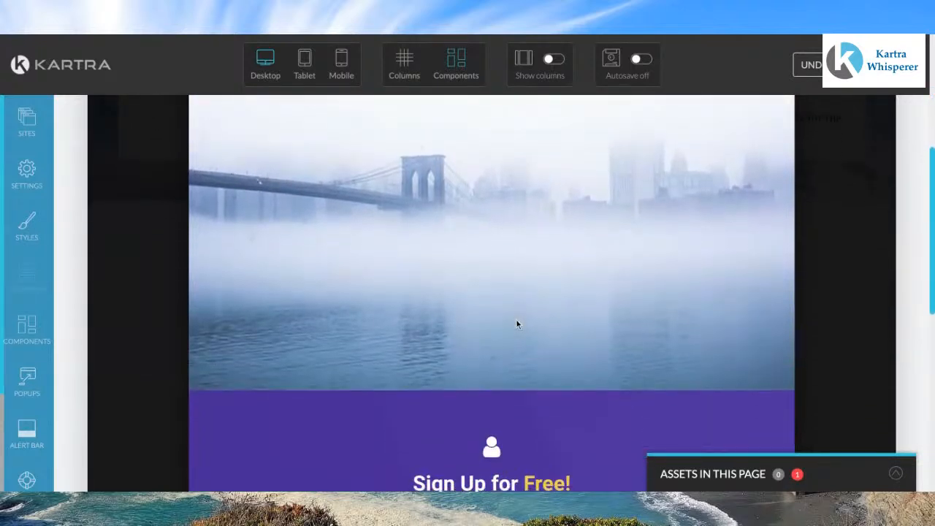
{"action": "scroll", "coordinate": [516, 321], "scroll_direction": "down", "scroll_amount": 3}
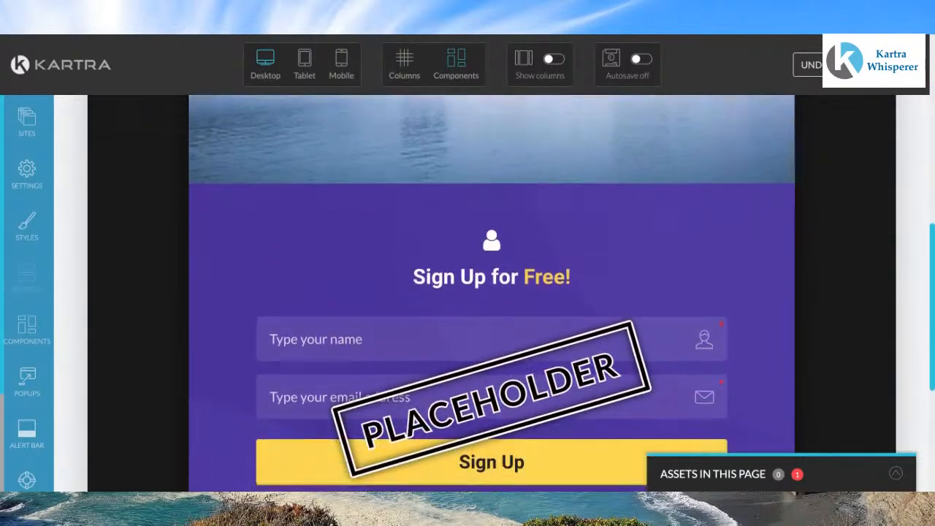
{"action": "scroll", "coordinate": [516, 321], "scroll_direction": "up", "scroll_amount": 1}
{"action": "scroll", "coordinate": [492, 292], "scroll_direction": "down", "scroll_amount": 4}
{"action": "scroll", "coordinate": [491, 292], "scroll_direction": "up", "scroll_amount": 10}
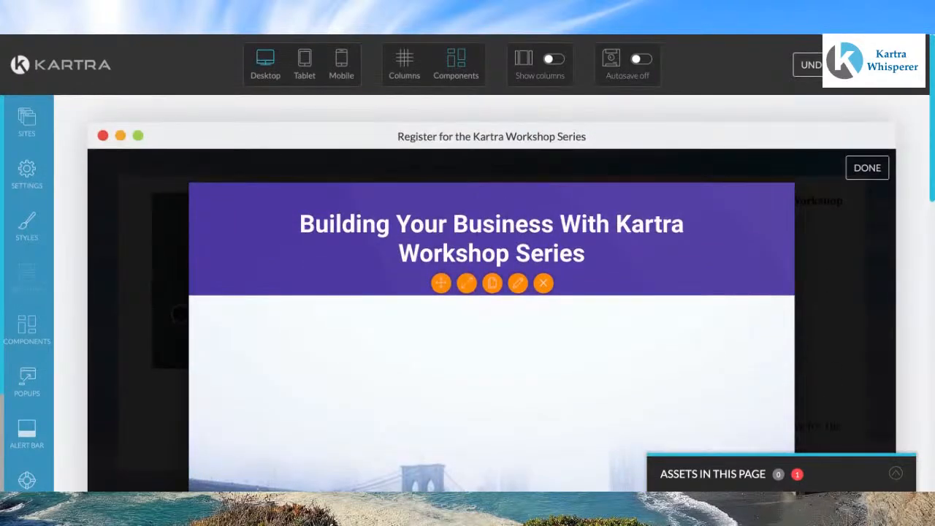
{"action": "scroll", "coordinate": [492, 292], "scroll_direction": "down", "scroll_amount": 6}
{"action": "scroll", "coordinate": [492, 292], "scroll_direction": "up", "scroll_amount": 3}
{"action": "scroll", "coordinate": [491, 292], "scroll_direction": "down", "scroll_amount": 4}
Step: Connect the pop-up's placeholder form to the 'Building Your Online Business Workshops' opt-in form and close the configuration panel
{"action": "mouse_move", "coordinate": [495, 375]}
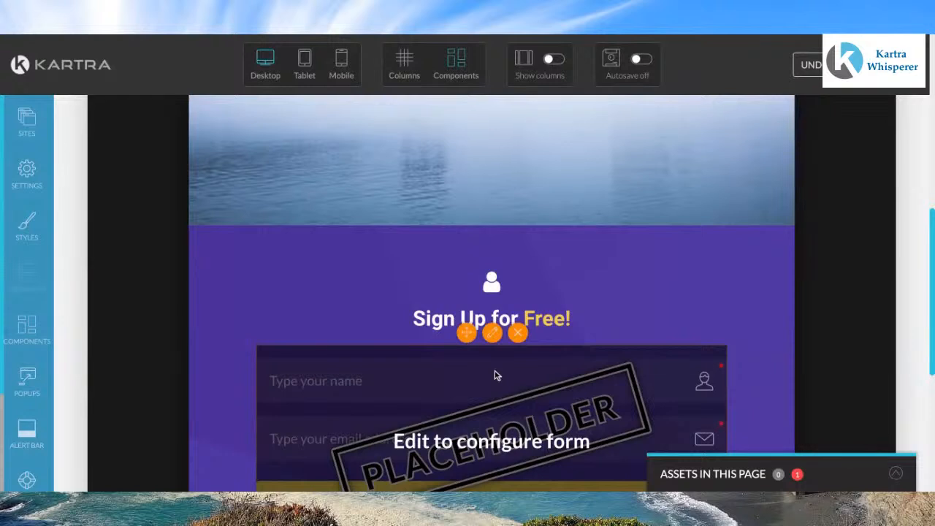
{"action": "left_click", "coordinate": [493, 334]}
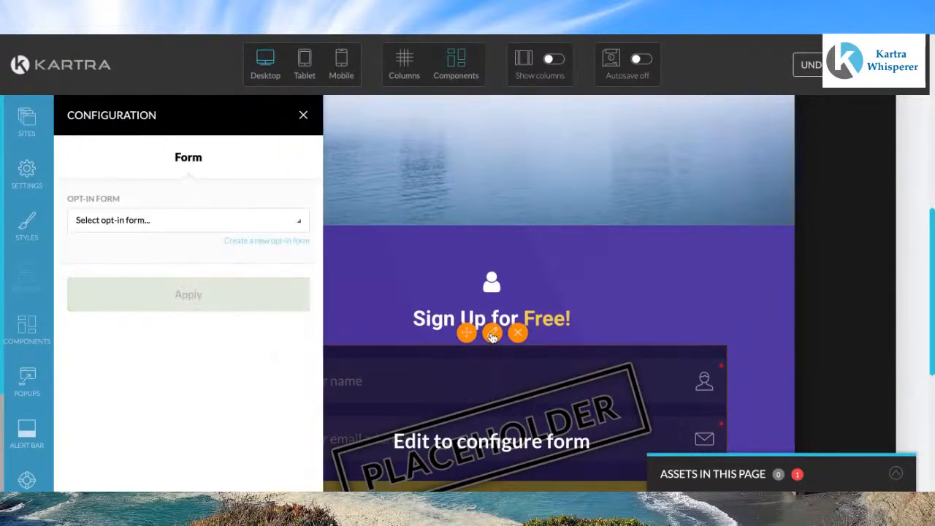
{"action": "left_click", "coordinate": [300, 222]}
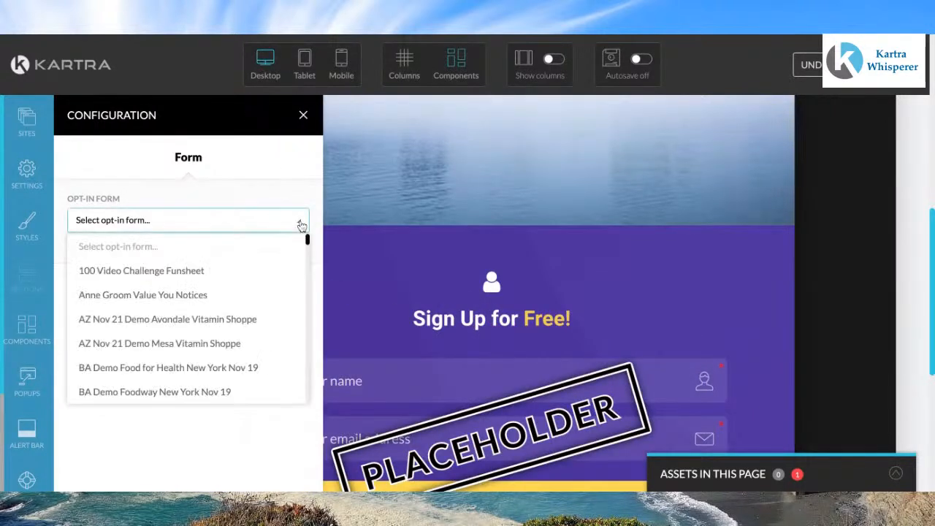
{"action": "scroll", "coordinate": [230, 320], "scroll_direction": "down", "scroll_amount": 3}
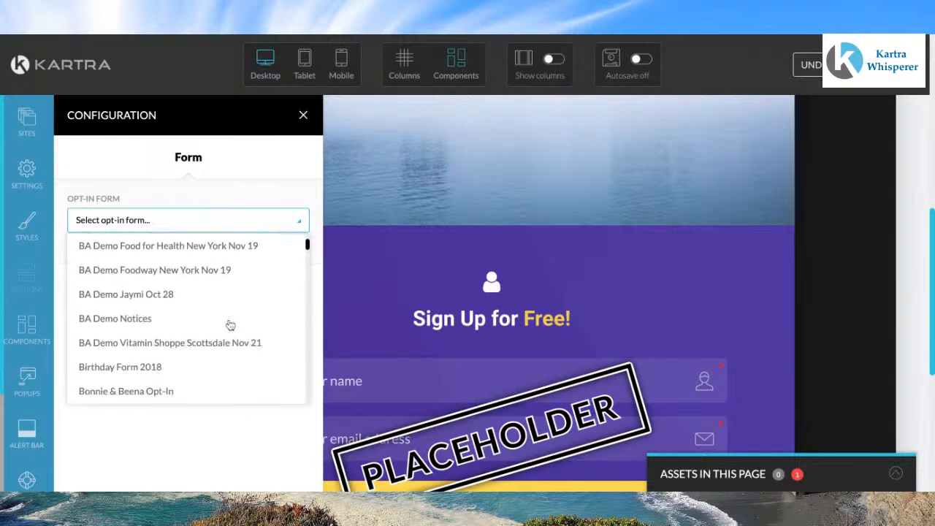
{"action": "scroll", "coordinate": [229, 325], "scroll_direction": "down", "scroll_amount": 1}
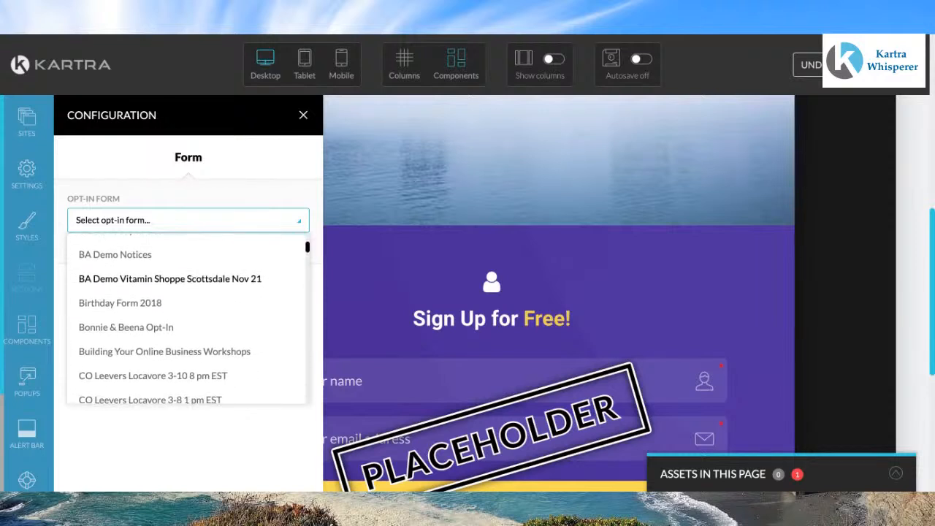
{"action": "left_click", "coordinate": [213, 339]}
{"action": "left_click", "coordinate": [189, 296]}
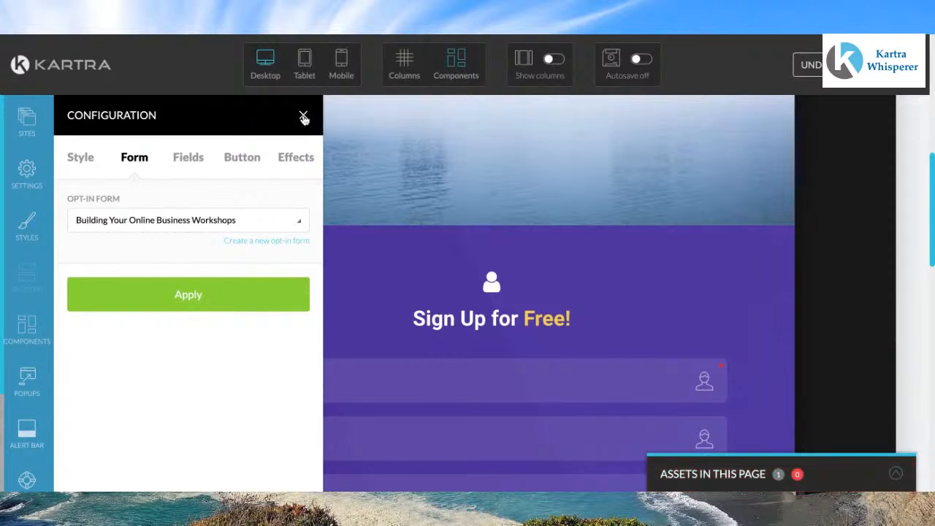
{"action": "left_click", "coordinate": [303, 117]}
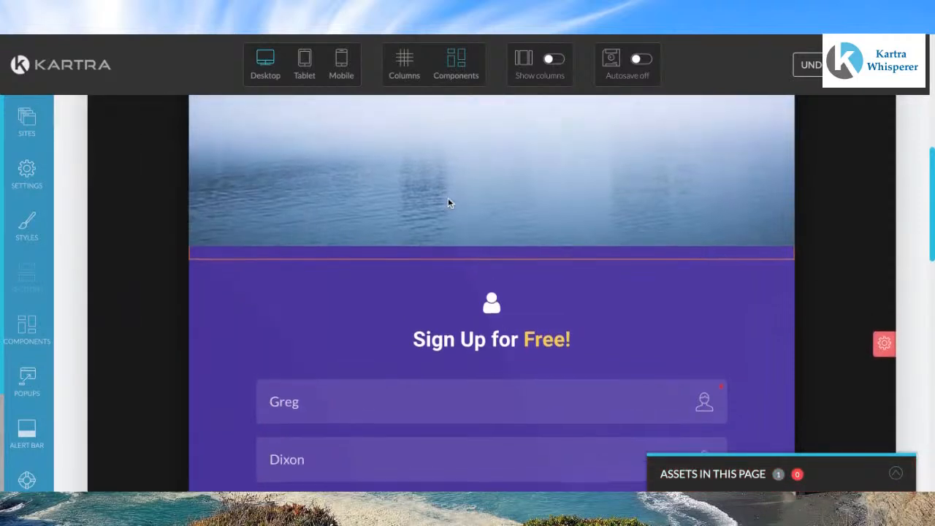
Step: Set the form section's background color to the palette blue rgb(20, 98, 140)
{"action": "scroll", "coordinate": [447, 198], "scroll_direction": "down", "scroll_amount": 5}
{"action": "scroll", "coordinate": [491, 292], "scroll_direction": "down", "scroll_amount": 2}
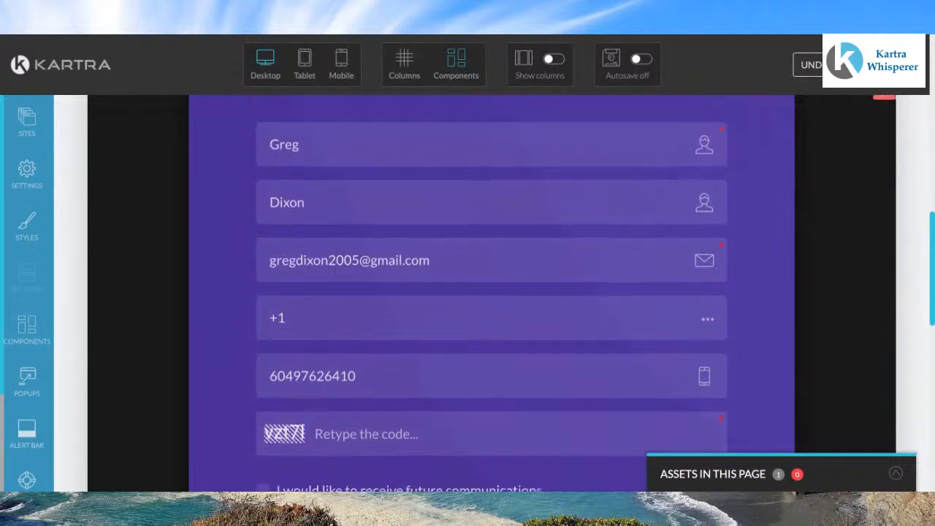
{"action": "scroll", "coordinate": [492, 180], "scroll_direction": "up", "scroll_amount": 5}
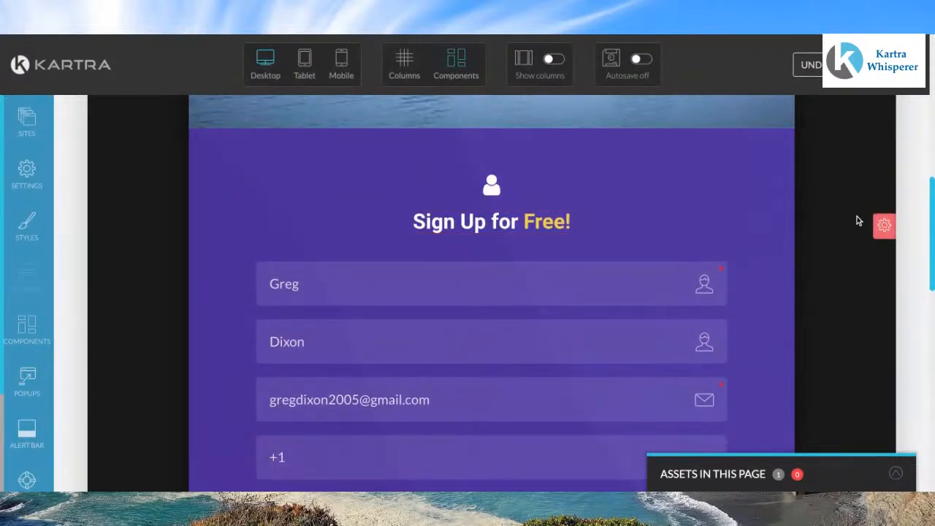
{"action": "left_click", "coordinate": [885, 228]}
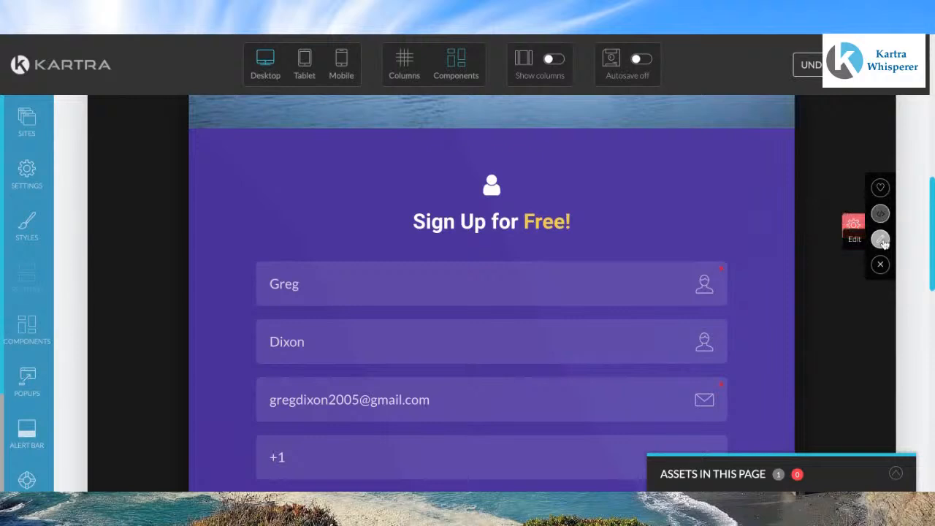
{"action": "left_click", "coordinate": [882, 240]}
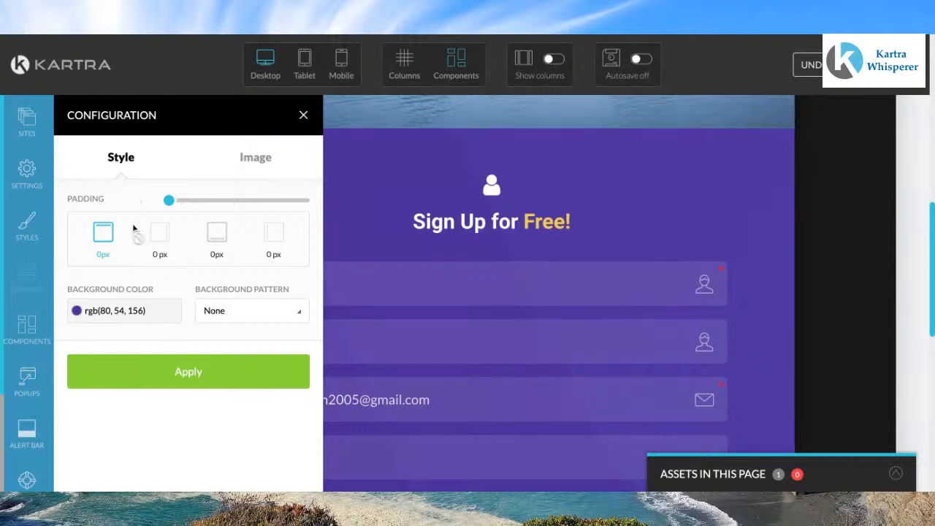
{"action": "left_click", "coordinate": [122, 313]}
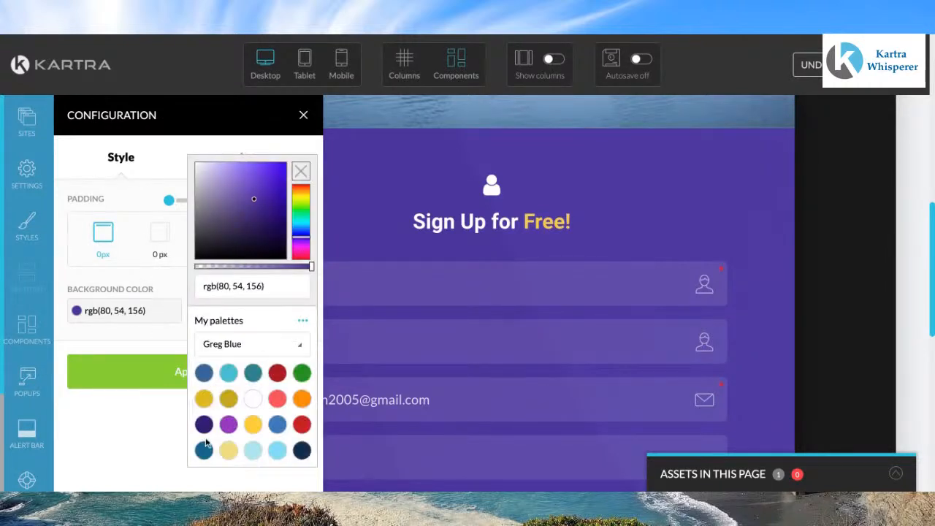
{"action": "left_click", "coordinate": [204, 451]}
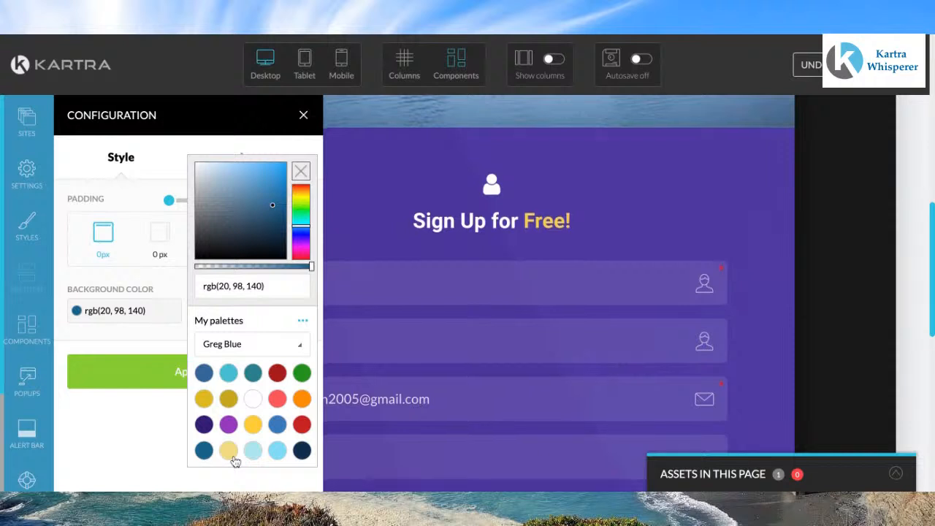
{"action": "scroll", "coordinate": [234, 460], "scroll_direction": "down", "scroll_amount": 1}
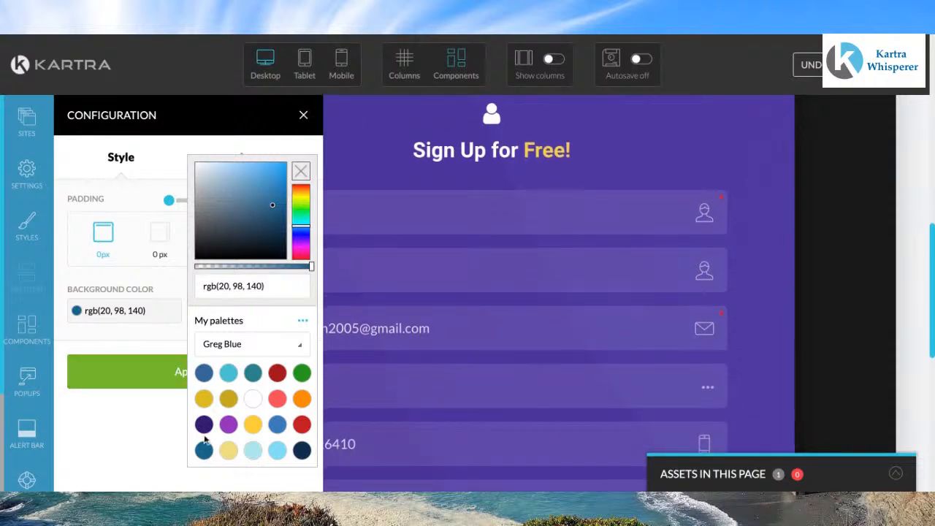
{"action": "left_click", "coordinate": [152, 374]}
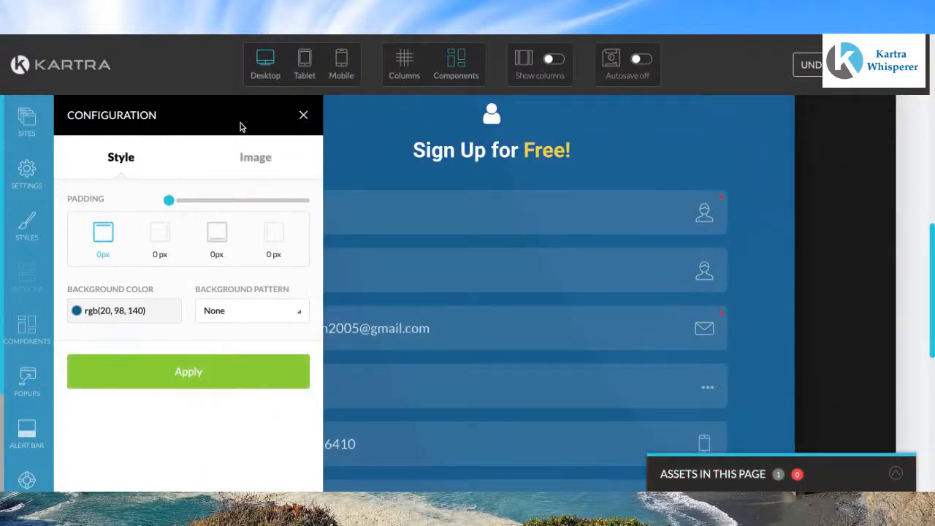
Step: Set the form section's background image to the green workshop graphic and close the configuration panel
{"action": "left_click", "coordinate": [263, 161]}
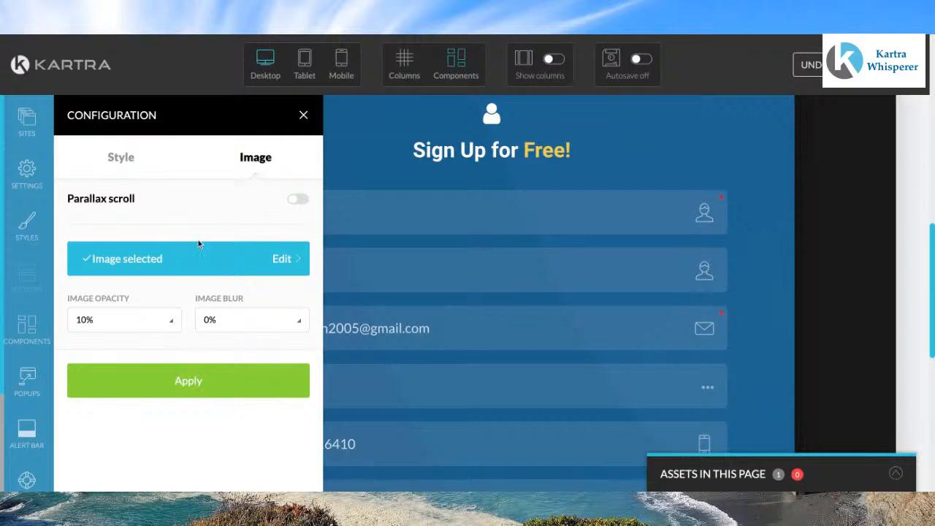
{"action": "left_click", "coordinate": [155, 260]}
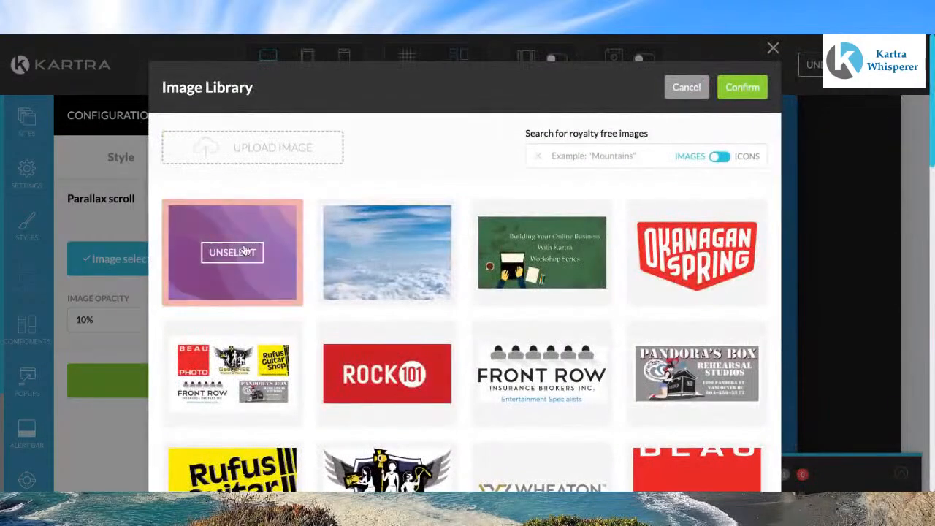
{"action": "left_click", "coordinate": [548, 254]}
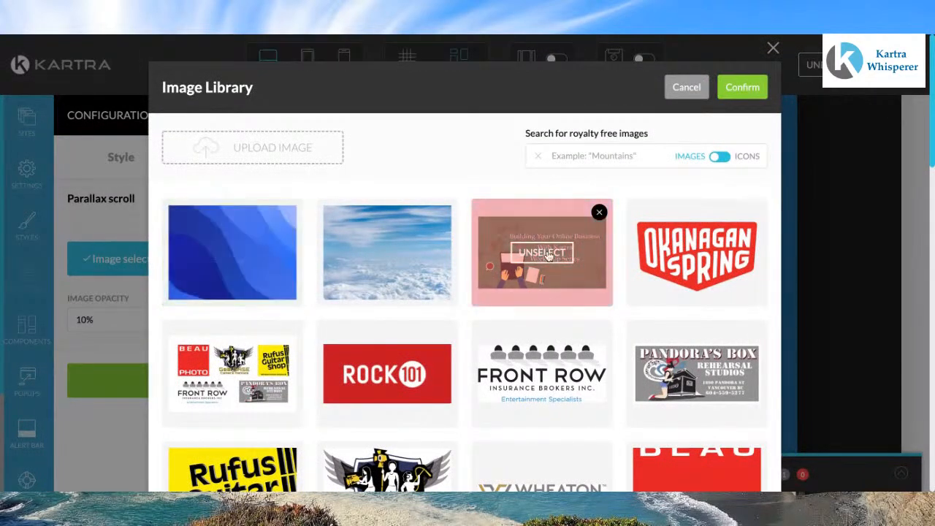
{"action": "left_click", "coordinate": [745, 88]}
{"action": "left_click", "coordinate": [202, 381]}
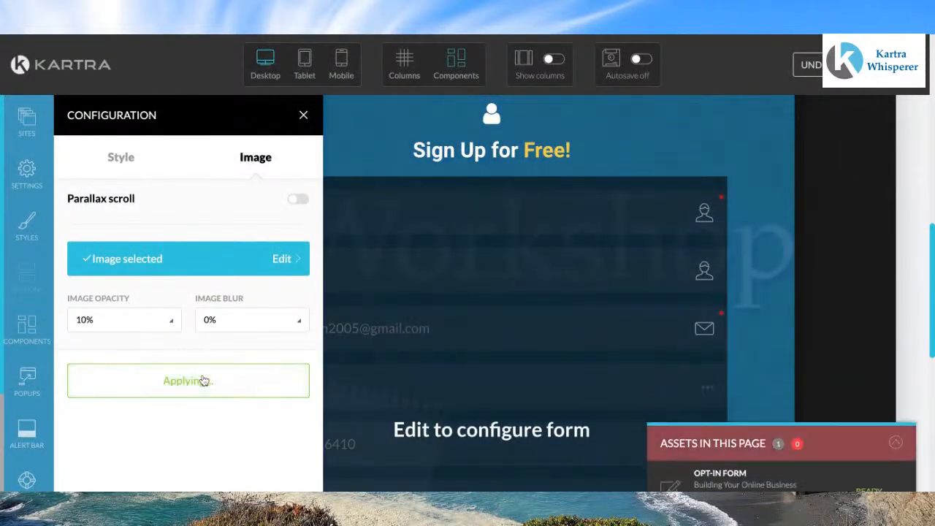
{"action": "left_click", "coordinate": [303, 118]}
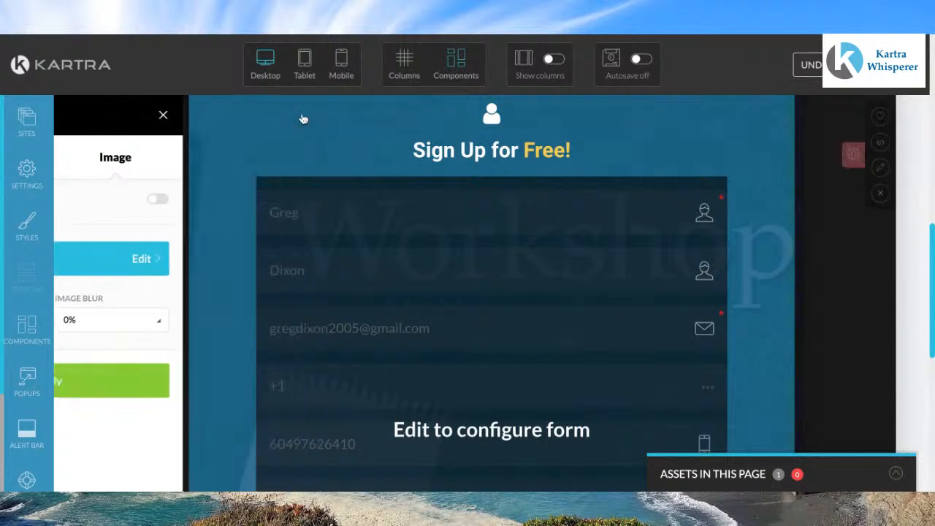
Step: Try to remove the form section's background image, closing the panel without applying
{"action": "scroll", "coordinate": [282, 209], "scroll_direction": "up", "scroll_amount": 4}
{"action": "scroll", "coordinate": [282, 210], "scroll_direction": "up", "scroll_amount": 5}
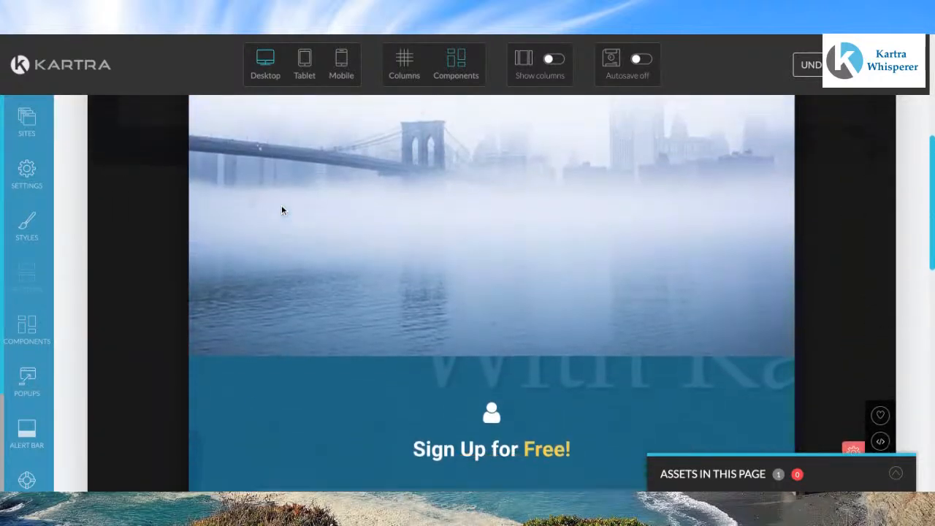
{"action": "scroll", "coordinate": [462, 194], "scroll_direction": "down", "scroll_amount": 5}
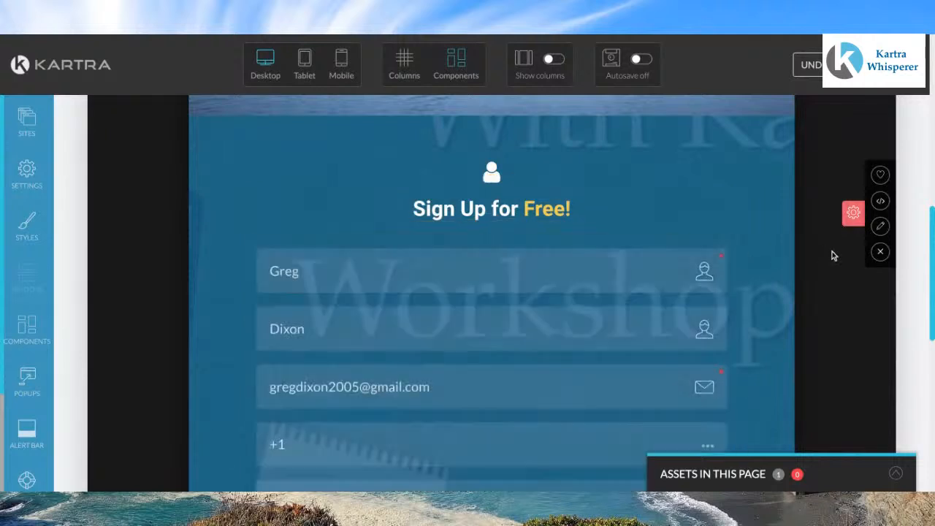
{"action": "left_click", "coordinate": [882, 228]}
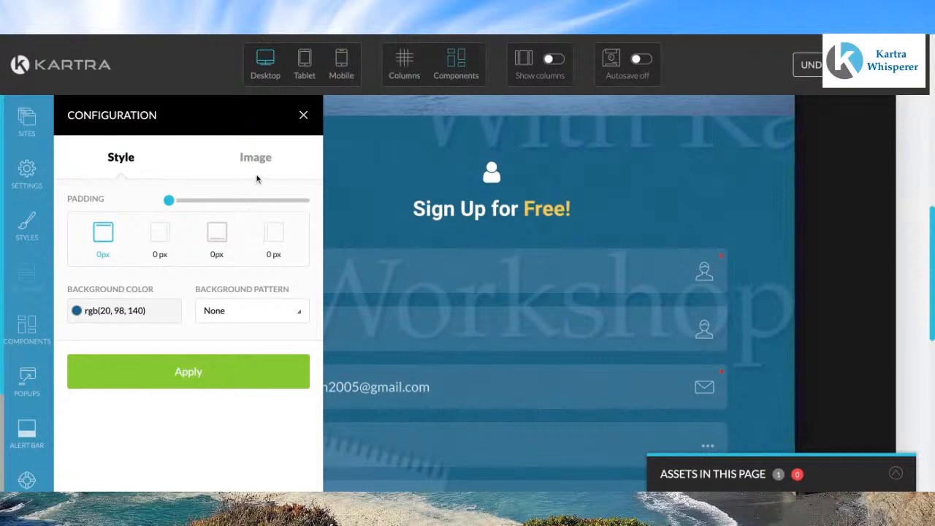
{"action": "left_click", "coordinate": [256, 158]}
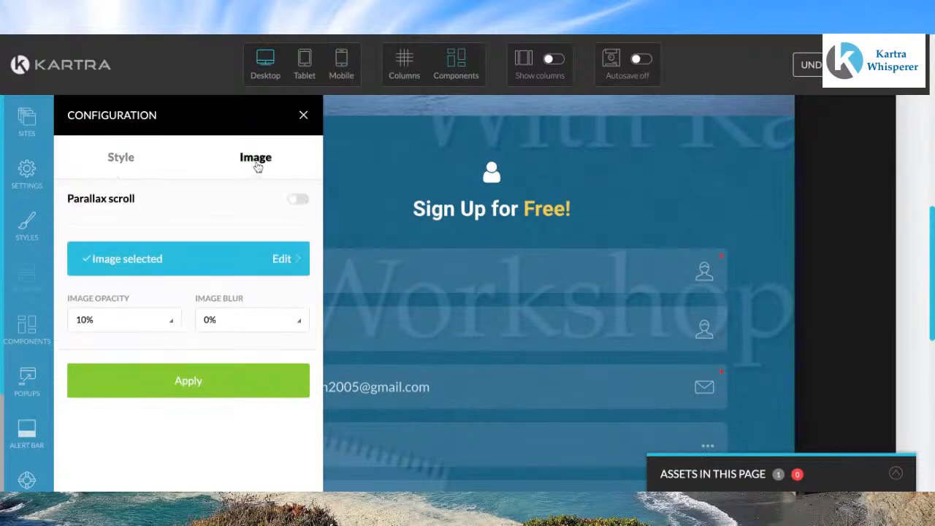
{"action": "left_click", "coordinate": [152, 262]}
{"action": "left_click", "coordinate": [232, 253]}
{"action": "left_click", "coordinate": [746, 88]}
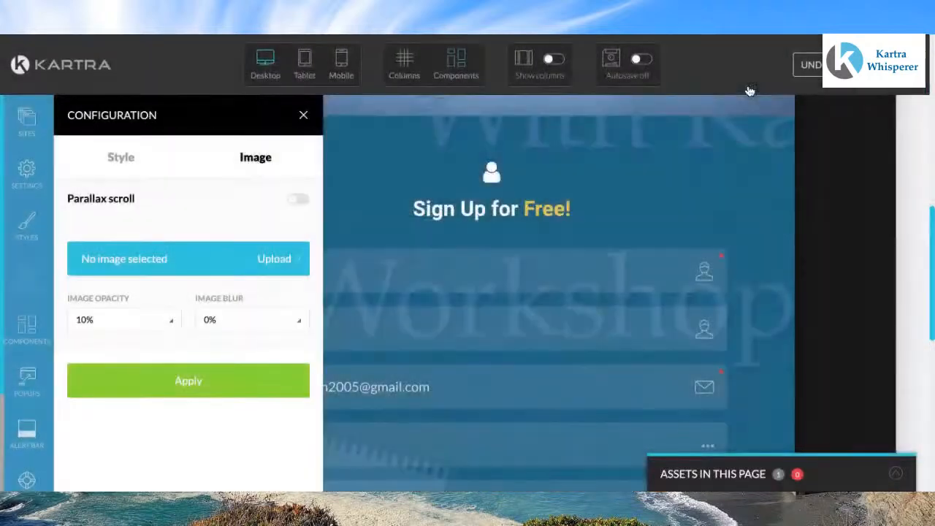
{"action": "left_click", "coordinate": [305, 117]}
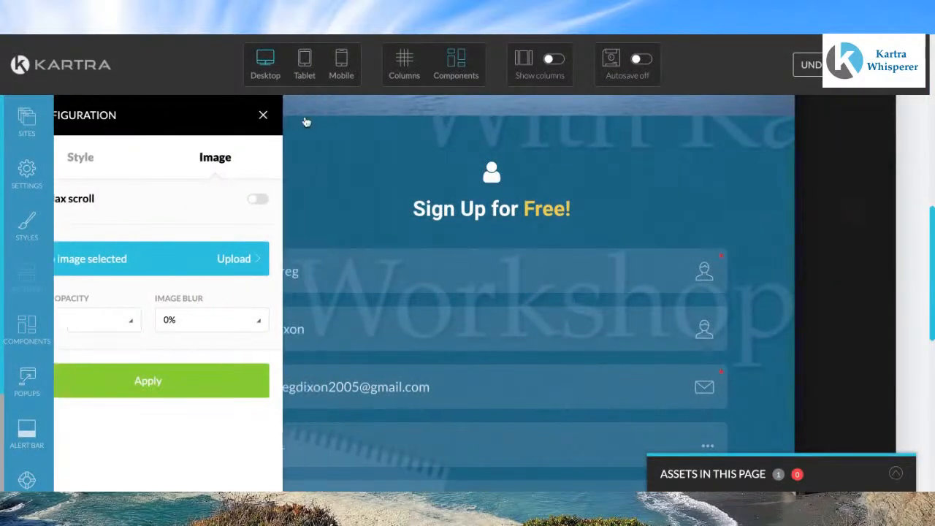
Step: Replace the pop-up's foggy bridge image with the green 'Building Your Online Business With Kartra Workshop Series' graphic
{"action": "scroll", "coordinate": [378, 193], "scroll_direction": "up", "scroll_amount": 5}
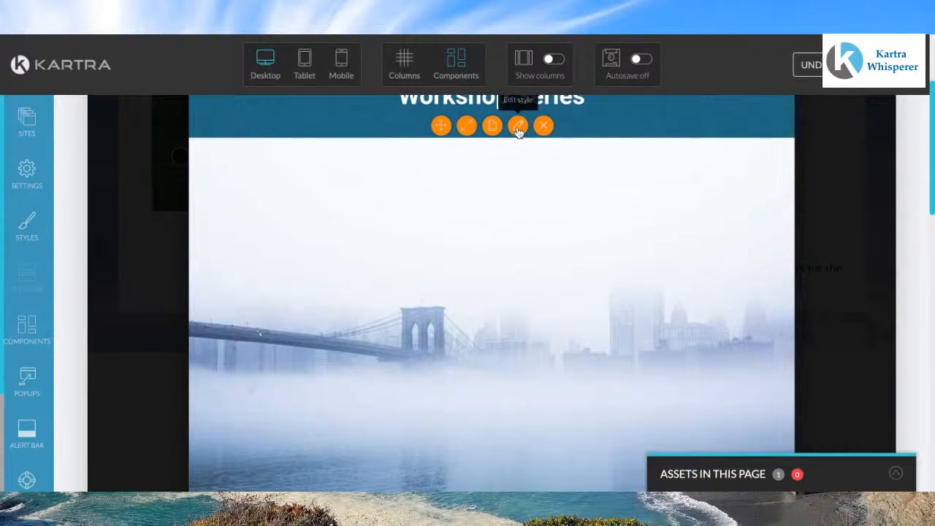
{"action": "left_click", "coordinate": [518, 127]}
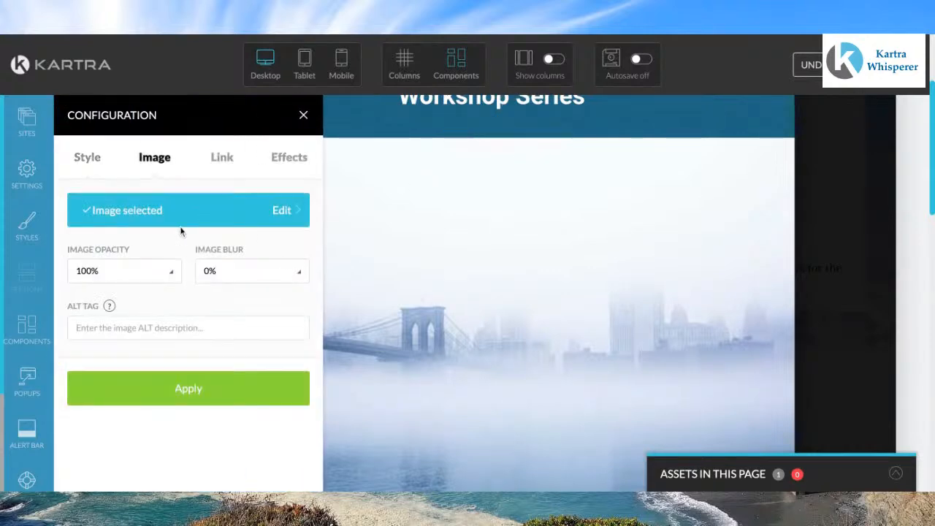
{"action": "left_click", "coordinate": [145, 212]}
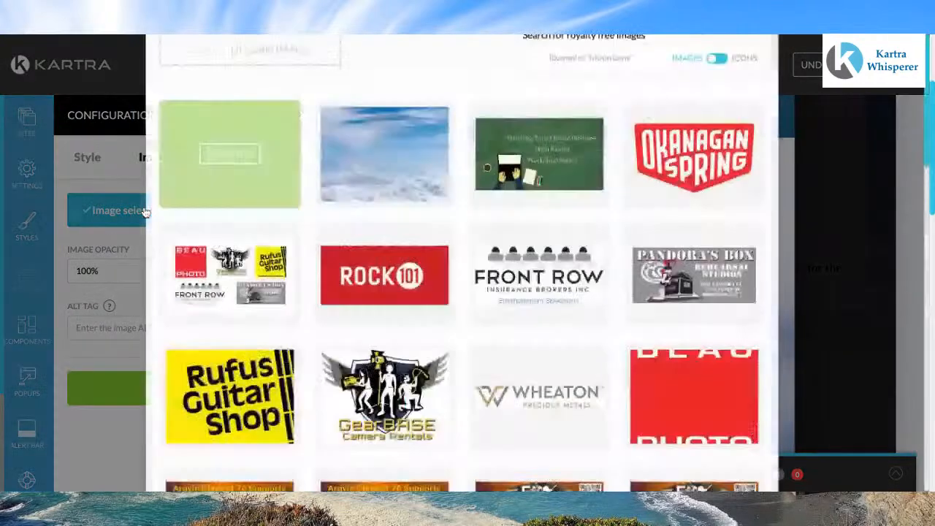
{"action": "left_click", "coordinate": [538, 254]}
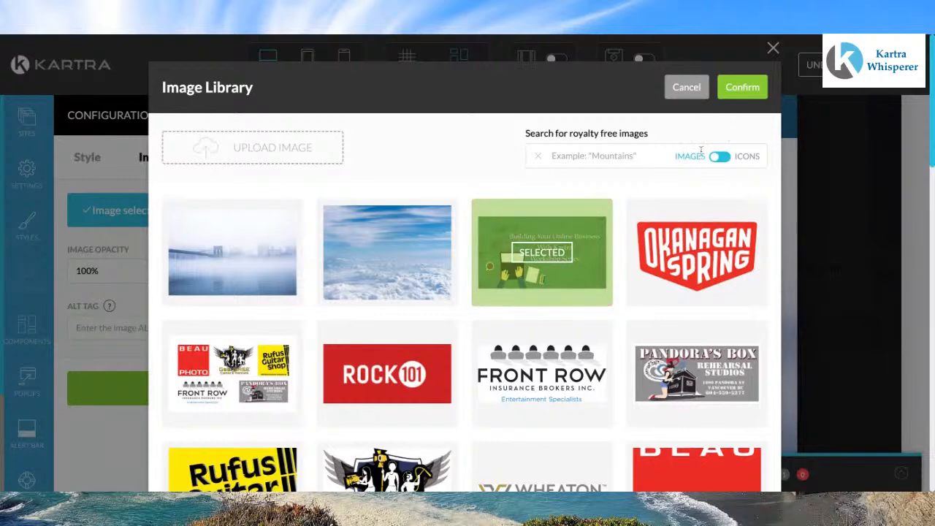
{"action": "left_click", "coordinate": [759, 89]}
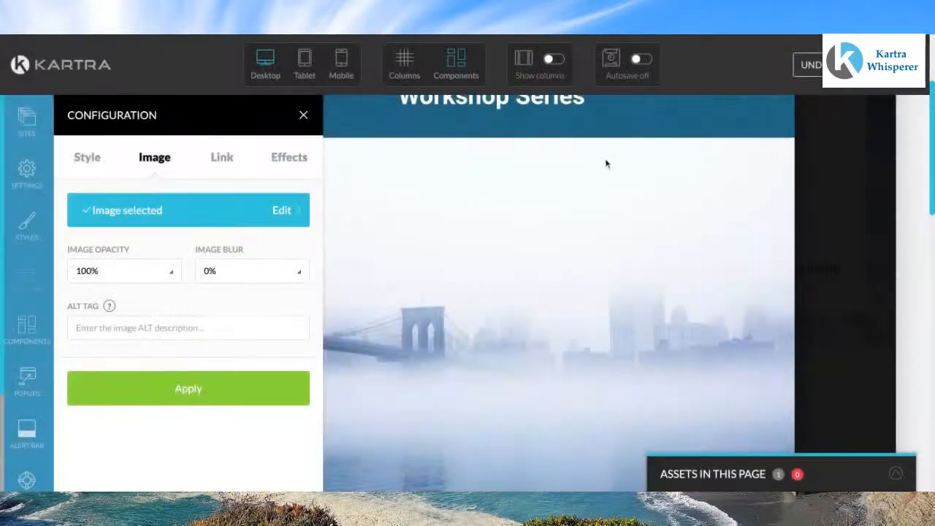
{"action": "left_click", "coordinate": [174, 386]}
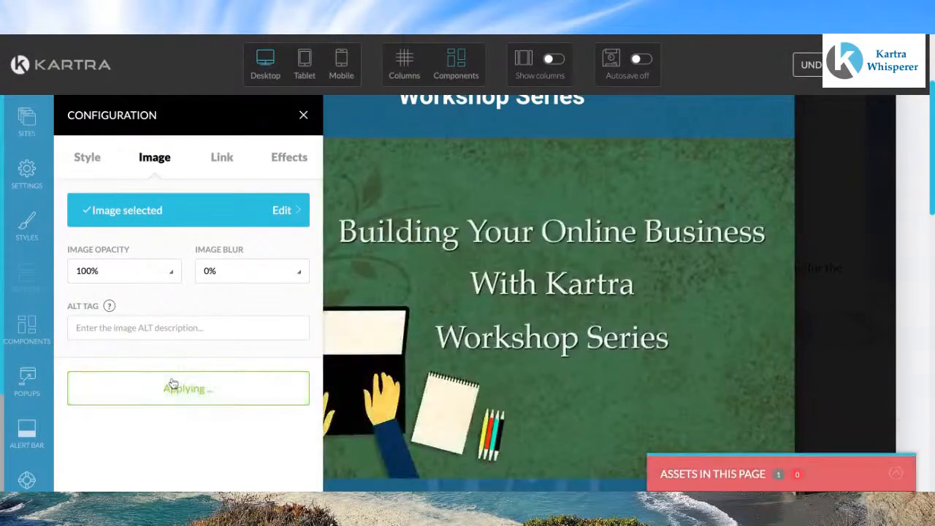
Step: Remove the form section's background image by deselecting the green graphic in the image library, then apply and close the panel
{"action": "left_click", "coordinate": [303, 116]}
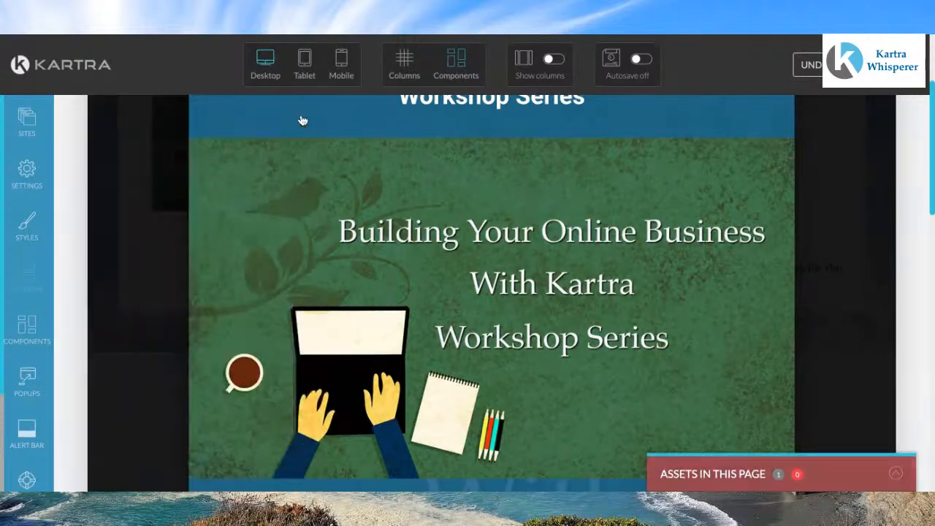
{"action": "scroll", "coordinate": [289, 261], "scroll_direction": "down", "scroll_amount": 8}
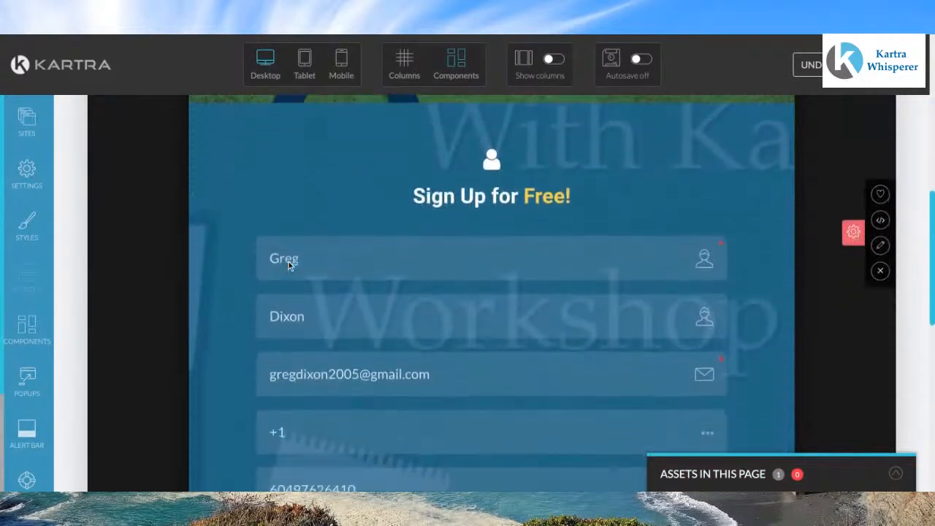
{"action": "scroll", "coordinate": [288, 262], "scroll_direction": "up", "scroll_amount": 3}
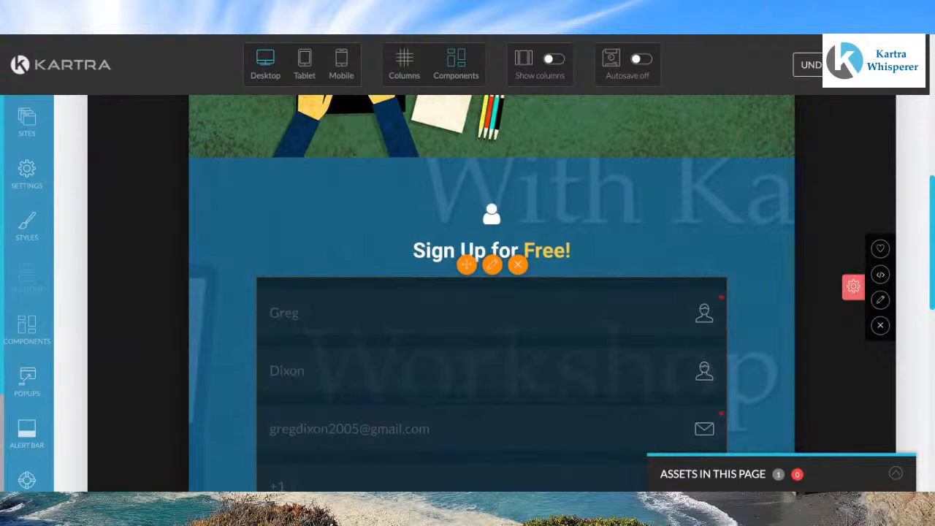
{"action": "scroll", "coordinate": [491, 292], "scroll_direction": "up", "scroll_amount": 1}
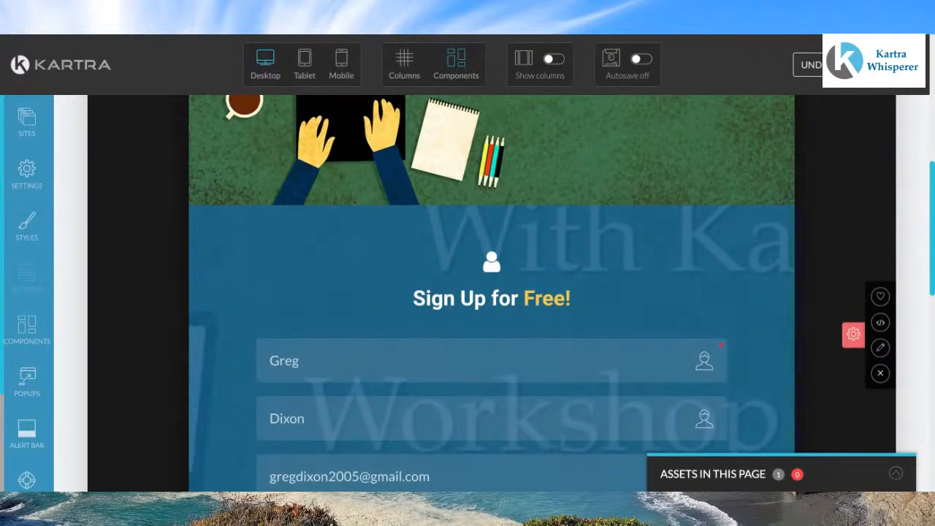
{"action": "left_click", "coordinate": [880, 349]}
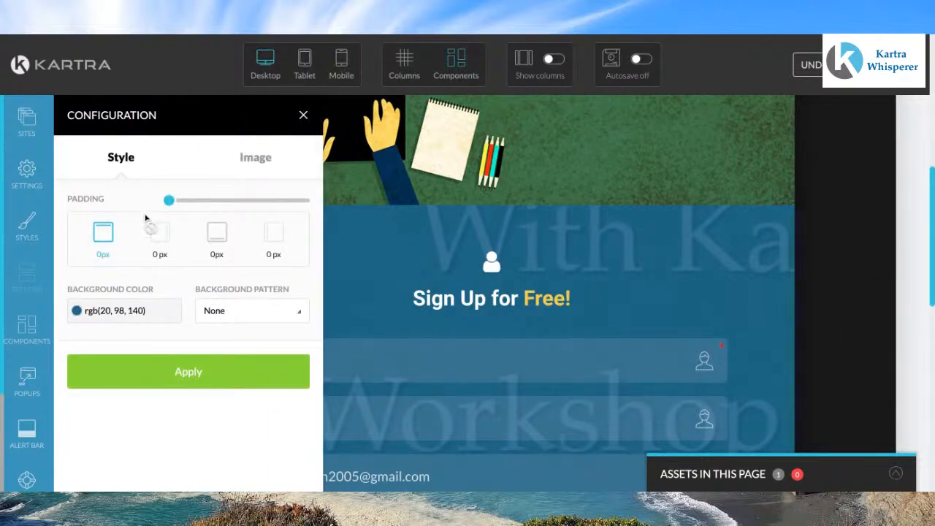
{"action": "left_click", "coordinate": [251, 156]}
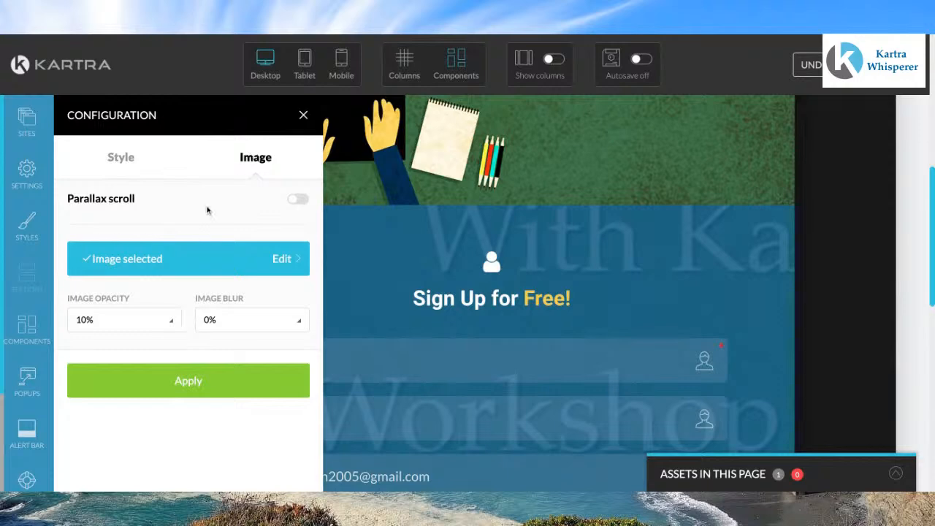
{"action": "left_click", "coordinate": [135, 267]}
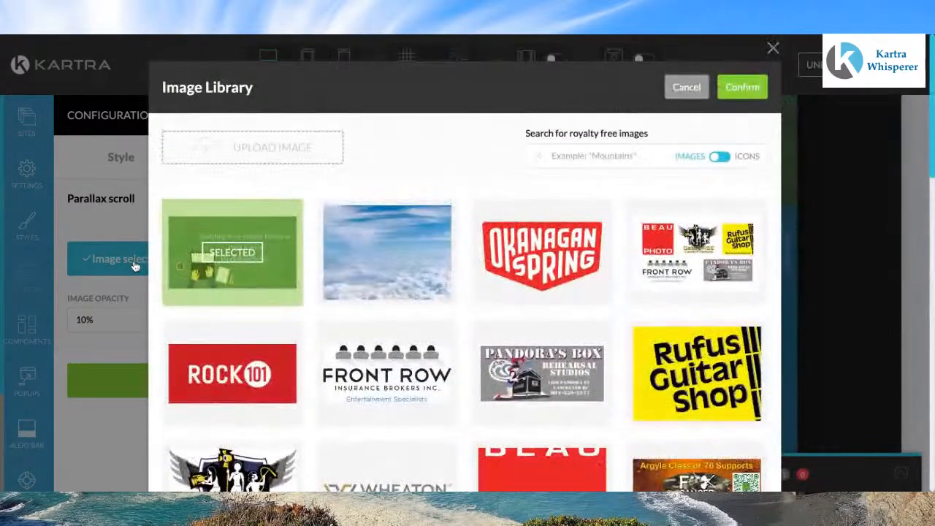
{"action": "left_click", "coordinate": [216, 258]}
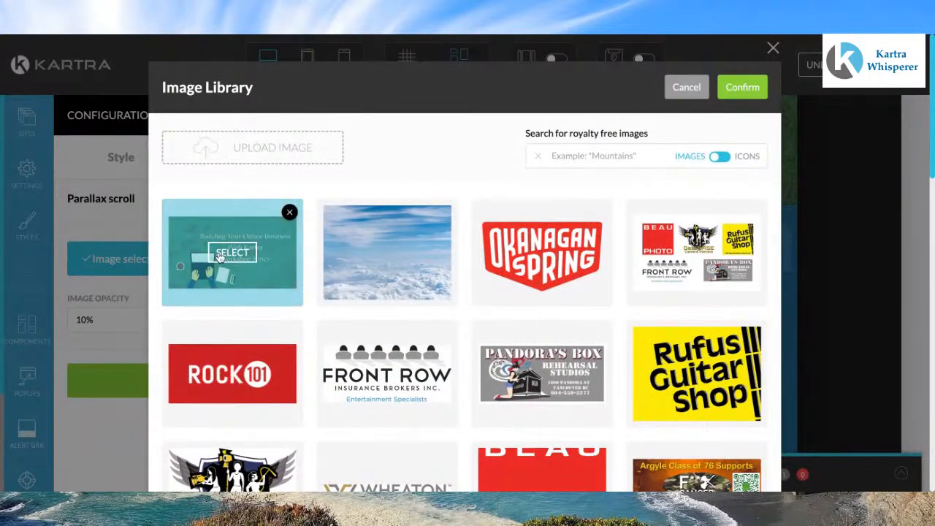
{"action": "left_click", "coordinate": [742, 88]}
{"action": "left_click", "coordinate": [238, 379]}
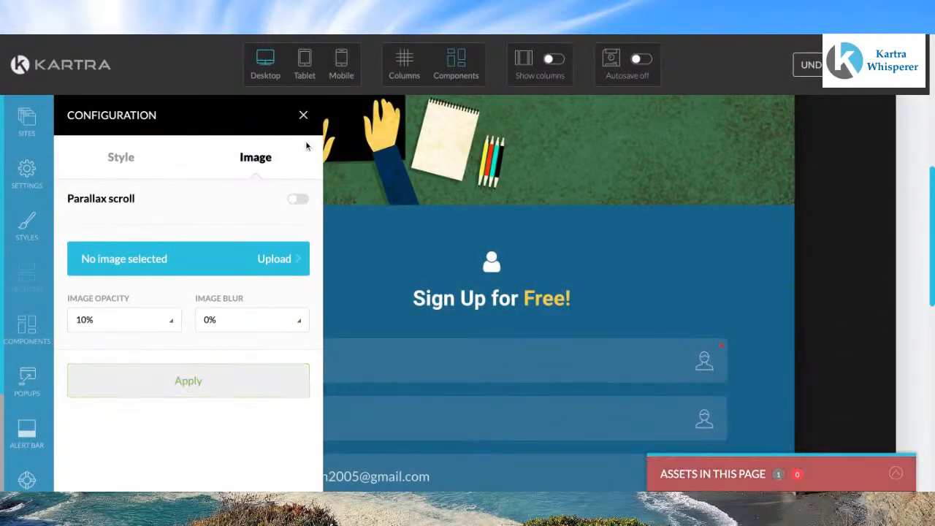
{"action": "left_click", "coordinate": [303, 115]}
Step: Finish editing the pop-up and return to the registration page layout
{"action": "scroll", "coordinate": [411, 254], "scroll_direction": "down", "scroll_amount": 5}
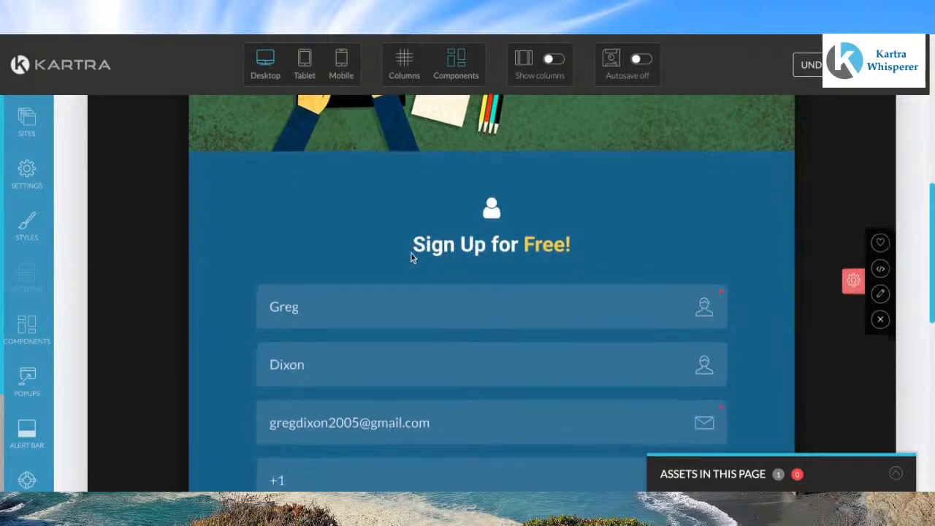
{"action": "scroll", "coordinate": [411, 253], "scroll_direction": "up", "scroll_amount": 8}
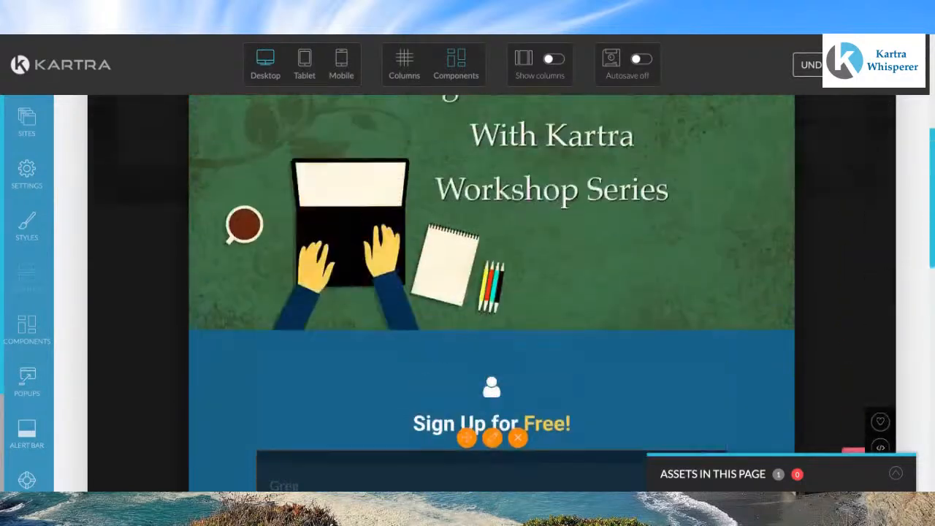
{"action": "scroll", "coordinate": [410, 253], "scroll_direction": "up", "scroll_amount": 2}
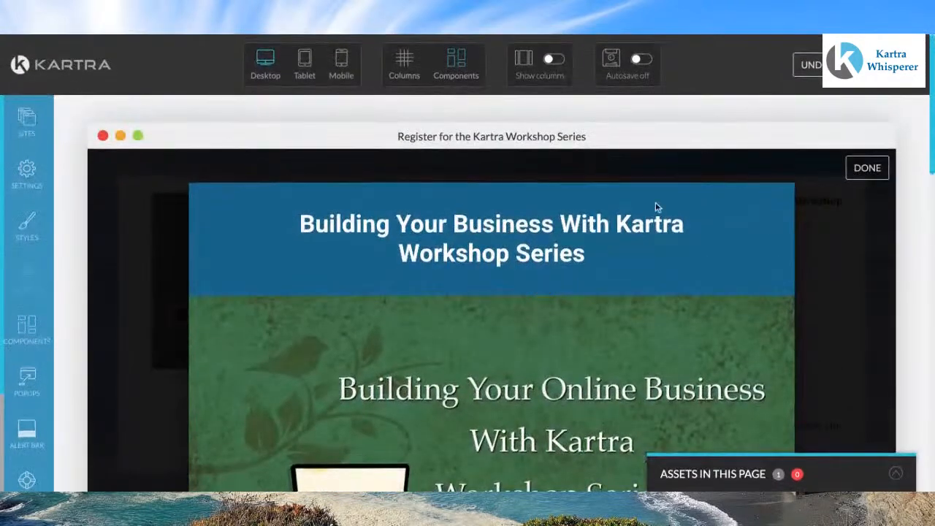
{"action": "left_click", "coordinate": [867, 170]}
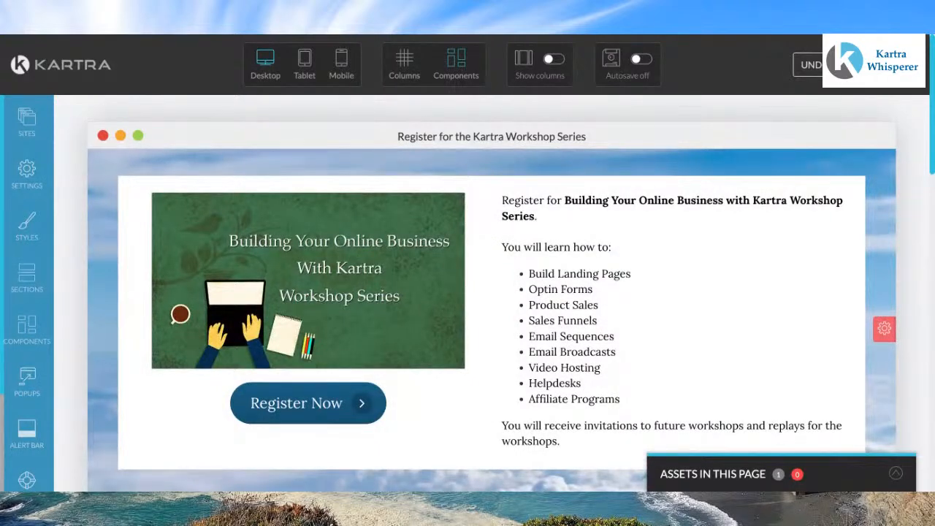
Step: Publish the registration page live and select its page link in the publish dialog
{"action": "scroll", "coordinate": [713, 291], "scroll_direction": "down", "scroll_amount": 1}
{"action": "scroll", "coordinate": [713, 291], "scroll_direction": "up", "scroll_amount": 1}
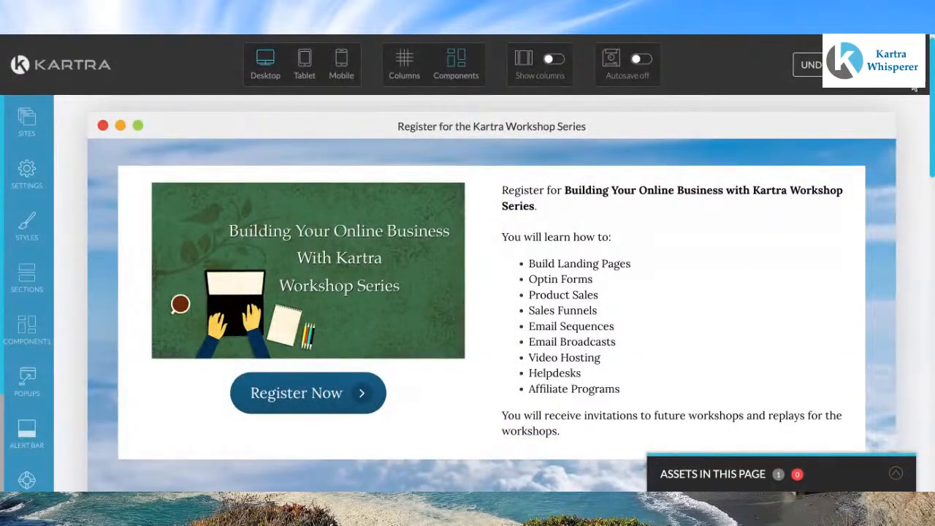
{"action": "left_click", "coordinate": [906, 64]}
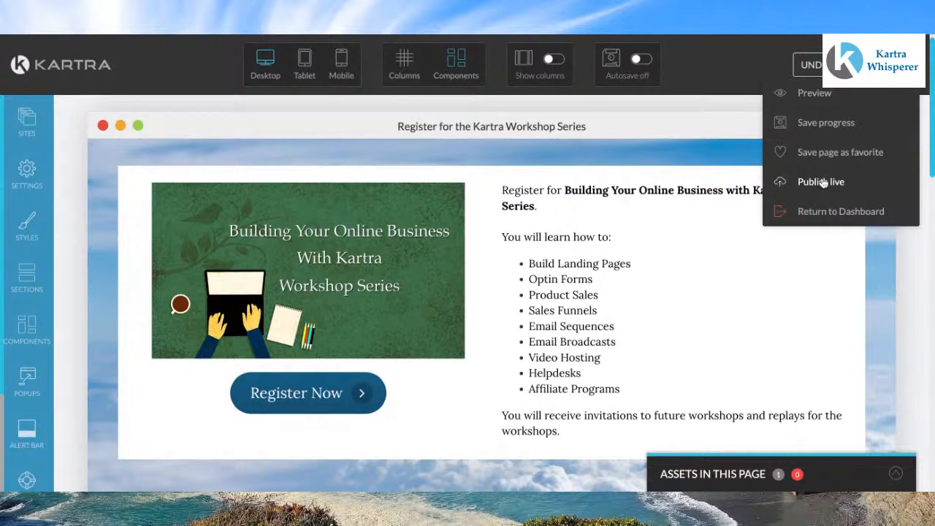
{"action": "left_click", "coordinate": [821, 182]}
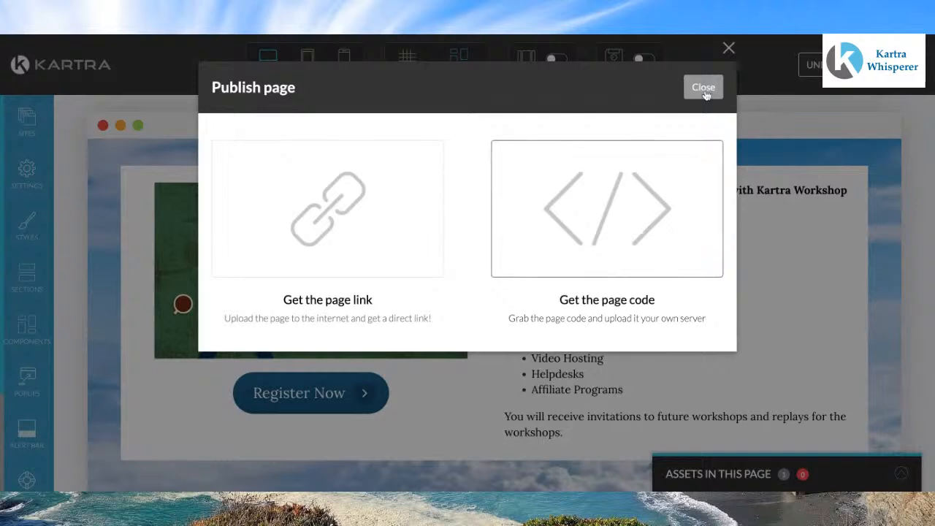
{"action": "left_click", "coordinate": [703, 88]}
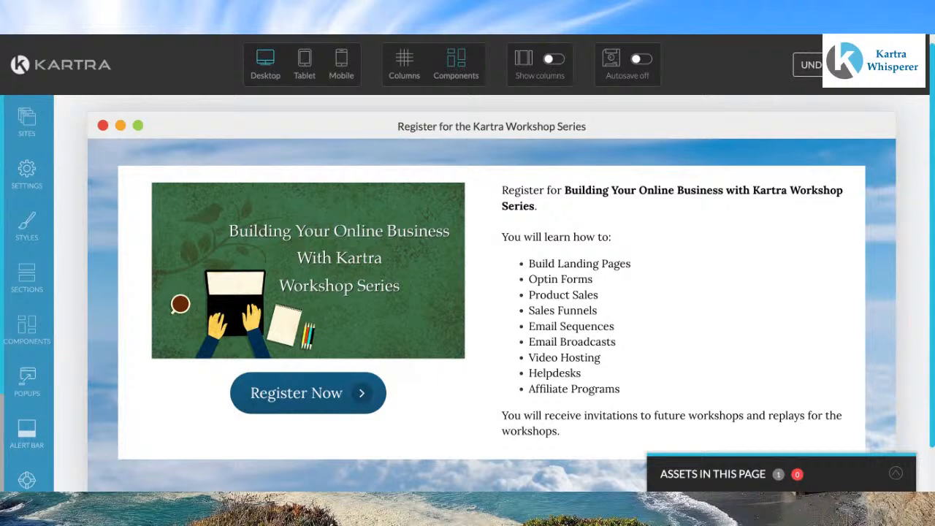
{"action": "left_click", "coordinate": [902, 65]}
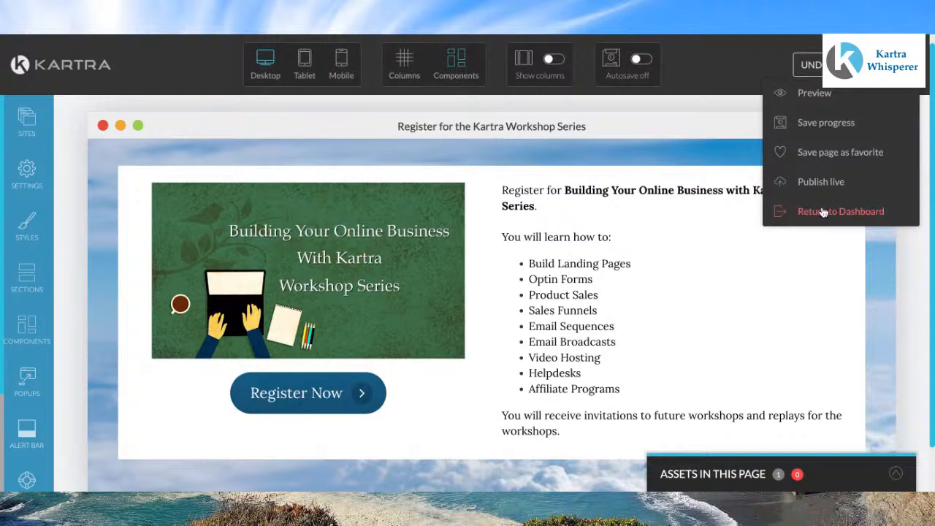
{"action": "left_click", "coordinate": [821, 182]}
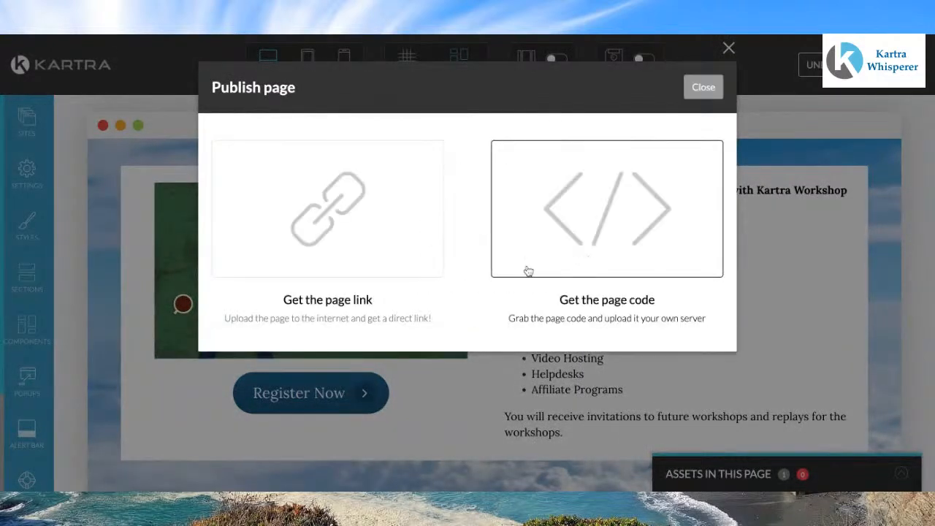
{"action": "left_click", "coordinate": [312, 247]}
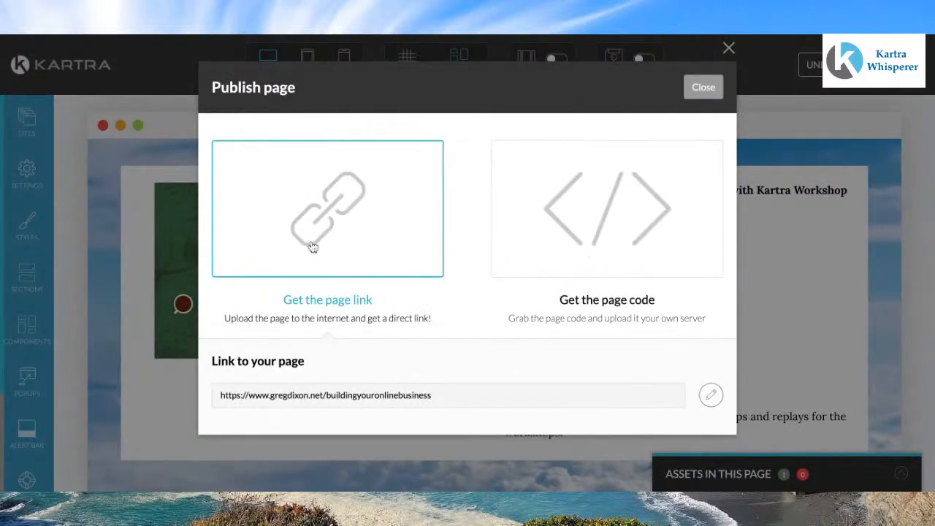
{"action": "left_click", "coordinate": [445, 397]}
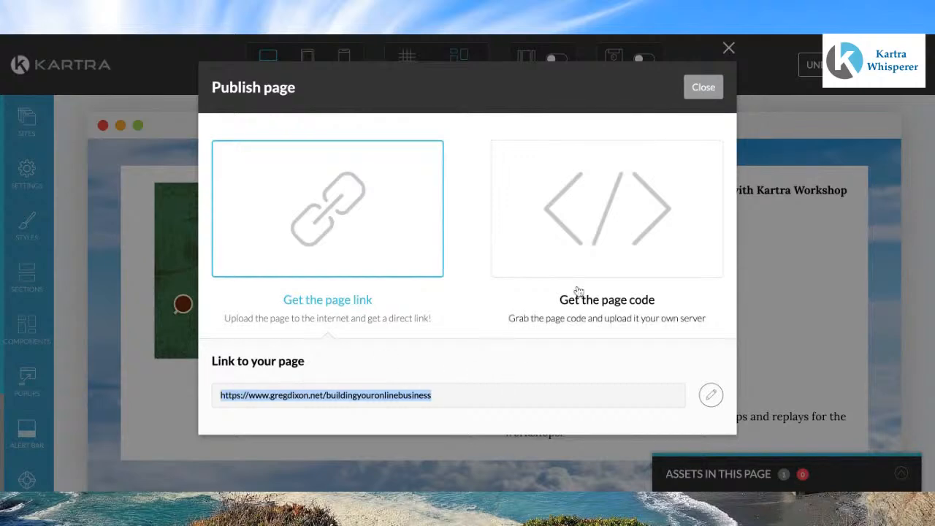
{"action": "left_click", "coordinate": [716, 92]}
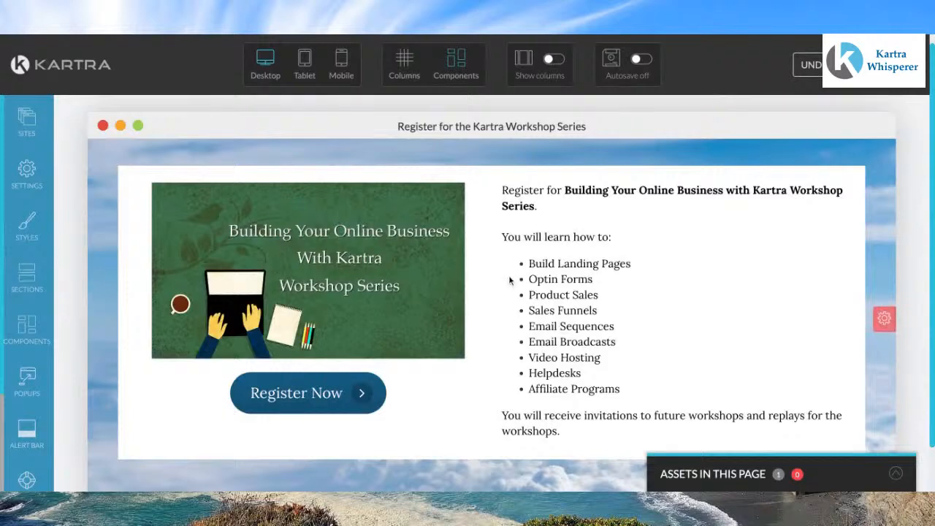
Step: Leave the page editor and return to the dashboard
{"action": "mouse_move", "coordinate": [509, 282]}
{"action": "scroll", "coordinate": [509, 282], "scroll_direction": "down", "scroll_amount": 1}
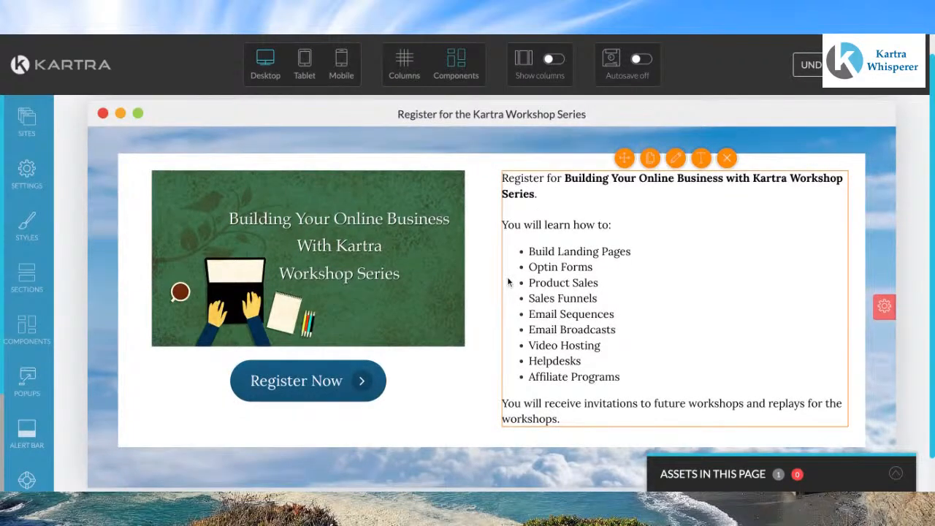
{"action": "scroll", "coordinate": [509, 282], "scroll_direction": "up", "scroll_amount": 1}
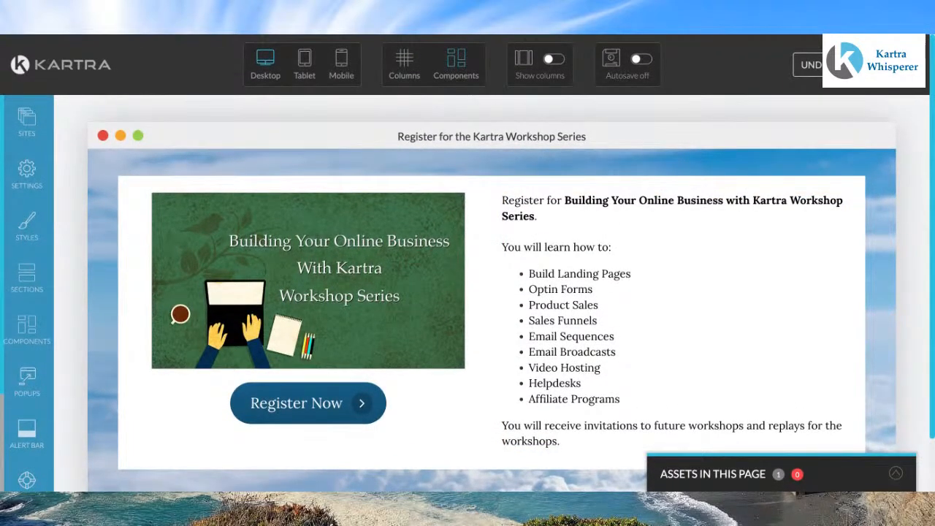
{"action": "left_click", "coordinate": [900, 65]}
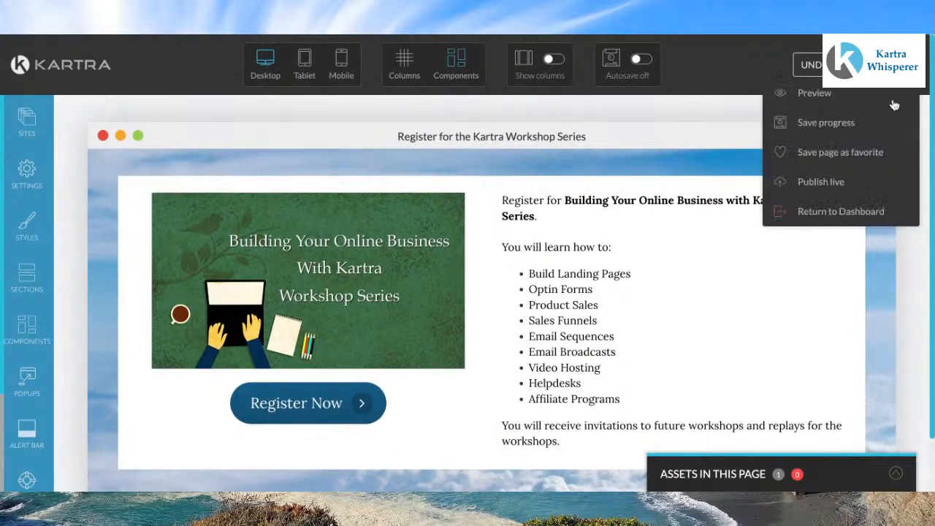
{"action": "left_click", "coordinate": [817, 212]}
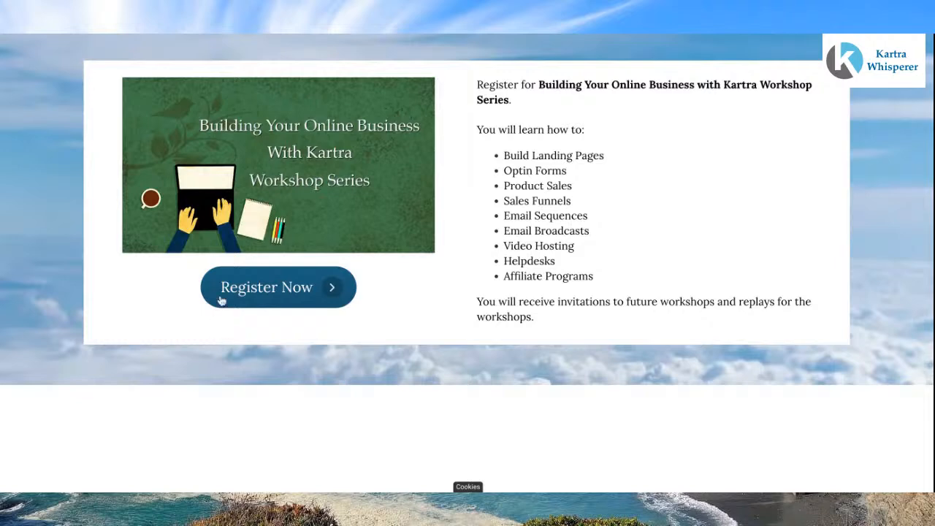
Step: Open the Register Now pop-up on the live page and scroll through the sign-up form
{"action": "left_click", "coordinate": [248, 294]}
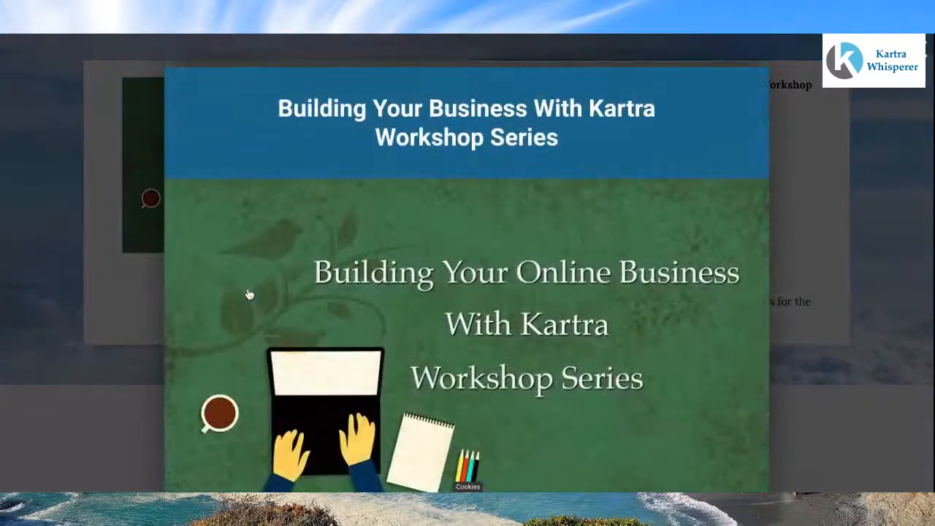
{"action": "scroll", "coordinate": [388, 288], "scroll_direction": "down", "scroll_amount": 3}
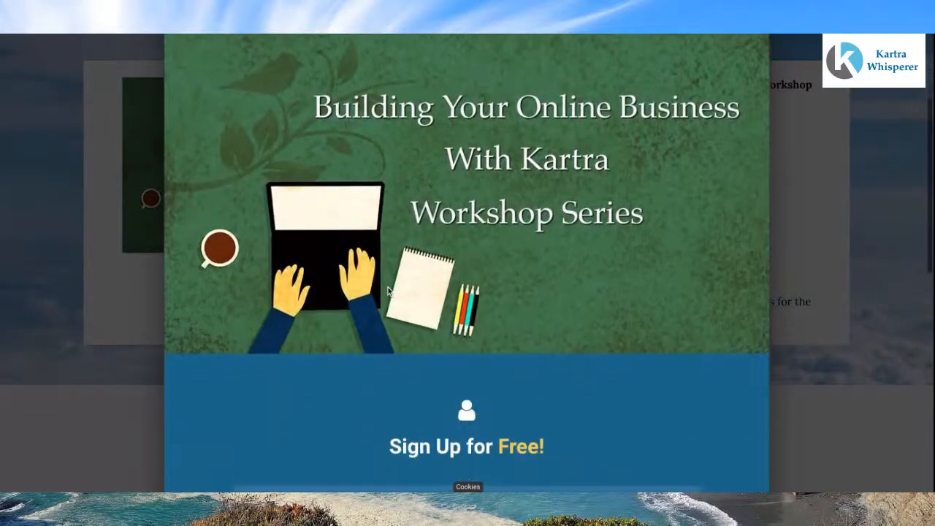
{"action": "scroll", "coordinate": [388, 287], "scroll_direction": "down", "scroll_amount": 4}
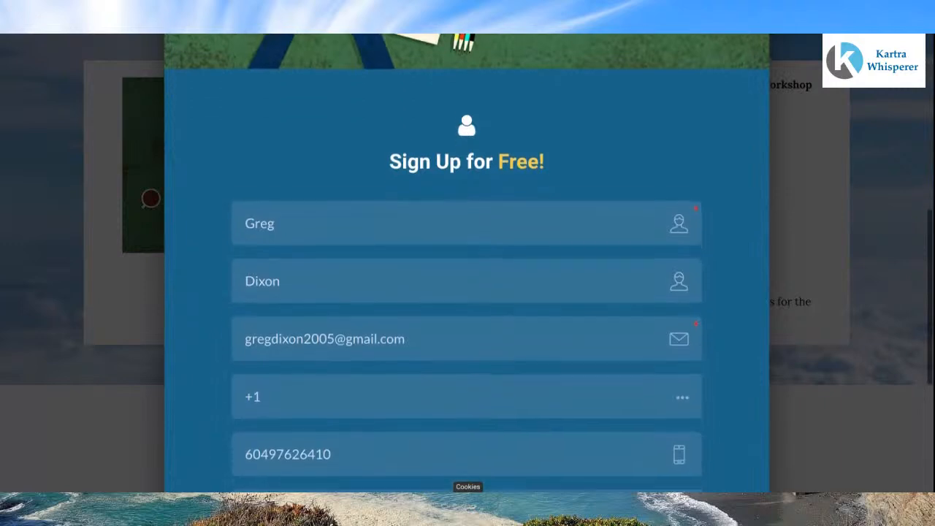
{"action": "scroll", "coordinate": [468, 292], "scroll_direction": "down", "scroll_amount": 2}
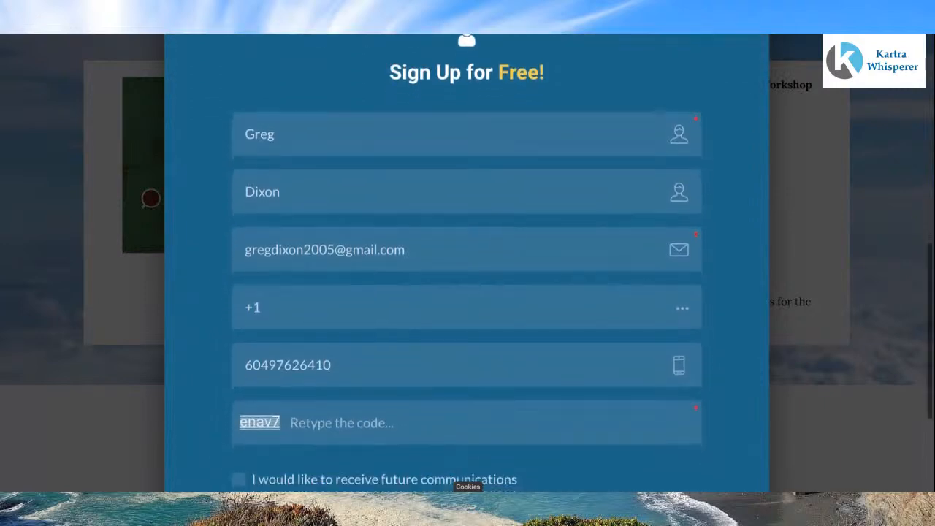
{"action": "scroll", "coordinate": [468, 293], "scroll_direction": "down", "scroll_amount": 2}
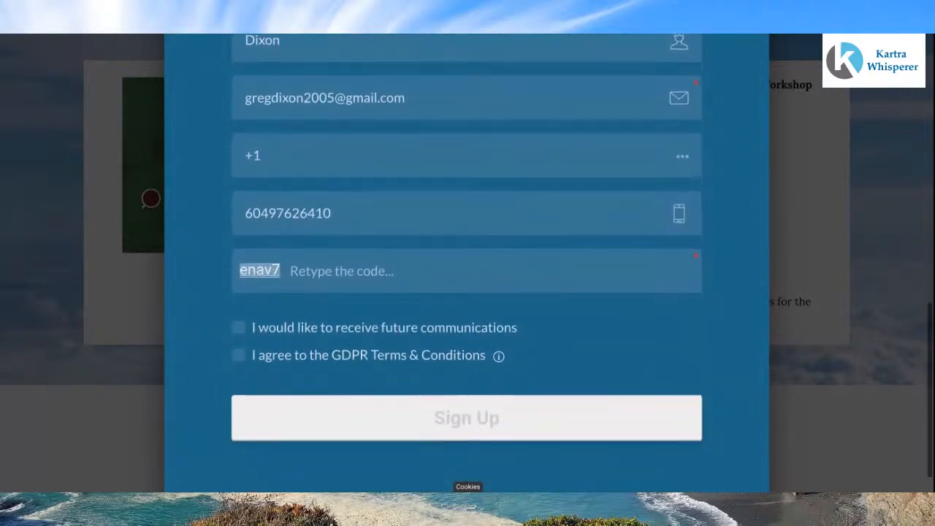
Step: Tick the future communications and GDPR Terms & Conditions boxes and try to submit with Sign Up
{"action": "left_click", "coordinate": [239, 326]}
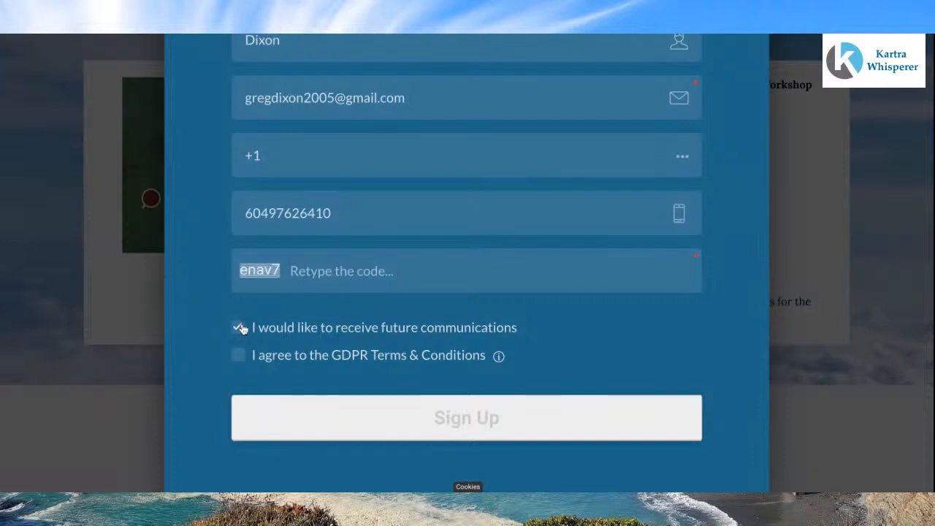
{"action": "left_click", "coordinate": [238, 355]}
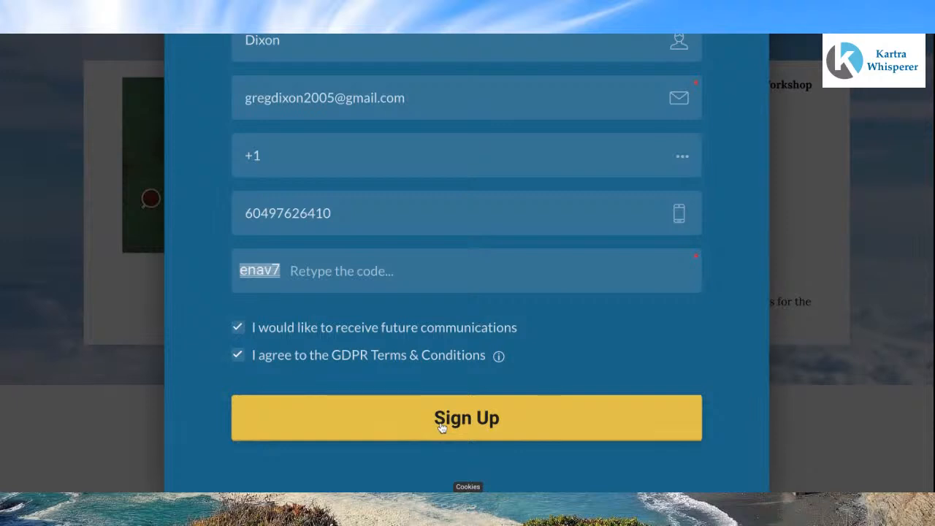
{"action": "scroll", "coordinate": [486, 393], "scroll_direction": "down", "scroll_amount": 1}
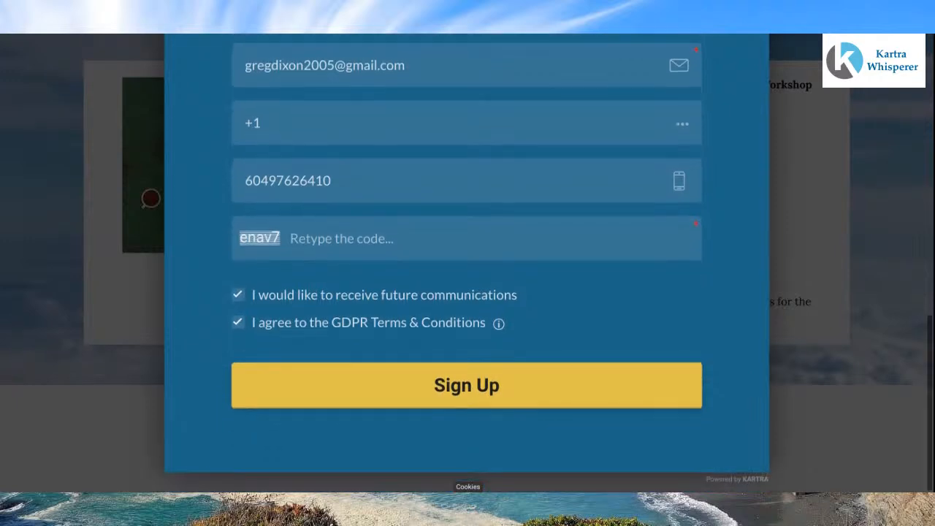
{"action": "left_click", "coordinate": [486, 393]}
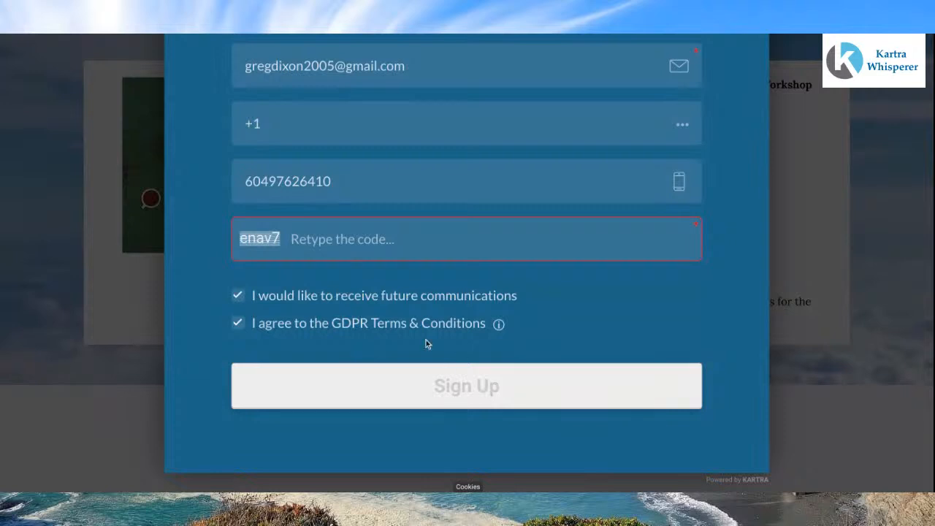
Step: Retype the displayed security code in the code field and submit the registration form with Sign Up
{"action": "left_click", "coordinate": [334, 243]}
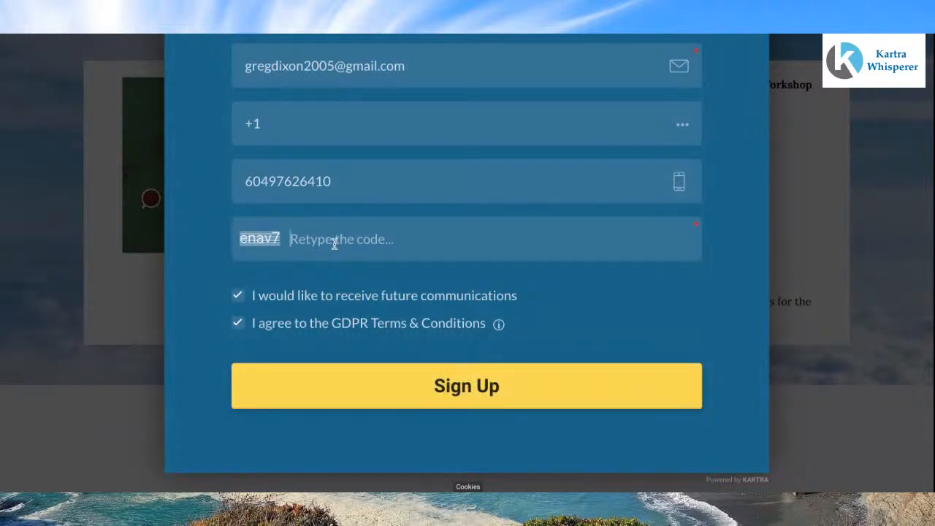
{"action": "type", "text": "e"}
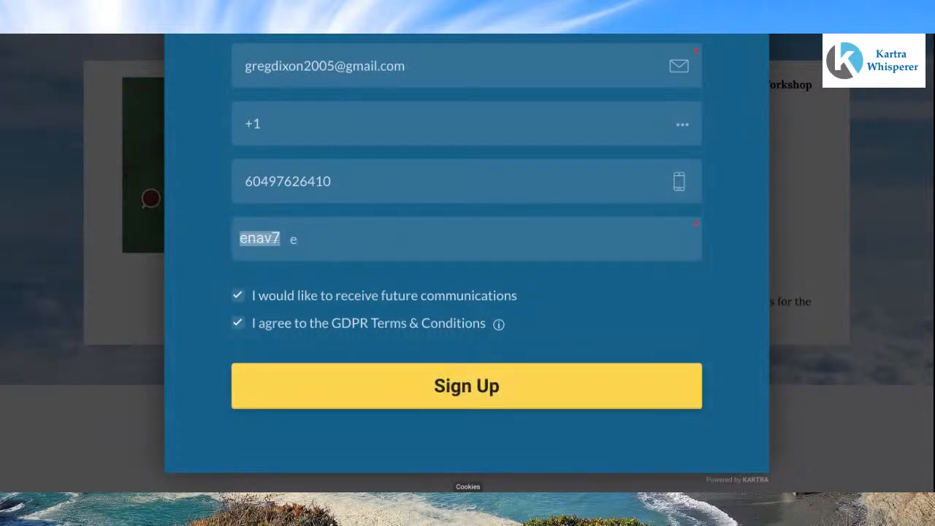
{"action": "type", "text": "nav7"}
{"action": "left_click", "coordinate": [440, 389]}
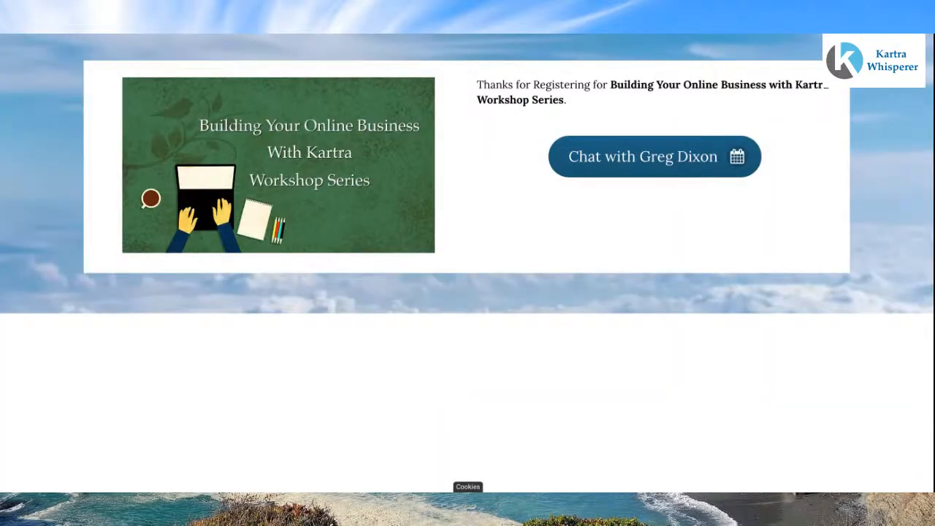
Step: Open the Chat with Greg Dixon booking calendar on the thank-you page and close it
{"action": "left_click", "coordinate": [640, 157]}
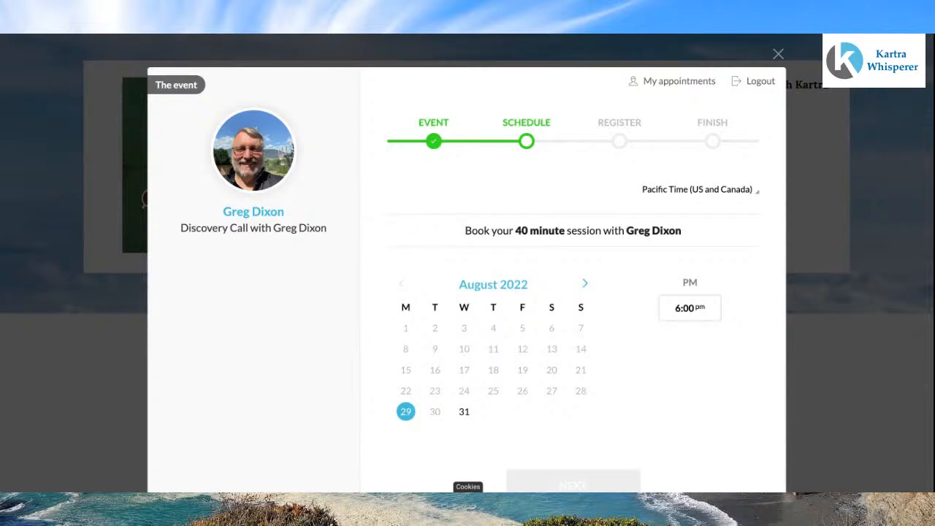
{"action": "left_click", "coordinate": [778, 54]}
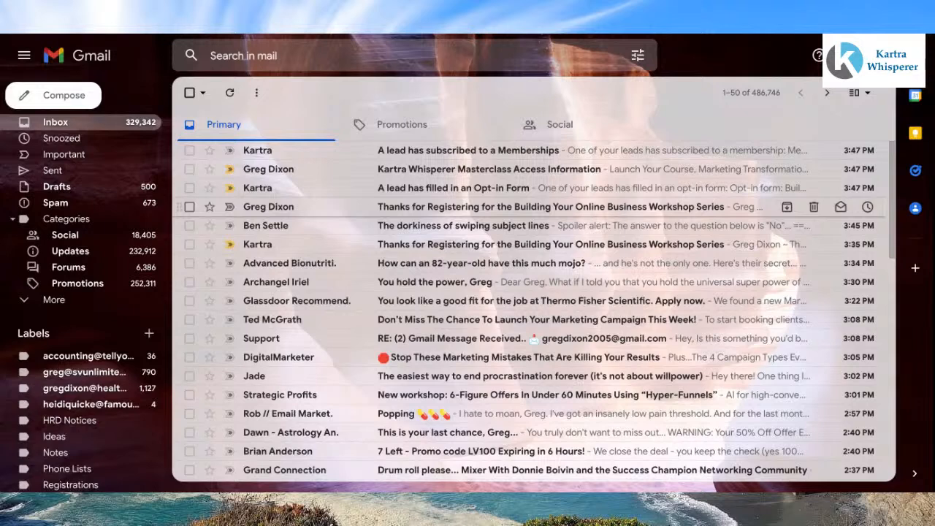
Step: In Gmail, read the workshop registration thank-you email and the Masterclass Access Information email, returning to the inbox
{"action": "left_click", "coordinate": [475, 207]}
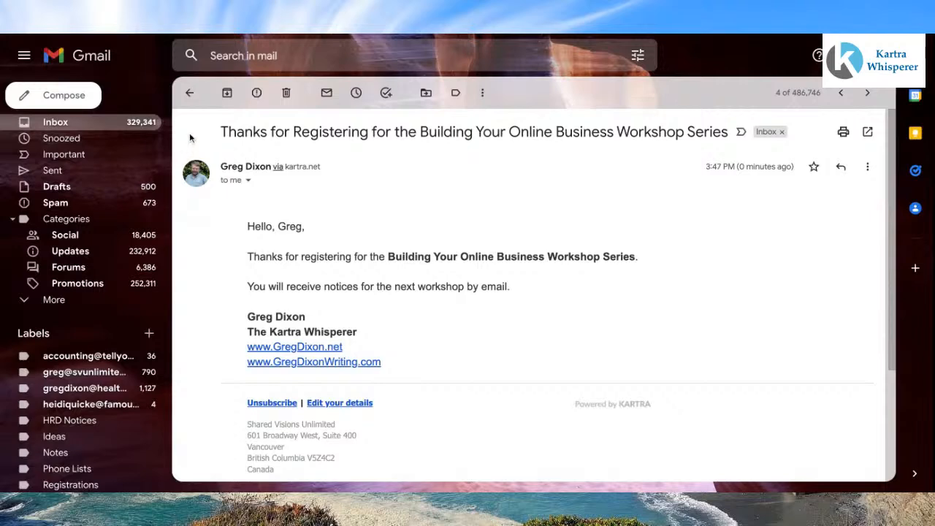
{"action": "left_click", "coordinate": [189, 95]}
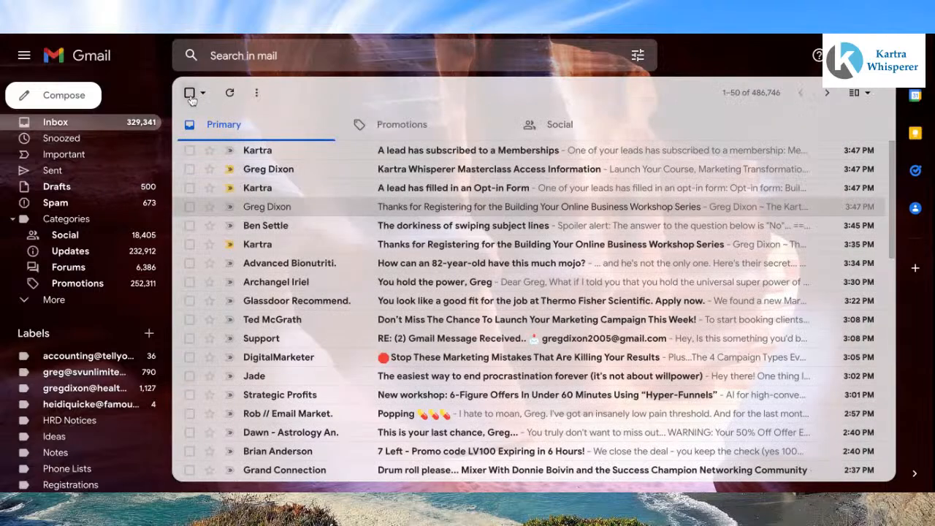
{"action": "left_click", "coordinate": [427, 169]}
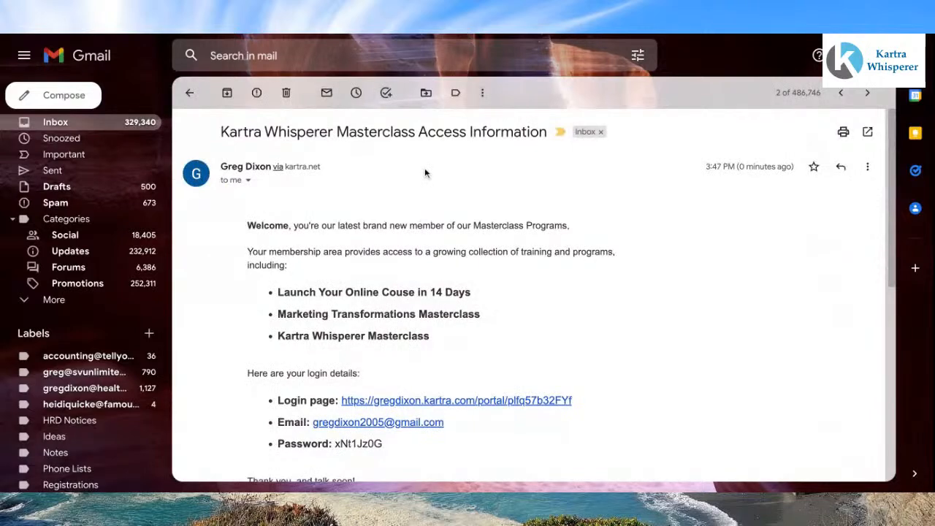
{"action": "scroll", "coordinate": [426, 173], "scroll_direction": "down", "scroll_amount": 1}
{"action": "scroll", "coordinate": [426, 173], "scroll_direction": "down", "scroll_amount": 1}
{"action": "scroll", "coordinate": [425, 167], "scroll_direction": "up", "scroll_amount": 2}
{"action": "left_click", "coordinate": [81, 124]}
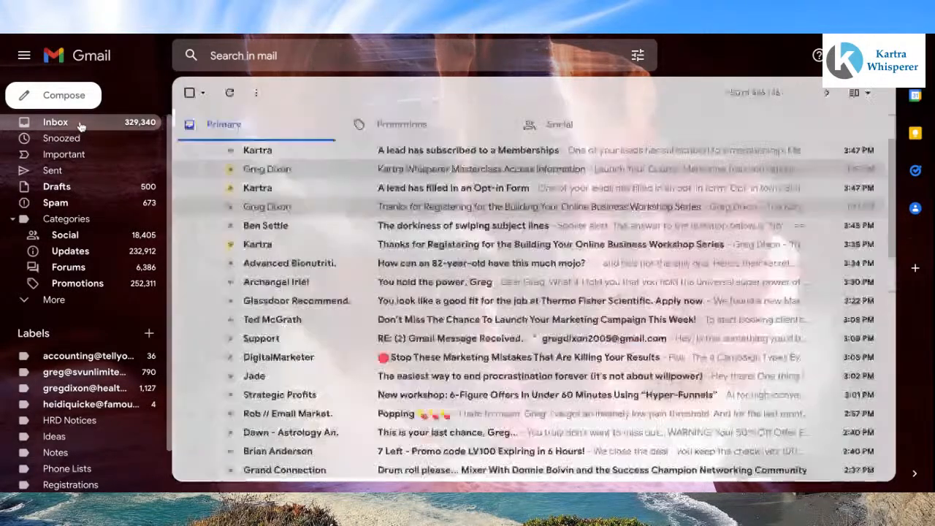